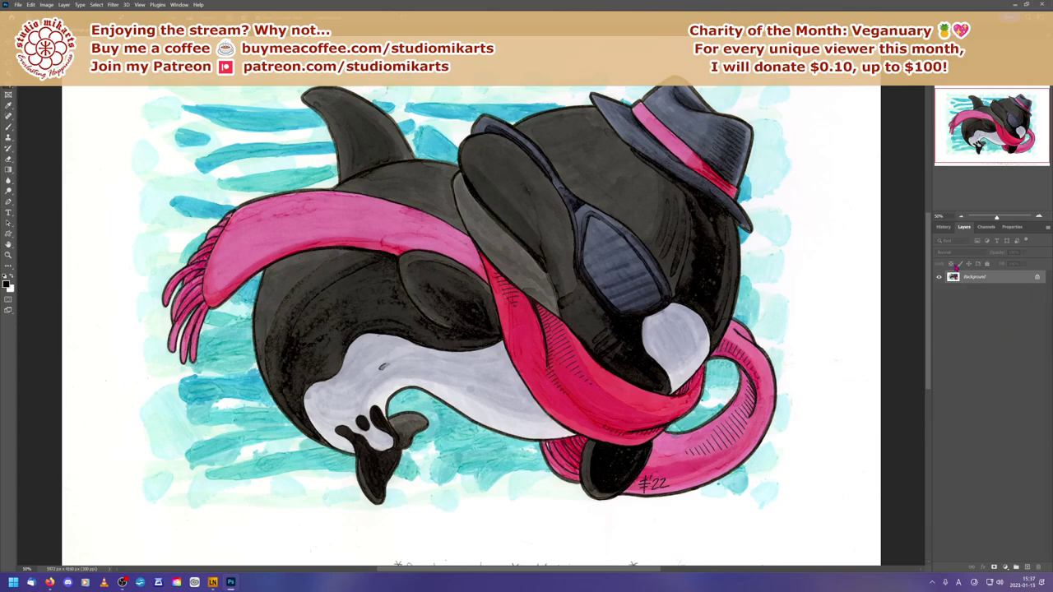
# Step: Duplicate the Background layer and open Replace Color for the copy
pyautogui.moveTo(975, 280); pyautogui.dragTo(1027, 568)
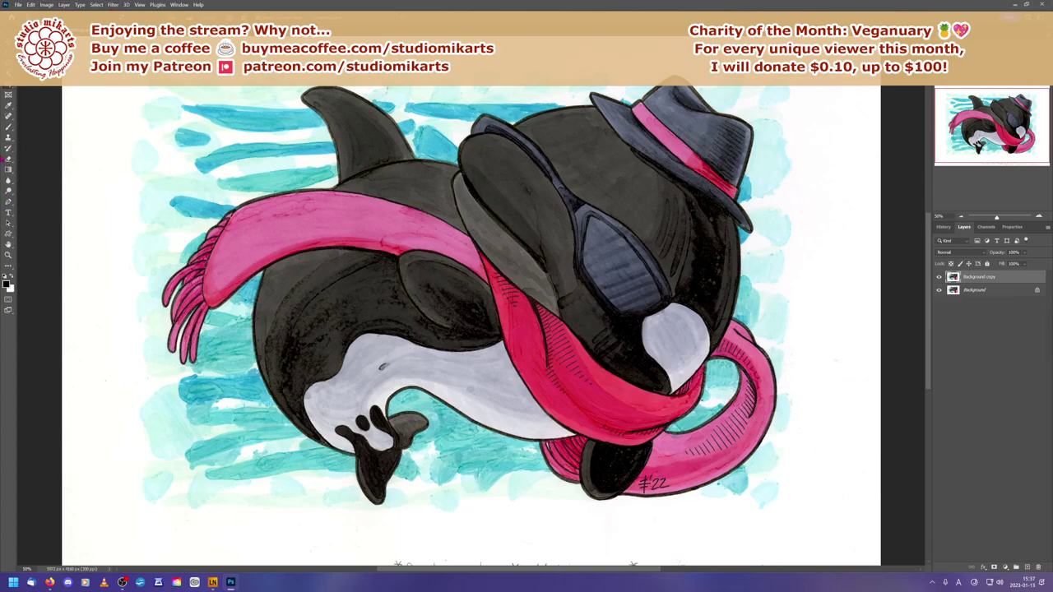
pyautogui.click(46, 5)
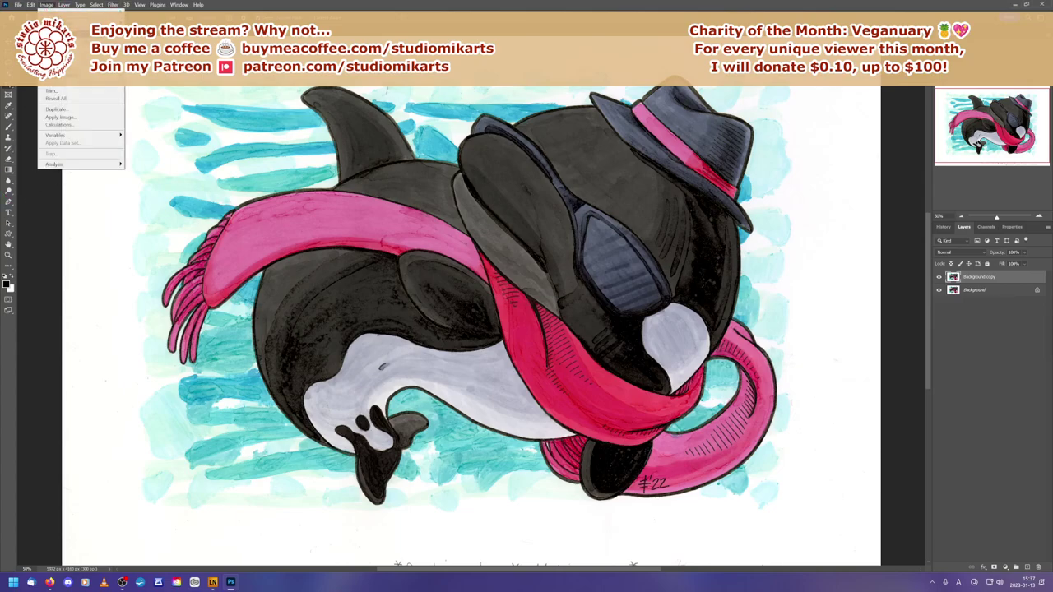
pyautogui.moveTo(82, 23)
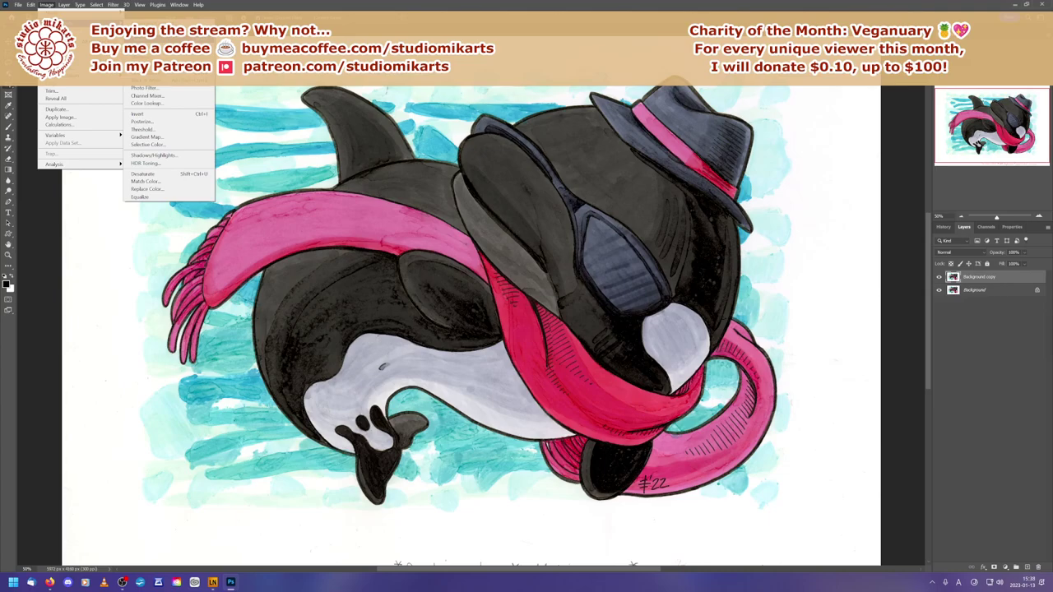
pyautogui.click(160, 189)
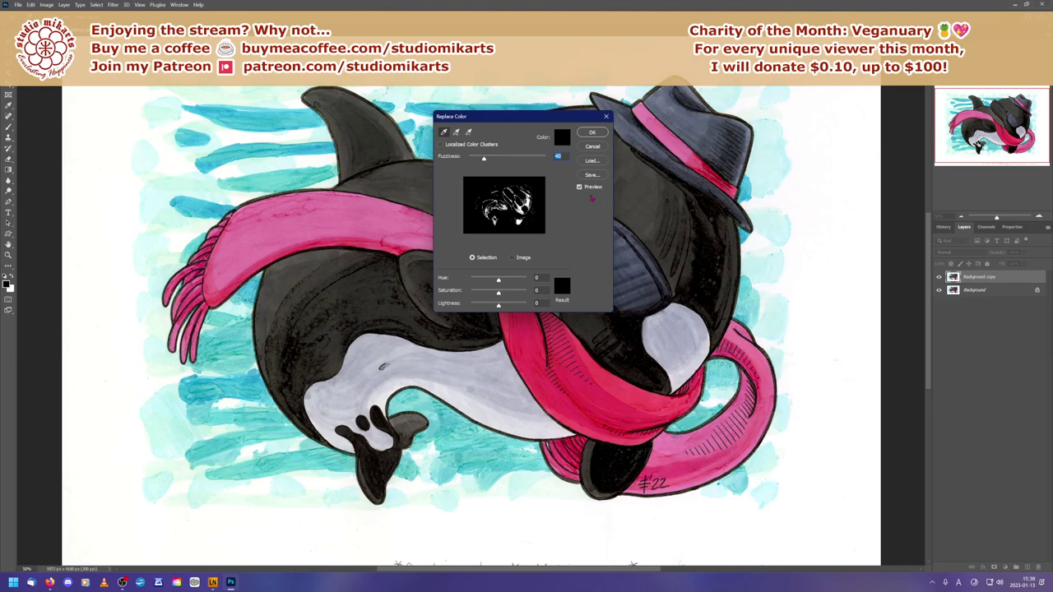
pyautogui.moveTo(583, 117); pyautogui.dragTo(435, 128)
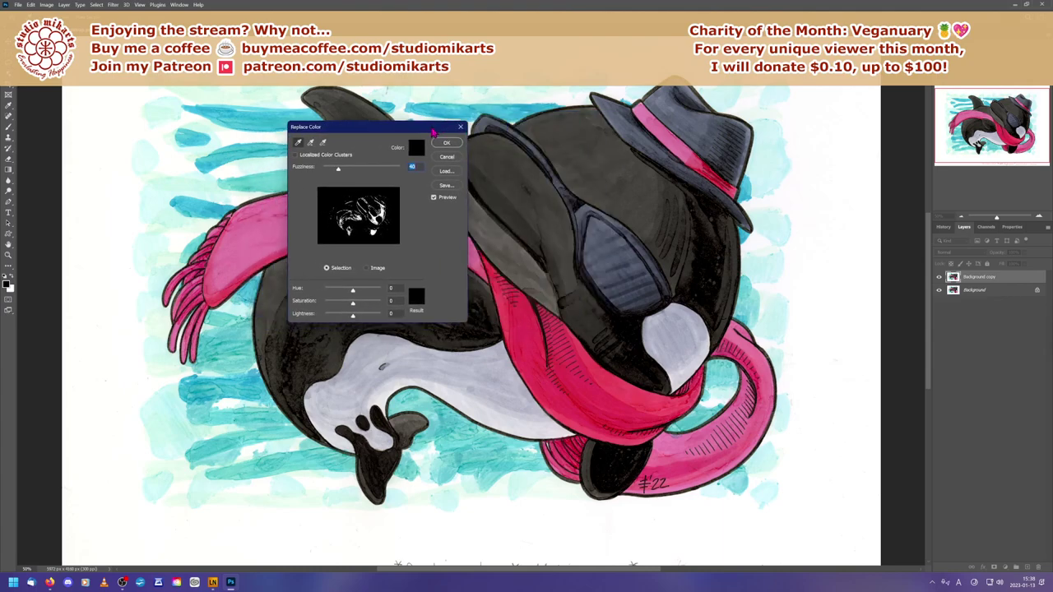
# Step: Sample the dark grey beside the orca's mouth for Replace Color and add the lower jaw's grey tones to the selection
pyautogui.click(509, 247)
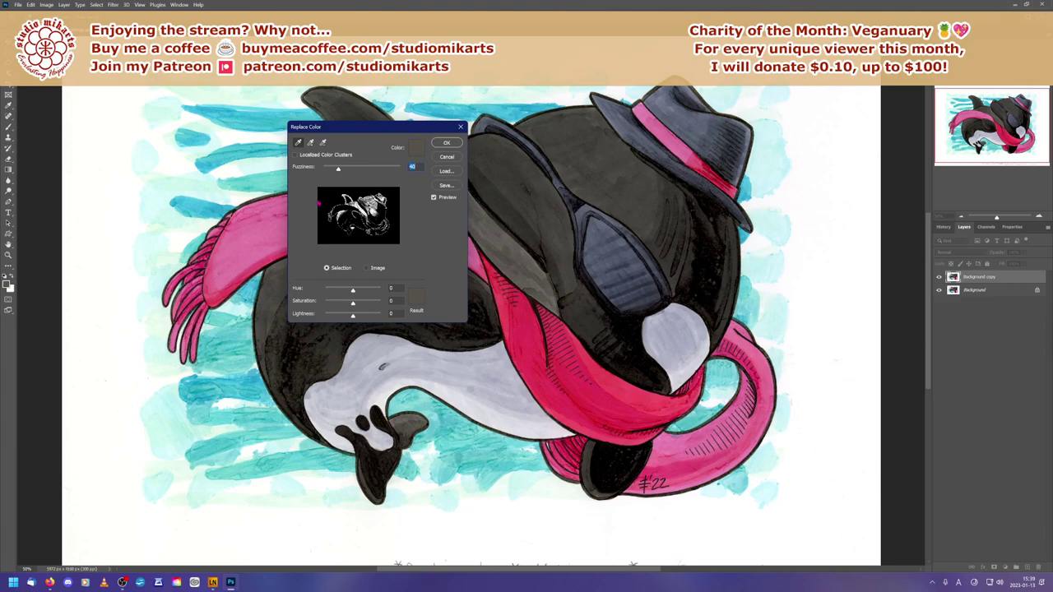
pyautogui.click(310, 143)
pyautogui.click(529, 290)
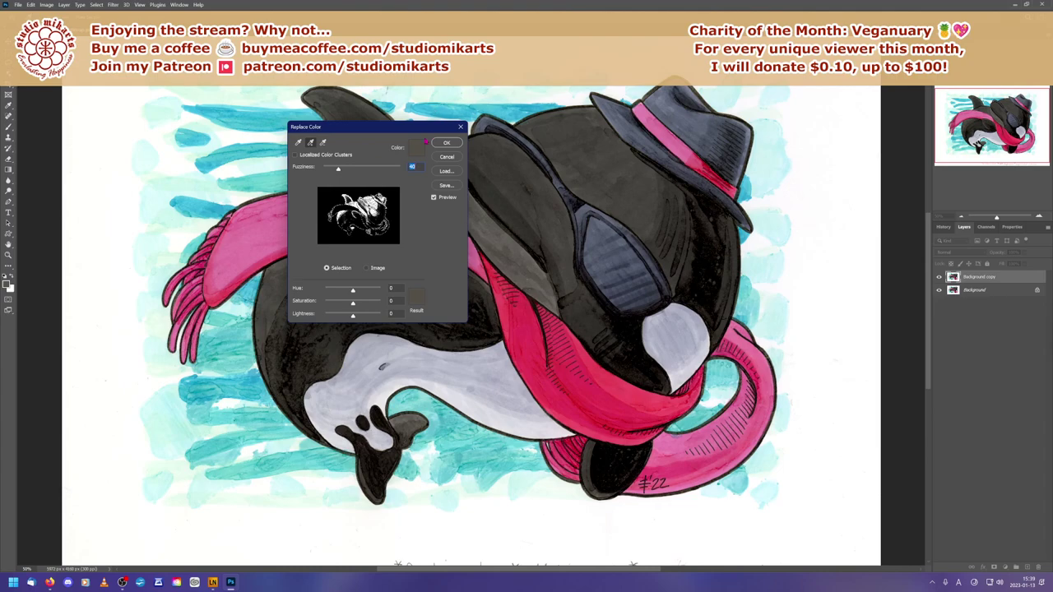
pyautogui.moveTo(421, 129); pyautogui.dragTo(380, 153)
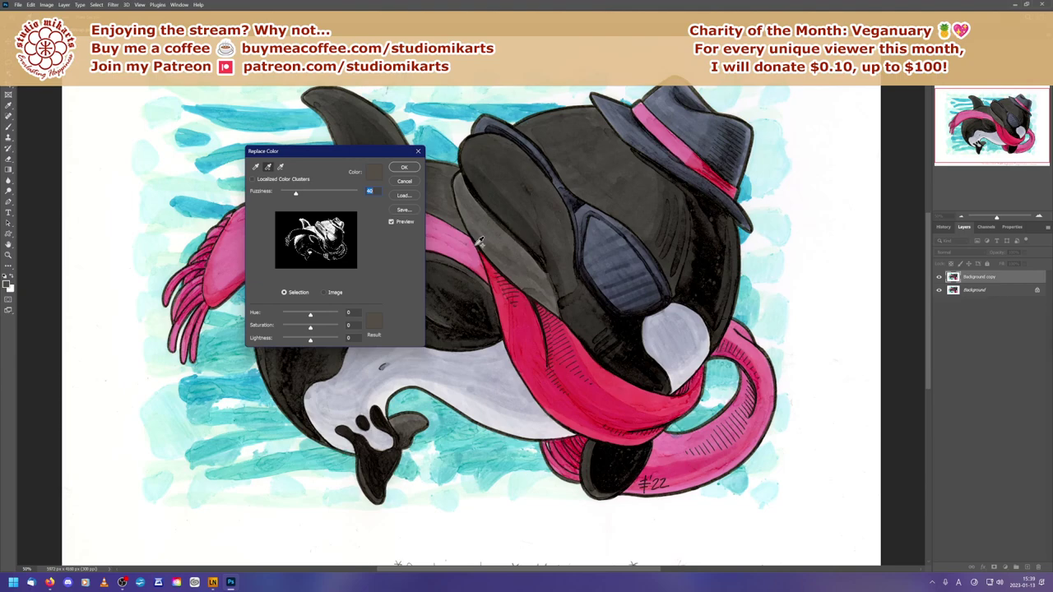
pyautogui.click(463, 199)
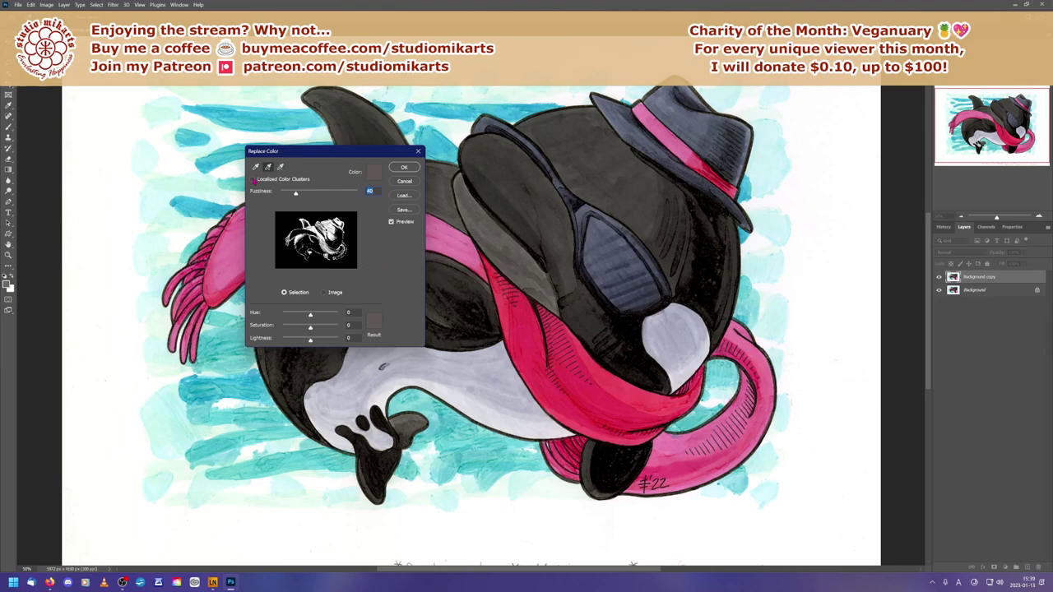
# Step: Test Localized Color Clusters with different fuzziness values, leaving clusters off and fuzziness at 39
pyautogui.click(253, 178)
pyautogui.moveTo(296, 193)
pyautogui.mouseDown()
pyautogui.moveTo(279, 194)
pyautogui.moveTo(310, 192)
pyautogui.mouseUp()
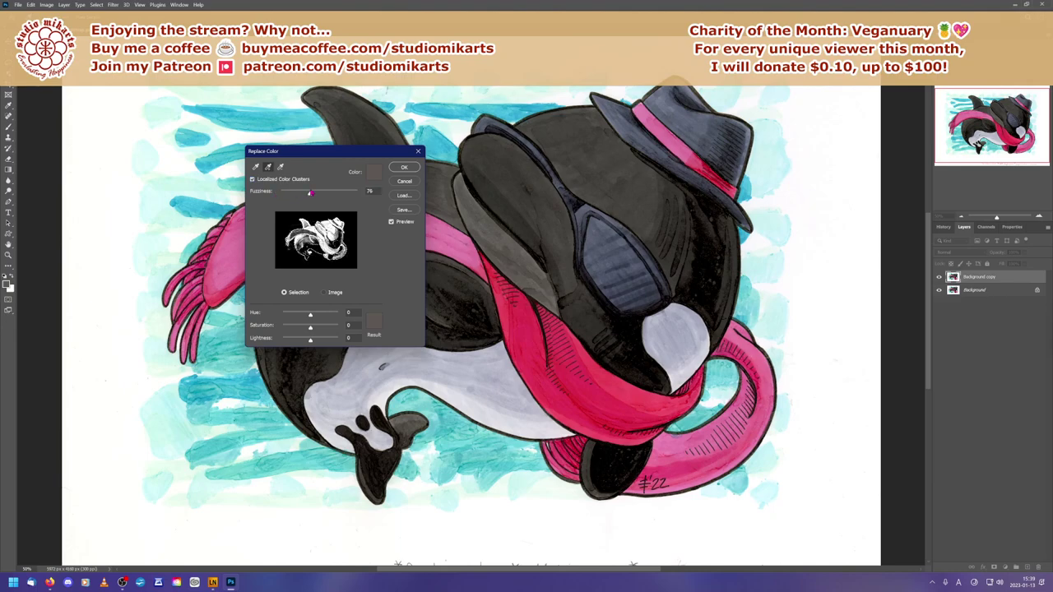
pyautogui.moveTo(310, 193); pyautogui.dragTo(296, 191)
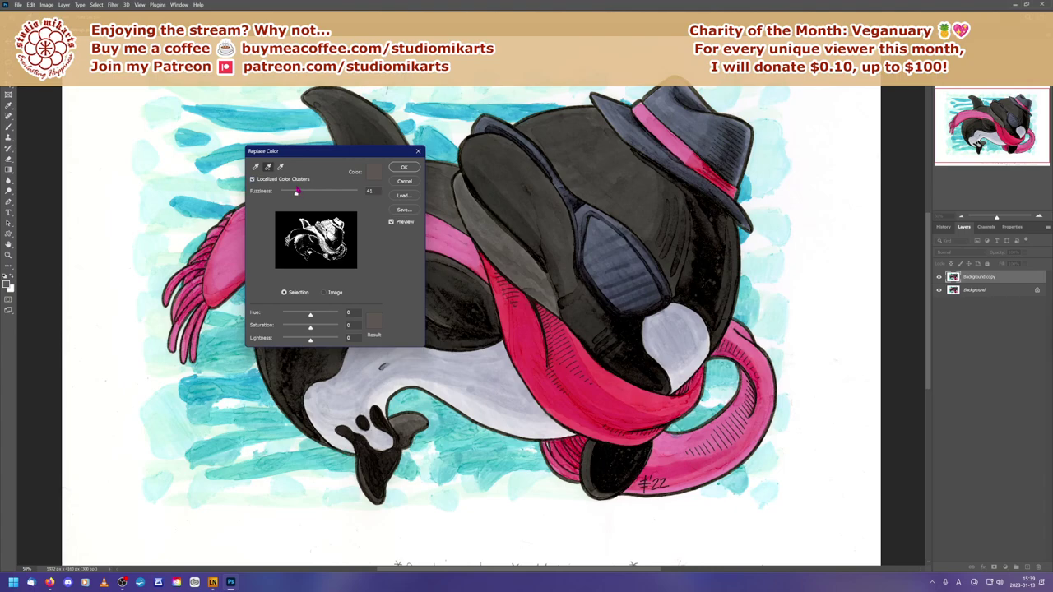
pyautogui.click(250, 190)
pyautogui.click(252, 179)
# Step: Shift the replacement colour to hue -164, saturation +87 and lightness +45
pyautogui.moveTo(310, 317)
pyautogui.mouseDown()
pyautogui.moveTo(301, 317)
pyautogui.moveTo(311, 316)
pyautogui.mouseUp()
pyautogui.click(307, 315)
pyautogui.moveTo(310, 340); pyautogui.dragTo(255, 313)
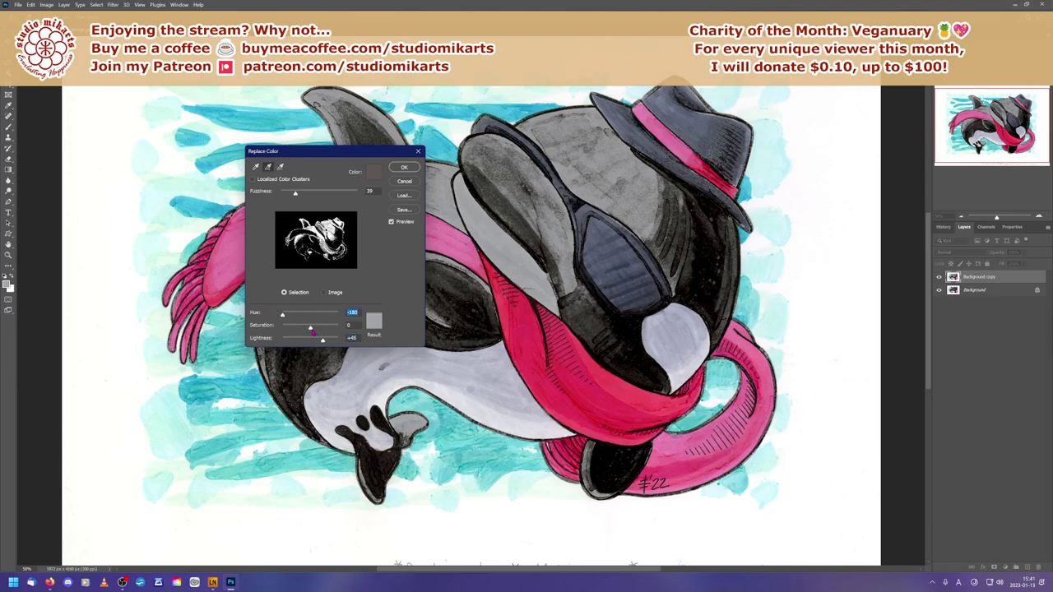
pyautogui.moveTo(311, 327); pyautogui.dragTo(285, 316)
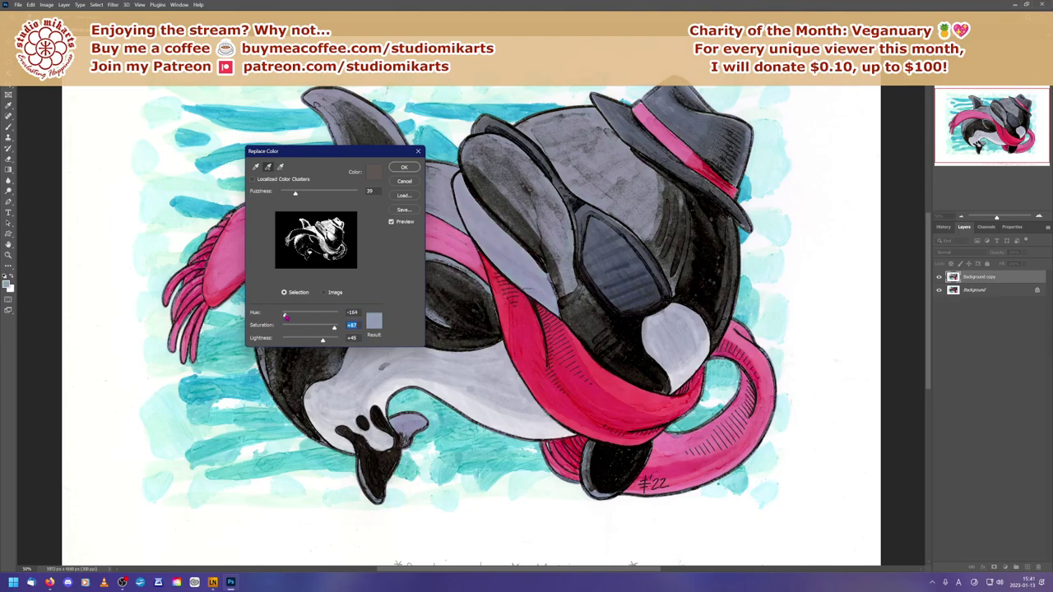
pyautogui.click(285, 317)
# Step: Refine the replacement colour to saturation +73 and lightness +70, and apply the colour replacement
pyautogui.moveTo(323, 343); pyautogui.dragTo(324, 341)
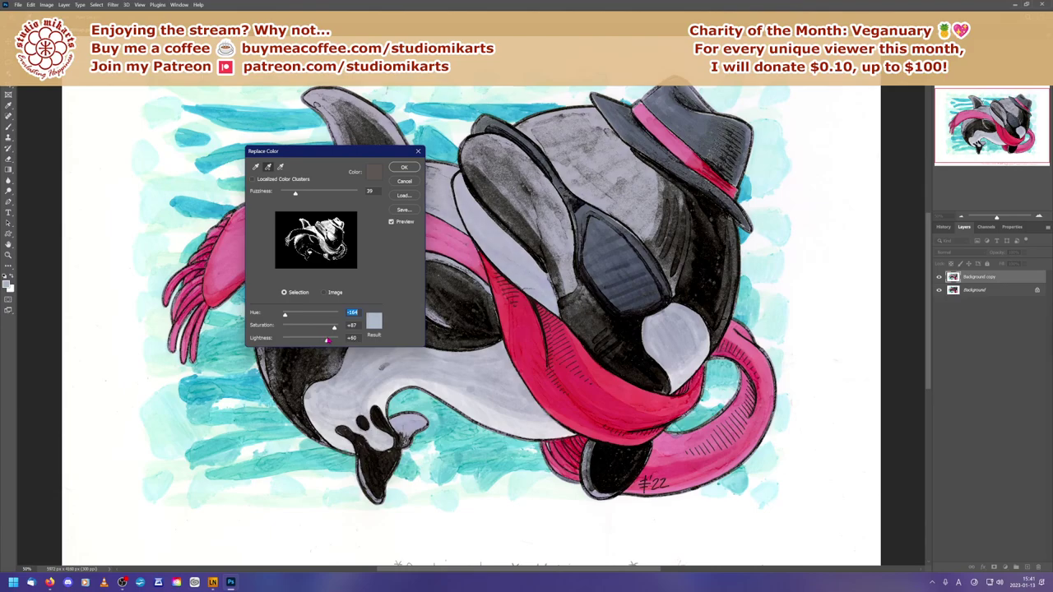
pyautogui.click(325, 340)
pyautogui.moveTo(334, 328); pyautogui.dragTo(331, 329)
pyautogui.click(330, 329)
pyautogui.moveTo(327, 342); pyautogui.dragTo(330, 342)
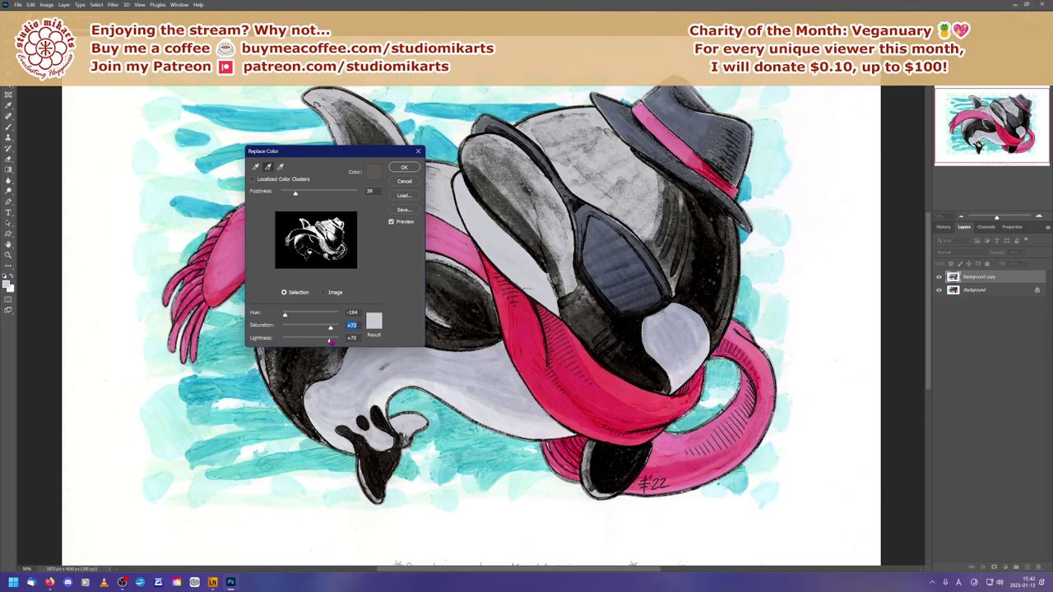
pyautogui.press('Tab')
pyautogui.click(398, 168)
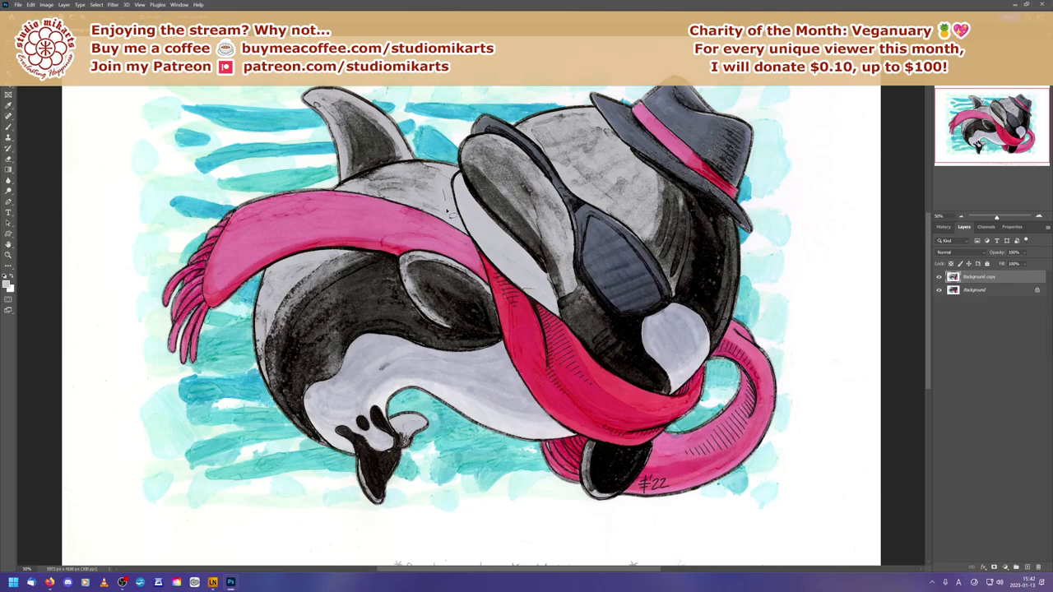
# Step: Outline the orca's lower jaw freehand, invert the selection and delete the rest of the Background copy layer
pyautogui.moveTo(449, 196)
pyautogui.mouseDown()
pyautogui.moveTo(519, 303)
pyautogui.moveTo(559, 330)
pyautogui.moveTo(572, 323)
pyautogui.moveTo(537, 241)
pyautogui.moveTo(471, 172)
pyautogui.moveTo(449, 194)
pyautogui.mouseUp()
pyautogui.click(97, 5)
pyautogui.press('Delete')
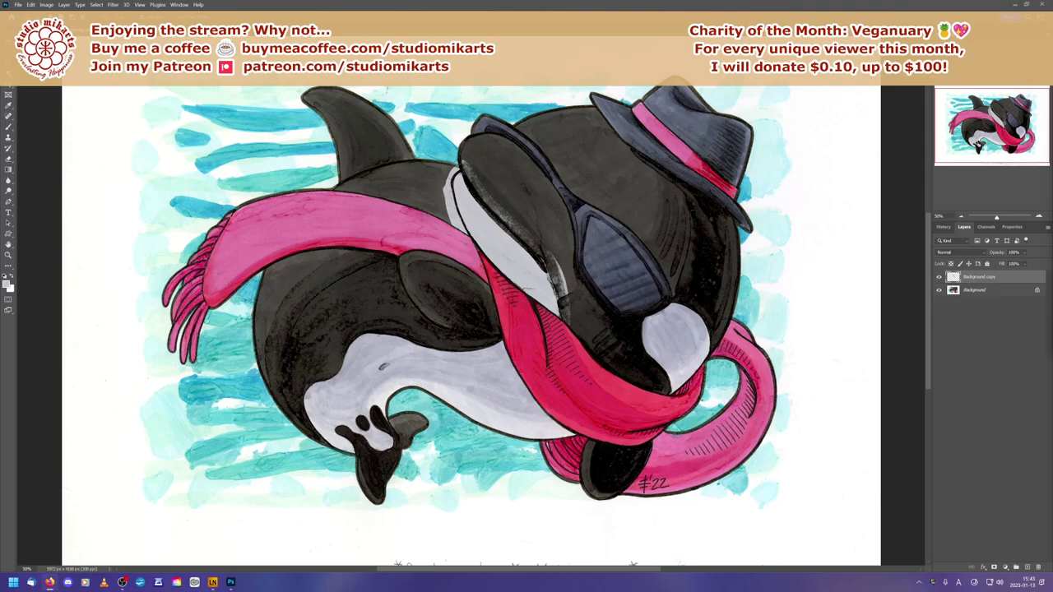
# Step: Make a second duplicate of the original Background layer below the recoloured jaw layer and hide the original
pyautogui.click(1039, 216)
pyautogui.click(1038, 217)
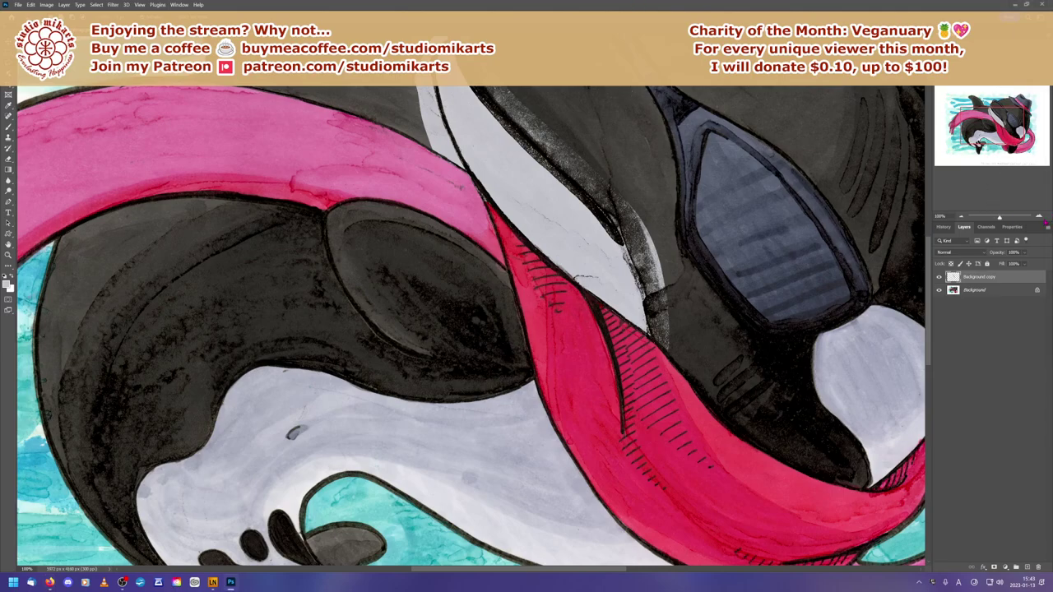
pyautogui.click(1039, 216)
pyautogui.moveTo(993, 128); pyautogui.dragTo(998, 126)
pyautogui.click(977, 291)
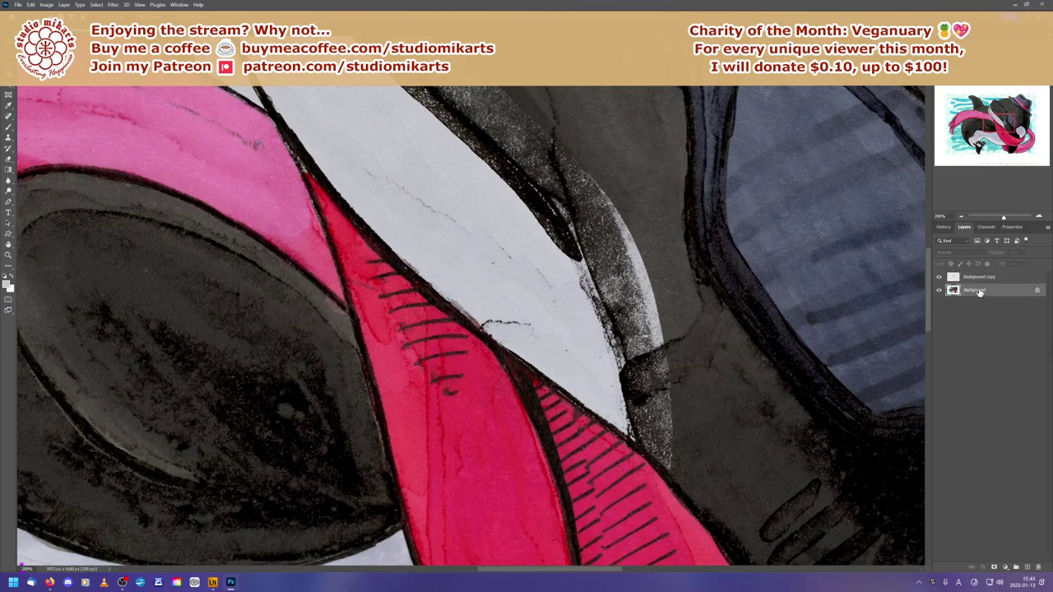
pyautogui.click(987, 279)
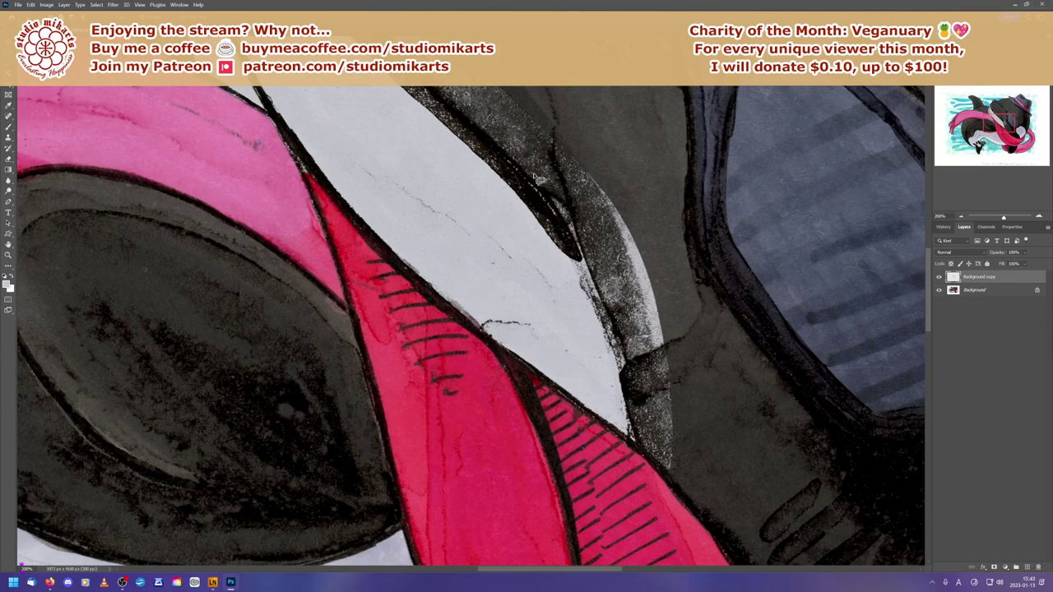
pyautogui.click(8, 160)
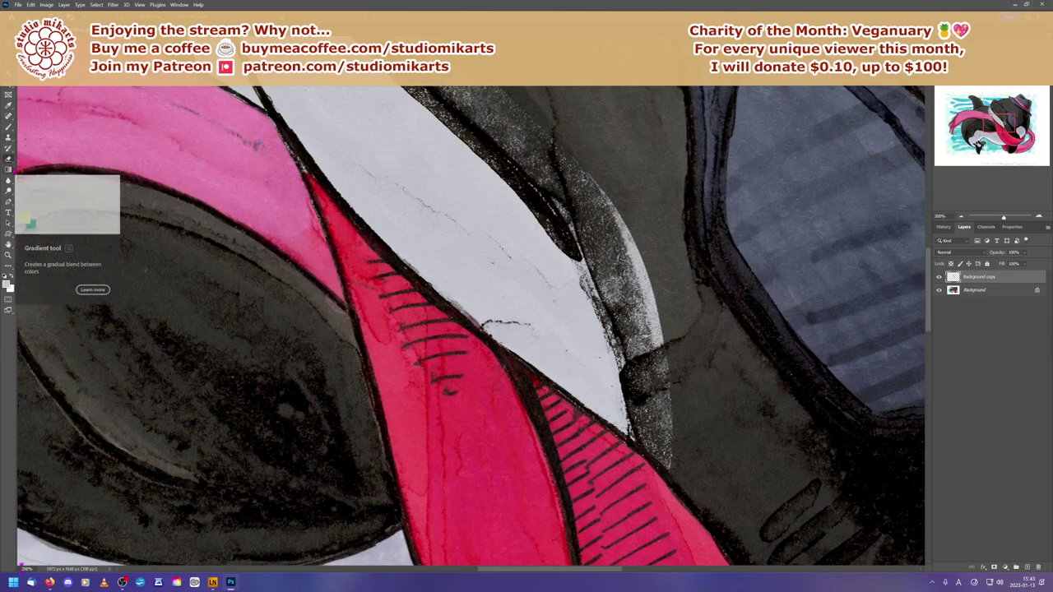
pyautogui.moveTo(979, 291); pyautogui.dragTo(1027, 568)
pyautogui.click(939, 303)
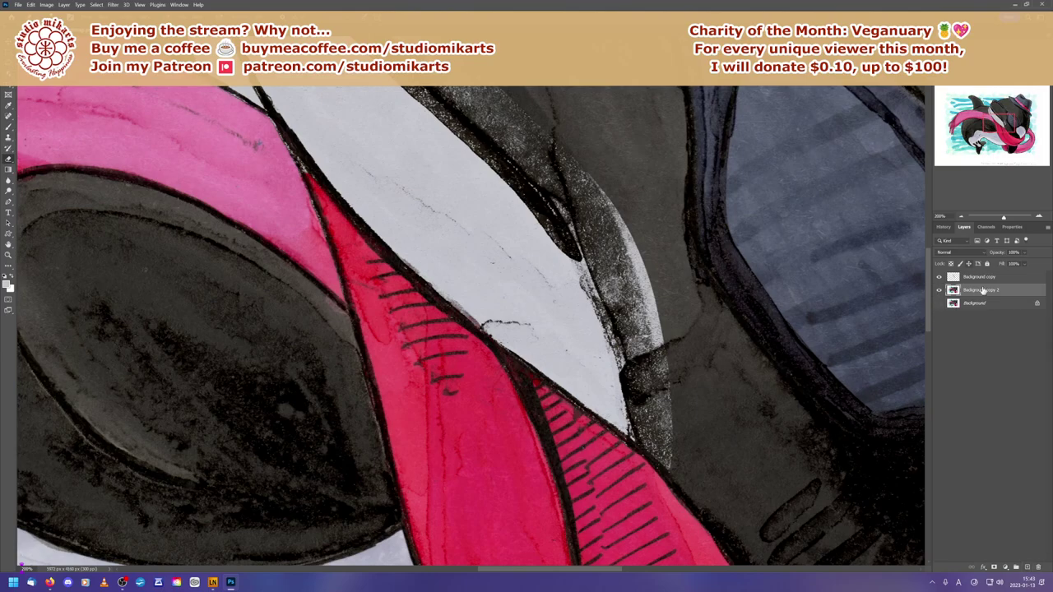
# Step: Fade the Background copy 2 layer and erase the excess around the jaw's tip on Background copy with a larger eraser
pyautogui.click(1023, 252)
pyautogui.moveTo(1038, 263); pyautogui.dragTo(1021, 265)
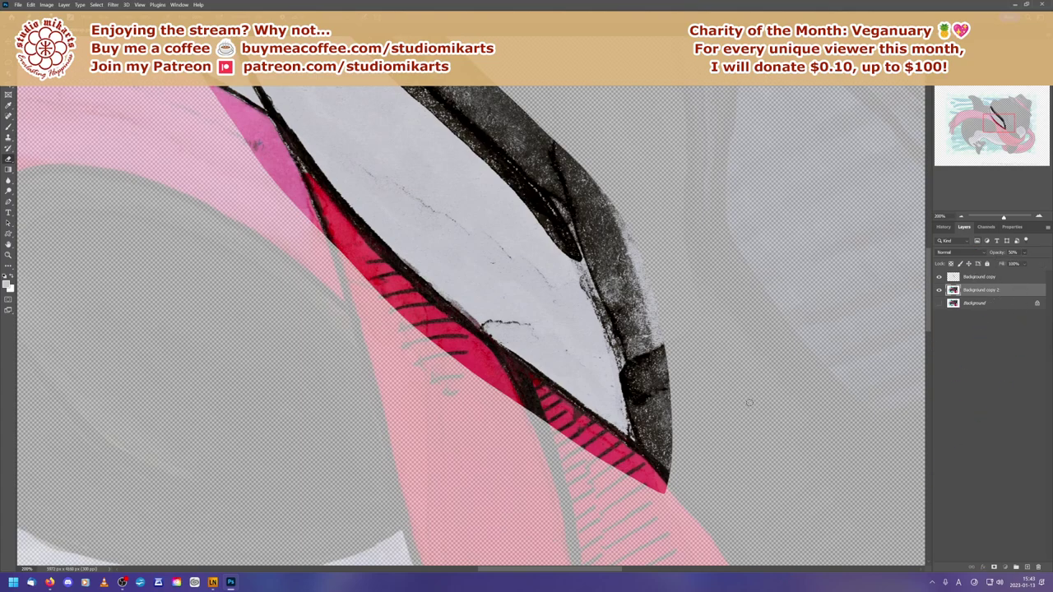
pyautogui.hotkey('alt', ']')
pyautogui.rightClick(615, 239)
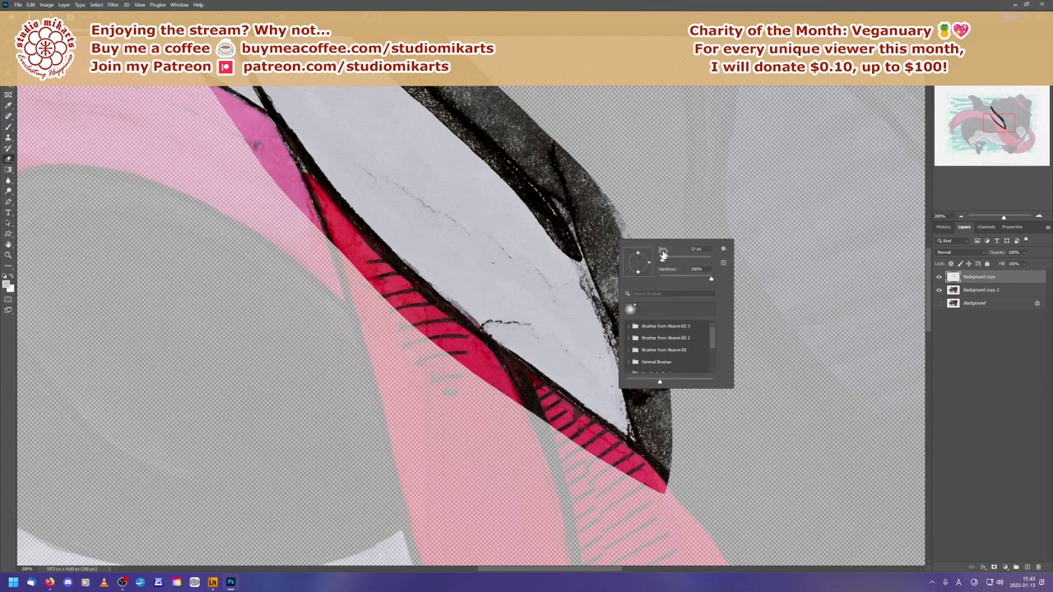
pyautogui.moveTo(610, 190)
pyautogui.mouseDown()
pyautogui.moveTo(662, 382)
pyautogui.moveTo(664, 461)
pyautogui.moveTo(654, 485)
pyautogui.moveTo(600, 432)
pyautogui.moveTo(624, 440)
pyautogui.moveTo(469, 362)
pyautogui.moveTo(481, 358)
pyautogui.moveTo(469, 338)
pyautogui.moveTo(535, 380)
pyautogui.moveTo(559, 352)
pyautogui.mouseUp()
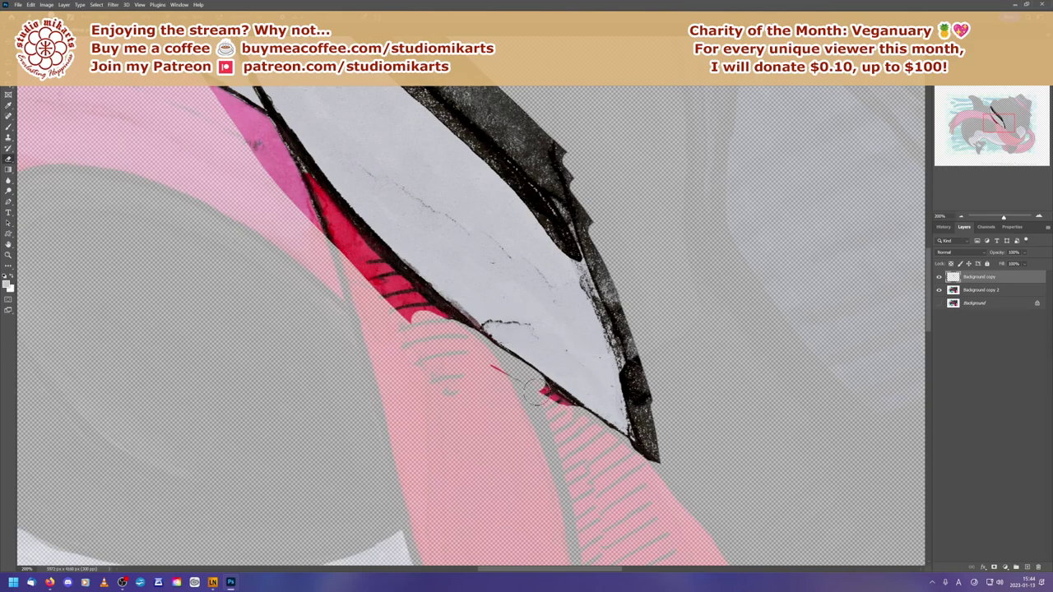
pyautogui.moveTo(517, 384)
pyautogui.mouseDown()
pyautogui.moveTo(659, 476)
pyautogui.moveTo(622, 448)
pyautogui.moveTo(646, 468)
pyautogui.moveTo(657, 420)
pyautogui.moveTo(643, 454)
pyautogui.mouseUp()
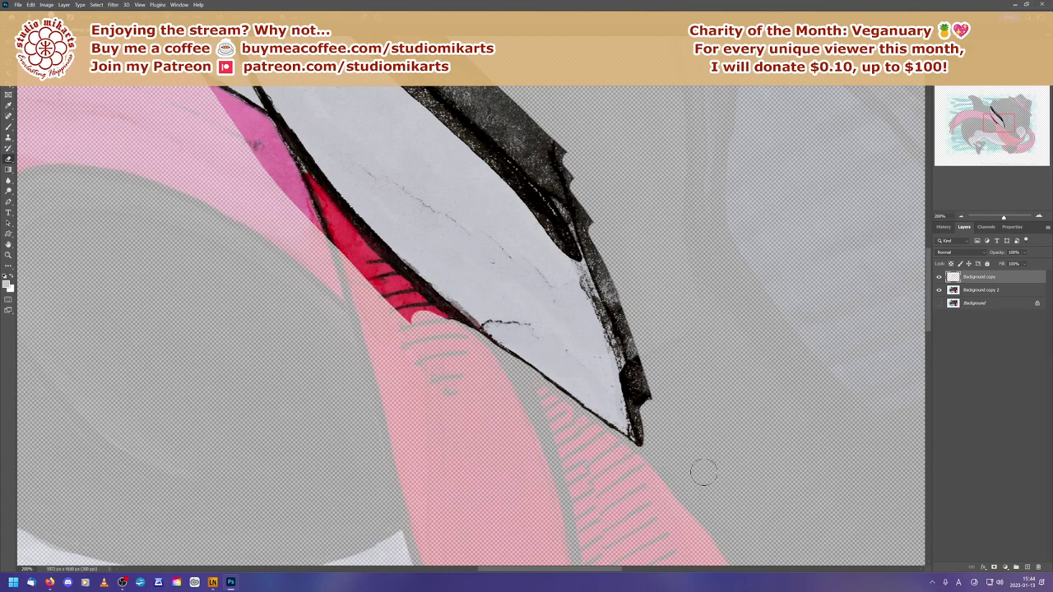
pyautogui.moveTo(580, 220)
pyautogui.mouseDown()
pyautogui.moveTo(536, 152)
pyautogui.moveTo(592, 243)
pyautogui.moveTo(567, 220)
pyautogui.moveTo(602, 270)
pyautogui.moveTo(567, 232)
pyautogui.moveTo(595, 284)
pyautogui.moveTo(601, 277)
pyautogui.moveTo(646, 383)
pyautogui.moveTo(617, 324)
pyautogui.moveTo(649, 451)
pyautogui.mouseUp()
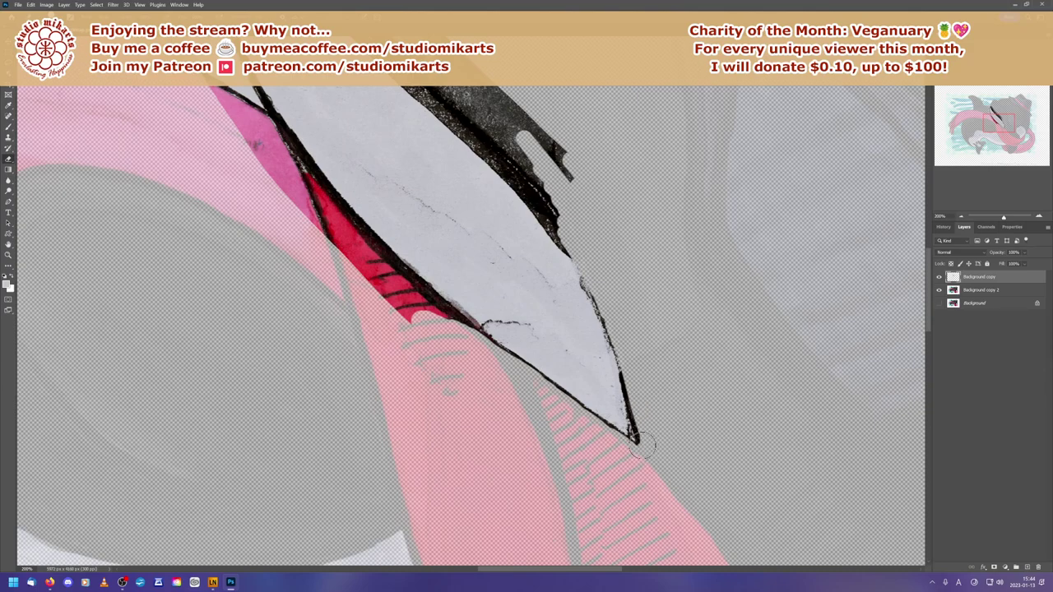
# Step: Check the erased jaw edge against the whole drawing with Background copy 2 at 100% opacity, and fade that layer again
pyautogui.click(987, 293)
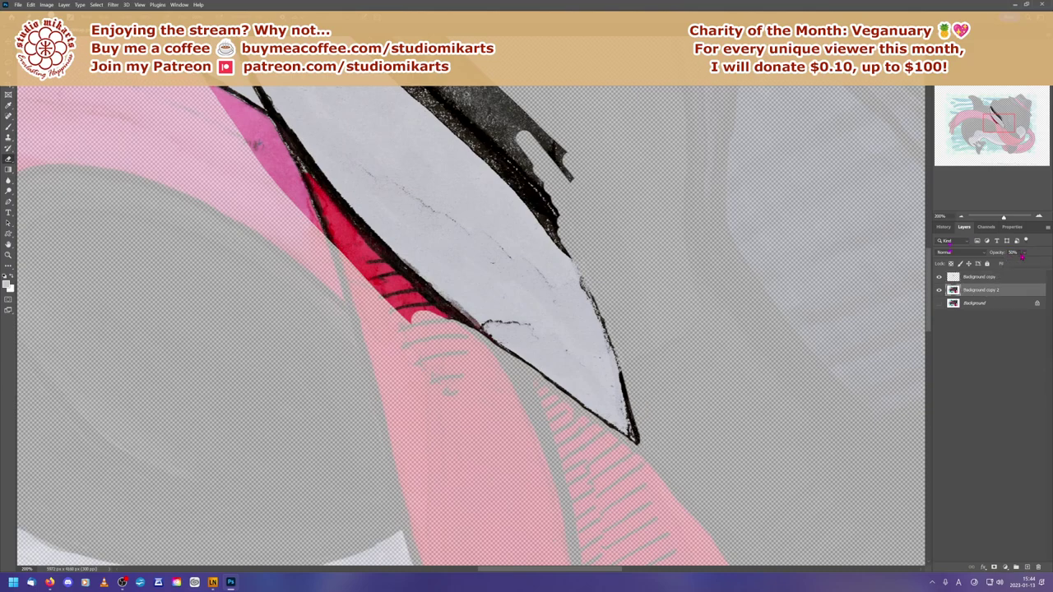
pyautogui.moveTo(1041, 264); pyautogui.dragTo(1046, 263)
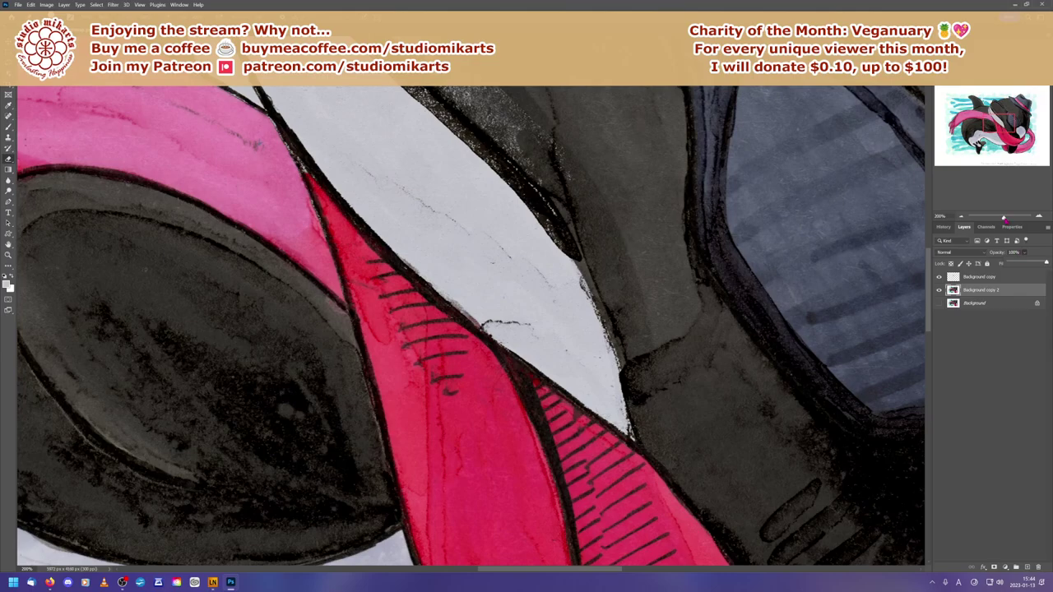
pyautogui.hotkey('ctrl', '0')
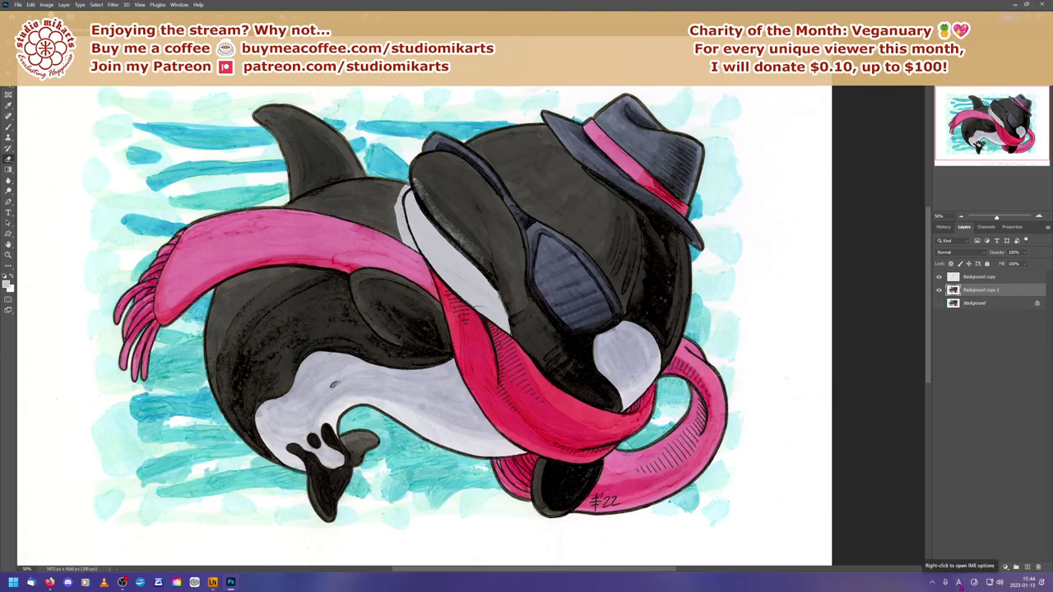
pyautogui.moveTo(1022, 264); pyautogui.dragTo(997, 263)
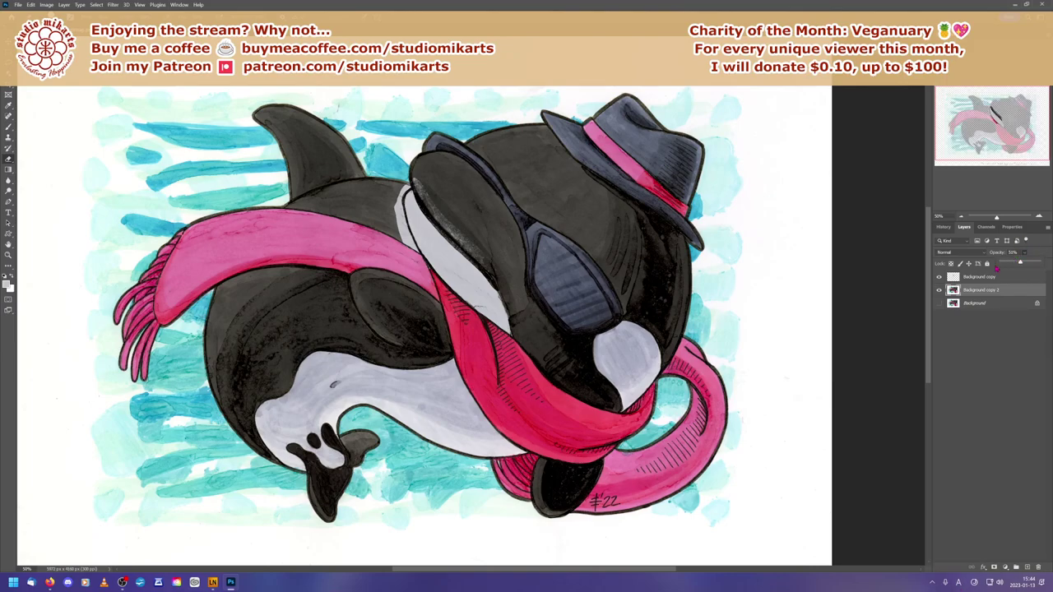
# Step: Erase the excess around the jaw's upper end and along its outer edge down to the pink scarf on the Background copy layer
pyautogui.hotkey('alt', ']')
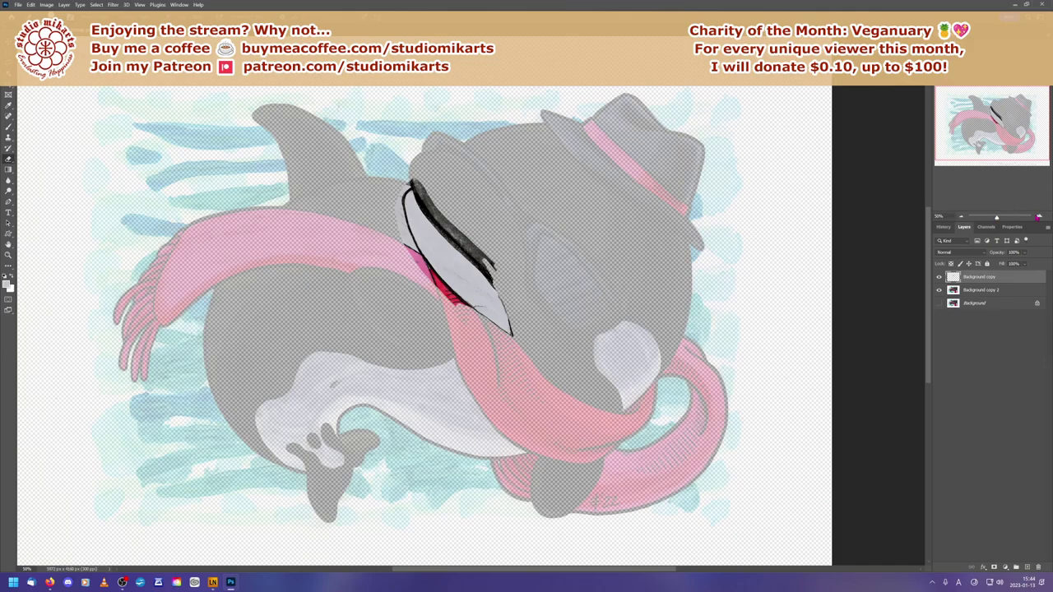
pyautogui.click(1038, 217)
pyautogui.click(1039, 218)
pyautogui.click(1038, 218)
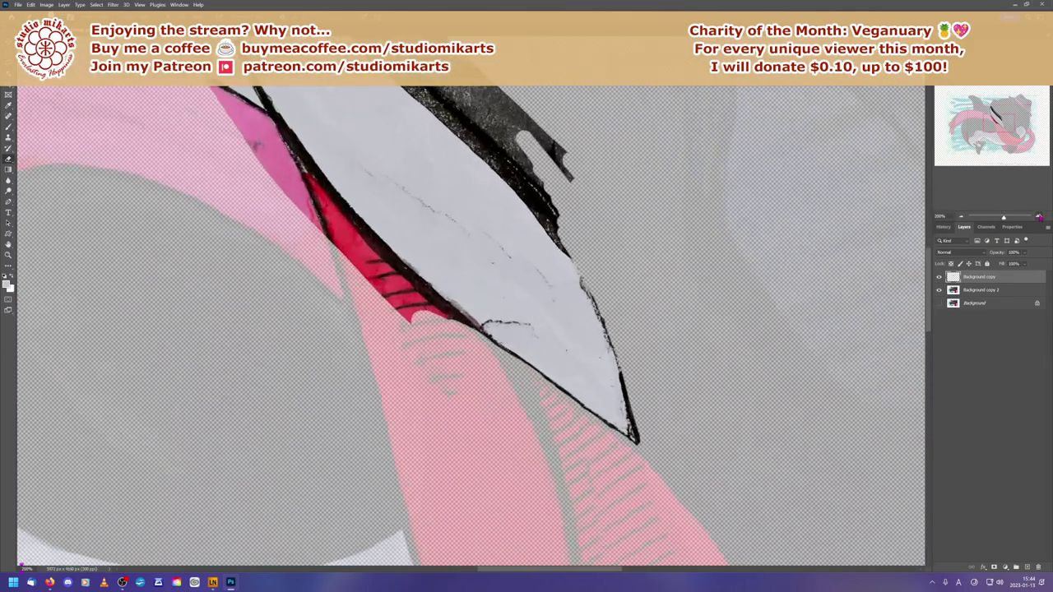
pyautogui.moveTo(997, 129); pyautogui.dragTo(992, 115)
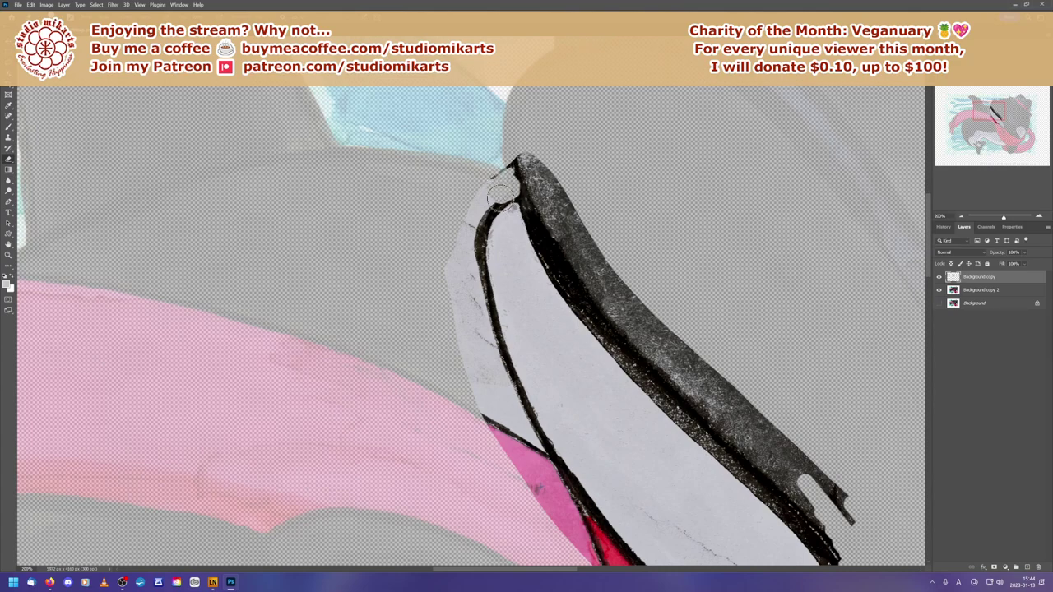
pyautogui.moveTo(502, 195)
pyautogui.mouseDown()
pyautogui.moveTo(522, 146)
pyautogui.moveTo(497, 167)
pyautogui.moveTo(491, 204)
pyautogui.moveTo(464, 238)
pyautogui.moveTo(463, 213)
pyautogui.moveTo(439, 323)
pyautogui.moveTo(458, 221)
pyautogui.moveTo(457, 290)
pyautogui.moveTo(466, 229)
pyautogui.moveTo(469, 238)
pyautogui.moveTo(476, 227)
pyautogui.moveTo(477, 337)
pyautogui.moveTo(464, 348)
pyautogui.moveTo(445, 297)
pyautogui.moveTo(492, 421)
pyautogui.mouseUp()
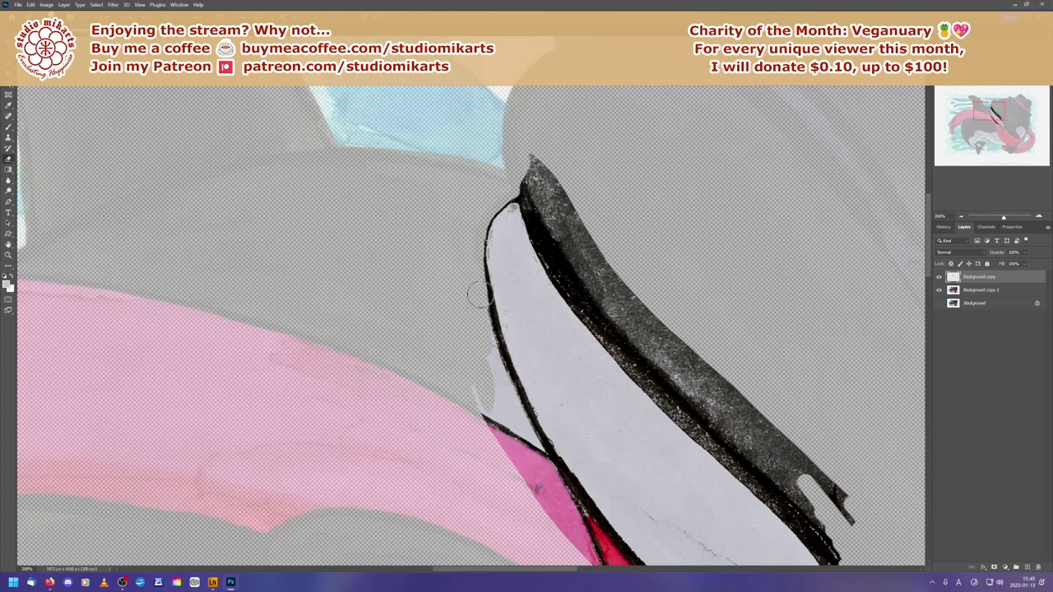
pyautogui.moveTo(477, 294)
pyautogui.mouseDown()
pyautogui.moveTo(507, 430)
pyautogui.moveTo(494, 430)
pyautogui.moveTo(468, 402)
pyautogui.moveTo(508, 407)
pyautogui.moveTo(519, 438)
pyautogui.moveTo(508, 390)
pyautogui.moveTo(548, 482)
pyautogui.mouseUp()
# Step: Erase the dark grey and black strip along the jaw's upper edge, leaving only a thin black outline
pyautogui.moveTo(553, 162)
pyautogui.mouseDown()
pyautogui.moveTo(499, 159)
pyautogui.moveTo(497, 188)
pyautogui.moveTo(581, 194)
pyautogui.moveTo(570, 235)
pyautogui.moveTo(548, 177)
pyautogui.moveTo(595, 275)
pyautogui.moveTo(571, 203)
pyautogui.moveTo(529, 170)
pyautogui.moveTo(509, 186)
pyautogui.moveTo(534, 202)
pyautogui.moveTo(595, 303)
pyautogui.moveTo(594, 273)
pyautogui.moveTo(605, 268)
pyautogui.moveTo(644, 294)
pyautogui.moveTo(697, 368)
pyautogui.moveTo(651, 347)
pyautogui.moveTo(677, 384)
pyautogui.moveTo(746, 429)
pyautogui.moveTo(676, 345)
pyautogui.moveTo(838, 500)
pyautogui.moveTo(755, 430)
pyautogui.moveTo(814, 494)
pyautogui.moveTo(726, 424)
pyautogui.moveTo(791, 490)
pyautogui.moveTo(758, 446)
pyautogui.mouseUp()
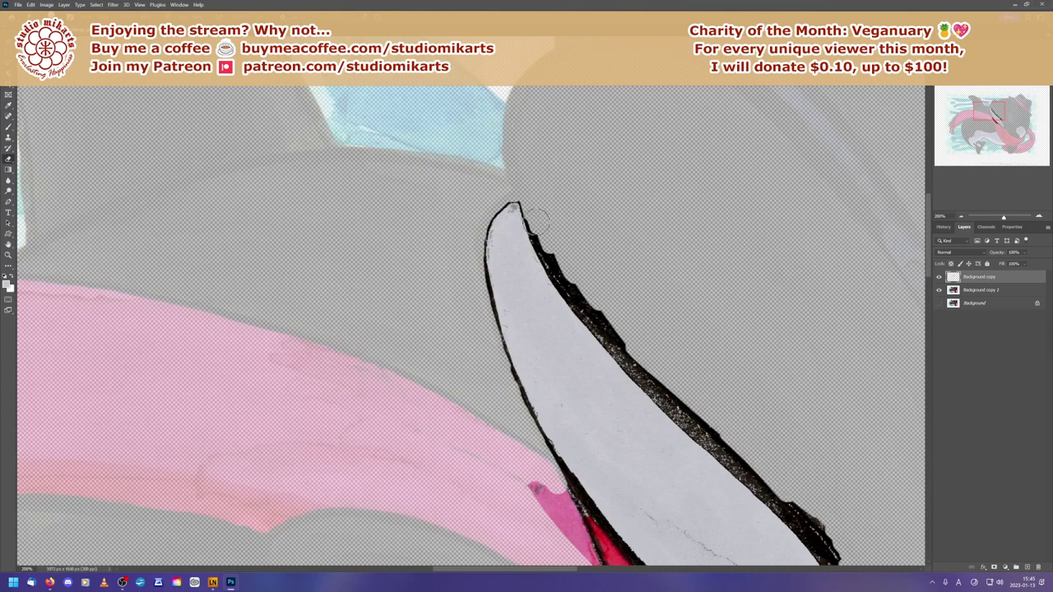
pyautogui.moveTo(530, 217)
pyautogui.mouseDown()
pyautogui.moveTo(617, 348)
pyautogui.moveTo(602, 311)
pyautogui.mouseUp()
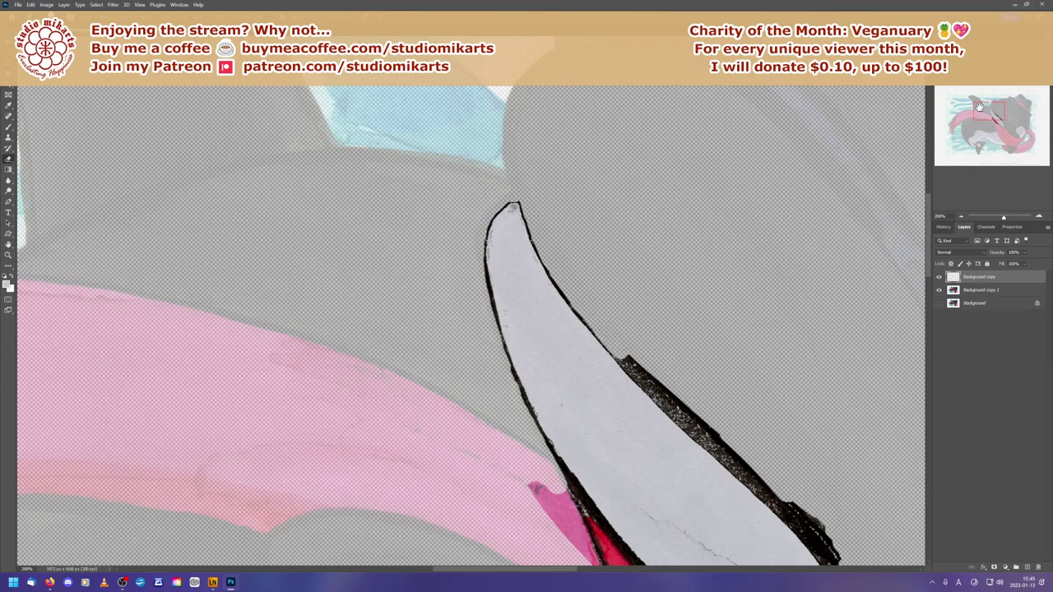
pyautogui.moveTo(979, 105); pyautogui.dragTo(986, 121)
pyautogui.moveTo(495, 231)
pyautogui.mouseDown()
pyautogui.moveTo(461, 208)
pyautogui.moveTo(529, 266)
pyautogui.moveTo(500, 251)
pyautogui.moveTo(537, 290)
pyautogui.moveTo(543, 283)
pyautogui.moveTo(577, 310)
pyautogui.moveTo(538, 286)
pyautogui.moveTo(547, 300)
pyautogui.moveTo(596, 328)
pyautogui.moveTo(577, 324)
pyautogui.moveTo(671, 412)
pyautogui.moveTo(674, 394)
pyautogui.moveTo(681, 412)
pyautogui.moveTo(664, 398)
pyautogui.moveTo(690, 434)
pyautogui.moveTo(654, 394)
pyautogui.moveTo(695, 448)
pyautogui.mouseUp()
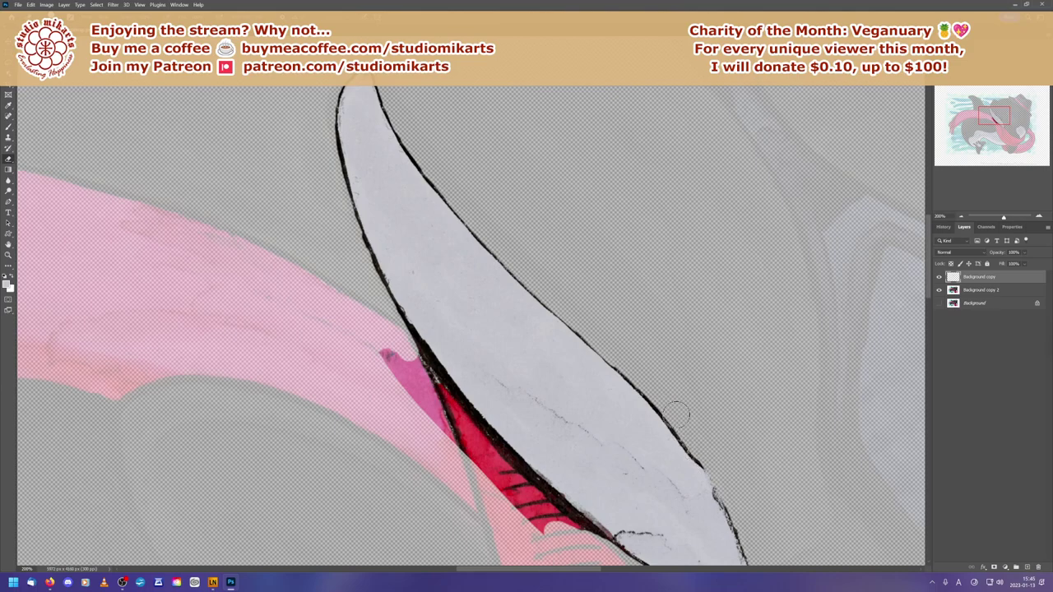
# Step: Erase the pink and red scarf remnants along the jaw's lower edge and trim the outline around its pointed tip
pyautogui.moveTo(1002, 108); pyautogui.dragTo(1002, 113)
pyautogui.moveTo(388, 299)
pyautogui.mouseDown()
pyautogui.moveTo(390, 227)
pyautogui.moveTo(404, 232)
pyautogui.moveTo(398, 203)
pyautogui.moveTo(436, 255)
pyautogui.moveTo(408, 232)
pyautogui.moveTo(405, 265)
pyautogui.moveTo(441, 291)
pyautogui.moveTo(436, 252)
pyautogui.moveTo(487, 346)
pyautogui.moveTo(473, 309)
pyautogui.moveTo(522, 361)
pyautogui.moveTo(531, 394)
pyautogui.moveTo(545, 373)
pyautogui.moveTo(585, 403)
pyautogui.moveTo(569, 401)
pyautogui.moveTo(464, 288)
pyautogui.moveTo(582, 416)
pyautogui.mouseUp()
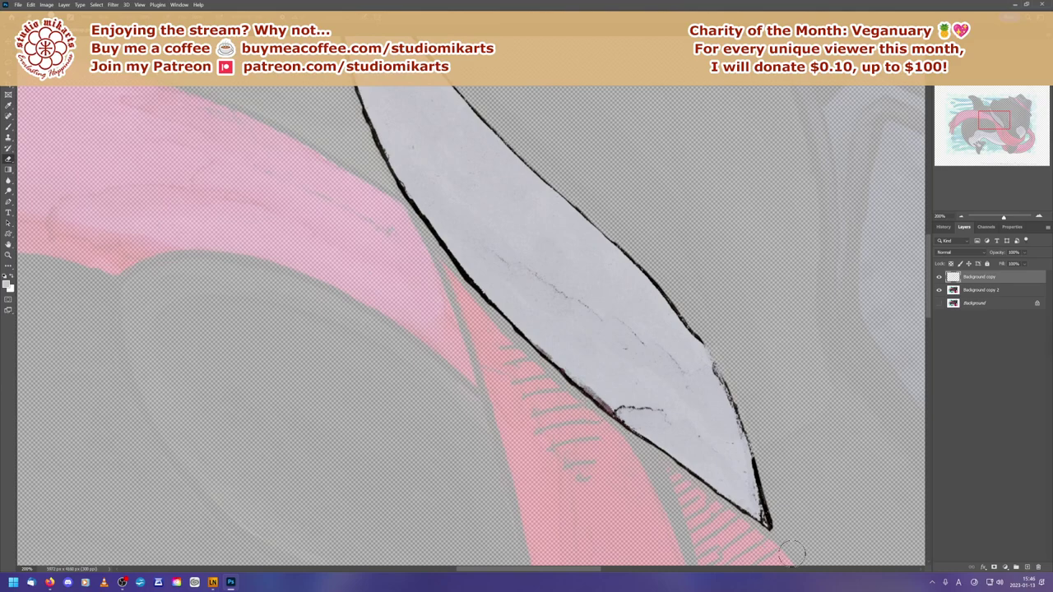
pyautogui.moveTo(777, 518); pyautogui.dragTo(773, 506)
pyautogui.moveTo(761, 463); pyautogui.dragTo(771, 491)
pyautogui.moveTo(371, 148); pyautogui.dragTo(396, 197)
pyautogui.moveTo(994, 121); pyautogui.dragTo(991, 117)
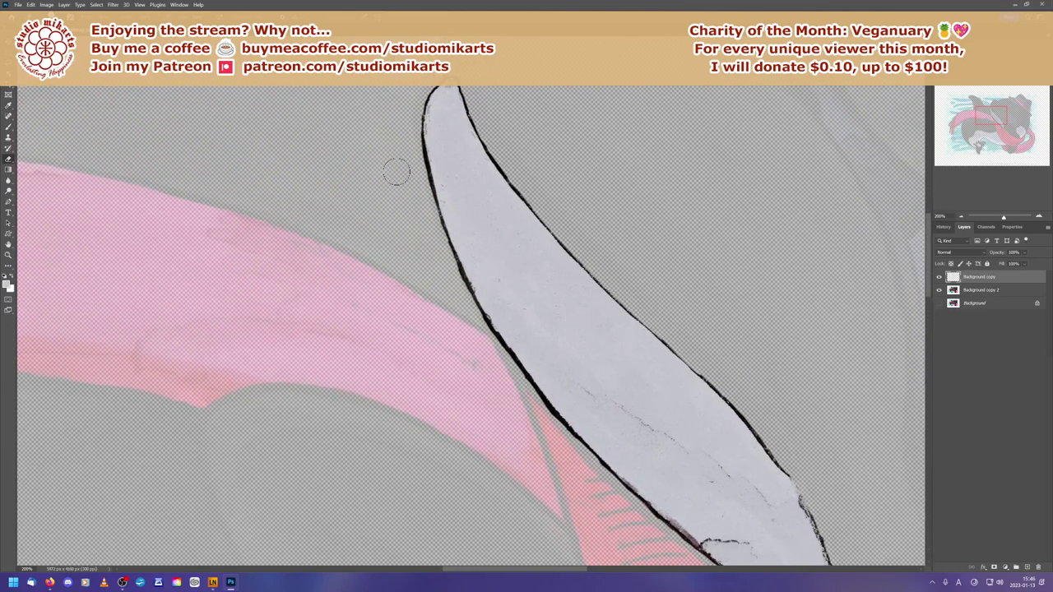
# Step: Add an inside Stroke effect in dark reddish brown 5b4242 to the Background copy layer
pyautogui.click(45, 5)
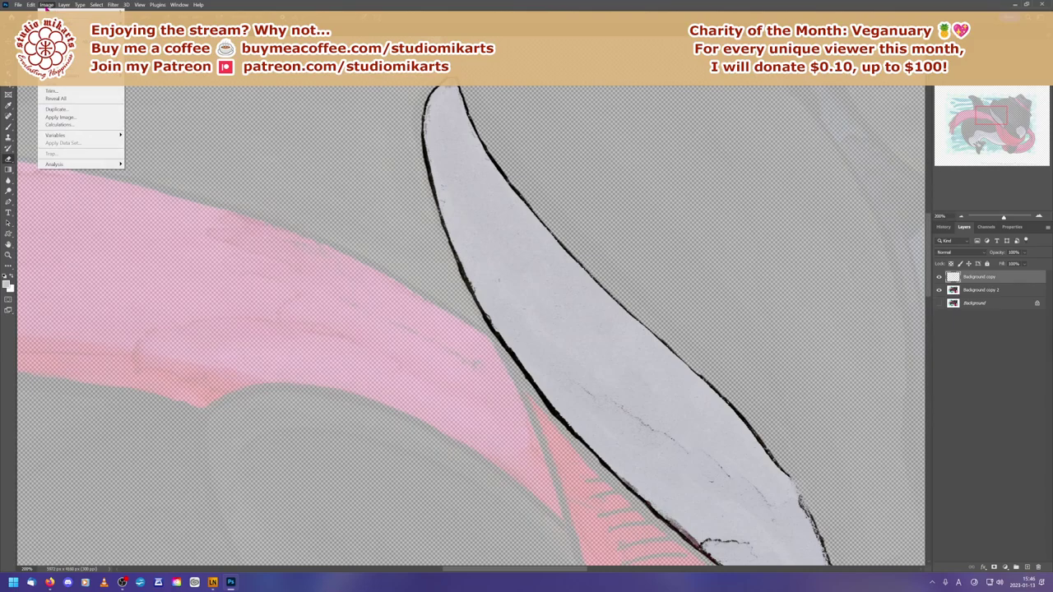
pyautogui.moveTo(63, 5)
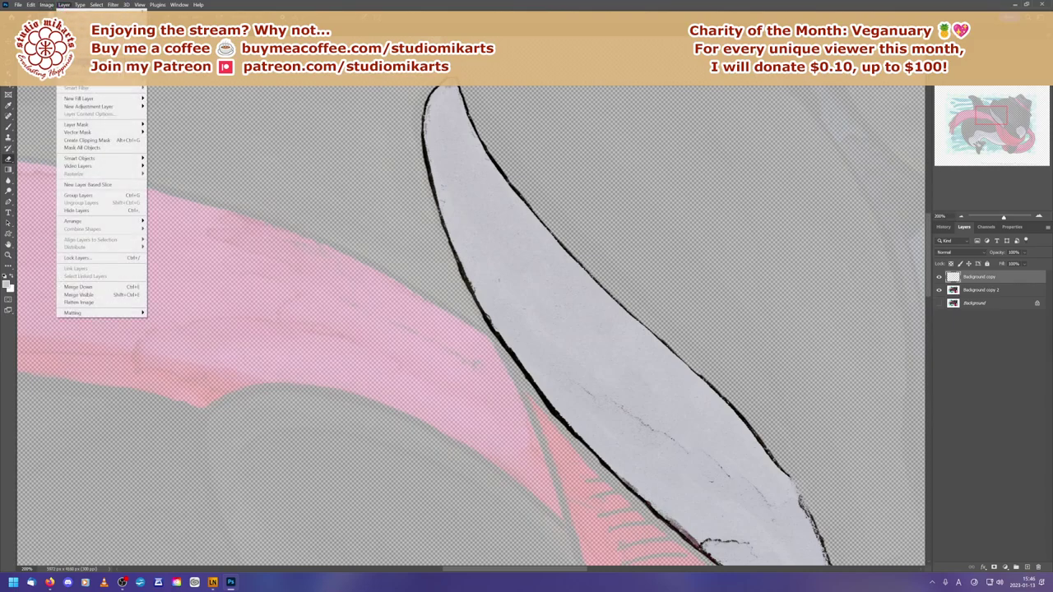
pyautogui.moveTo(116, 80)
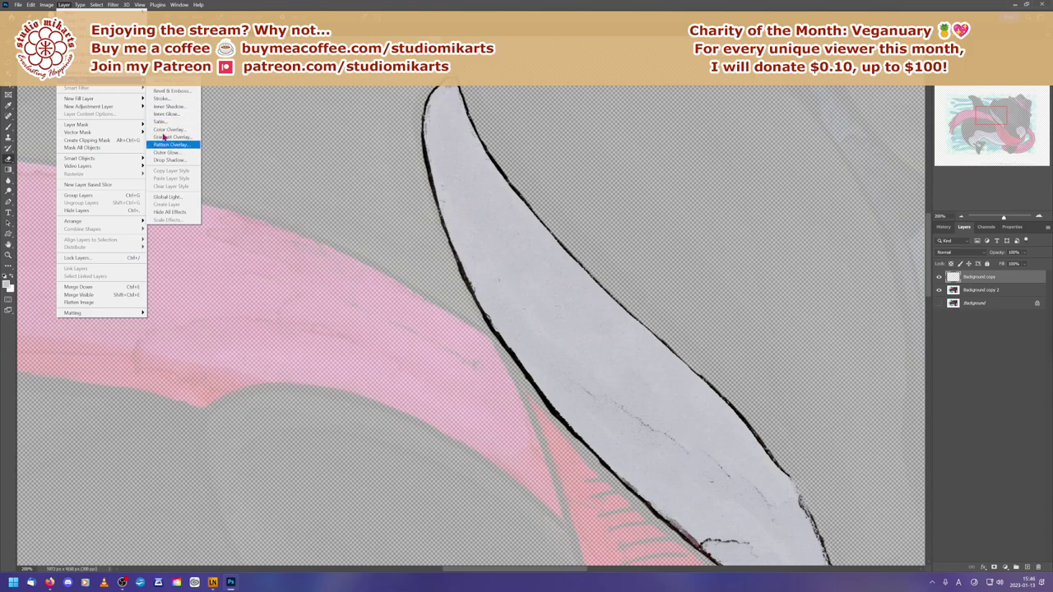
pyautogui.click(161, 107)
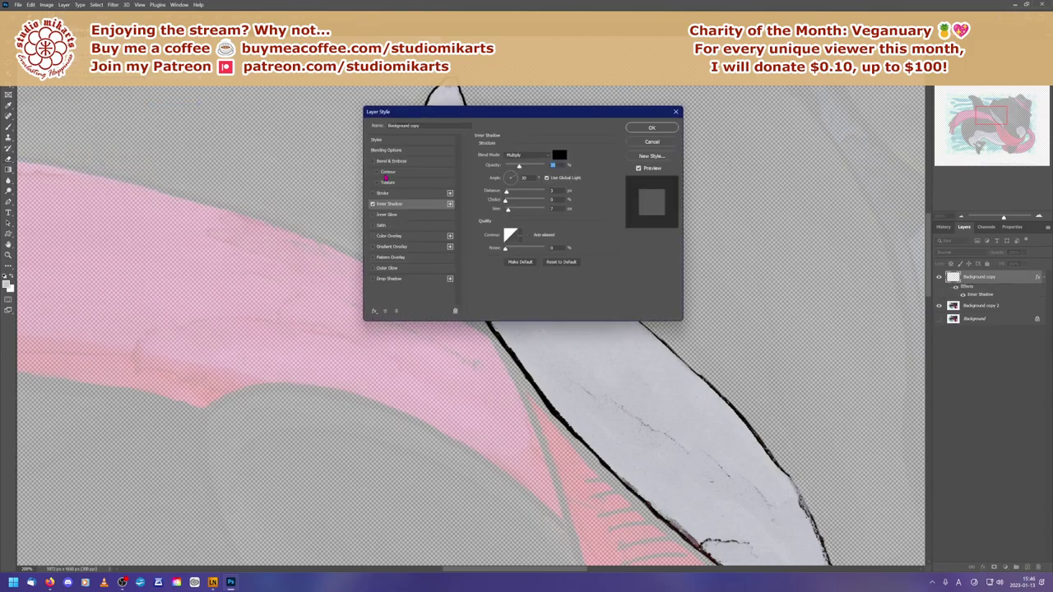
pyautogui.click(373, 194)
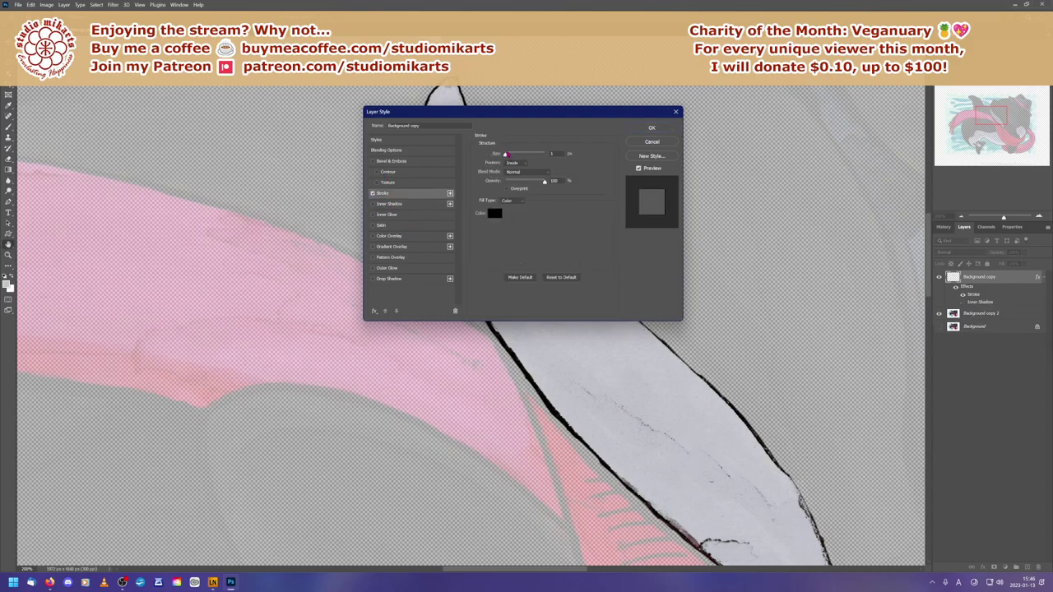
pyautogui.moveTo(505, 155); pyautogui.dragTo(508, 154)
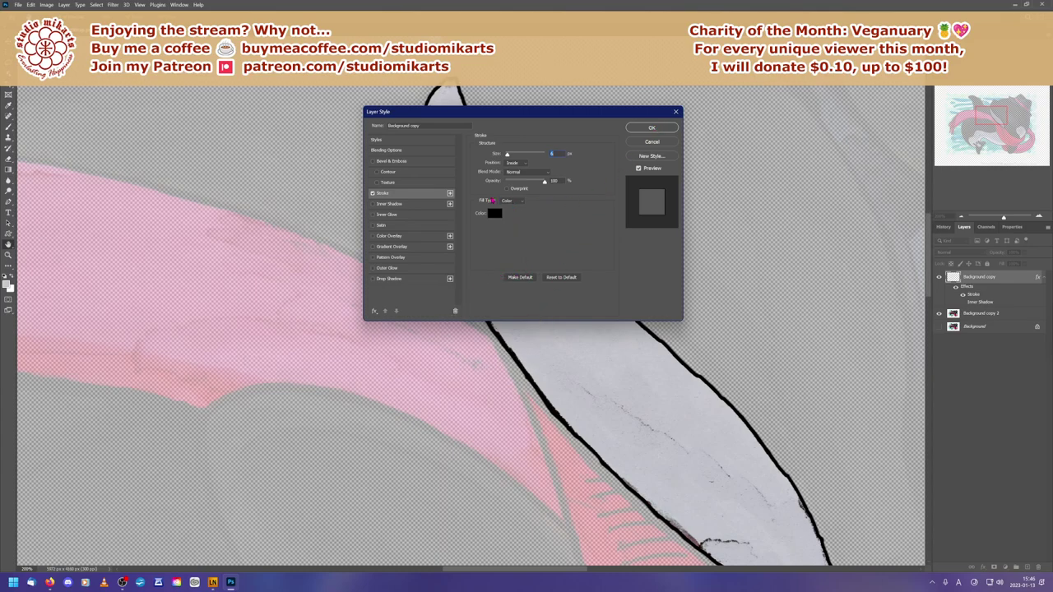
pyautogui.click(495, 214)
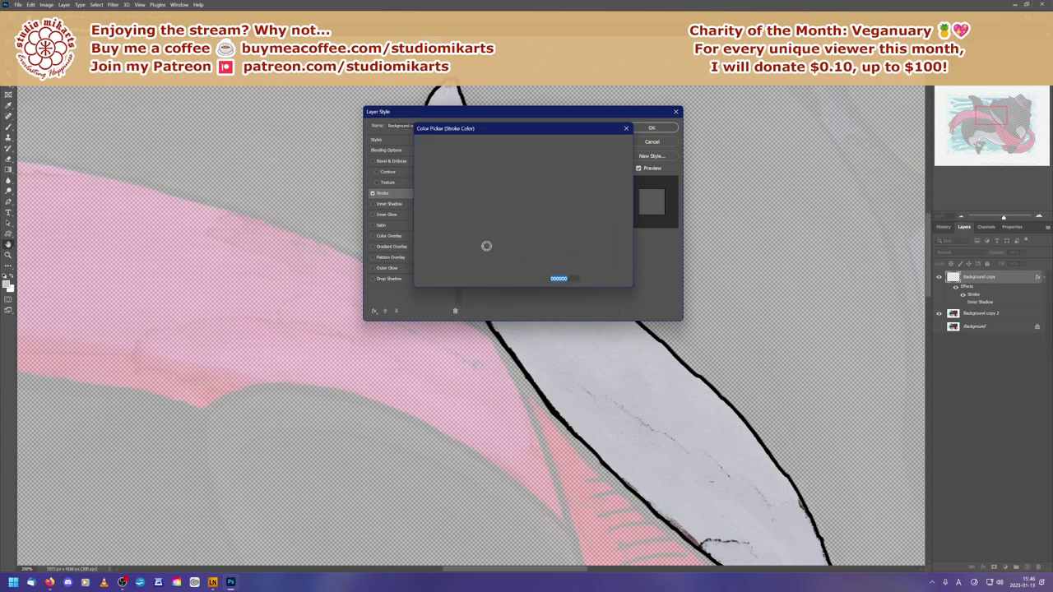
pyautogui.click(446, 214)
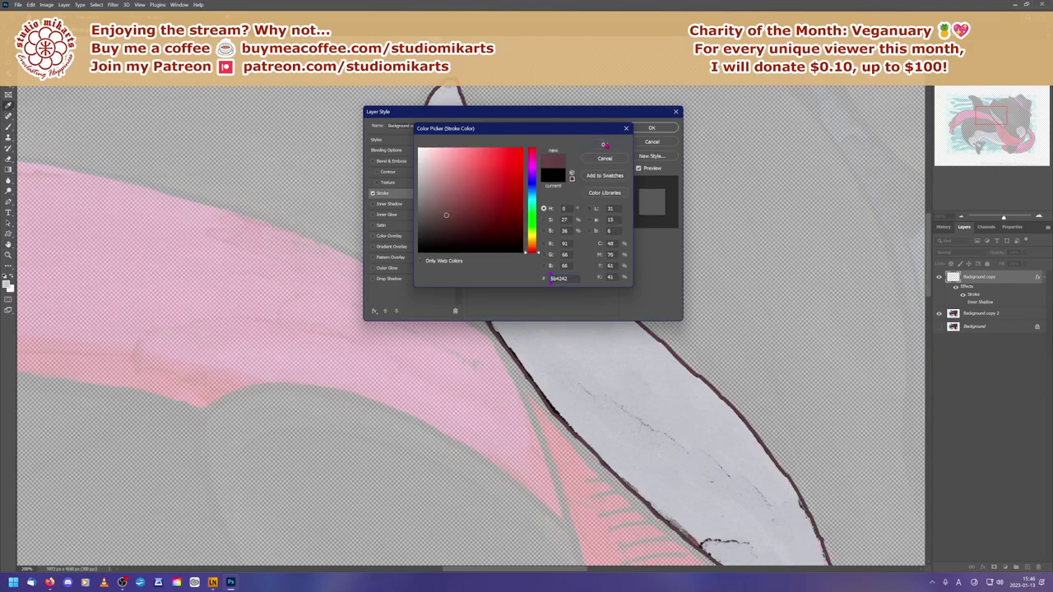
pyautogui.click(605, 146)
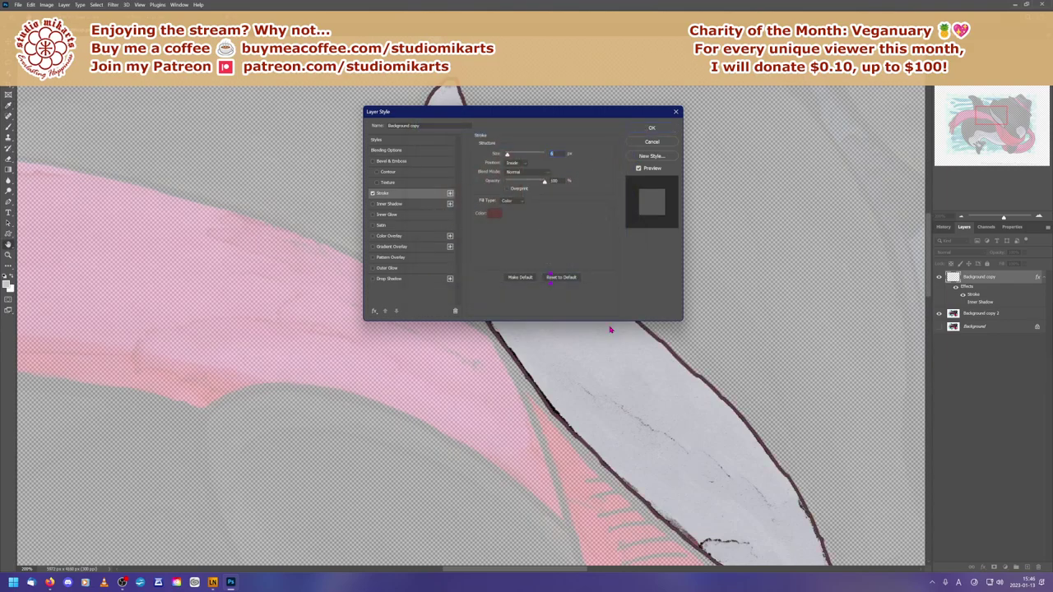
pyautogui.press('Return')
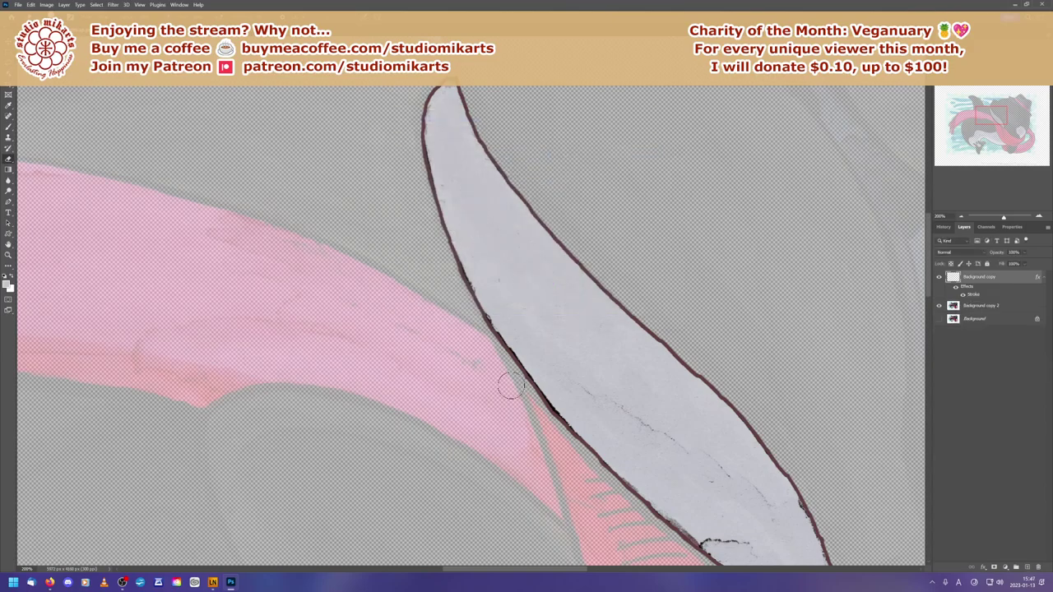
# Step: Change the position of the Background copy layer's stroke to Outside
pyautogui.doubleClick(972, 295)
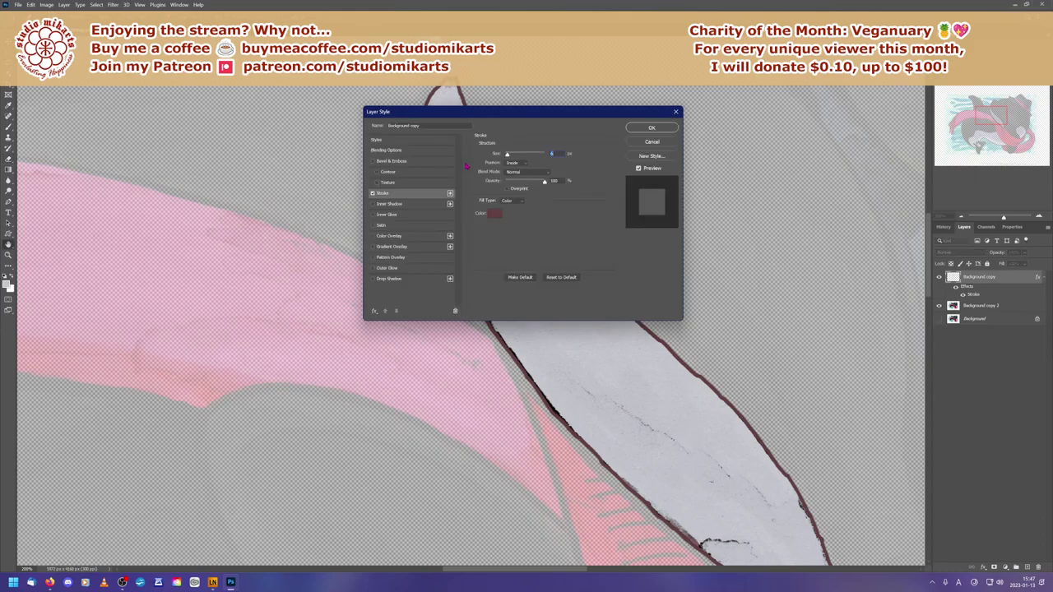
pyautogui.click(514, 162)
pyautogui.click(512, 171)
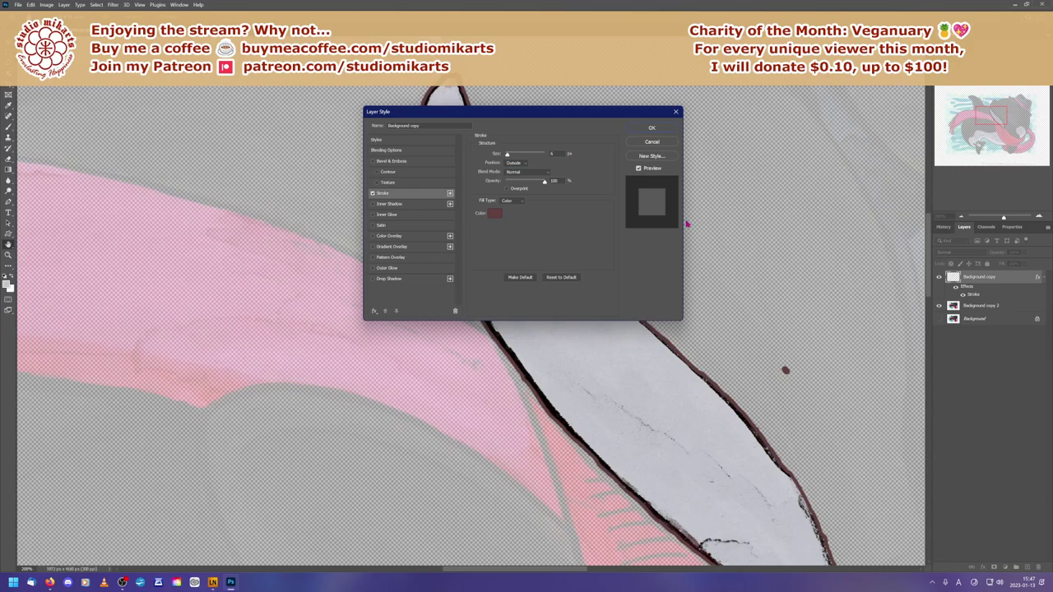
pyautogui.press('Return')
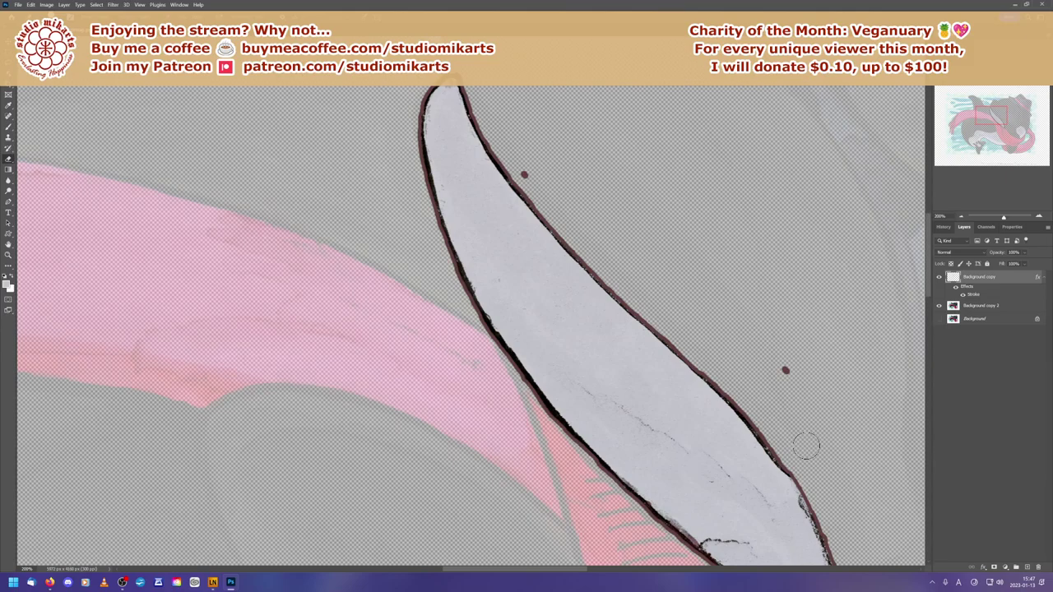
# Step: Erase the stray outlined specks outside the jaw and remove the stroke effect from the Background copy layer
pyautogui.moveTo(984, 117)
pyautogui.mouseDown()
pyautogui.moveTo(986, 105)
pyautogui.moveTo(988, 121)
pyautogui.mouseUp()
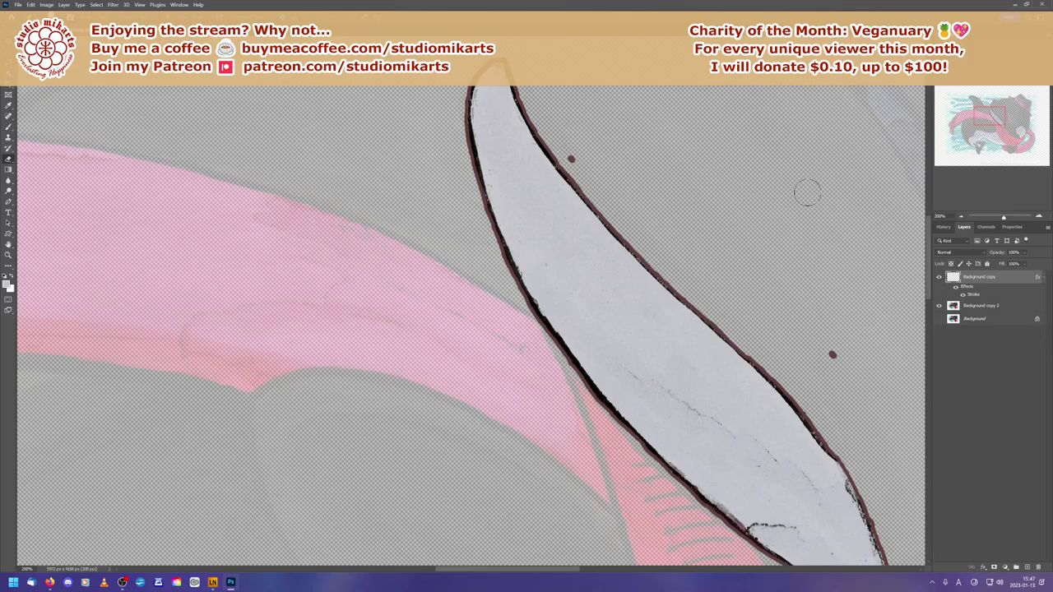
pyautogui.moveTo(984, 120)
pyautogui.mouseDown()
pyautogui.moveTo(995, 142)
pyautogui.moveTo(1005, 119)
pyautogui.mouseUp()
pyautogui.moveTo(723, 188); pyautogui.dragTo(728, 403)
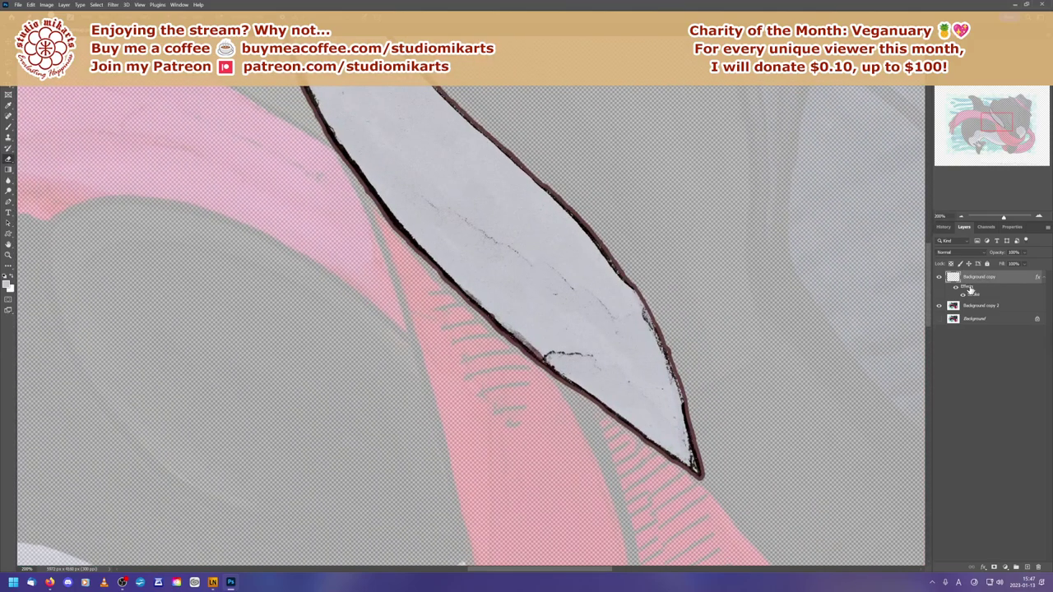
pyautogui.moveTo(971, 290)
pyautogui.mouseDown()
pyautogui.moveTo(1005, 497)
pyautogui.moveTo(1039, 570)
pyautogui.mouseUp()
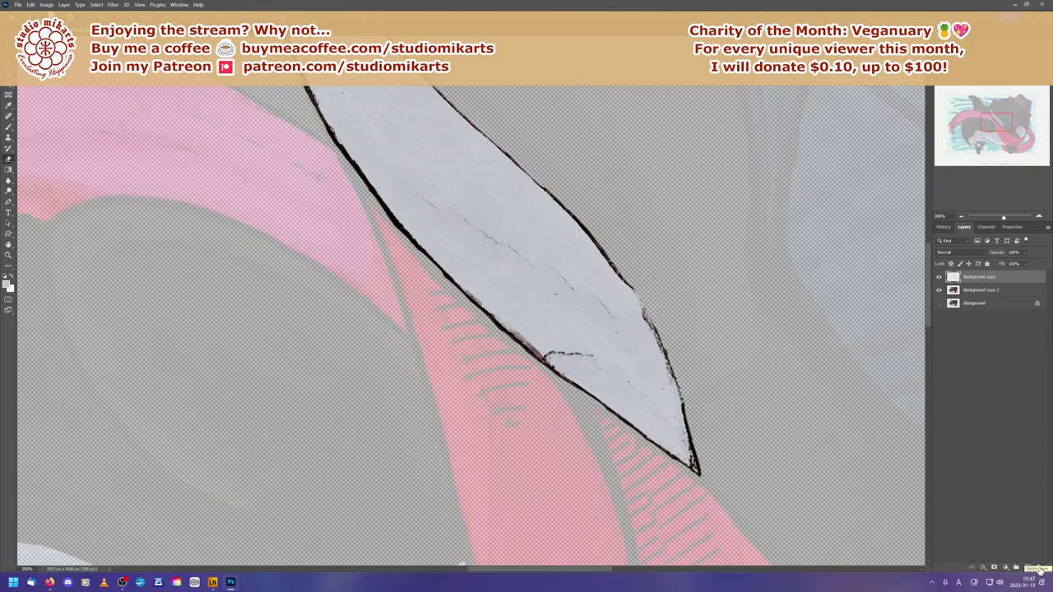
# Step: Set the Background copy 2 layer to 100% opacity and inspect the jaw edge against the whole drawing and up close
pyautogui.click(967, 291)
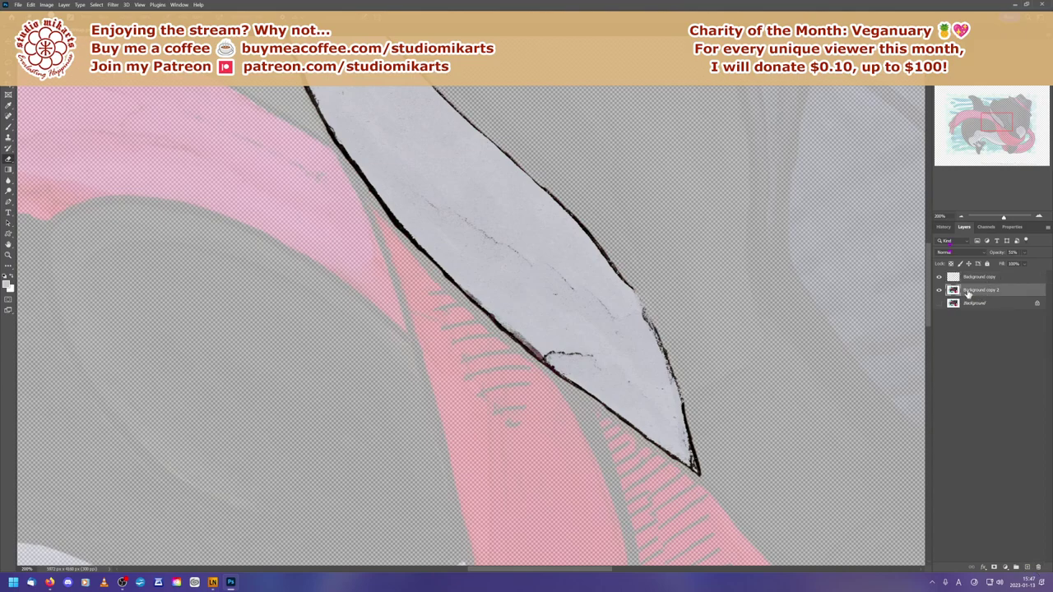
pyautogui.click(1024, 251)
pyautogui.moveTo(1027, 263); pyautogui.dragTo(1047, 261)
pyautogui.click(960, 216)
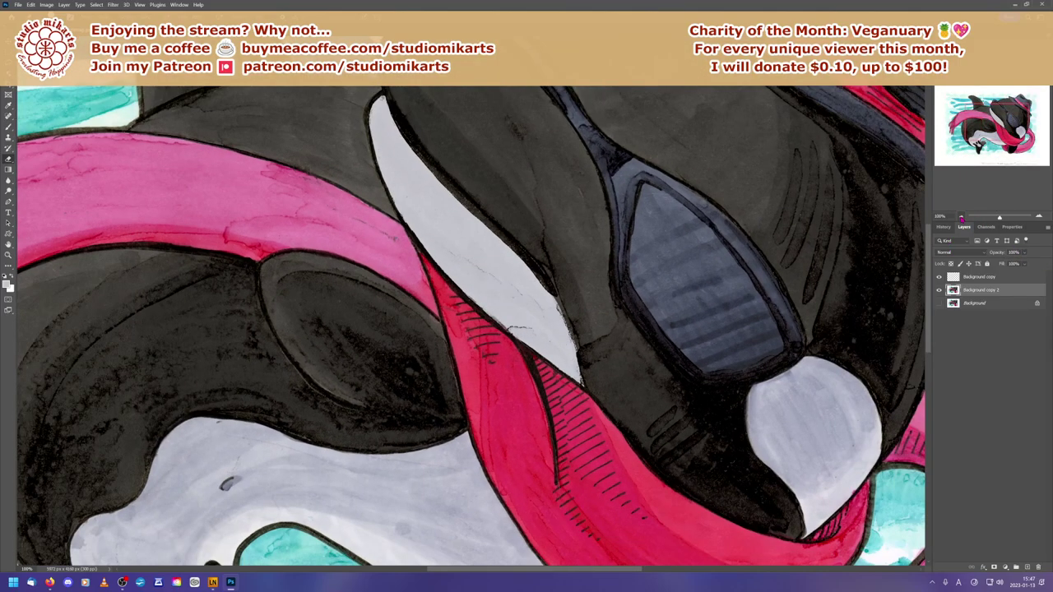
pyautogui.click(961, 216)
pyautogui.click(961, 217)
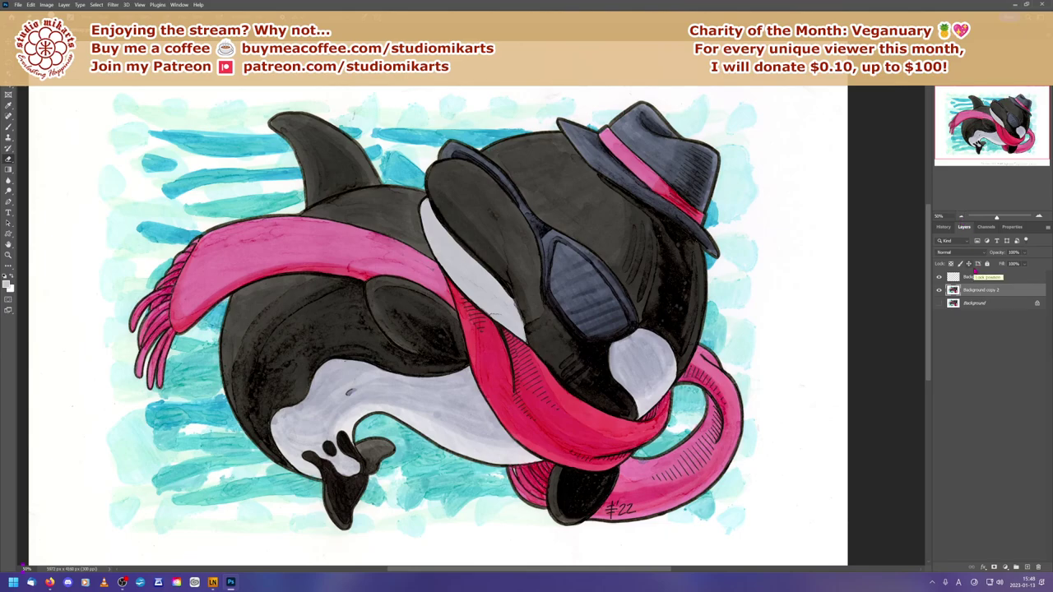
pyautogui.click(1038, 217)
pyautogui.click(1038, 216)
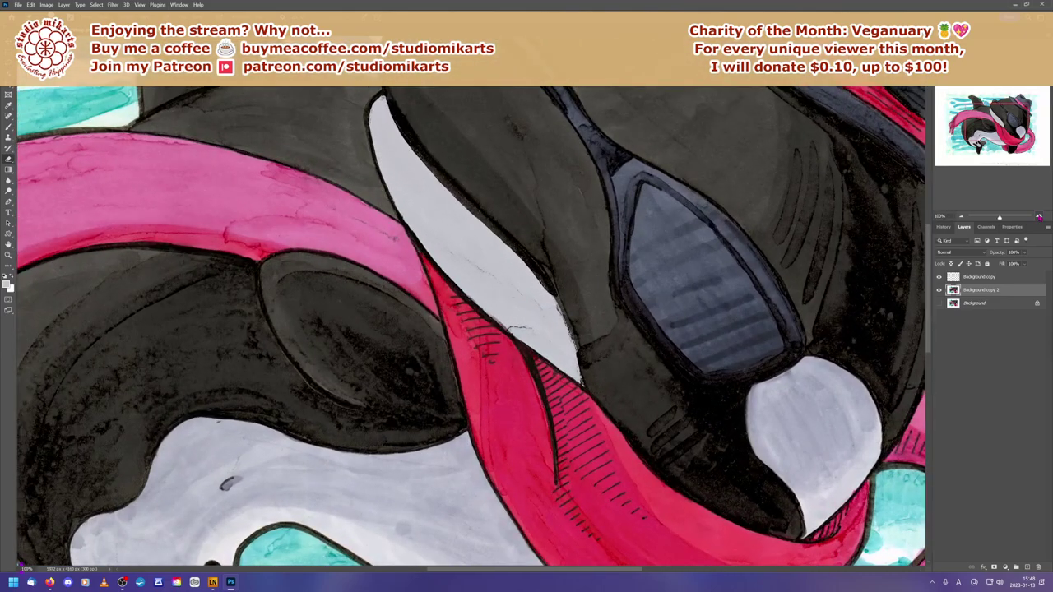
pyautogui.moveTo(984, 115); pyautogui.dragTo(999, 118)
pyautogui.click(1038, 216)
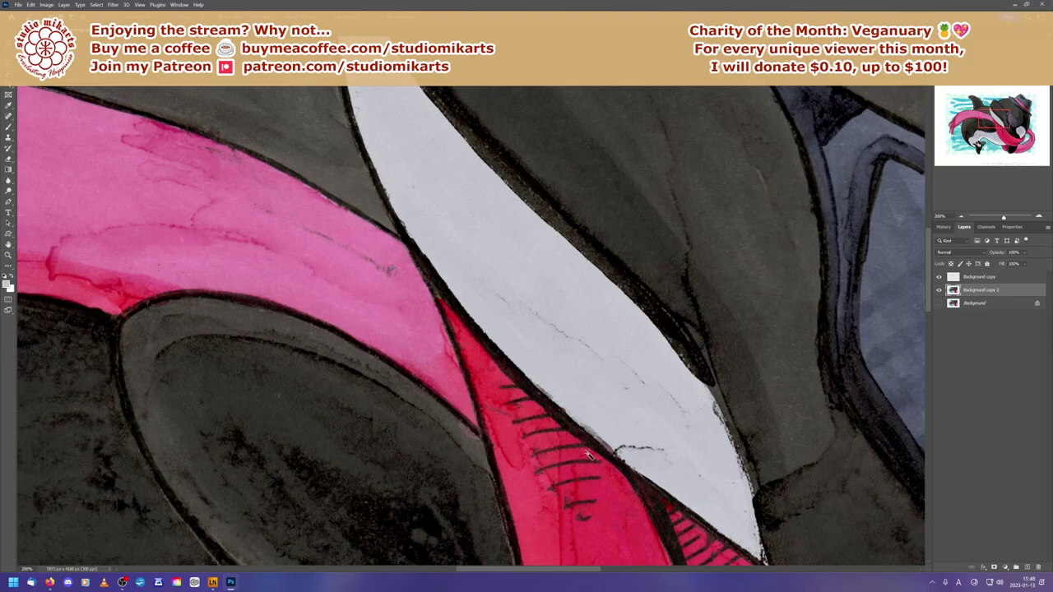
pyautogui.click(617, 452)
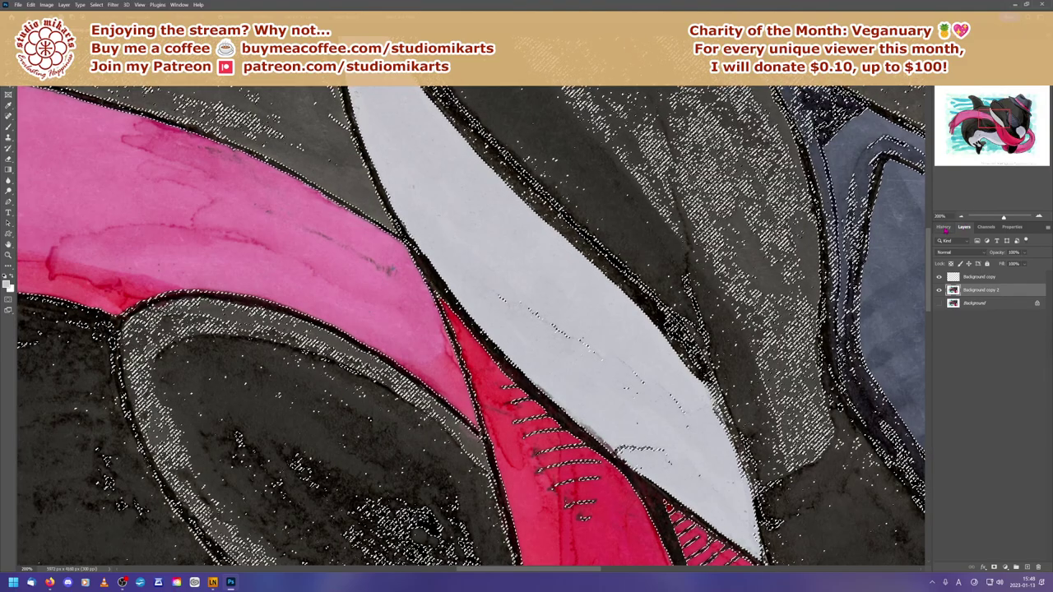
pyautogui.click(943, 226)
pyautogui.click(976, 547)
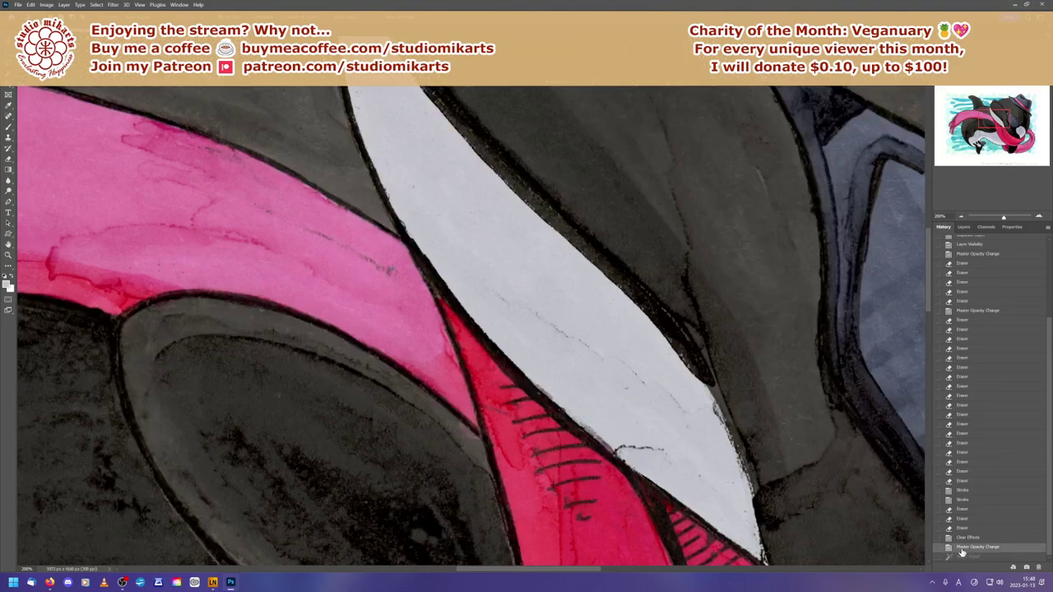
# Step: Select the jaw's black linework on the Background copy layer with the Magic Wand
pyautogui.click(963, 227)
pyautogui.click(964, 280)
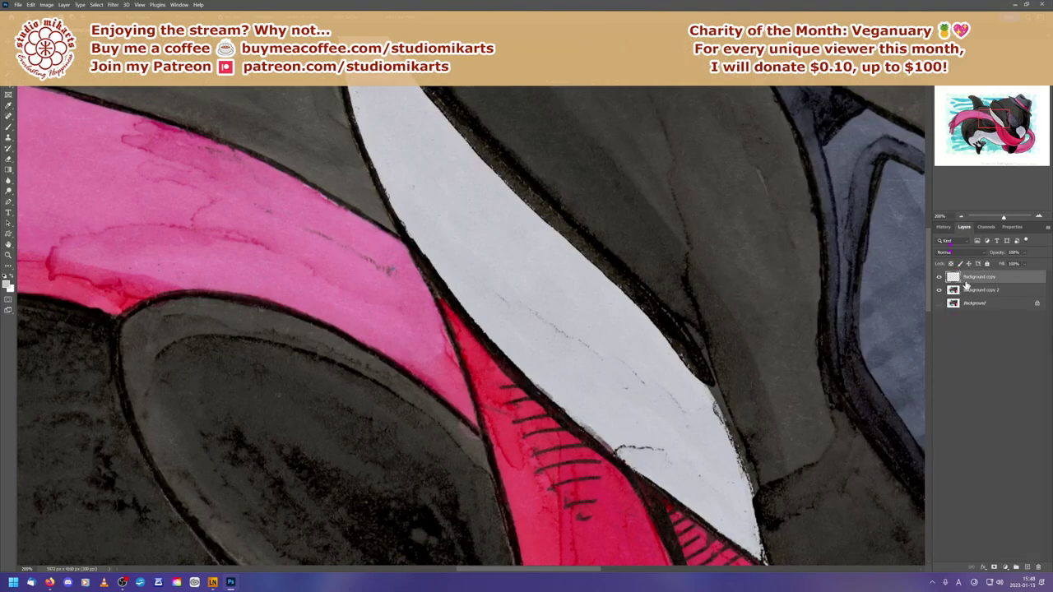
pyautogui.click(618, 451)
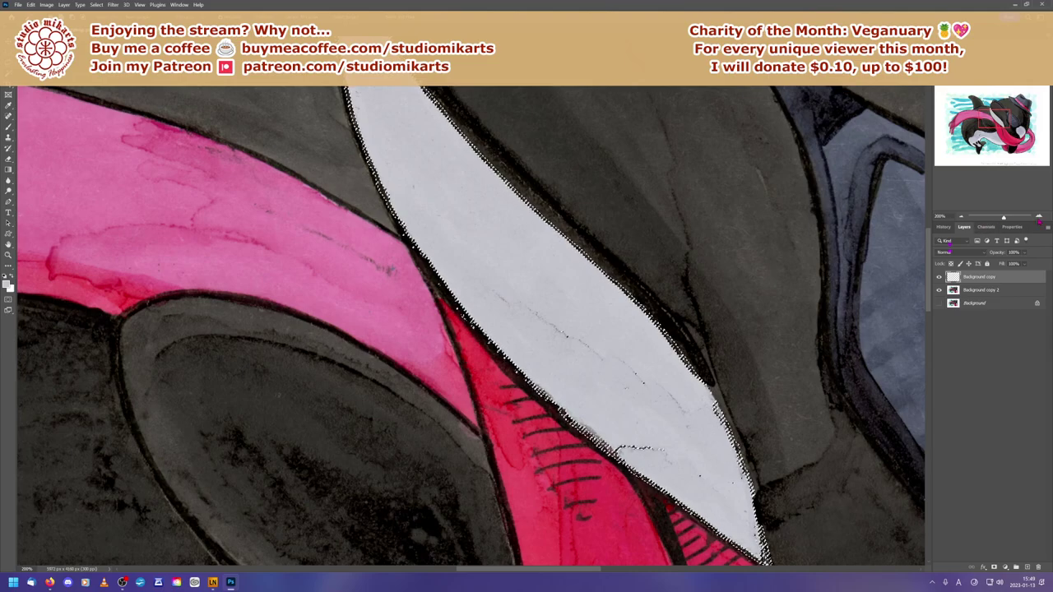
pyautogui.click(1038, 216)
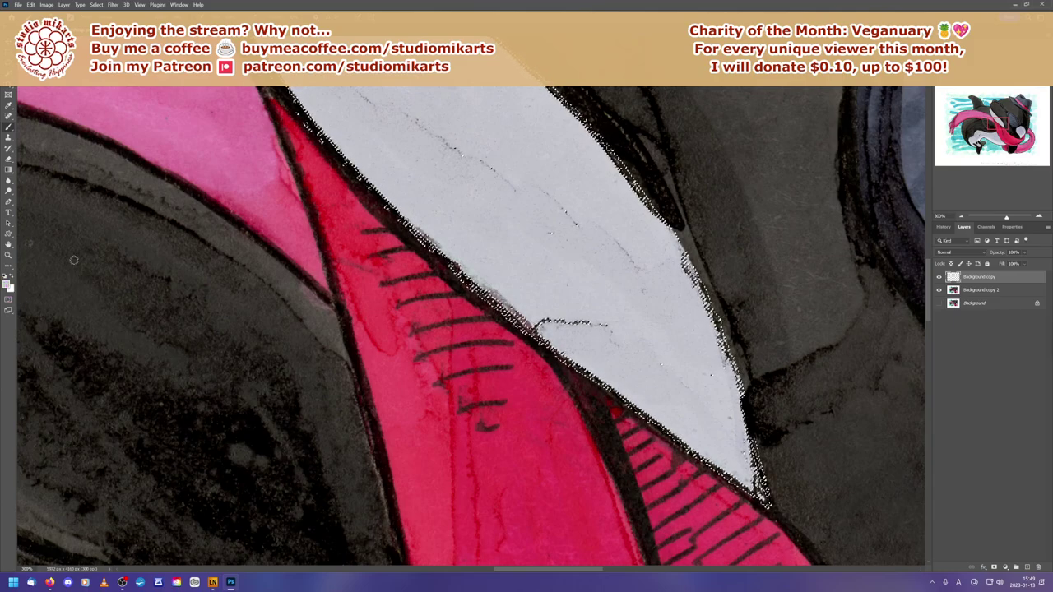
# Step: Keep c2c6cd as the foreground colour and clear the selection on the Background copy layer
pyautogui.click(7, 285)
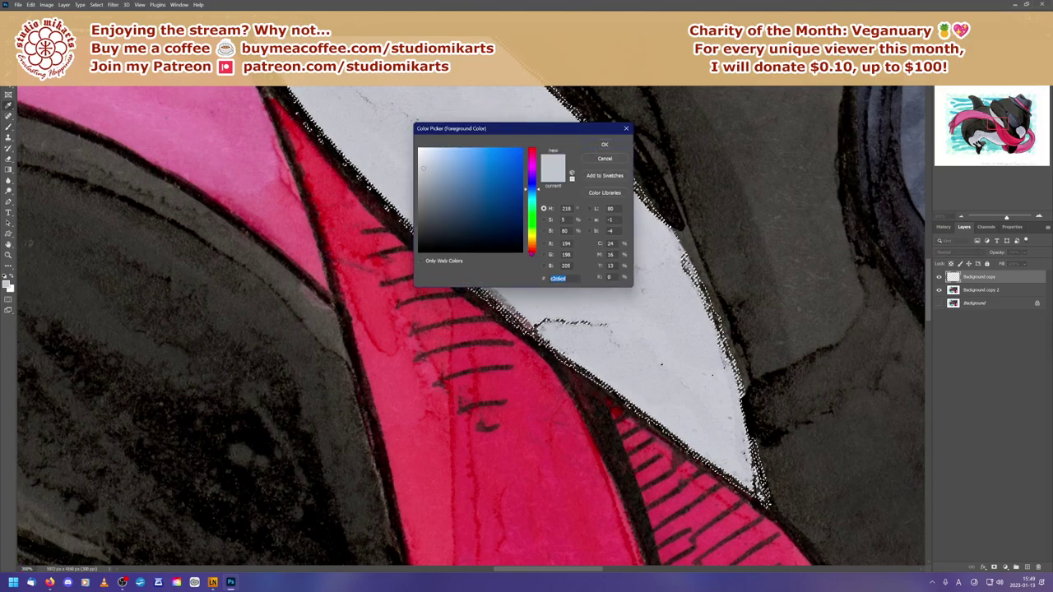
pyautogui.press('Return')
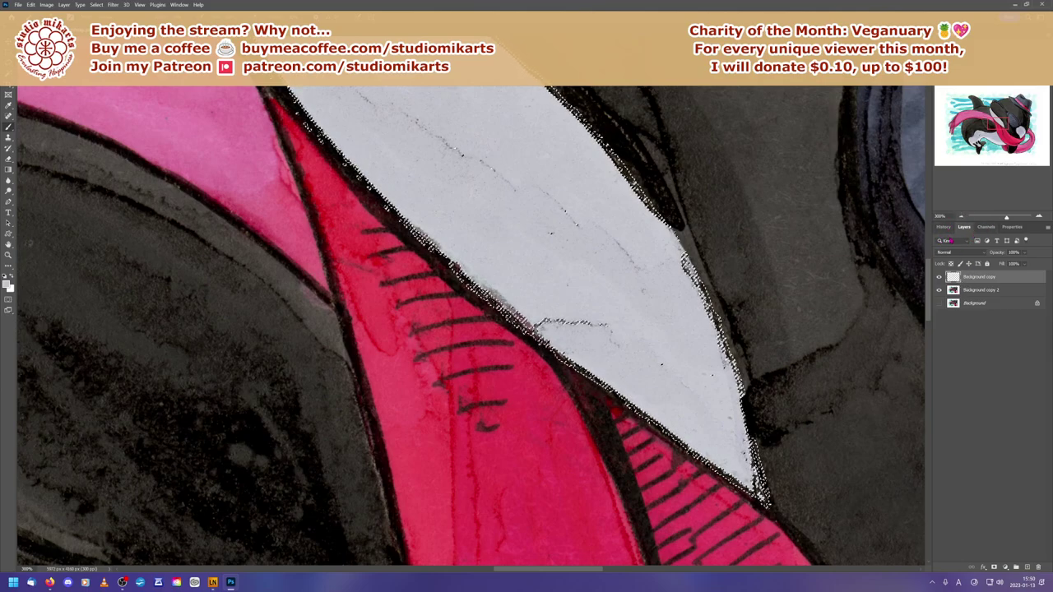
pyautogui.hotkey('ctrl', 'd')
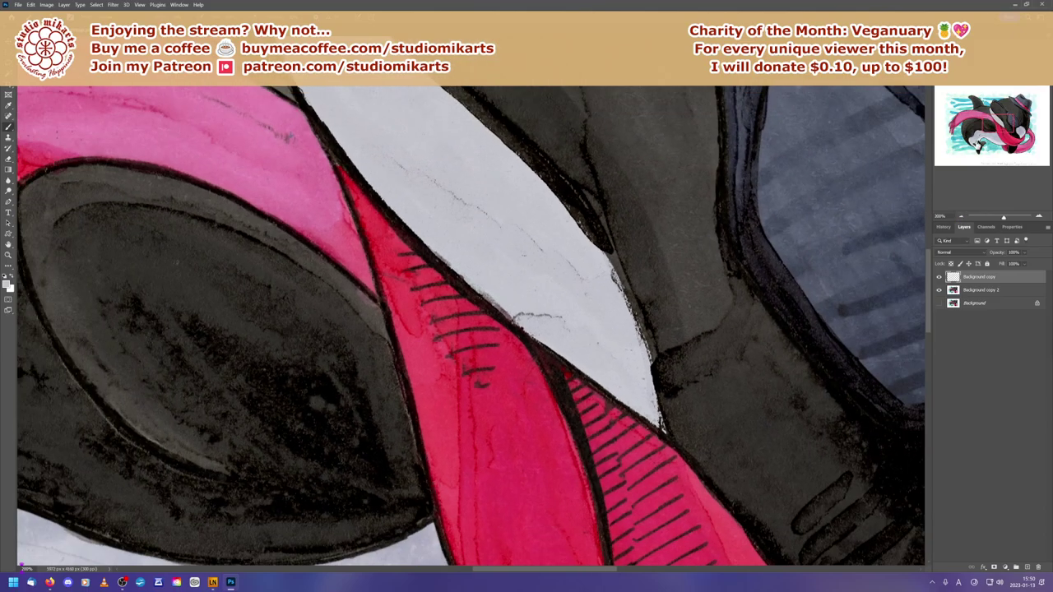
# Step: Examine the selected jaw's edges and inner linework along its whole length up to the scarf, and clear the selection
pyautogui.moveTo(995, 123); pyautogui.dragTo(984, 115)
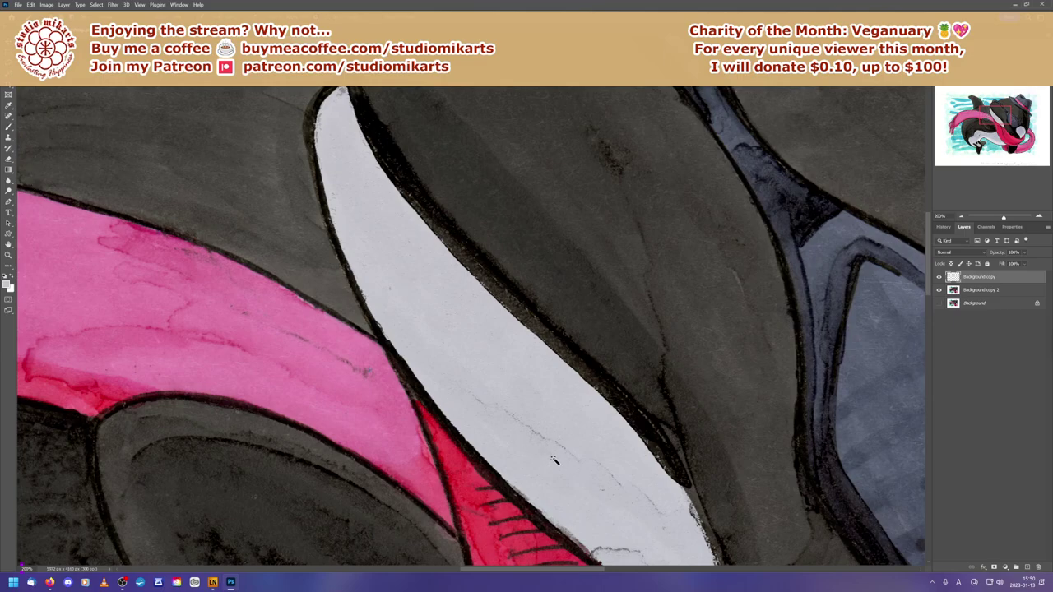
pyautogui.scroll(-5, 587, 420)
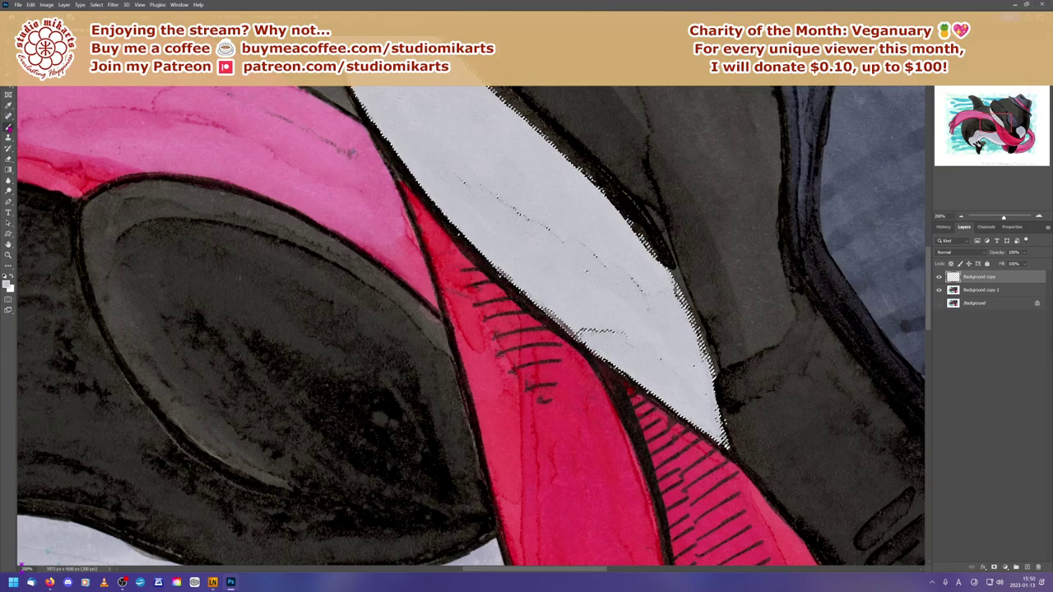
pyautogui.scroll(3, 469, 329)
pyautogui.scroll(1, 469, 329)
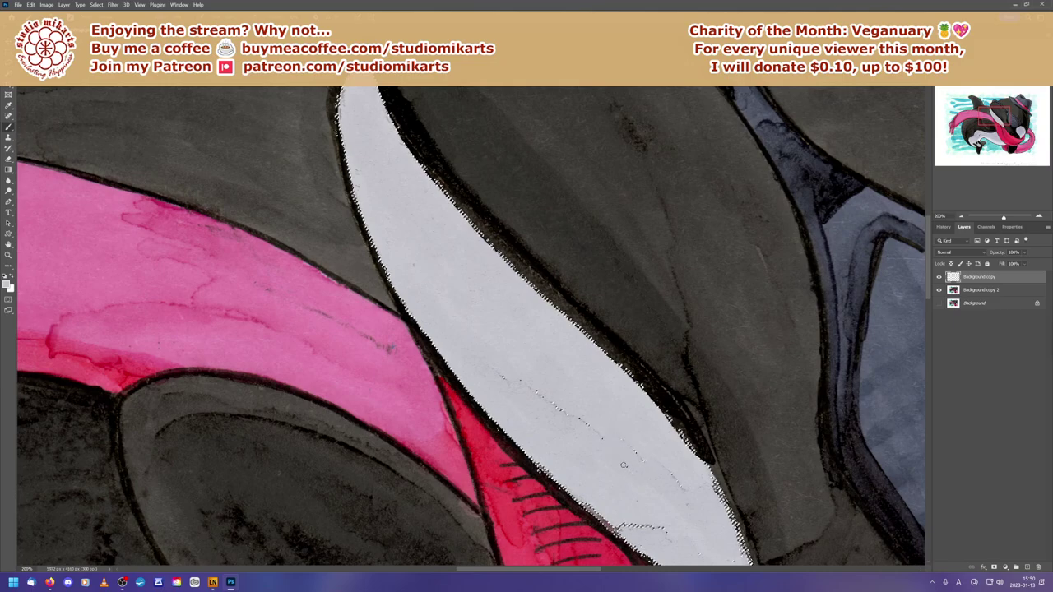
pyautogui.moveTo(673, 474); pyautogui.dragTo(670, 323)
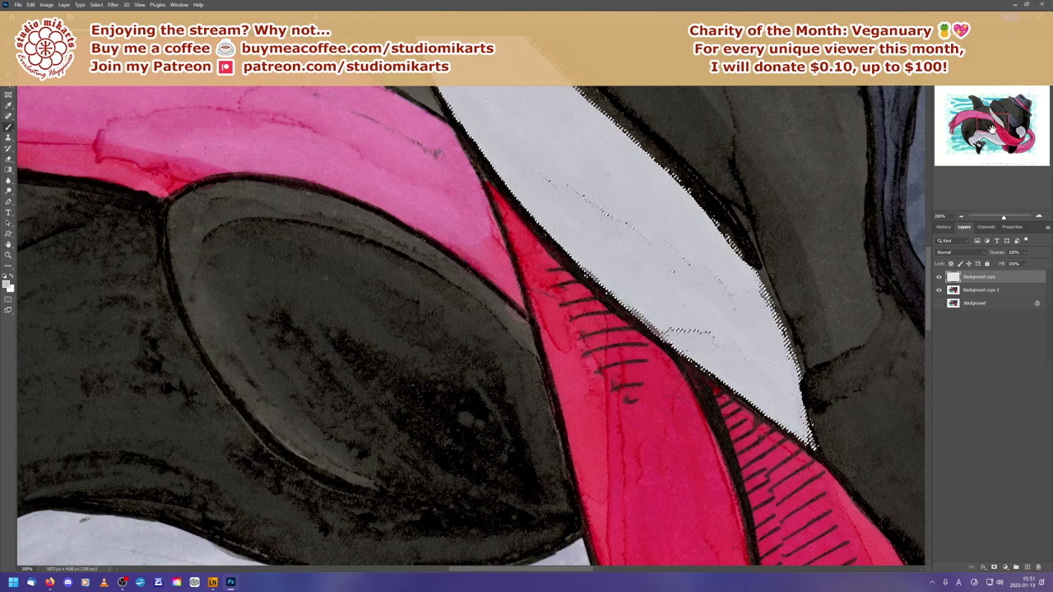
pyautogui.scroll(3, 470, 326)
pyautogui.scroll(1, 471, 325)
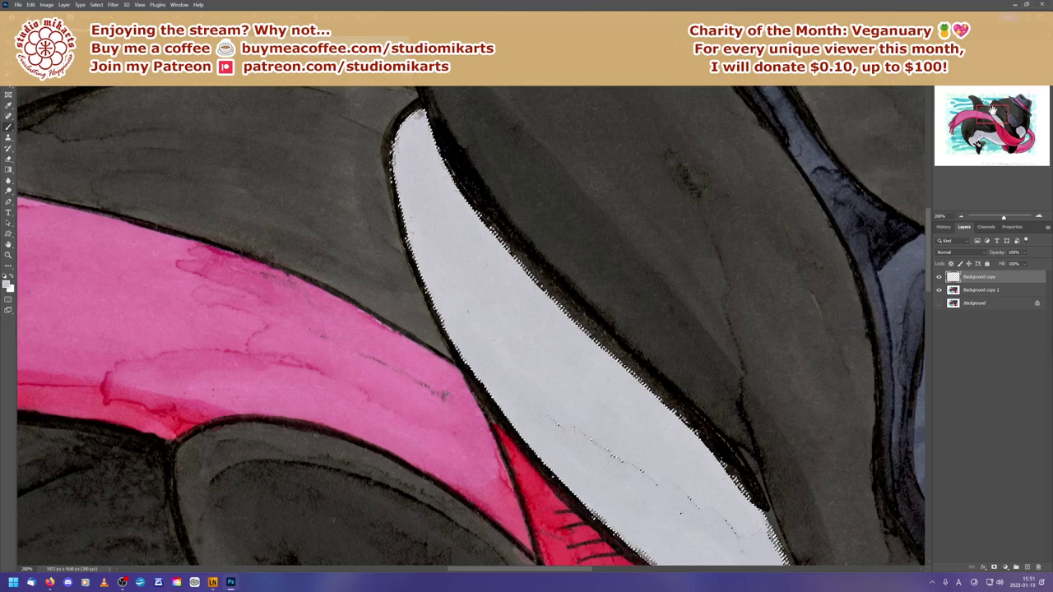
pyautogui.hotkey('ctrl', 'd')
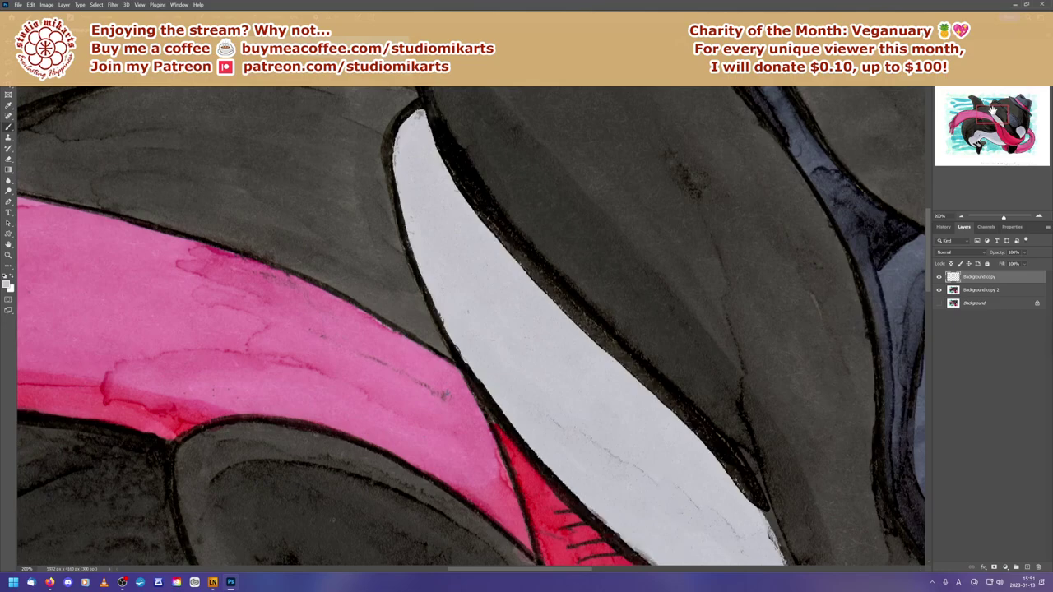
# Step: Sample the brightest white of the orca's belly, e7e8e6, as the foreground colour
pyautogui.moveTo(992, 109); pyautogui.dragTo(998, 118)
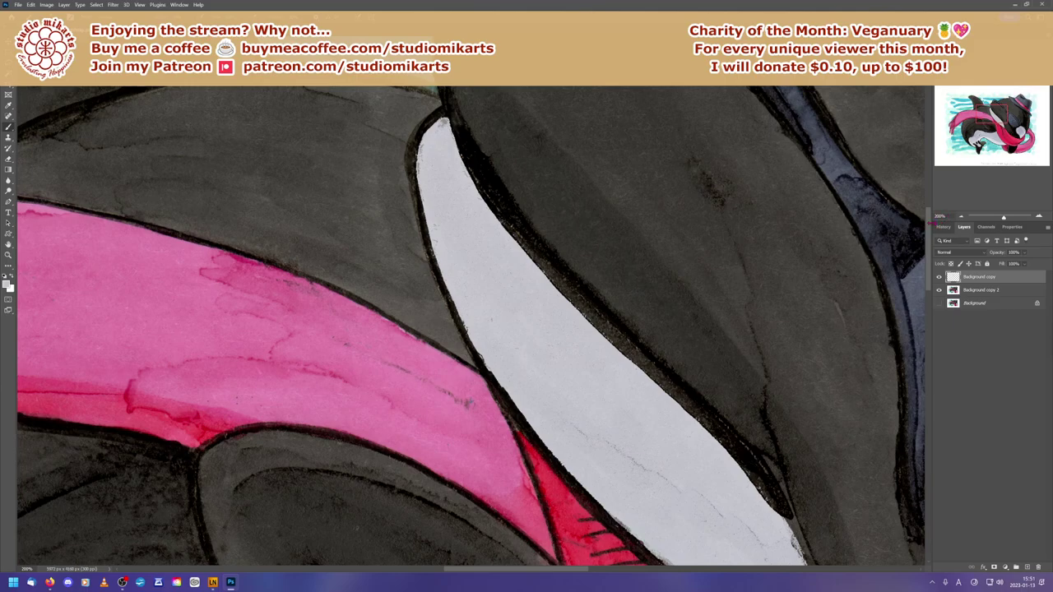
pyautogui.click(961, 217)
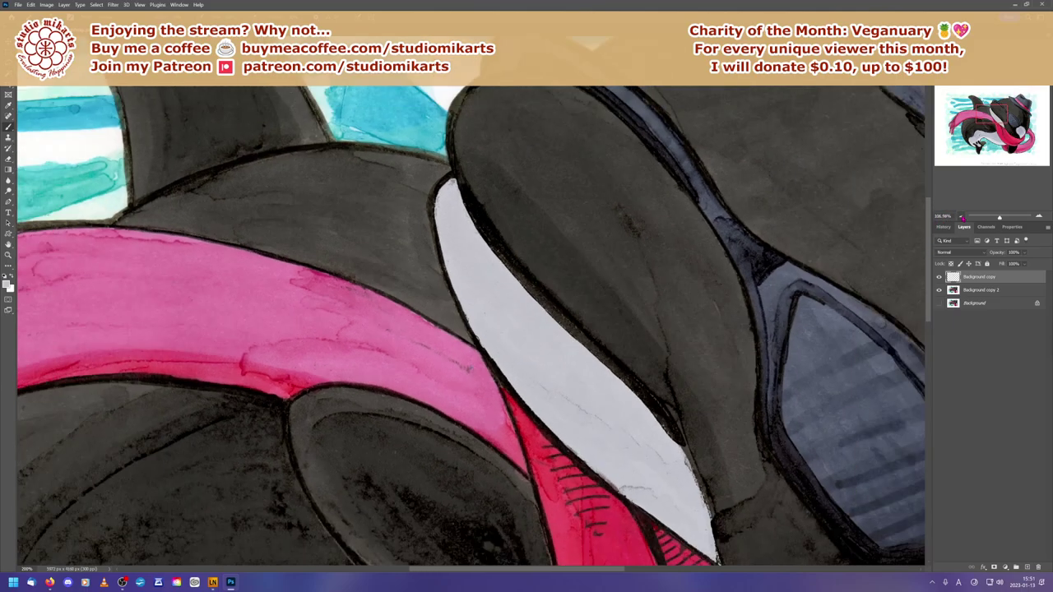
pyautogui.click(960, 218)
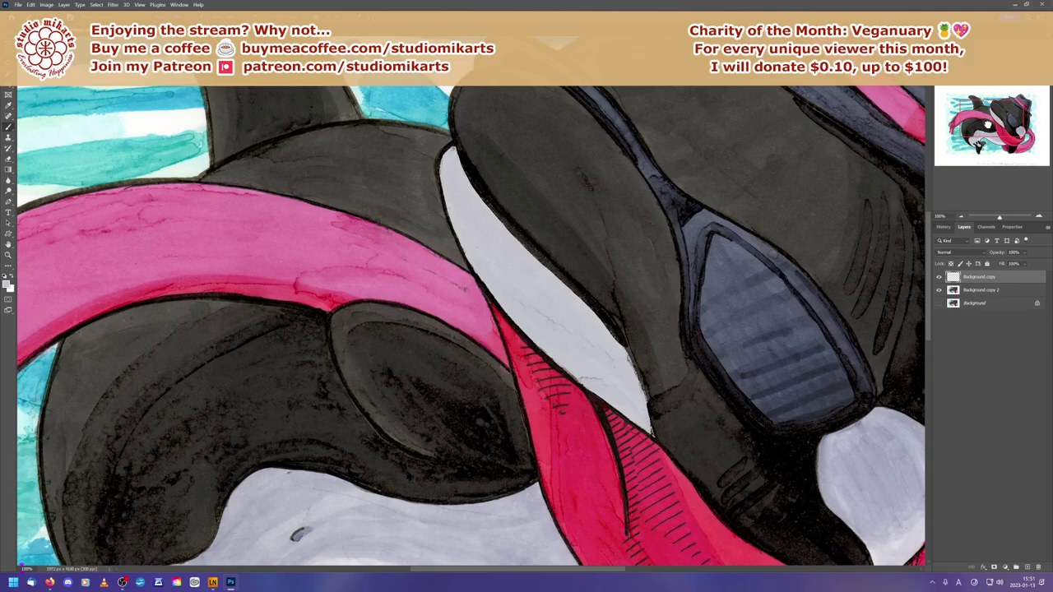
pyautogui.moveTo(988, 124); pyautogui.dragTo(993, 133)
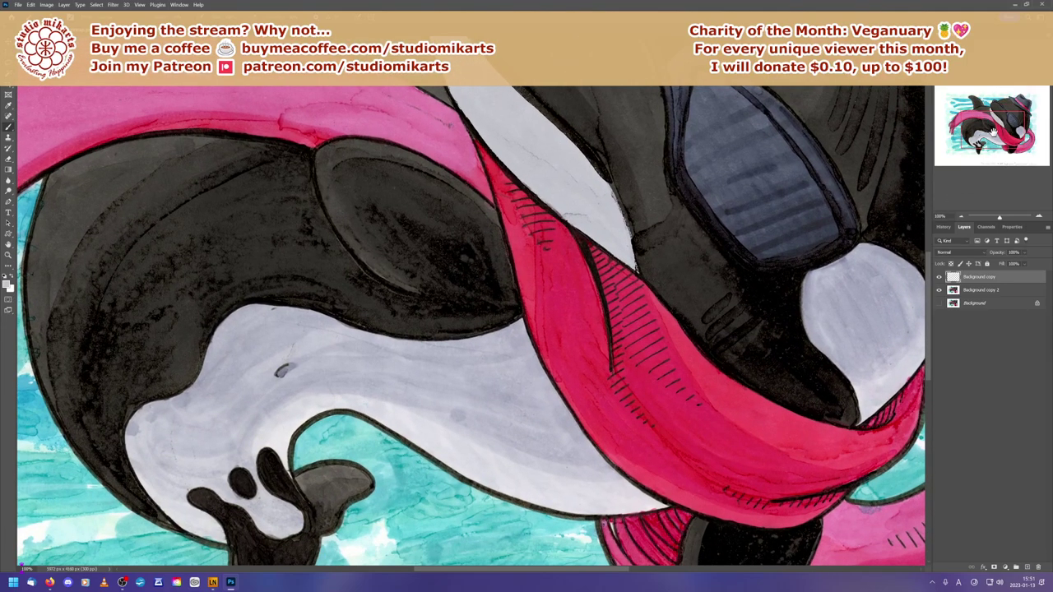
pyautogui.click(8, 284)
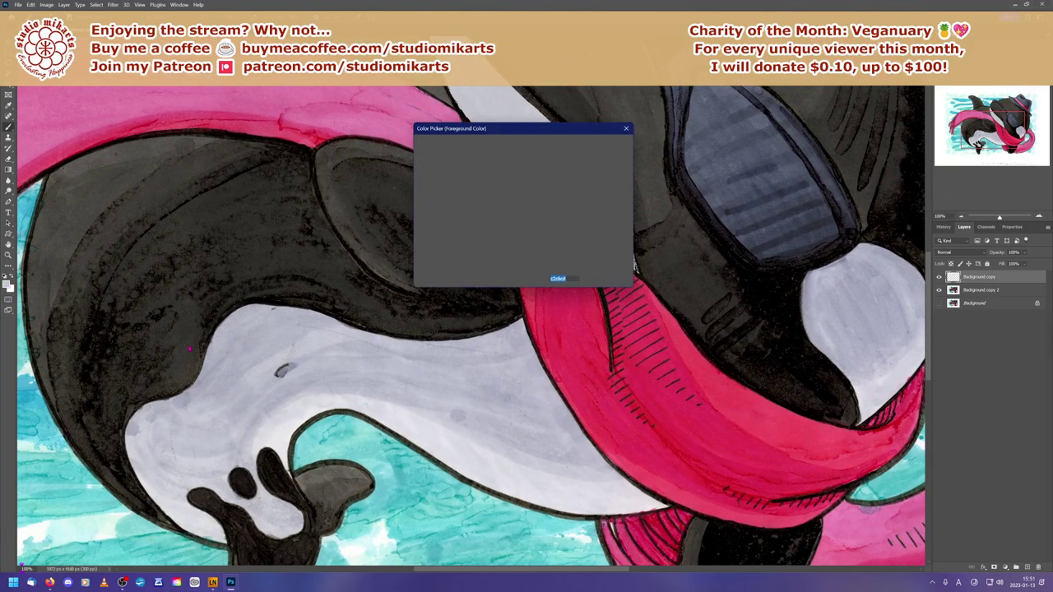
pyautogui.click(287, 452)
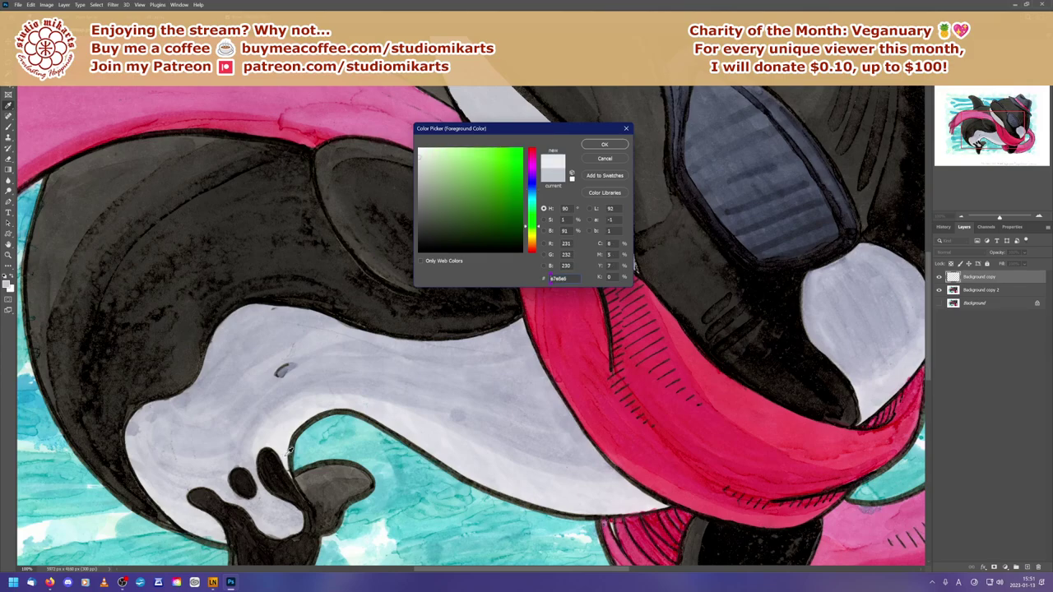
pyautogui.click(596, 150)
# Step: Recheck the foreground colour without changing it and choose the Brush tool for painting inside the selected jaw
pyautogui.moveTo(977, 141); pyautogui.dragTo(972, 131)
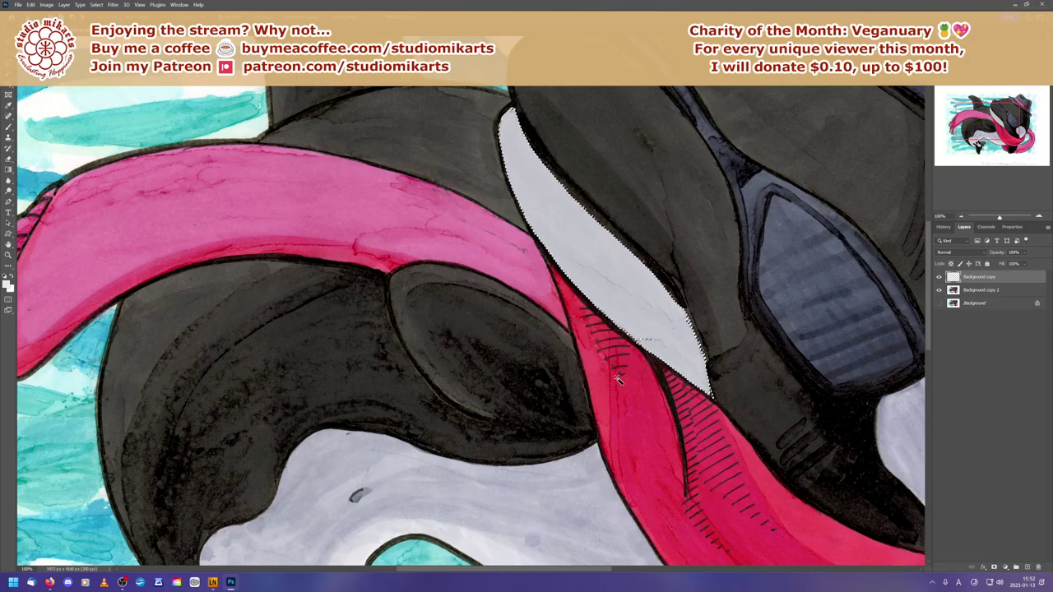
pyautogui.click(8, 285)
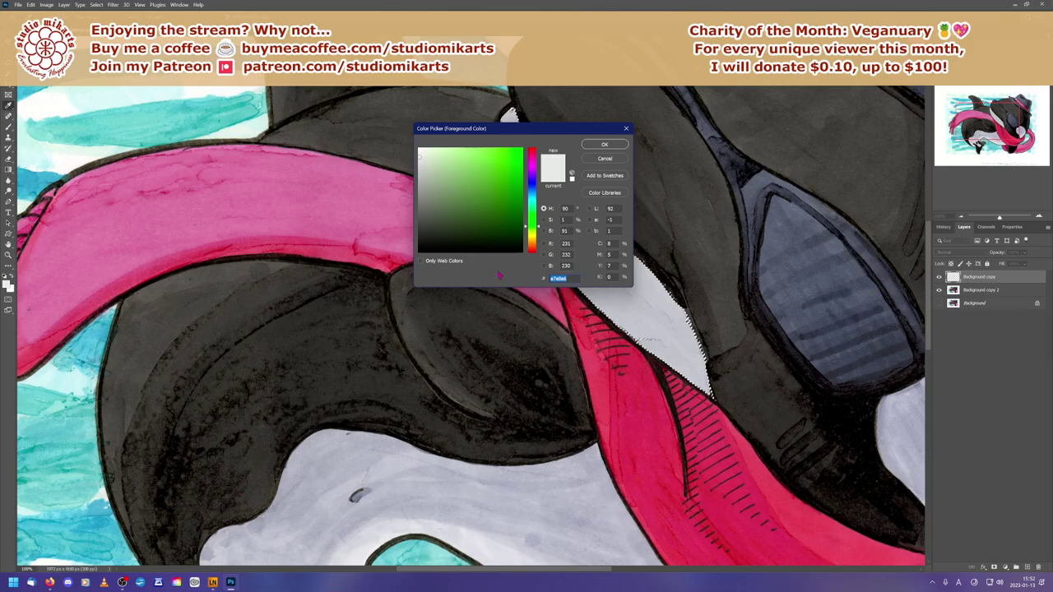
pyautogui.click(606, 157)
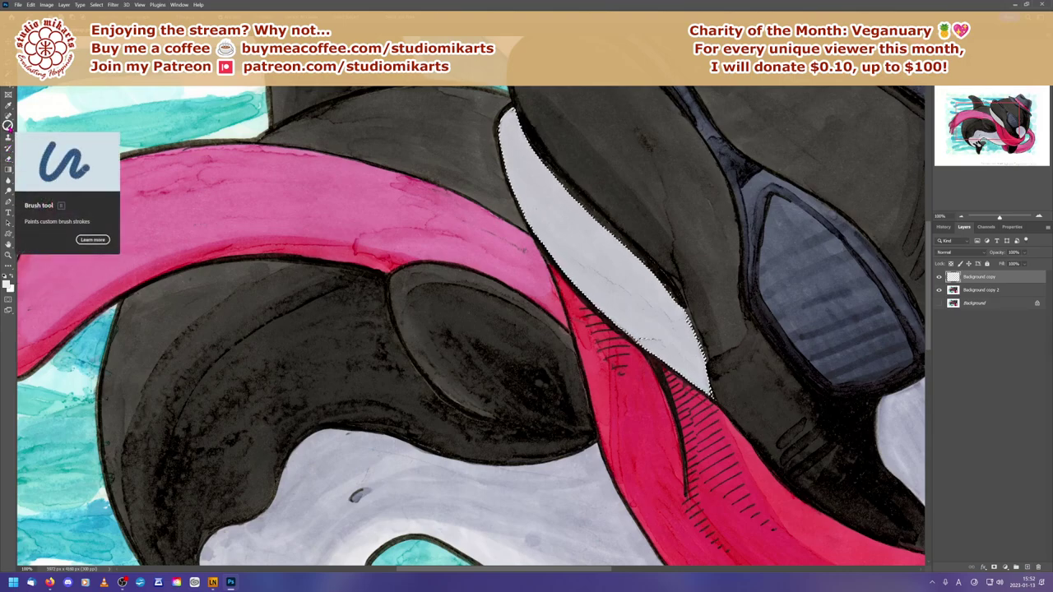
pyautogui.rightClick(8, 124)
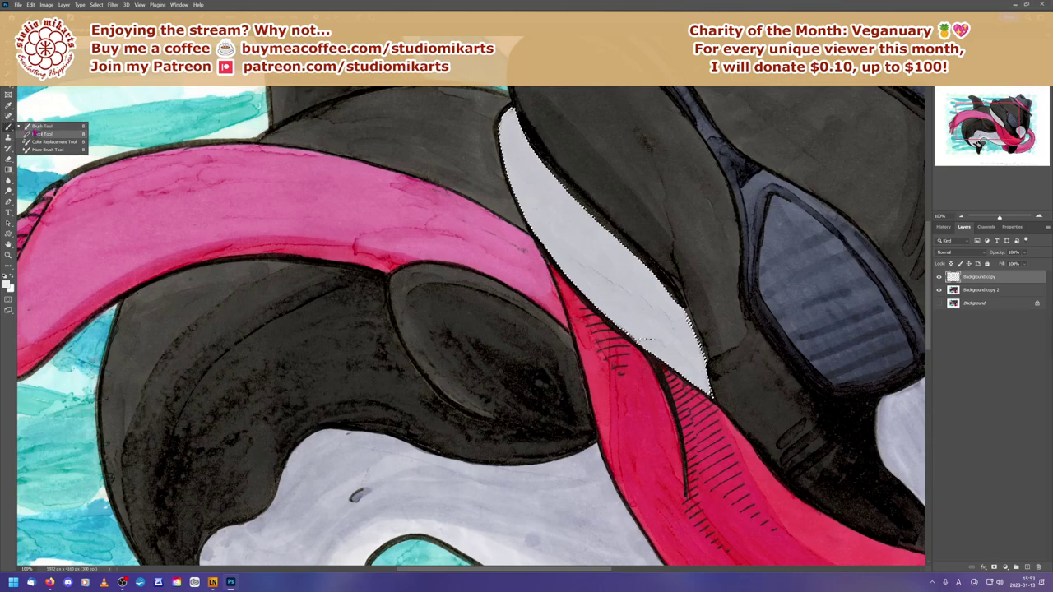
pyautogui.click(37, 126)
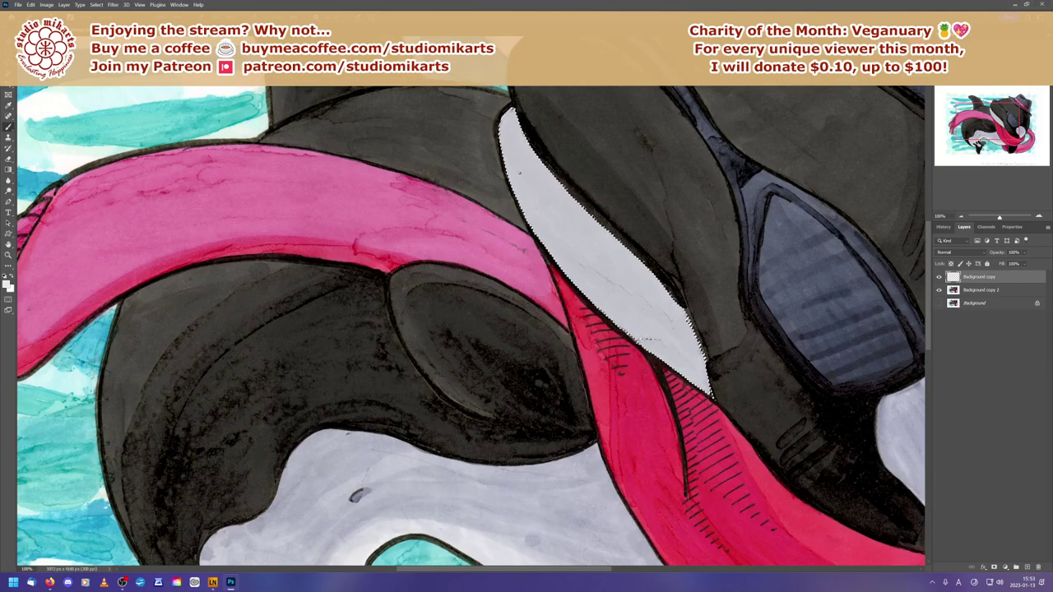
# Step: Look through the Dry Media Brushes presets for a brush suited to the white jaw highlights
pyautogui.rightClick(527, 169)
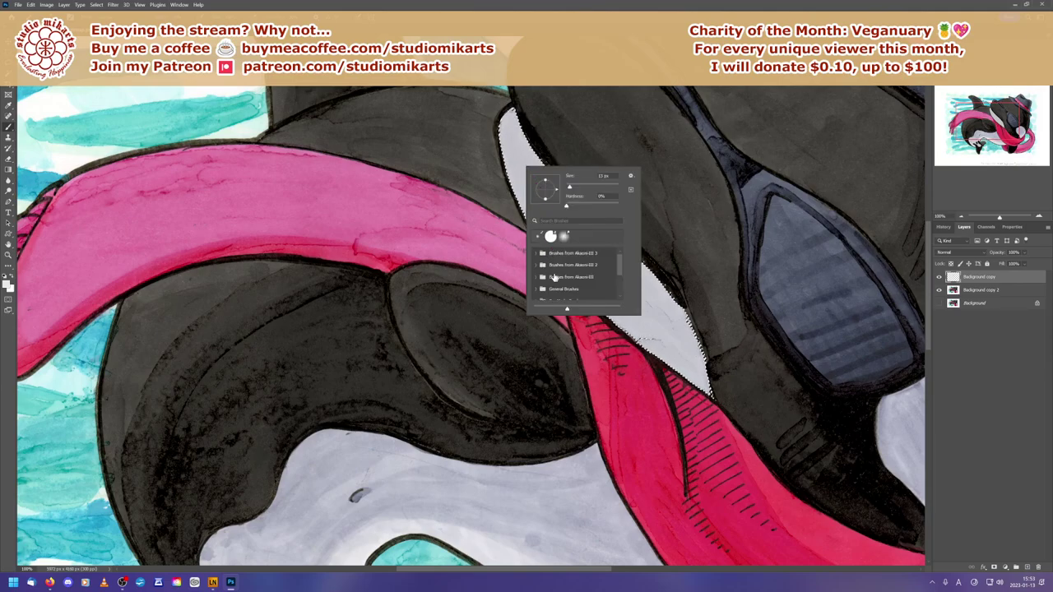
pyautogui.scroll(-3, 544, 279)
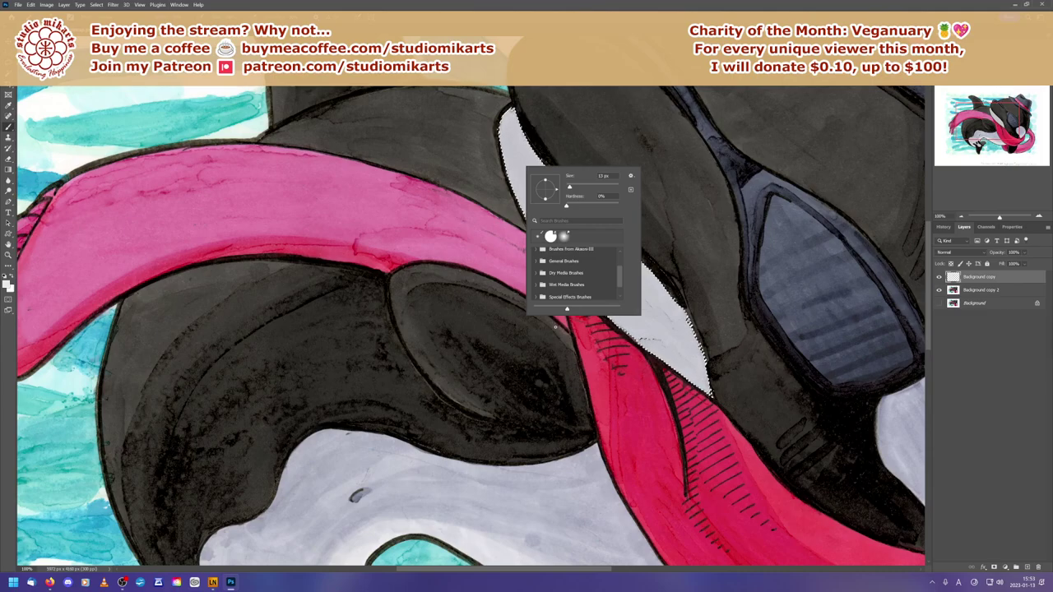
pyautogui.scroll(-1, 621, 286)
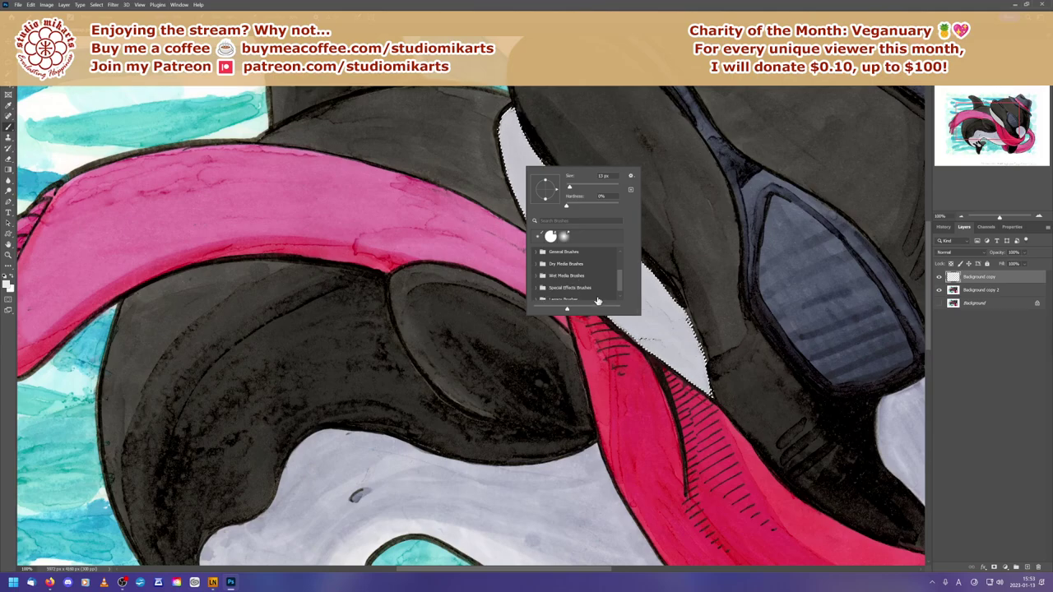
pyautogui.click(542, 263)
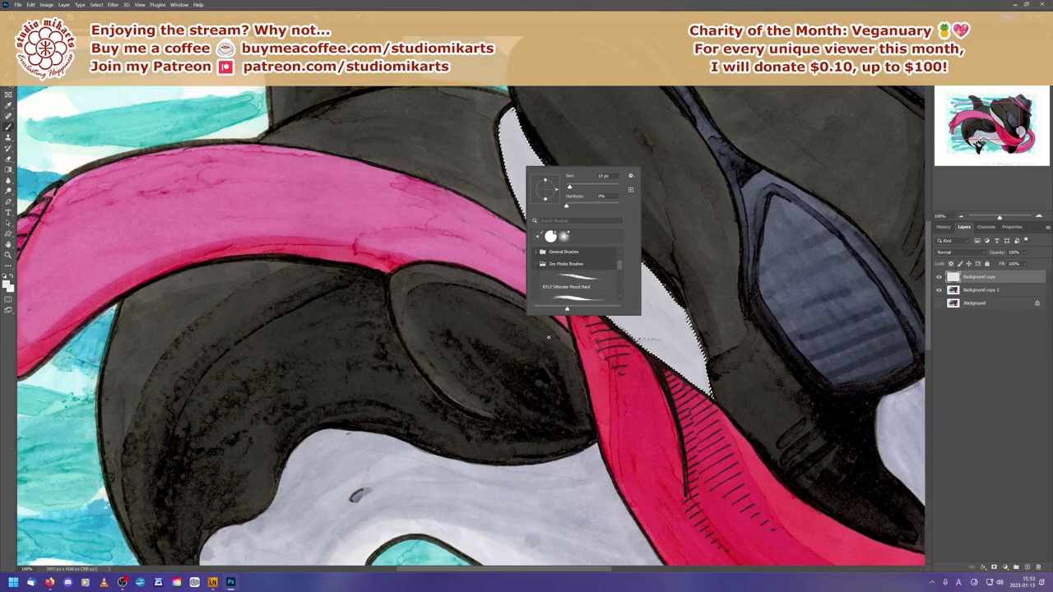
pyautogui.scroll(-4, 602, 283)
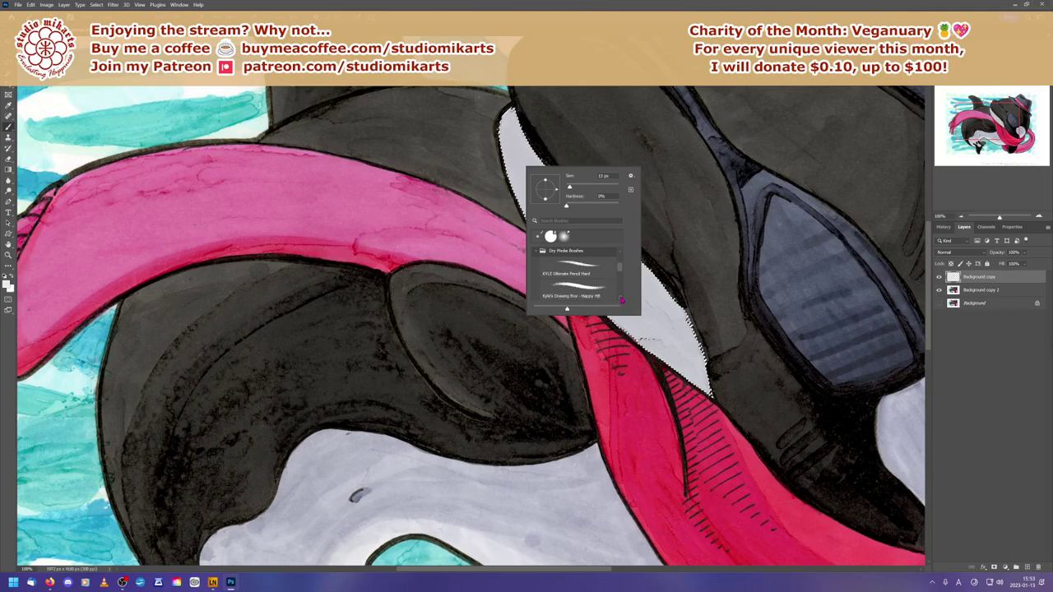
pyautogui.scroll(-2, 620, 264)
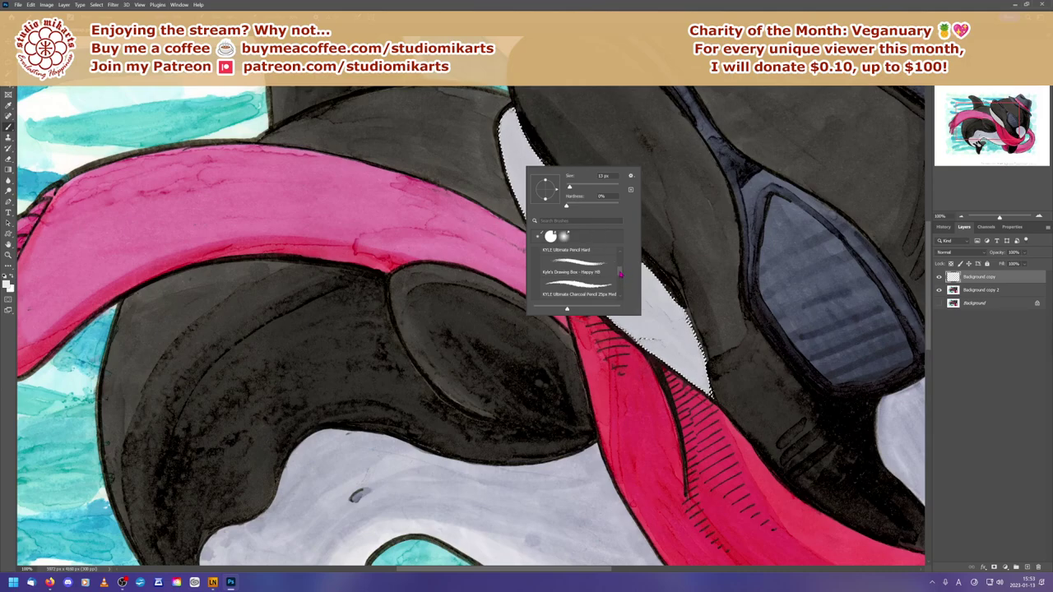
pyautogui.scroll(-1, 620, 273)
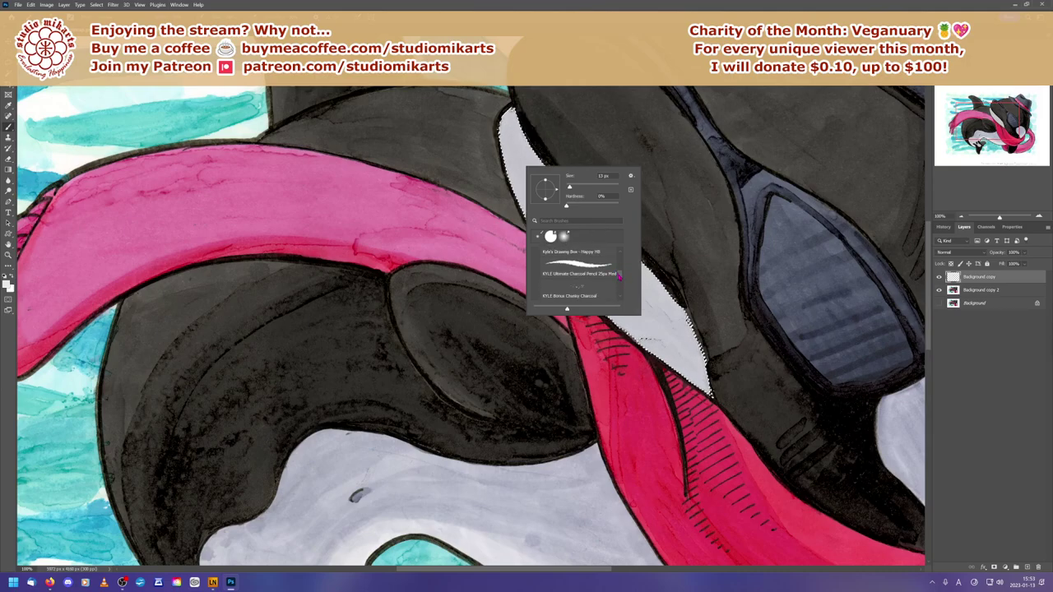
pyautogui.scroll(-2, 620, 276)
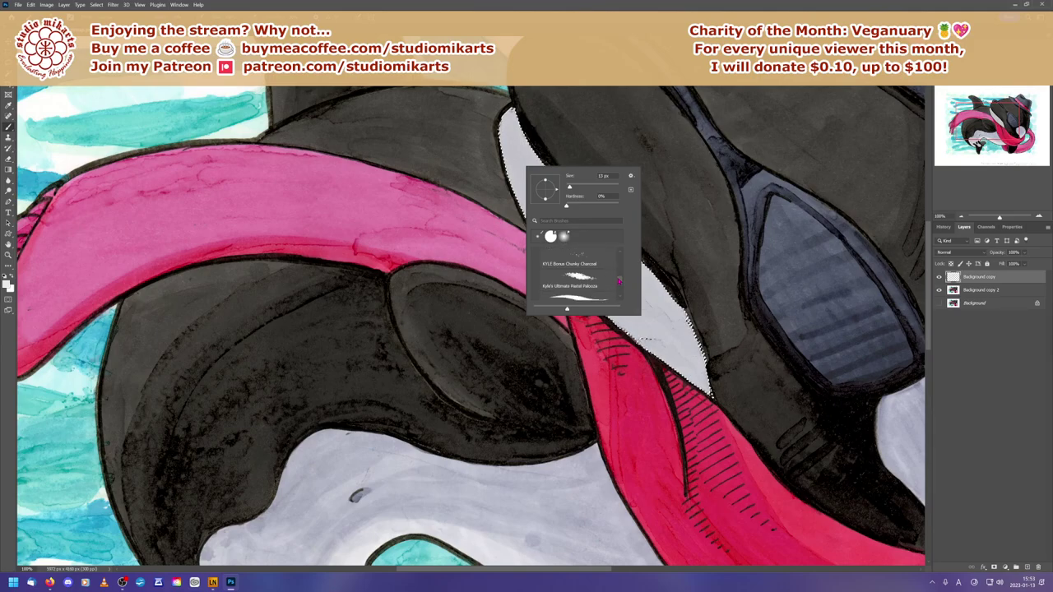
pyautogui.scroll(-2, 619, 281)
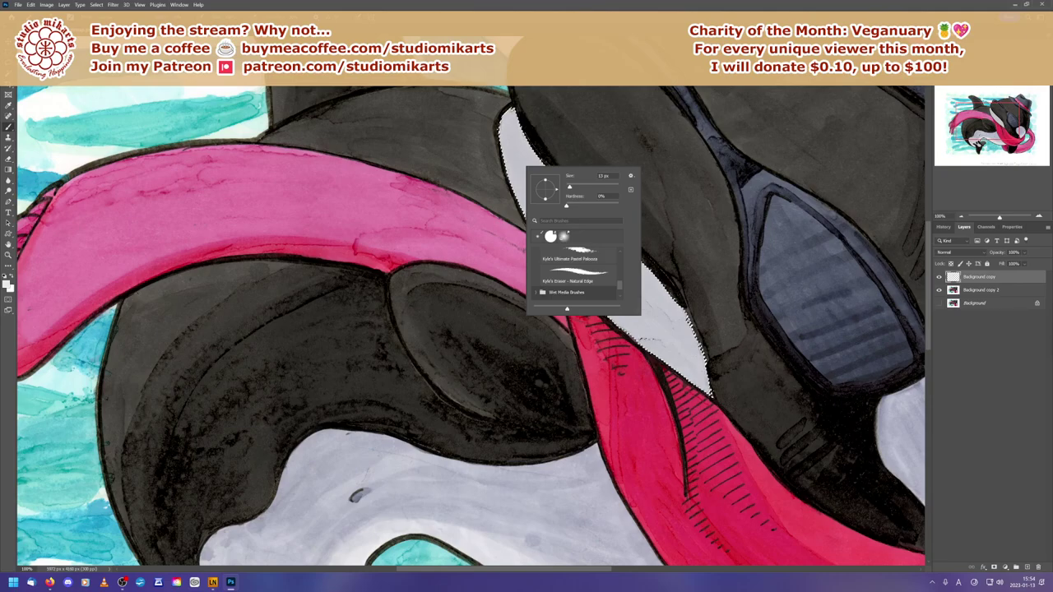
# Step: Browse the Wet Media Brushes, choose KYLE Ultimate Inking Thick 'n Thin and set its size to 77 px
pyautogui.scroll(-1, 620, 286)
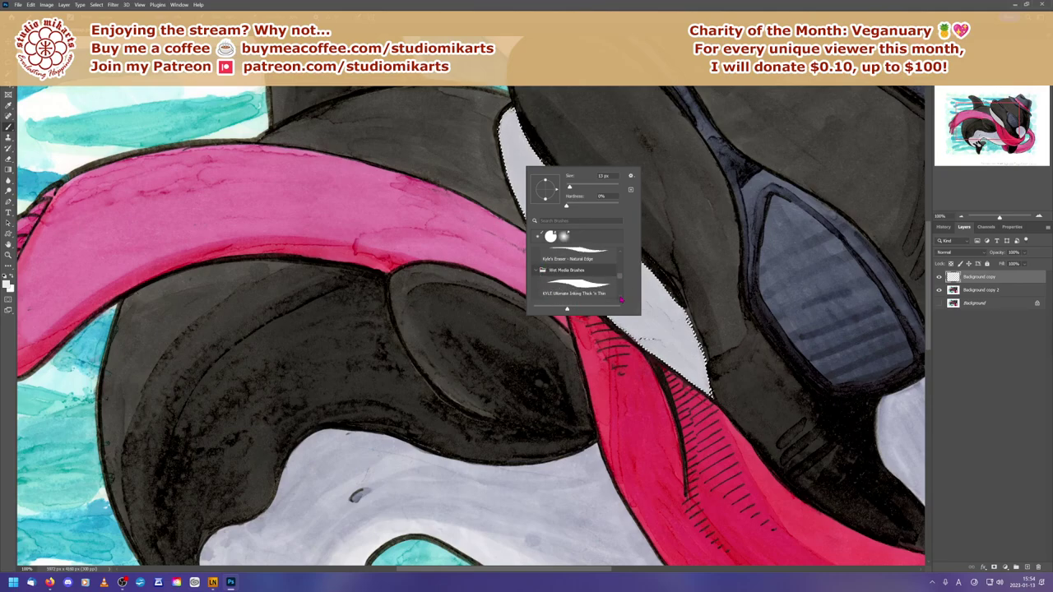
pyautogui.scroll(-1, 621, 300)
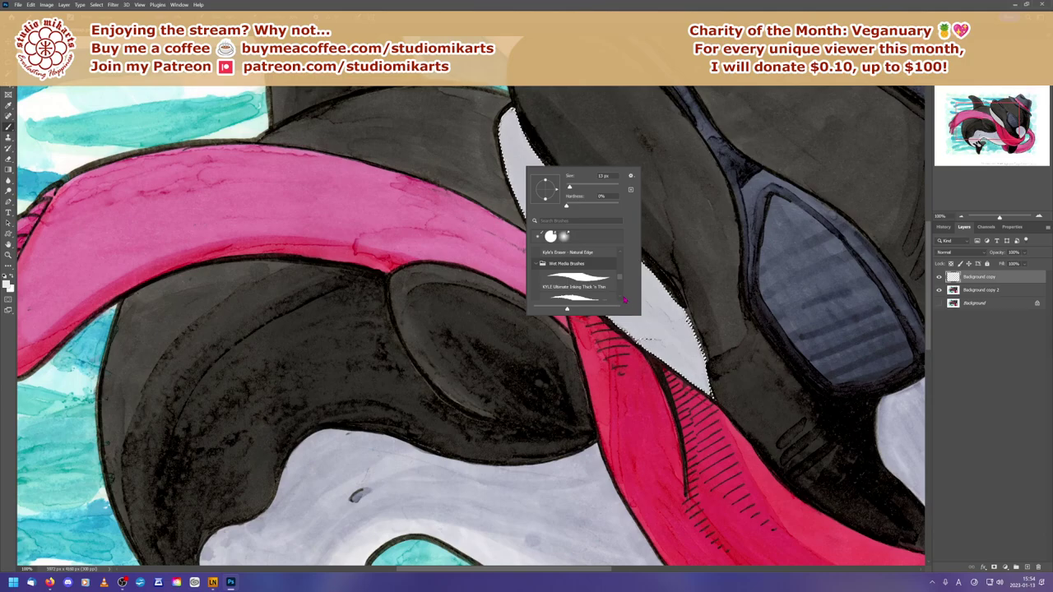
pyautogui.scroll(-1, 623, 300)
pyautogui.scroll(-1, 623, 302)
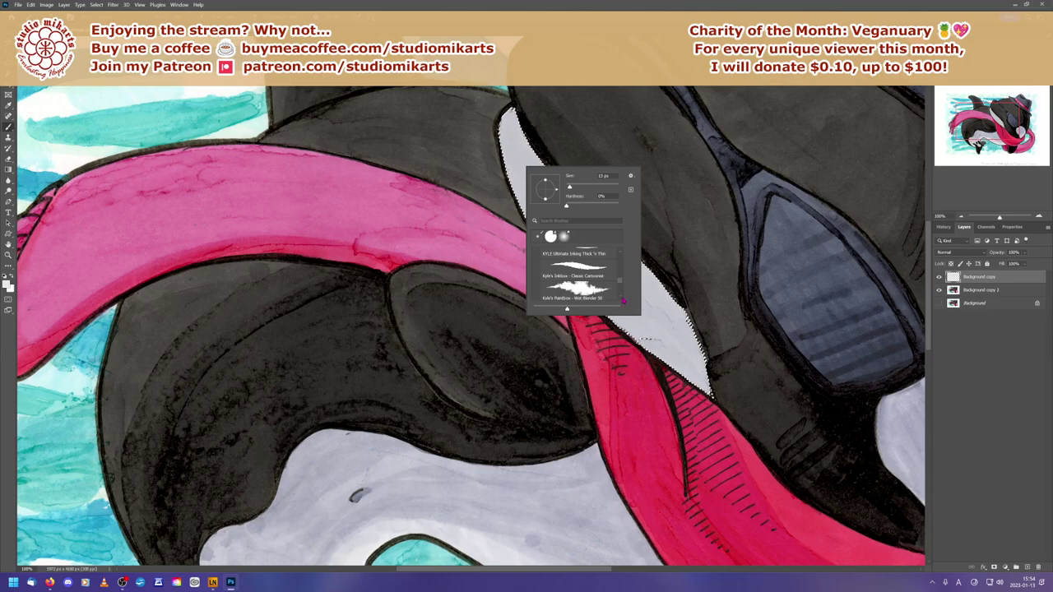
pyautogui.scroll(-1, 623, 300)
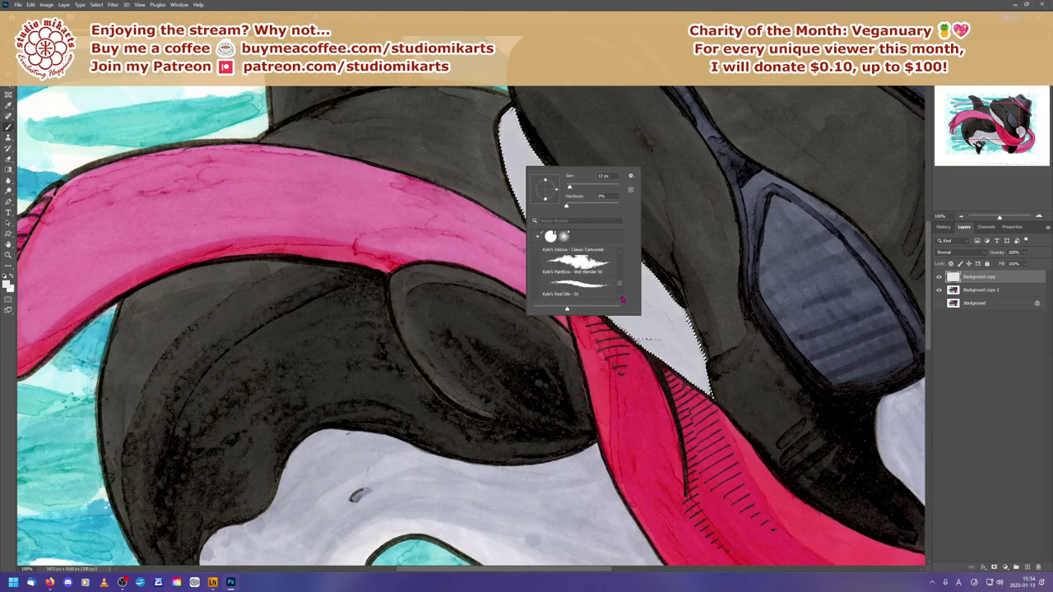
pyautogui.scroll(-3, 622, 300)
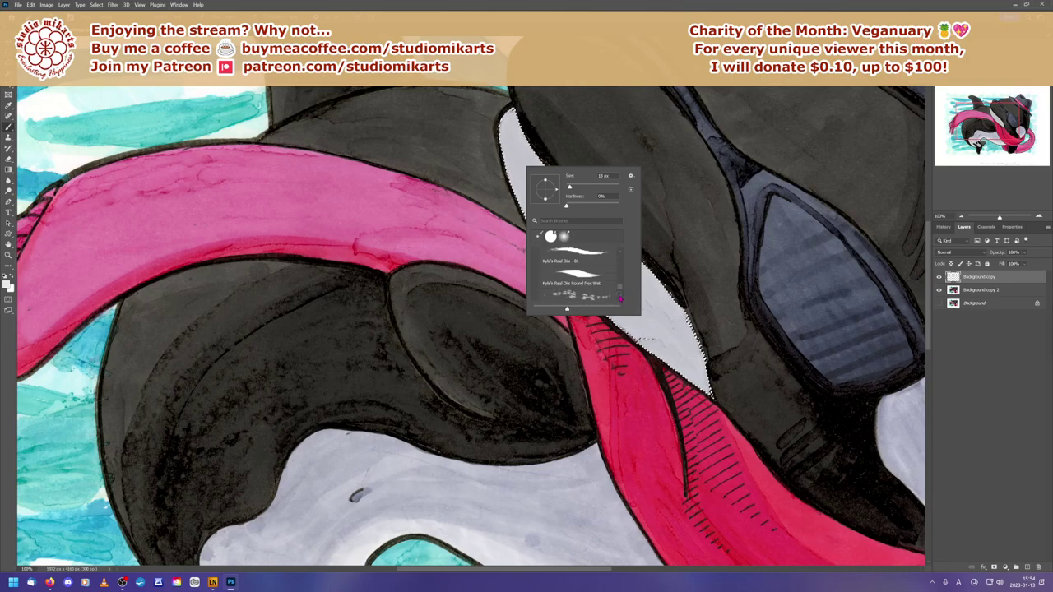
pyautogui.scroll(-3, 621, 301)
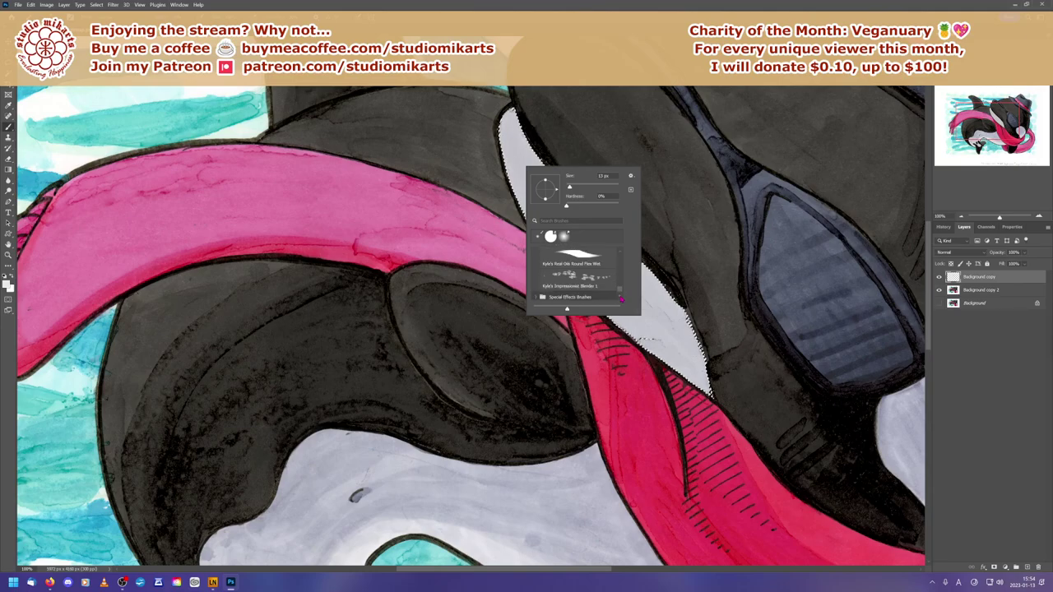
pyautogui.scroll(3, 621, 256)
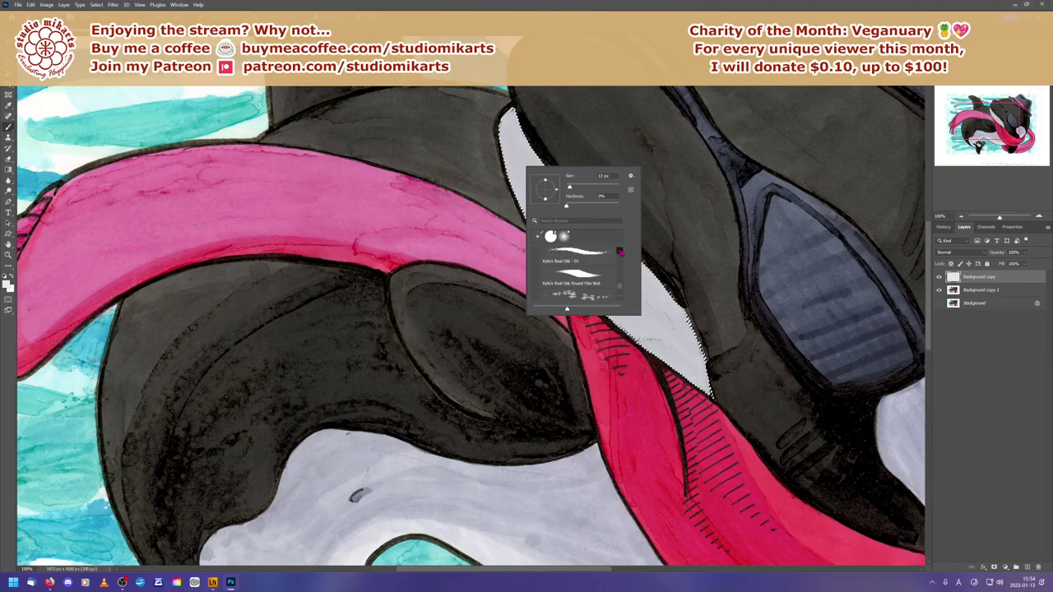
pyautogui.scroll(3, 621, 263)
pyautogui.scroll(2, 621, 255)
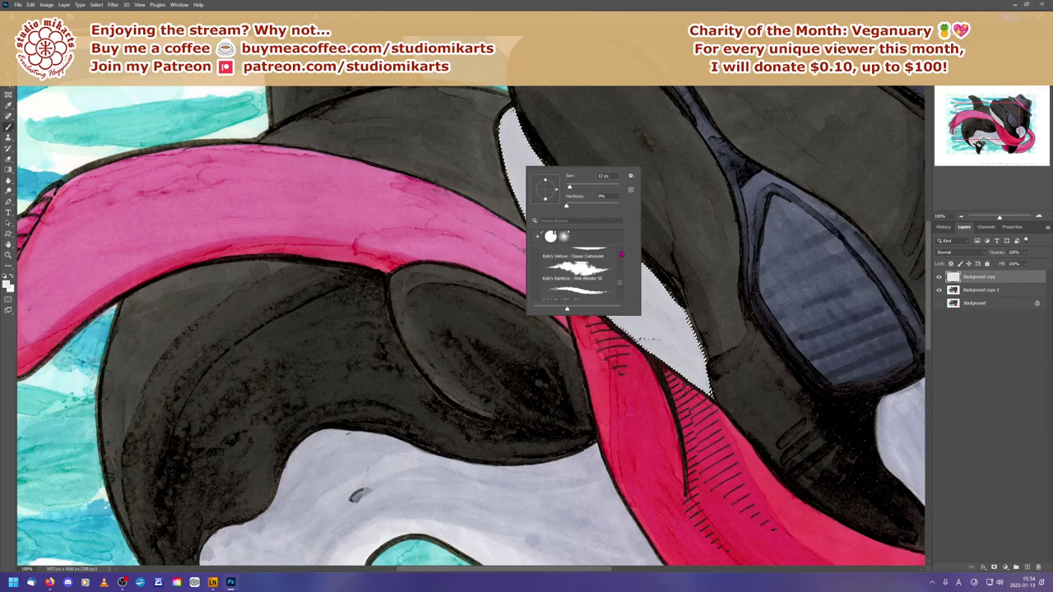
pyautogui.scroll(3, 621, 254)
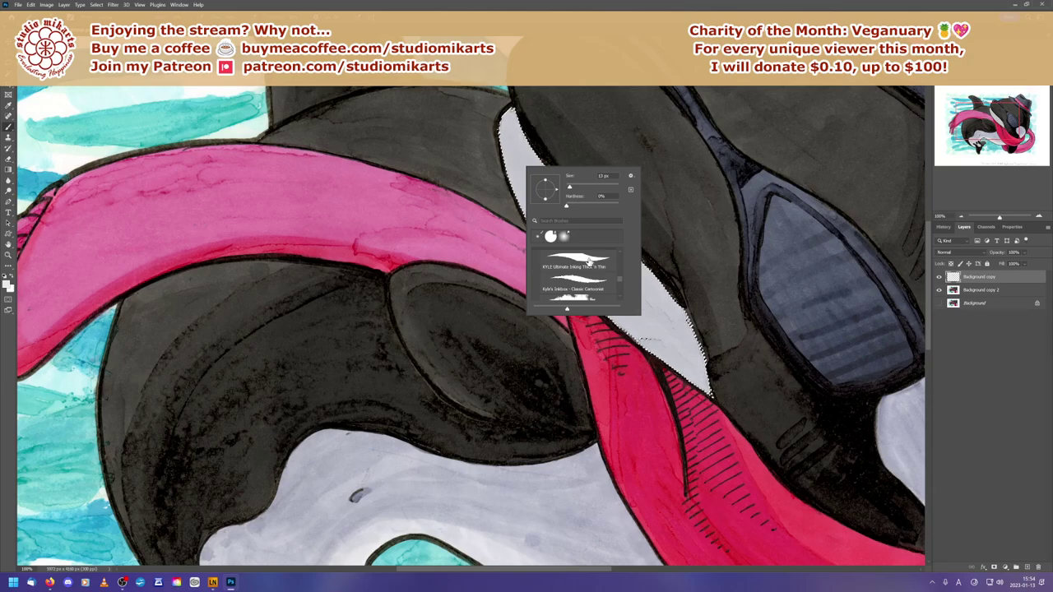
pyautogui.click(589, 262)
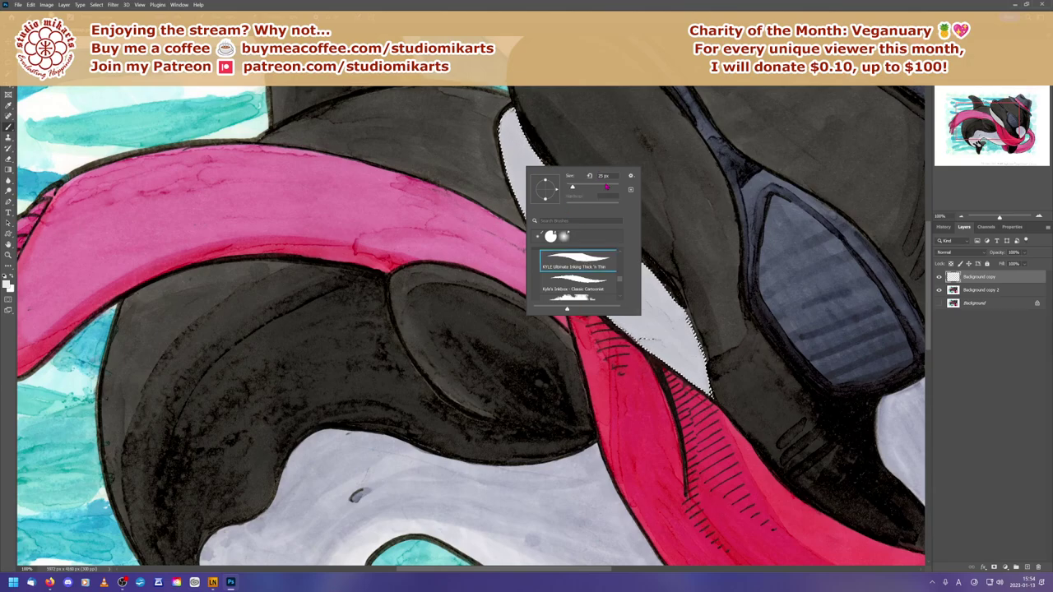
pyautogui.moveTo(574, 188); pyautogui.dragTo(593, 189)
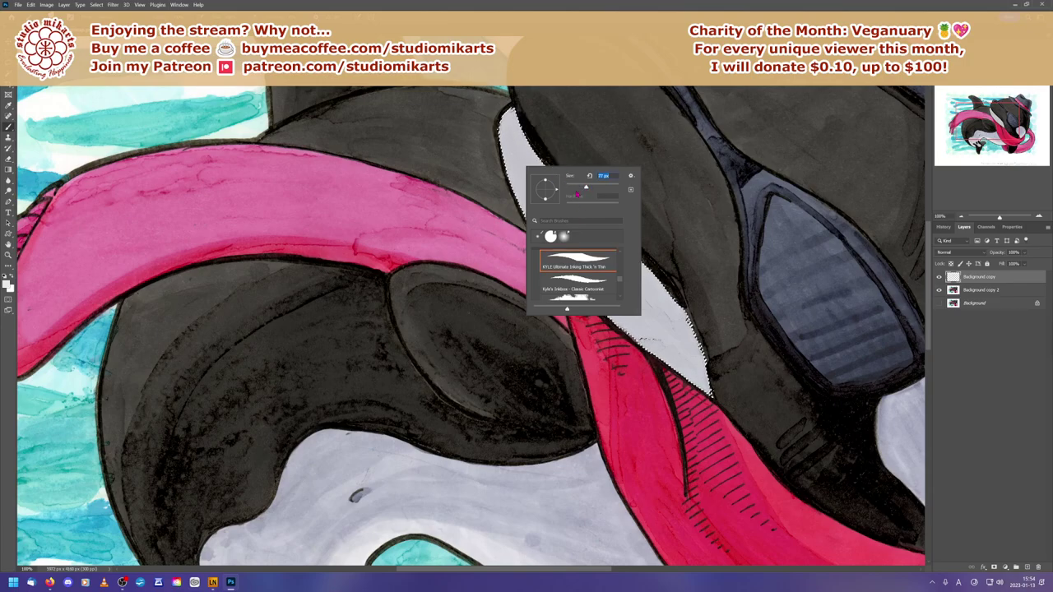
# Step: Try a white highlight stroke along the upper end of the selected jaw, and undo it
pyautogui.click(514, 142)
pyautogui.moveTo(510, 124); pyautogui.dragTo(571, 227)
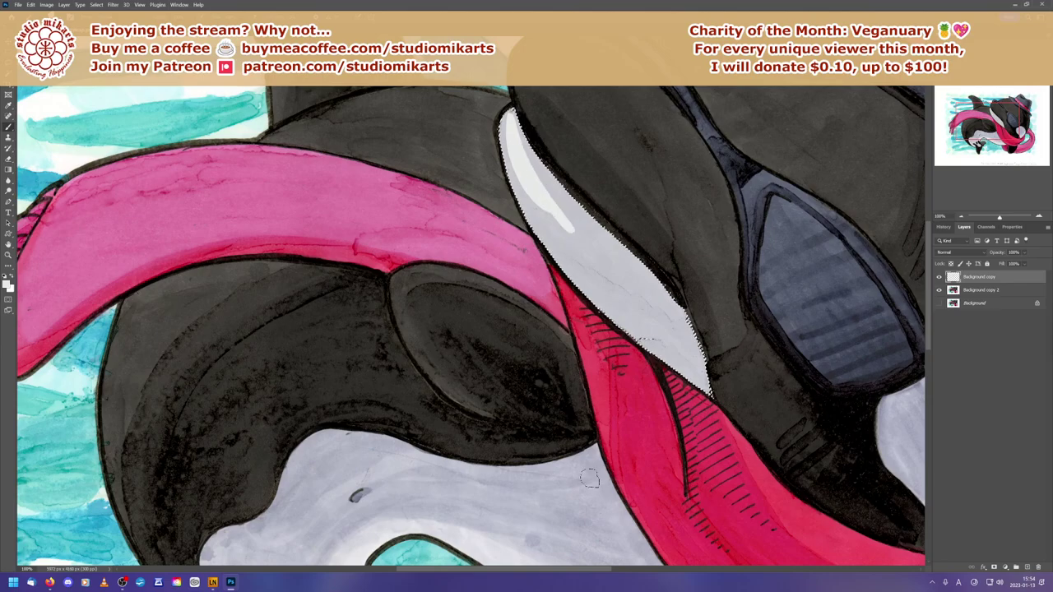
pyautogui.hotkey('ctrl', 'z')
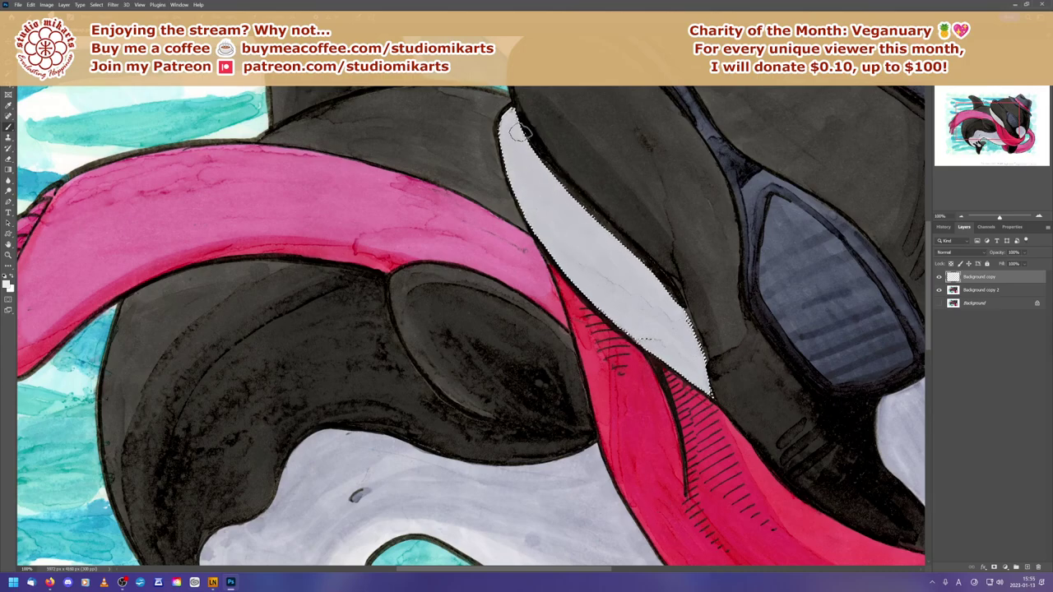
# Step: Switch the Brush tool to the KYLE Bonus Chunky Charcoal preset at 112 px
pyautogui.rightClick(519, 152)
pyautogui.press('Escape')
pyautogui.press('e')
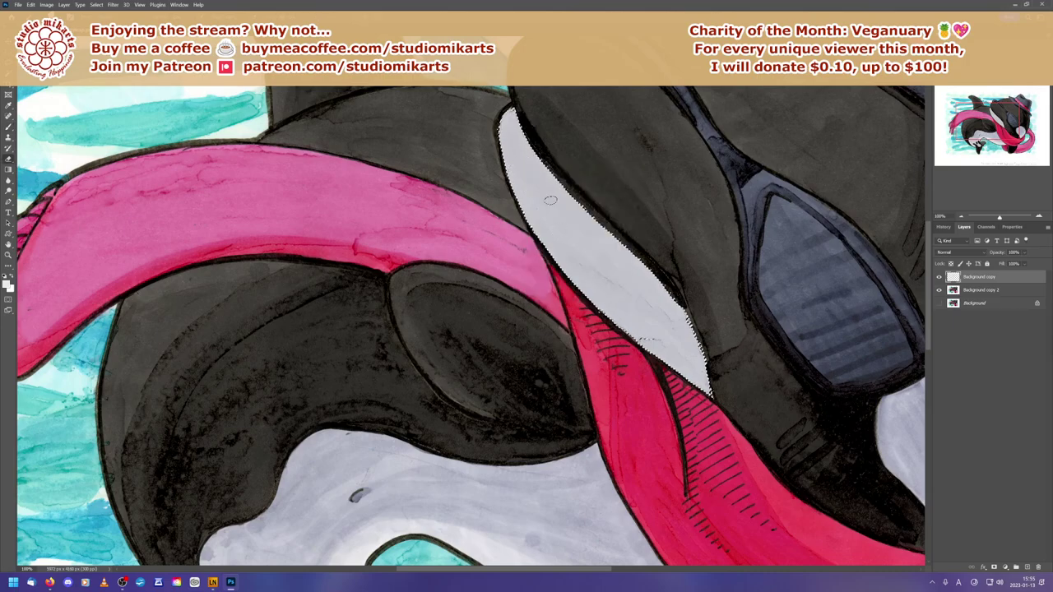
pyautogui.rightClick(530, 174)
pyautogui.doubleClick(556, 231)
pyautogui.press('b')
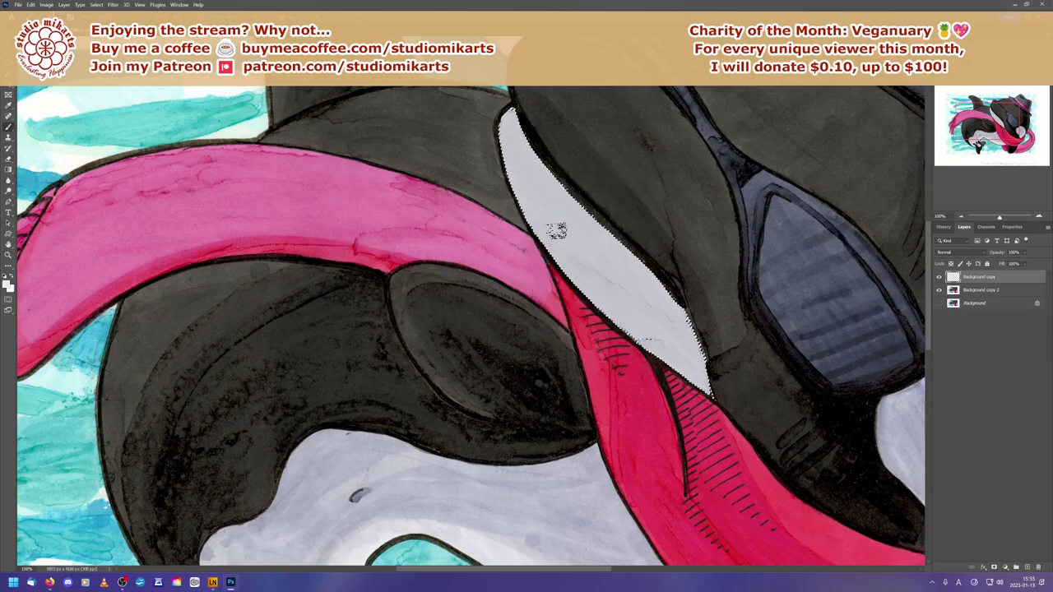
pyautogui.rightClick(550, 212)
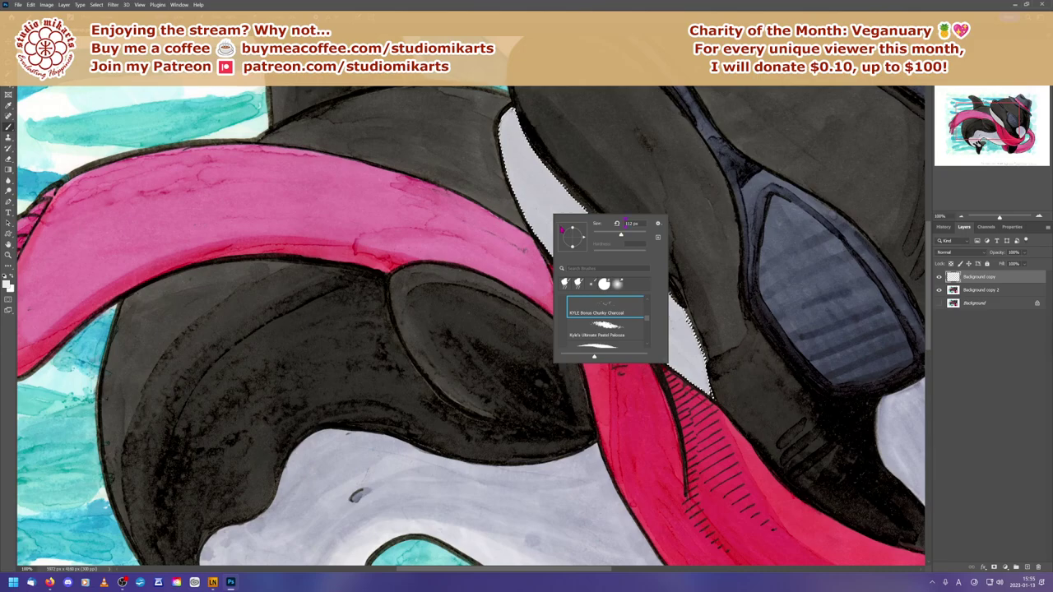
pyautogui.doubleClick(583, 300)
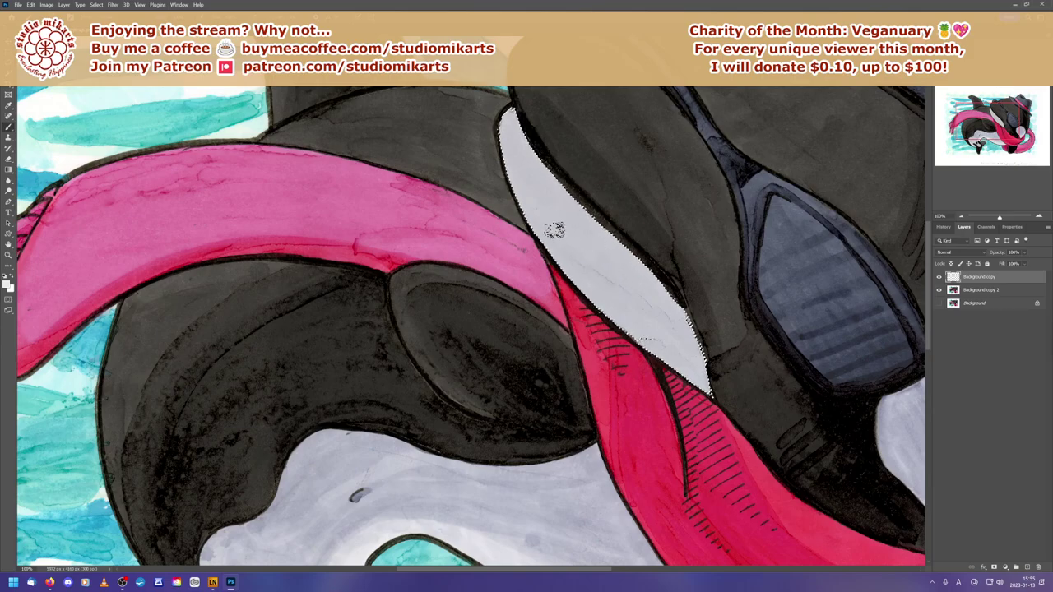
# Step: Try an enlarged Kyle's Paintbox - Wet Blender 50 on the upper half of the selected jaw, and undo the smudging
pyautogui.rightClick(558, 215)
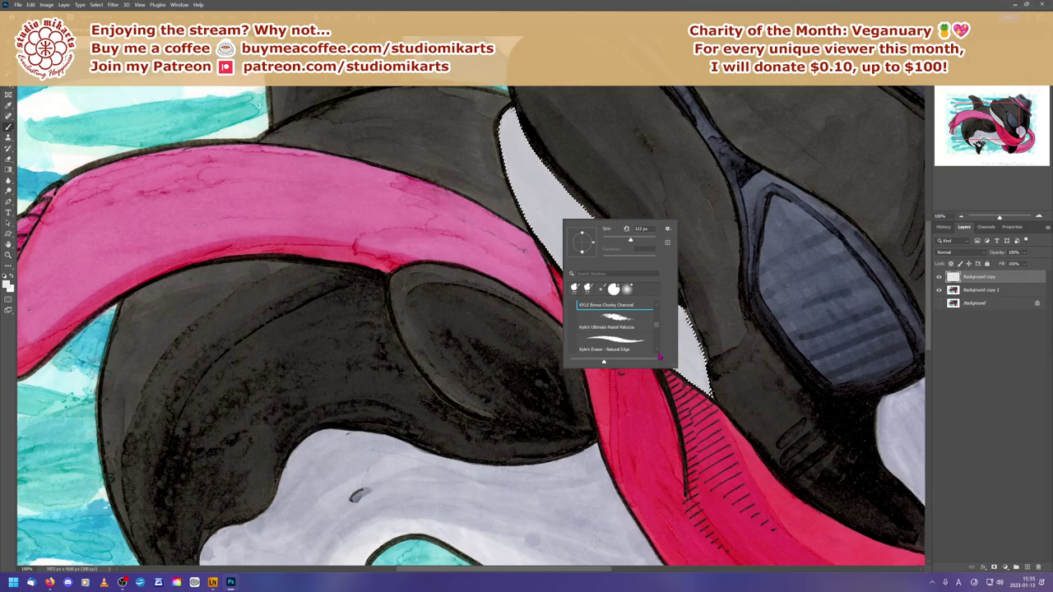
pyautogui.scroll(-2, 659, 355)
pyautogui.scroll(-1, 658, 354)
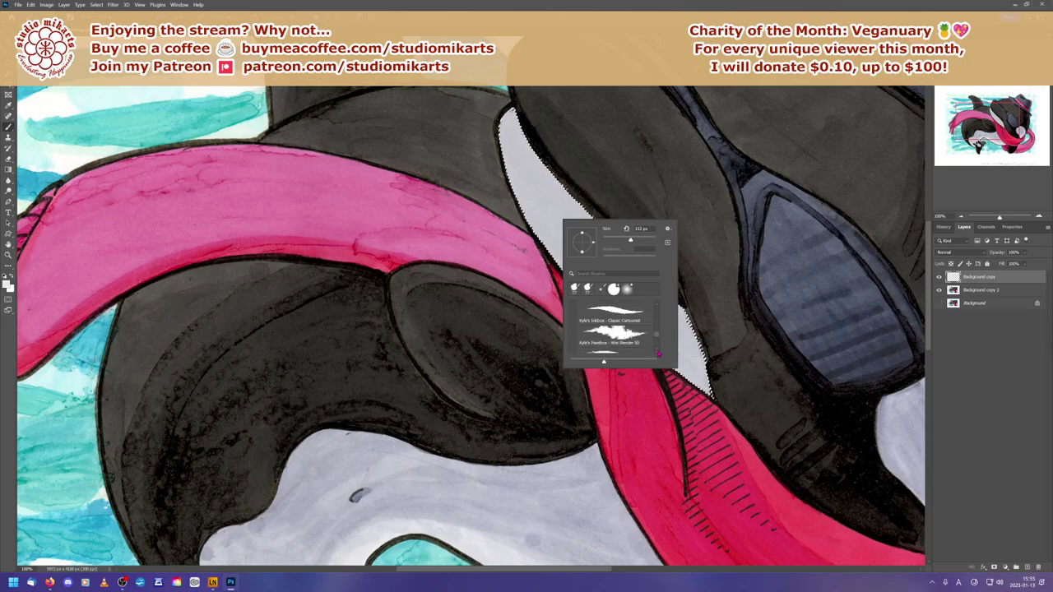
pyautogui.click(612, 346)
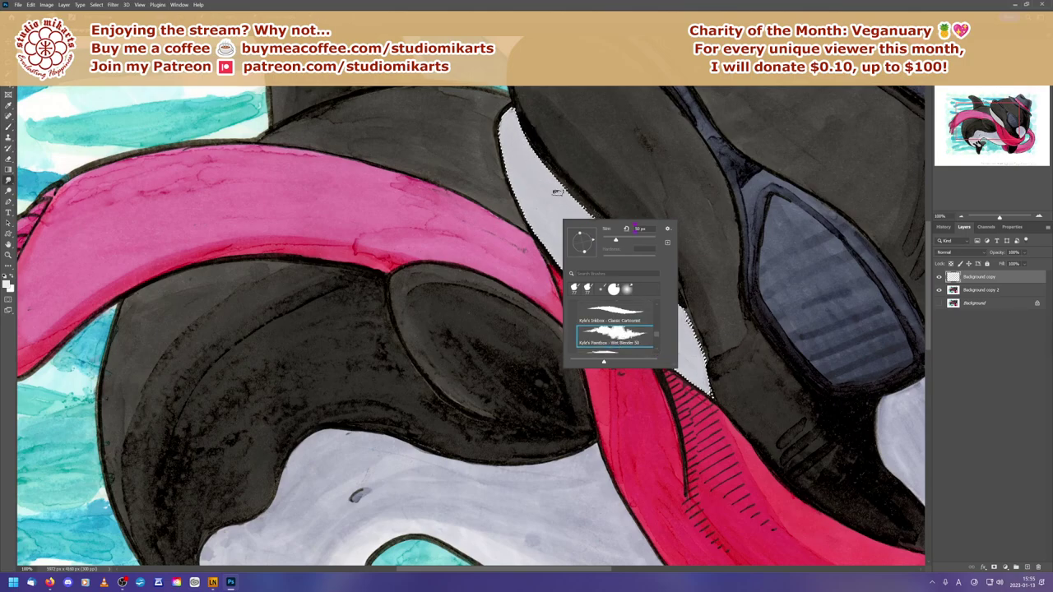
pyautogui.click(630, 240)
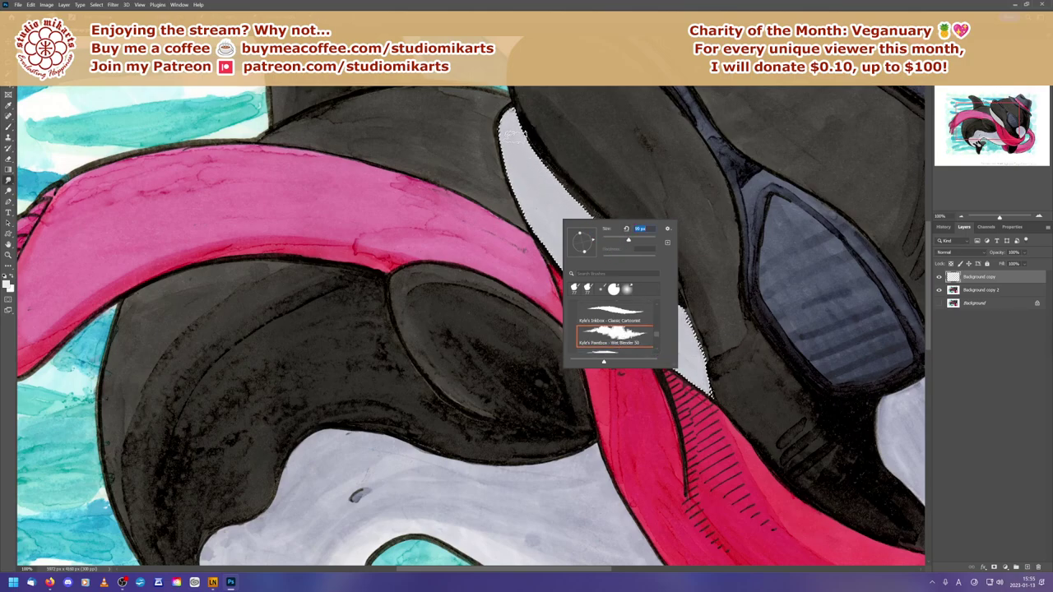
pyautogui.press('Return')
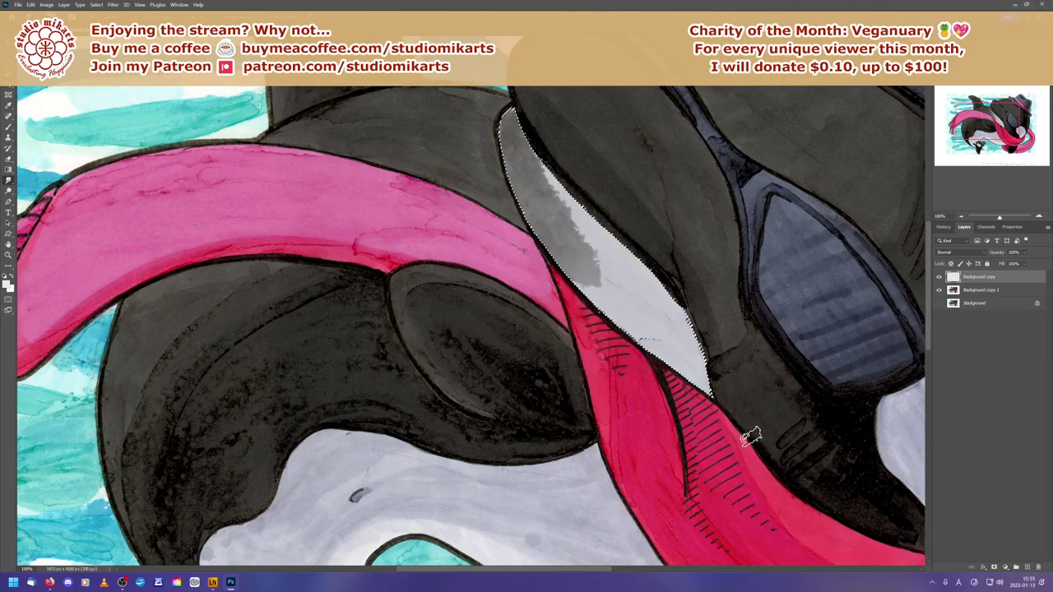
pyautogui.press('Delete')
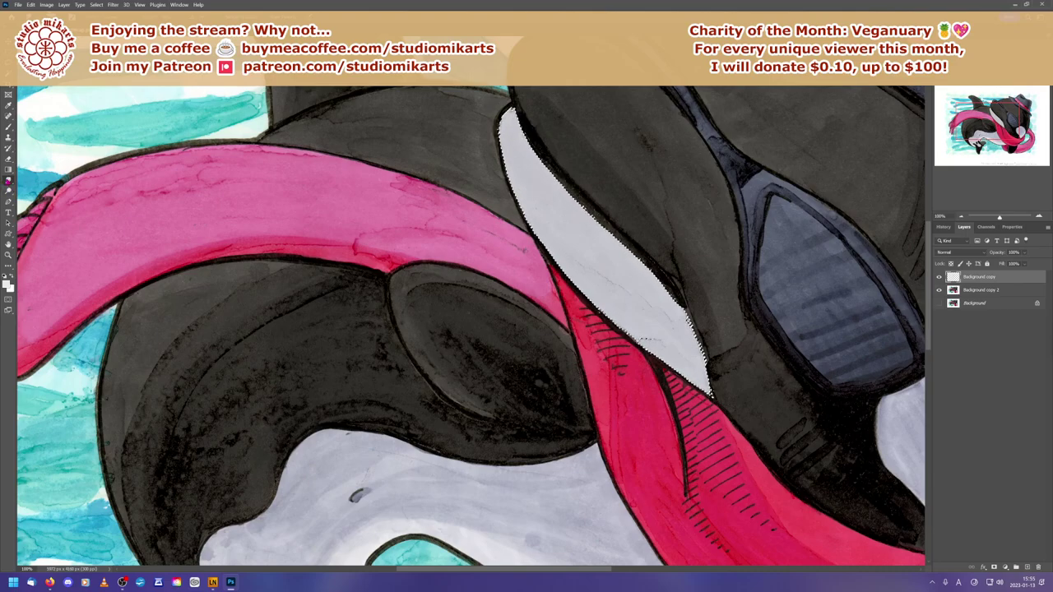
# Step: Return to the Brush tool, choose Kyle's Paintbox - Wet Blender 50 from the Wet Media Brushes again and enlarge it
pyautogui.click(8, 126)
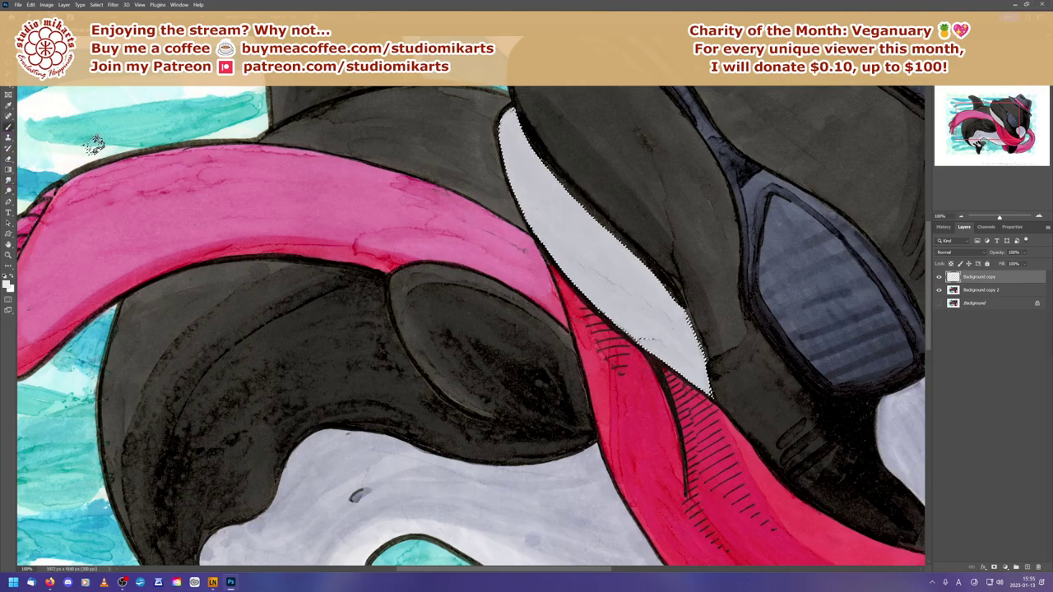
pyautogui.rightClick(528, 175)
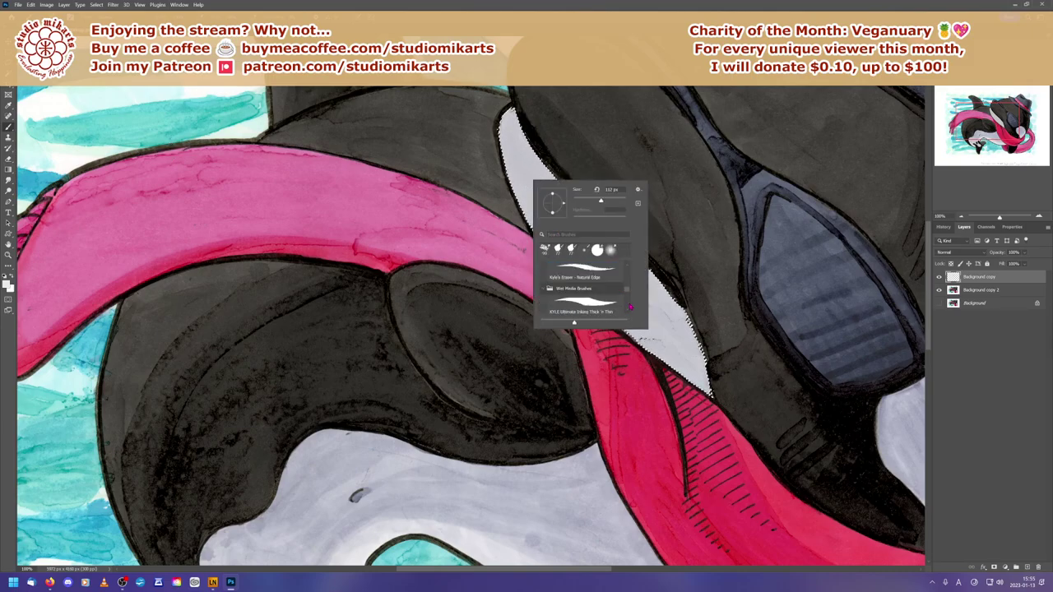
pyautogui.click(586, 309)
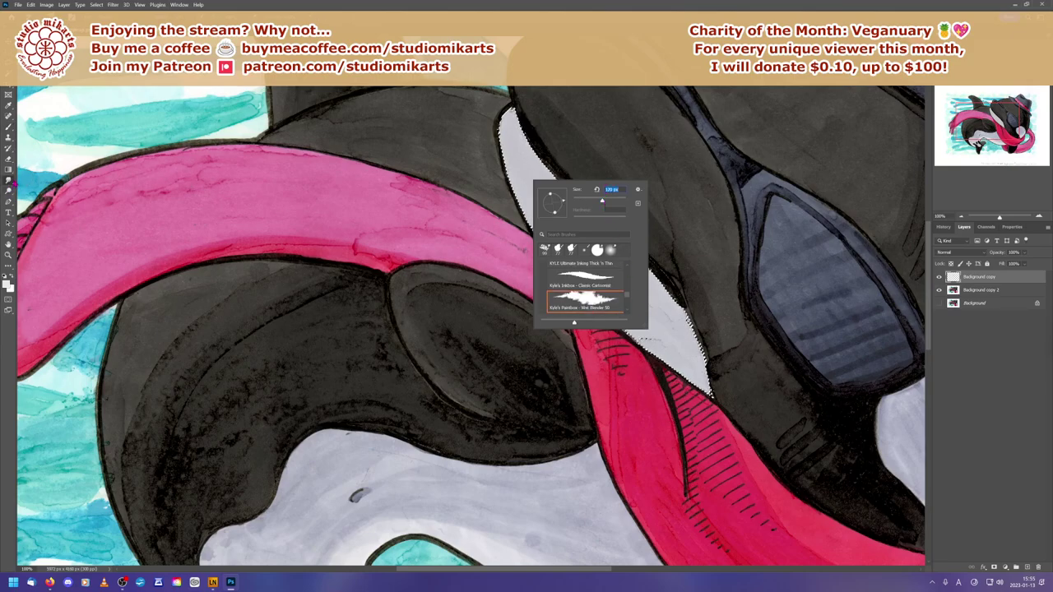
# Step: Return to the Brush tool and choose Kyle's Real Oils - 01 from the Wet Media Brushes at 124 px
pyautogui.click(8, 127)
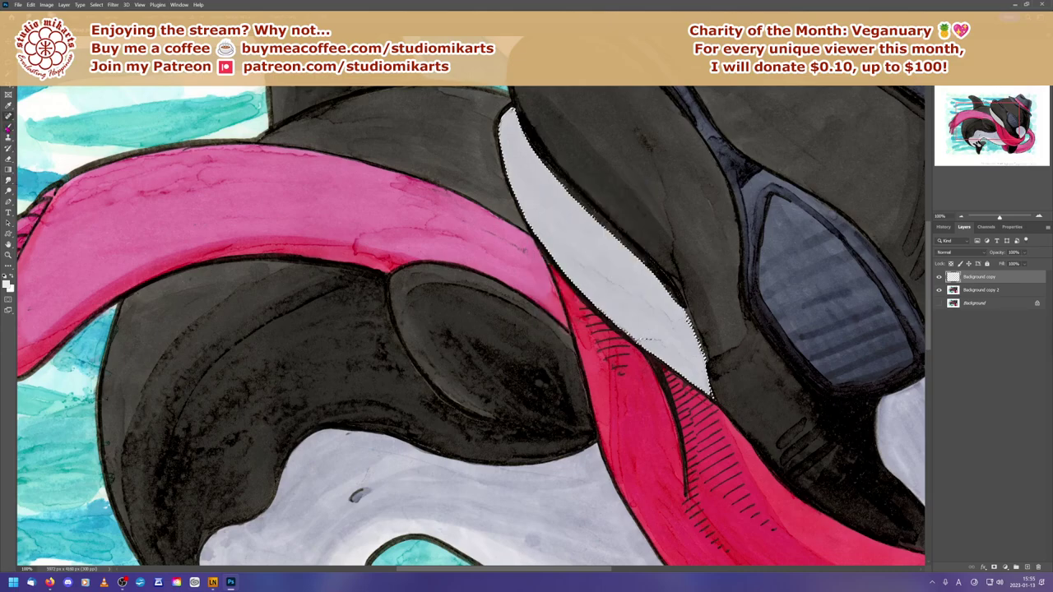
pyautogui.rightClick(8, 127)
pyautogui.click(41, 126)
pyautogui.rightClick(564, 216)
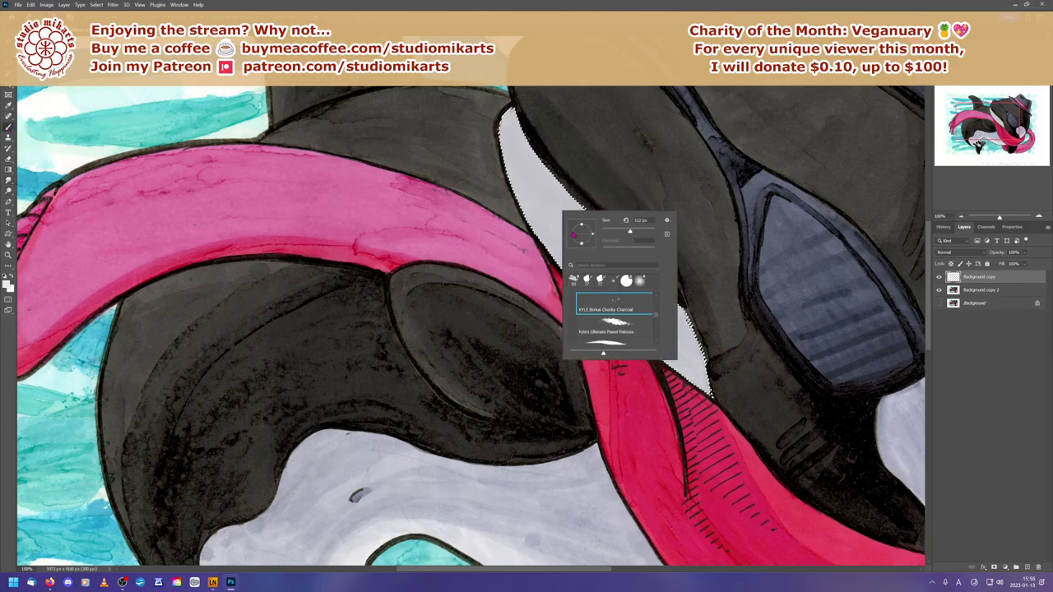
pyautogui.scroll(-3, 655, 335)
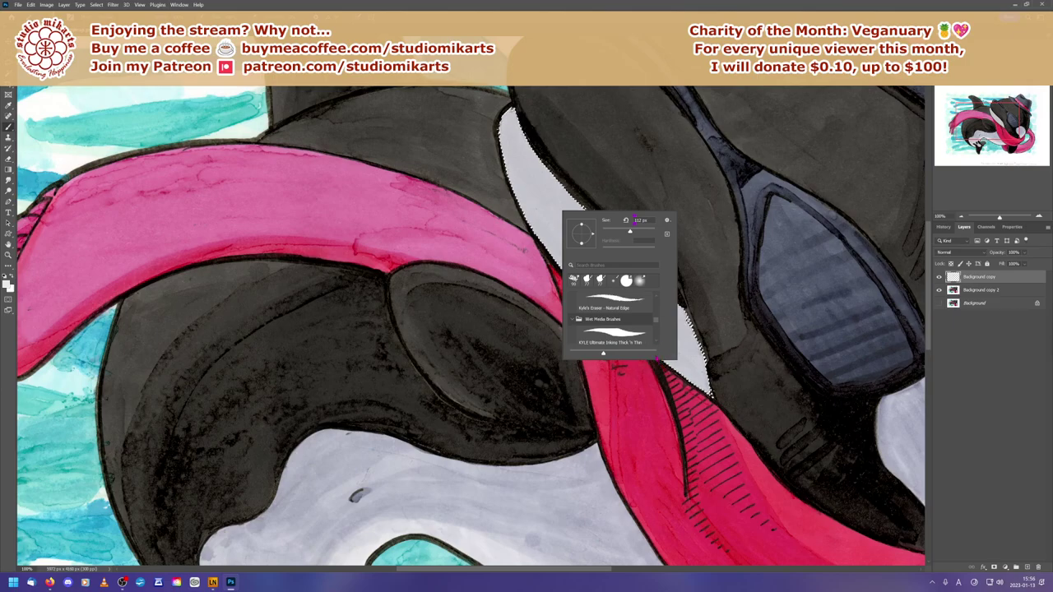
pyautogui.scroll(-2, 657, 340)
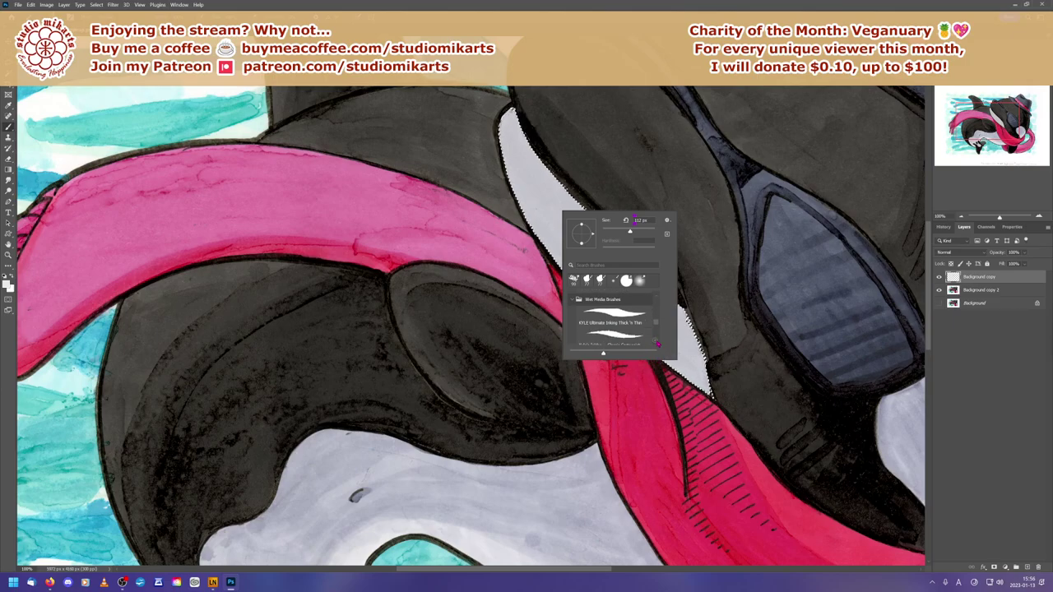
pyautogui.scroll(-3, 658, 343)
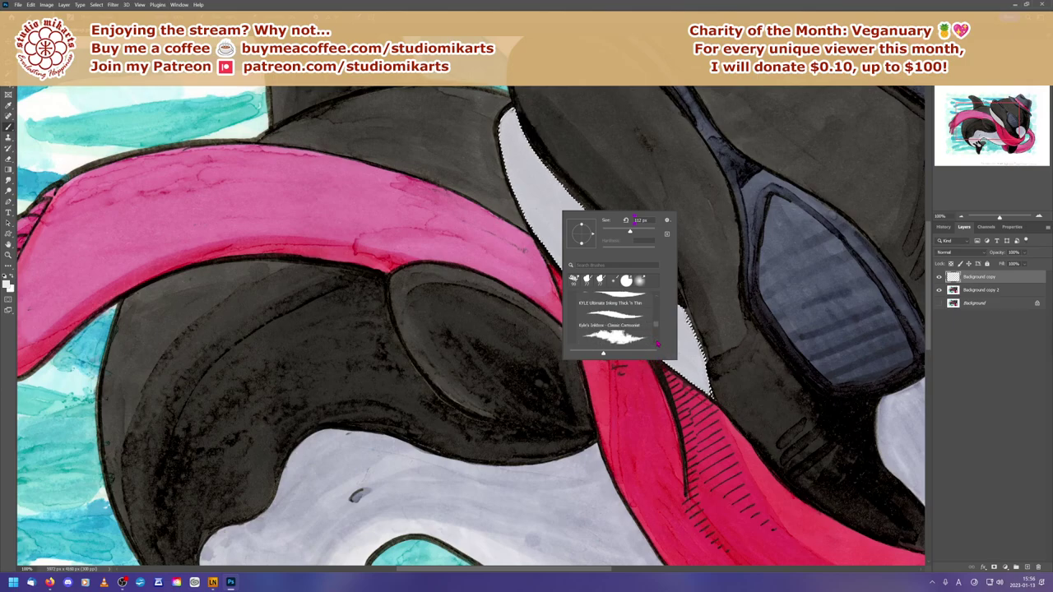
pyautogui.scroll(-2, 656, 343)
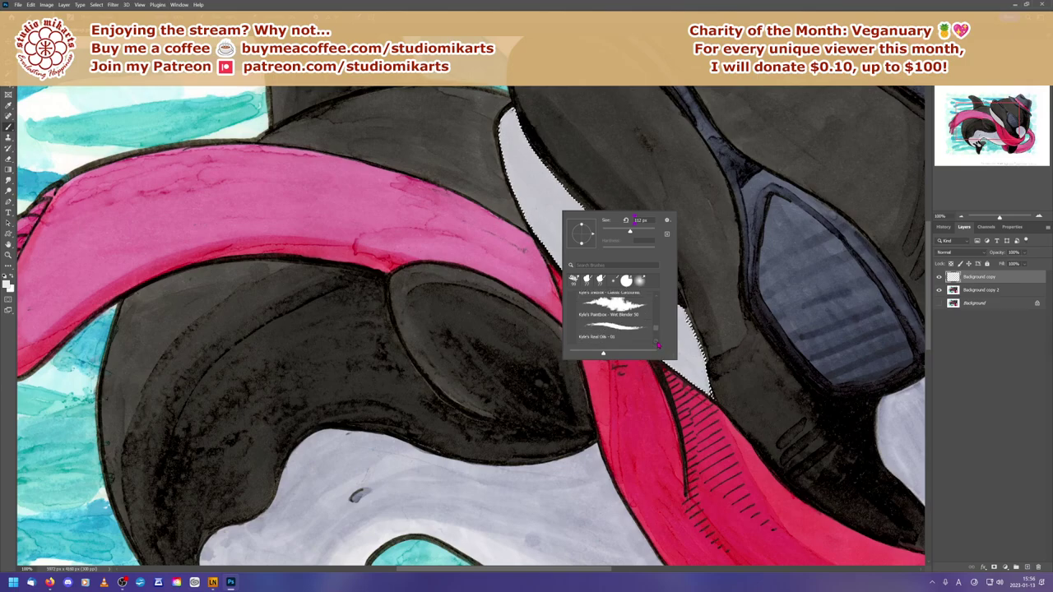
pyautogui.click(608, 331)
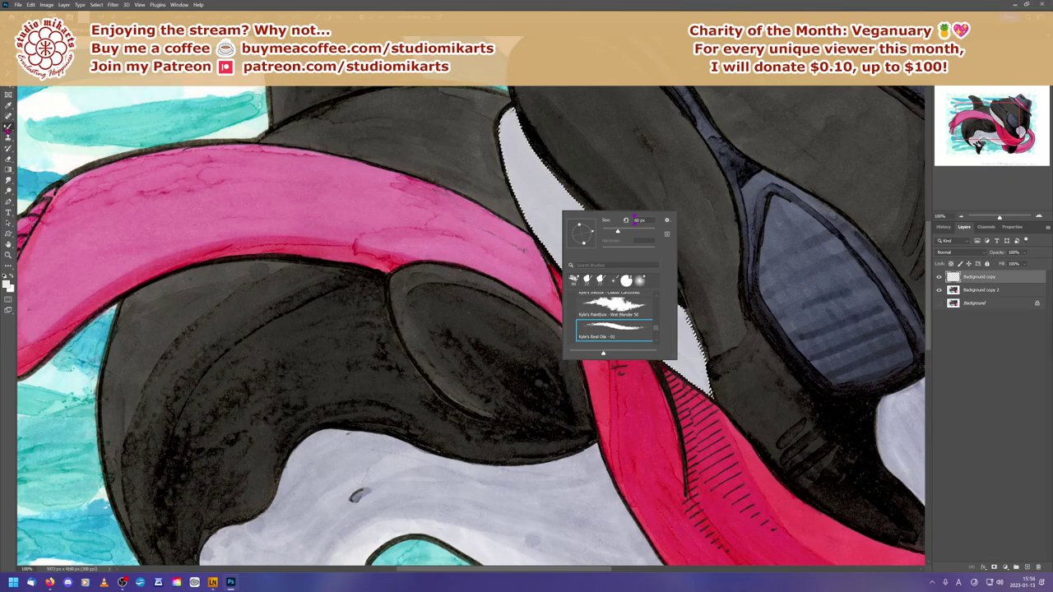
pyautogui.moveTo(617, 231); pyautogui.dragTo(632, 231)
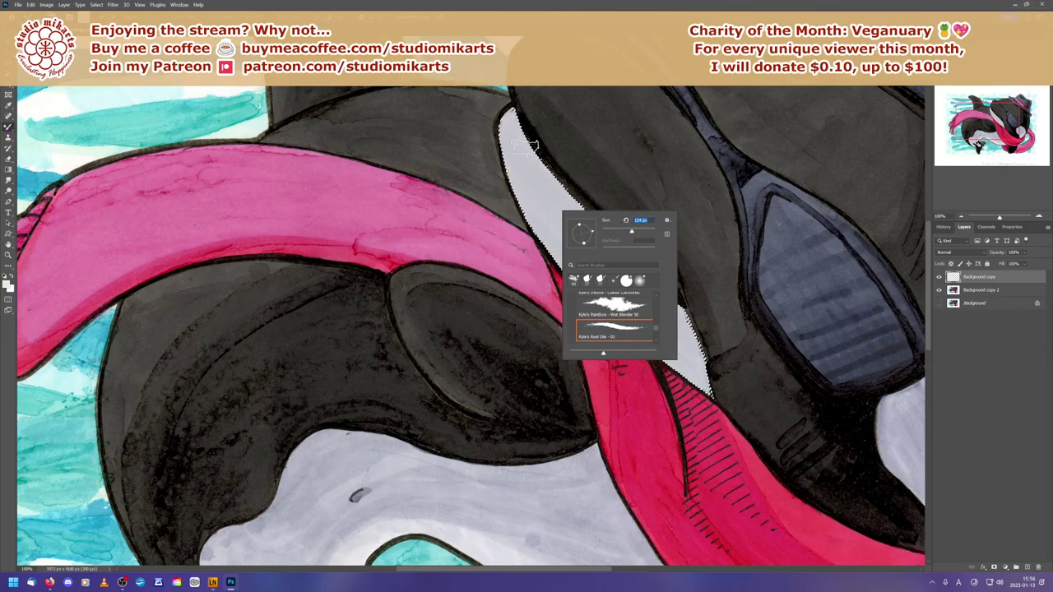
pyautogui.press('Return')
# Step: Try white highlight strokes with Kyle's Real Oils - 01 along the upper half of the selected jaw, and undo them
pyautogui.moveTo(633, 309); pyautogui.dragTo(639, 329)
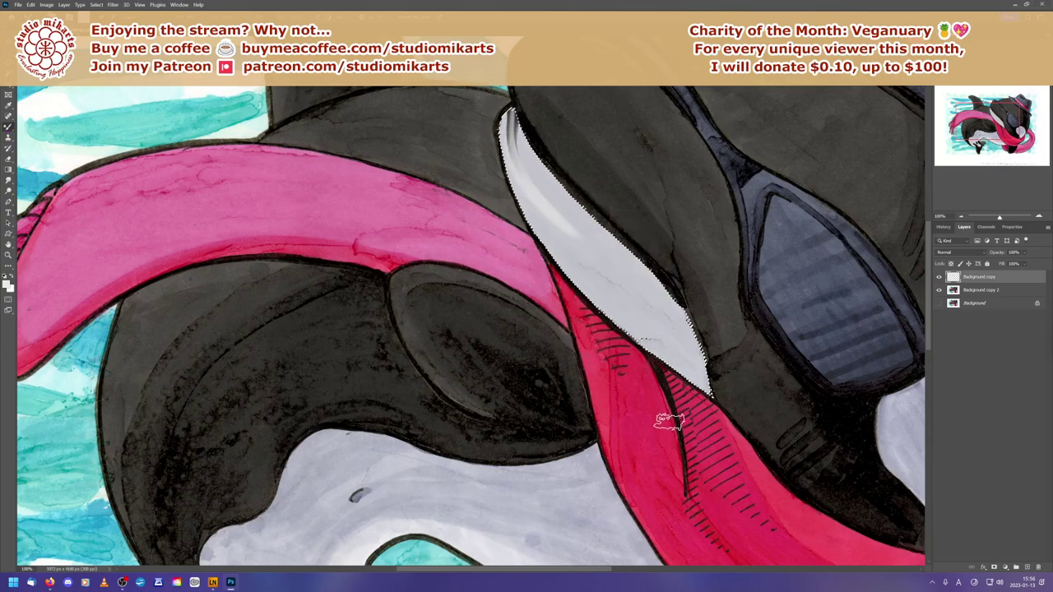
pyautogui.moveTo(625, 247); pyautogui.dragTo(527, 126)
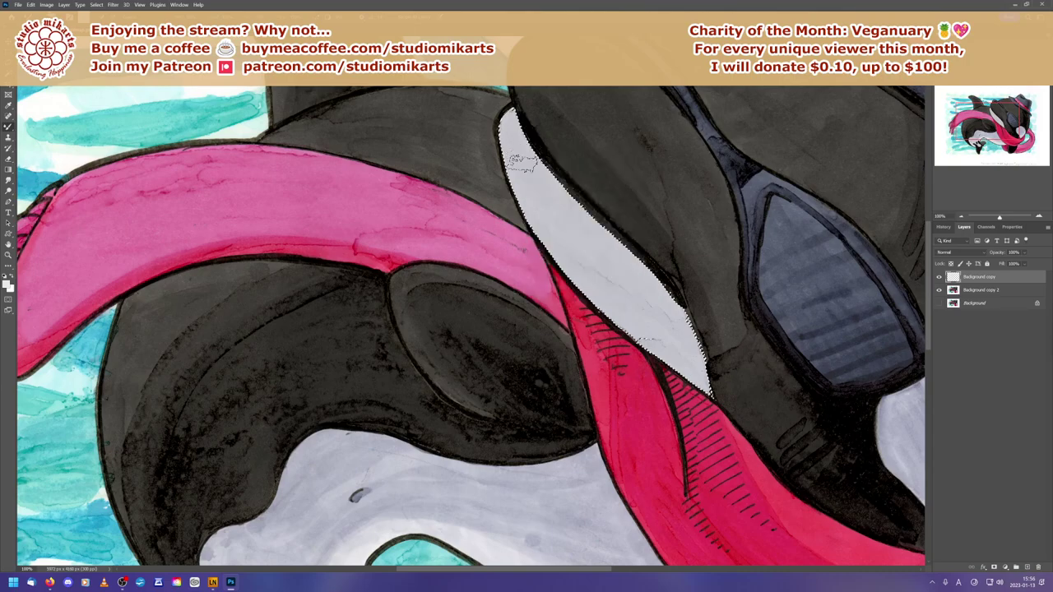
# Step: Switch to the Kyle's Real Oils Round Flex Wet brush at 136 px for trying on the selected jaw
pyautogui.rightClick(532, 182)
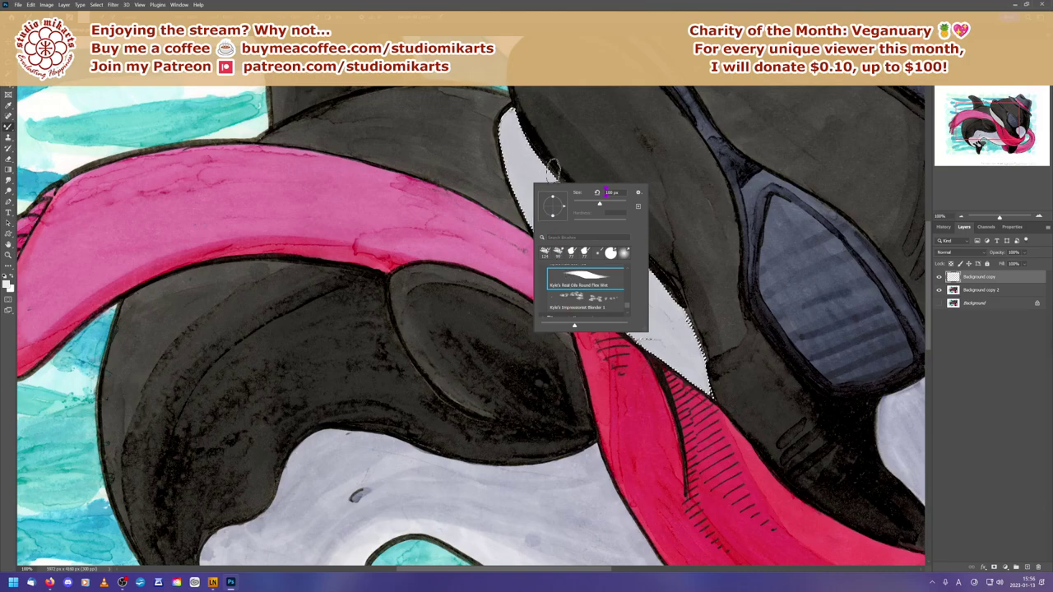
pyautogui.press('Return')
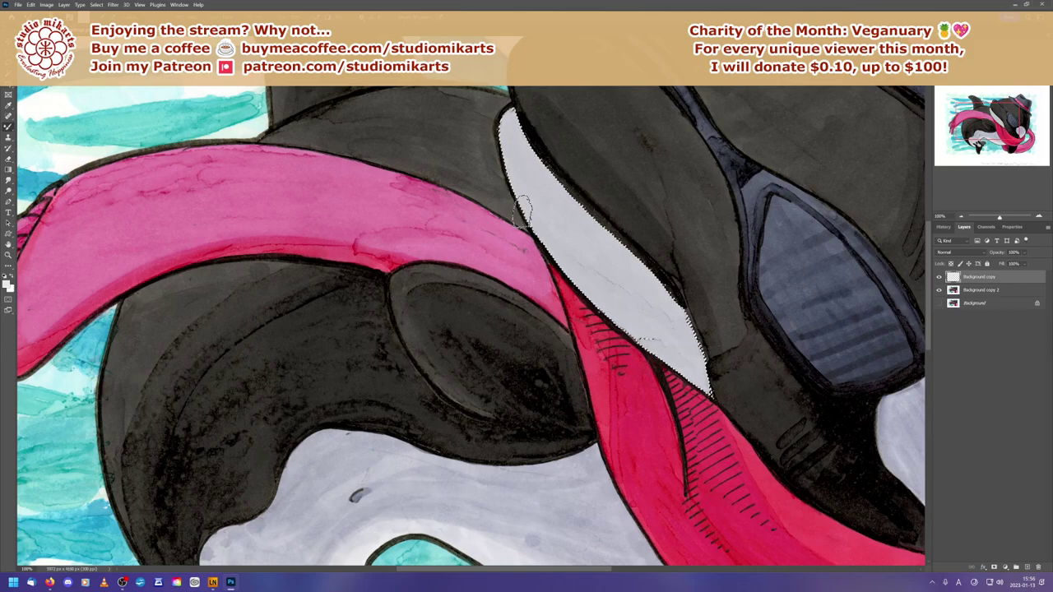
# Step: Expand the Legacy Brushes group in the brush presets and look through its brush sets for a textured brush
pyautogui.rightClick(555, 191)
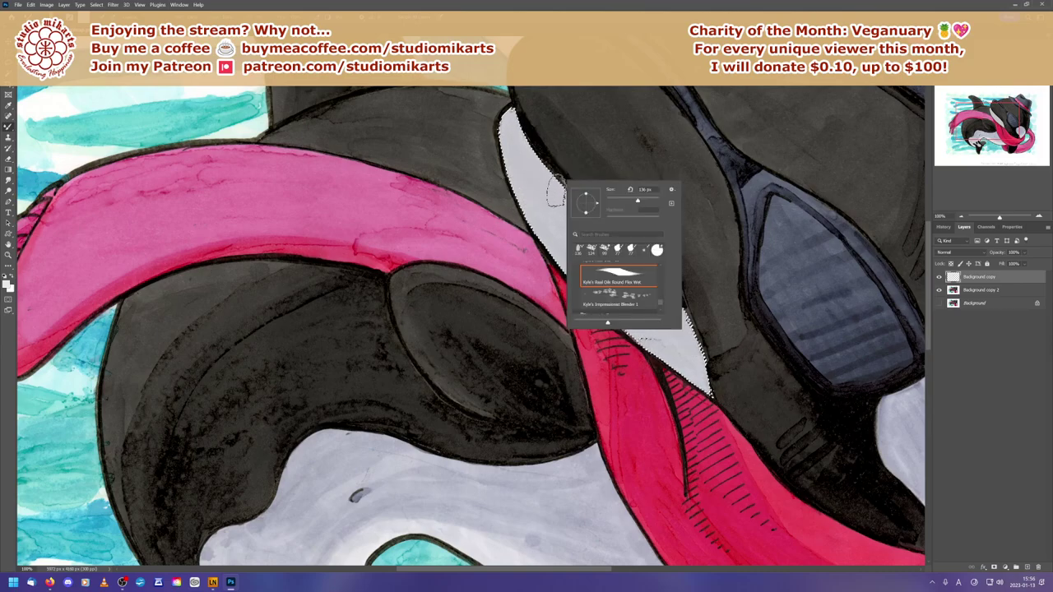
pyautogui.scroll(-1, 662, 306)
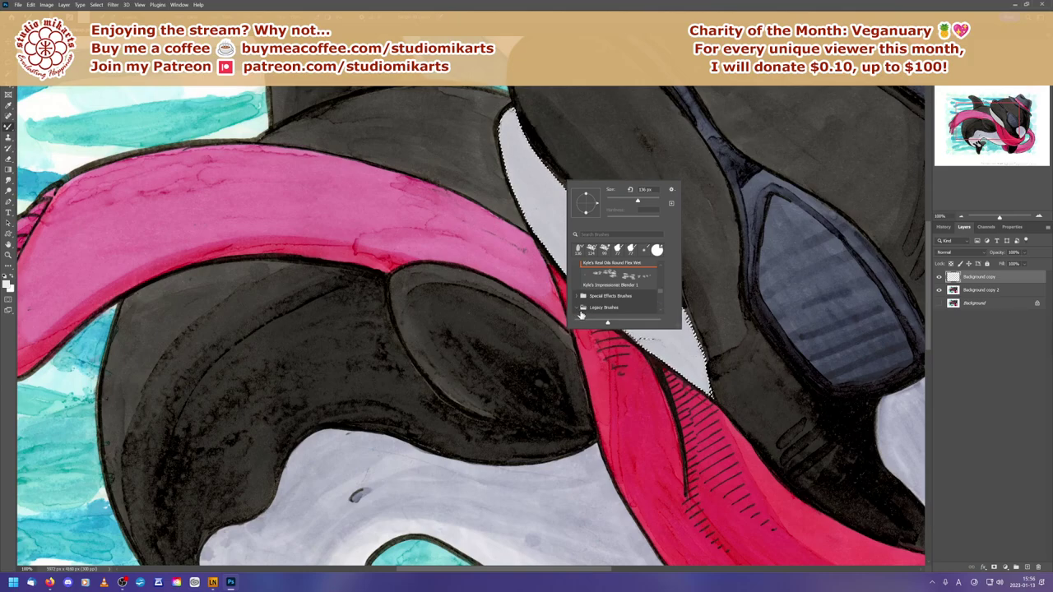
pyautogui.click(648, 307)
pyautogui.scroll(-3, 662, 313)
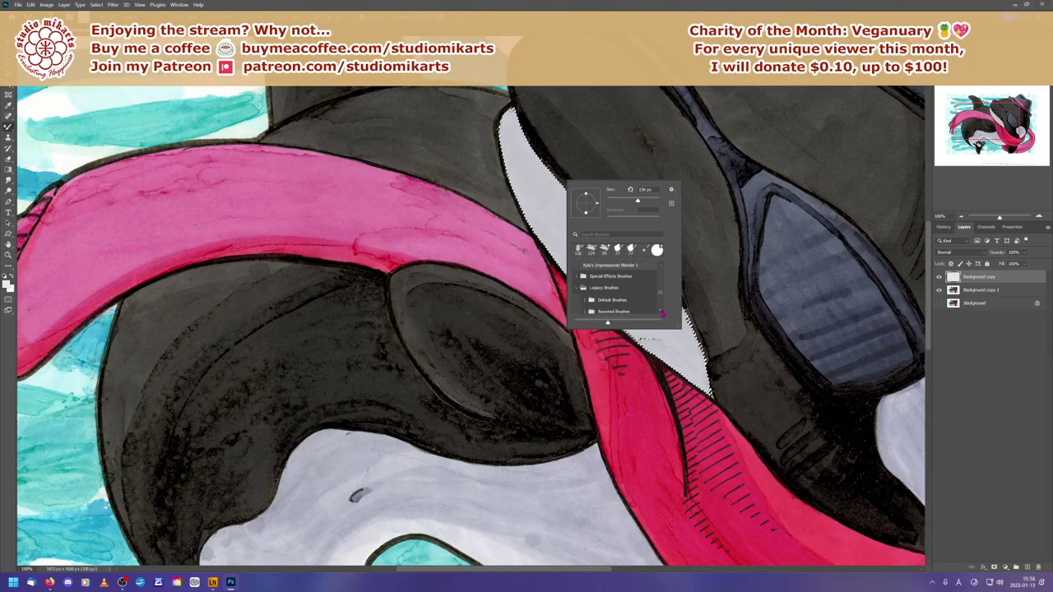
pyautogui.scroll(-3, 662, 312)
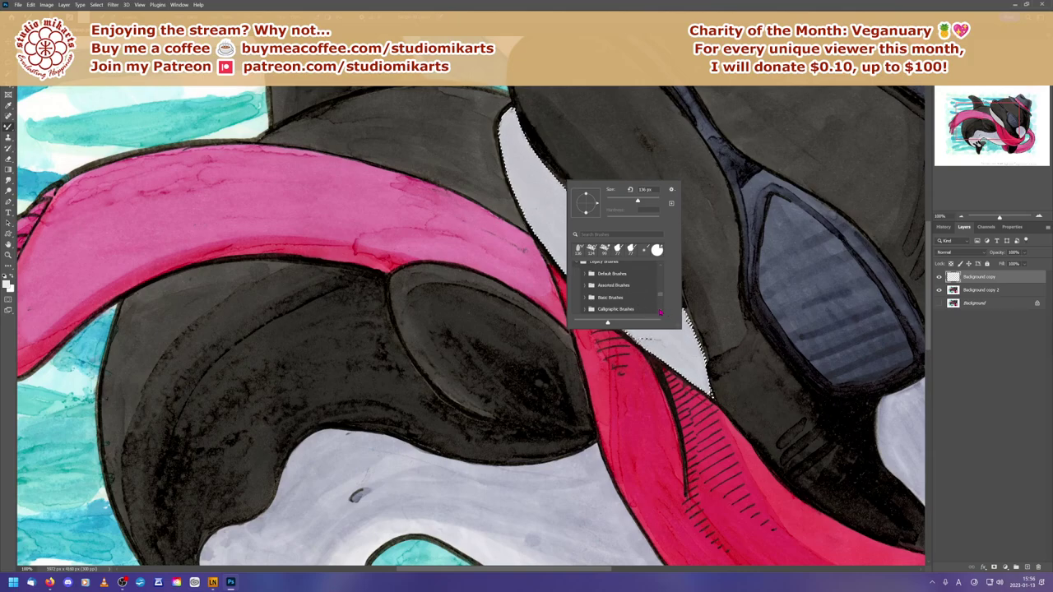
pyautogui.scroll(-5, 661, 312)
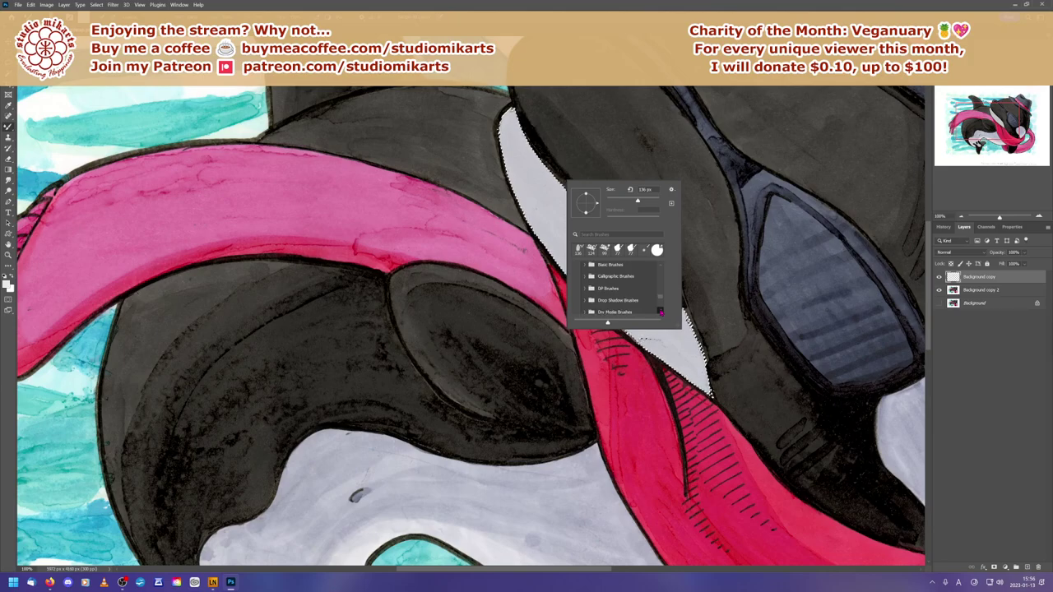
pyautogui.scroll(-2, 660, 311)
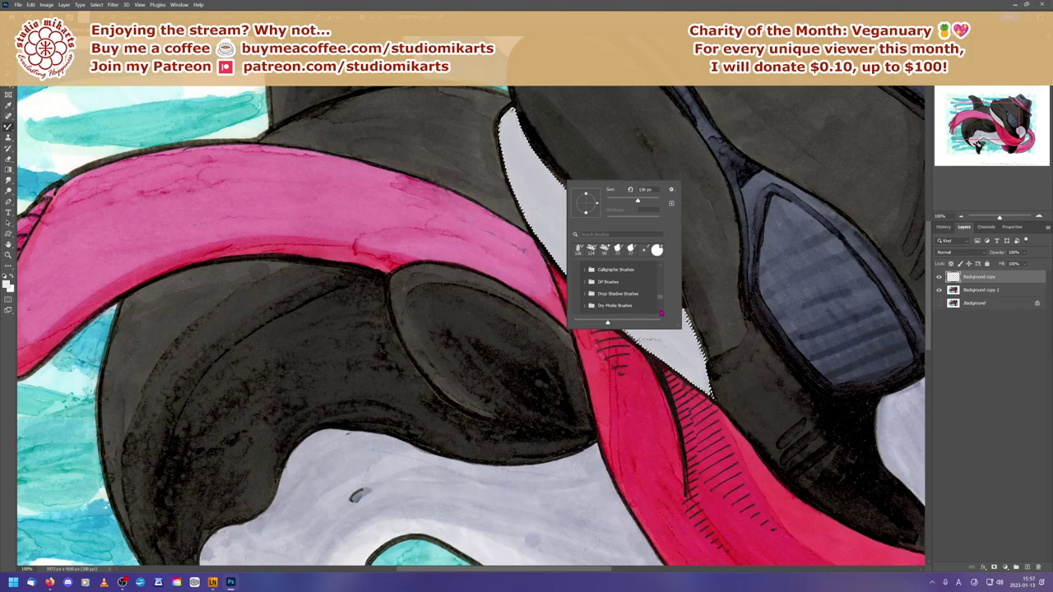
pyautogui.scroll(-2, 660, 312)
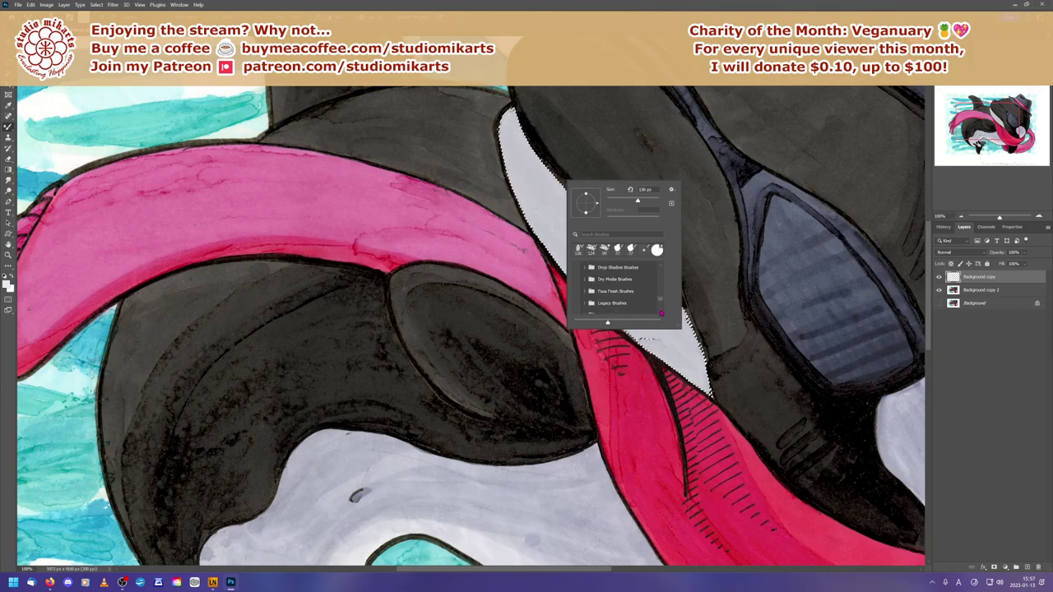
# Step: Expand the Faux Finish Brushes set and examine the stroke previews of its mesh, plastic wrap, rolled rag and texture presets
pyautogui.scroll(-1, 660, 312)
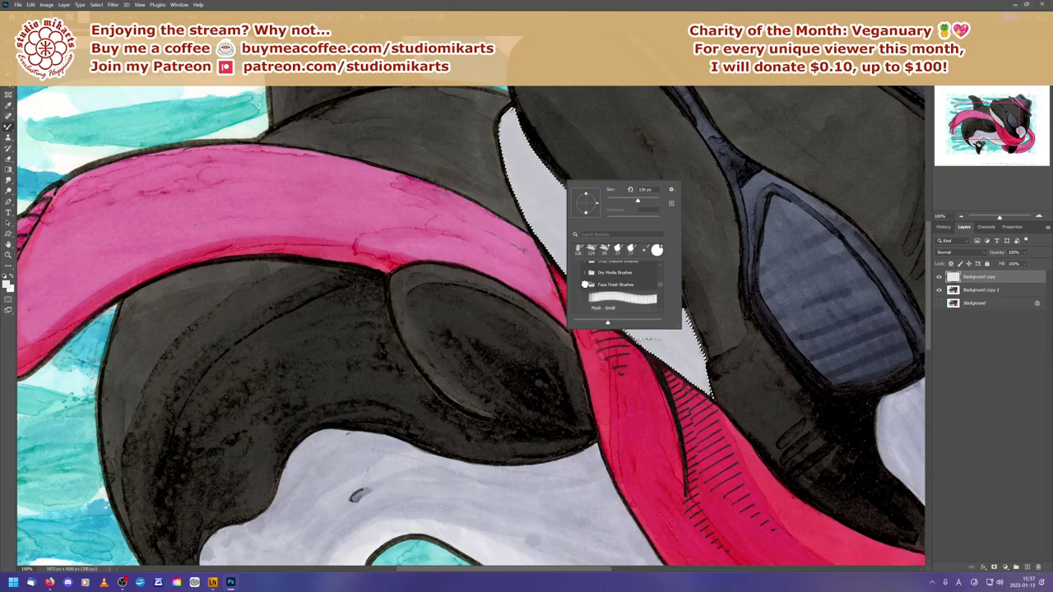
pyautogui.scroll(-4, 648, 293)
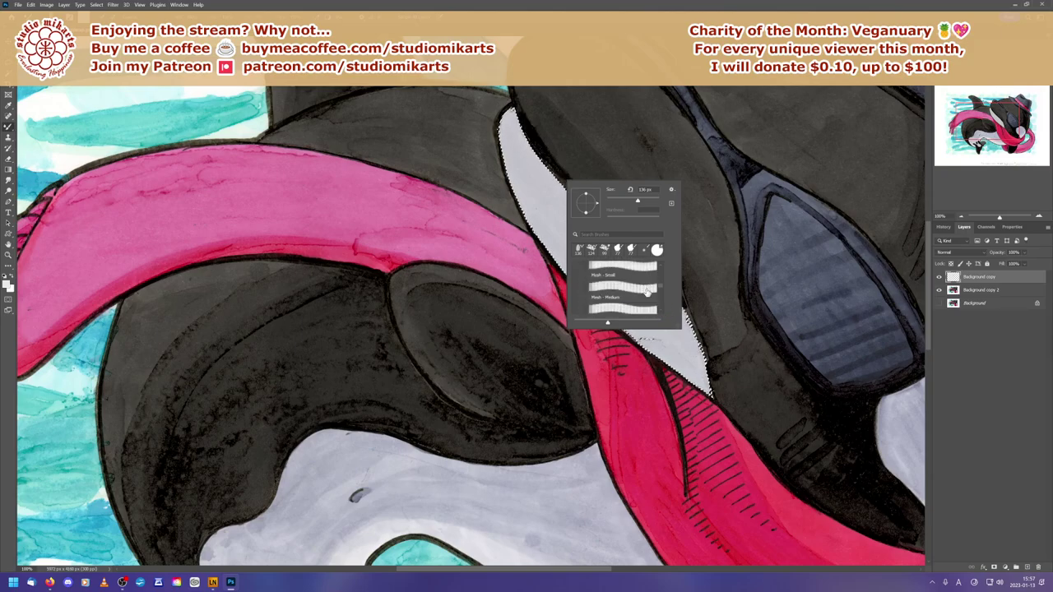
pyautogui.scroll(-4, 648, 294)
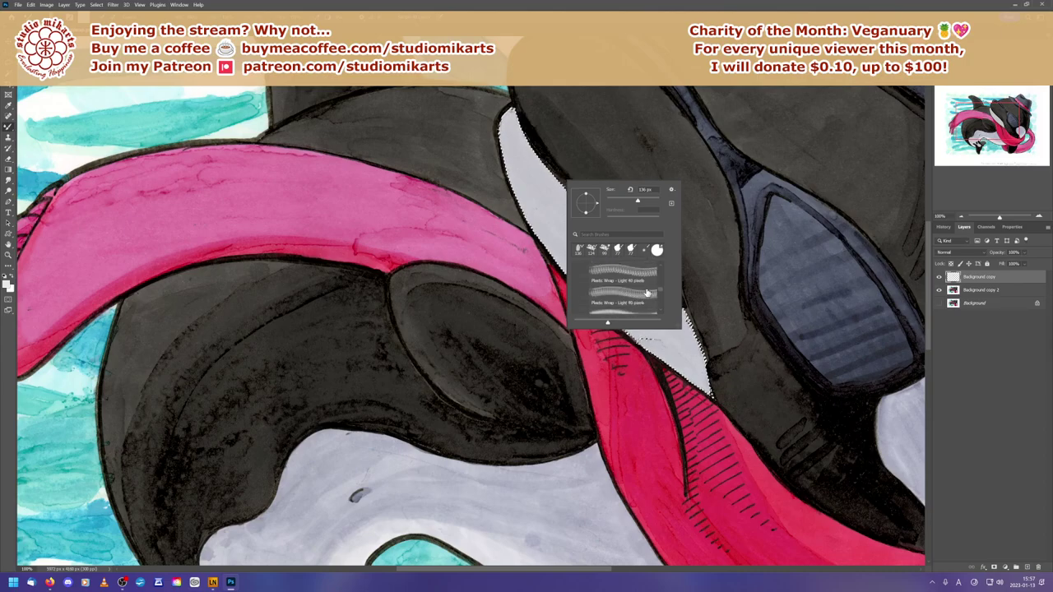
pyautogui.scroll(-2, 648, 294)
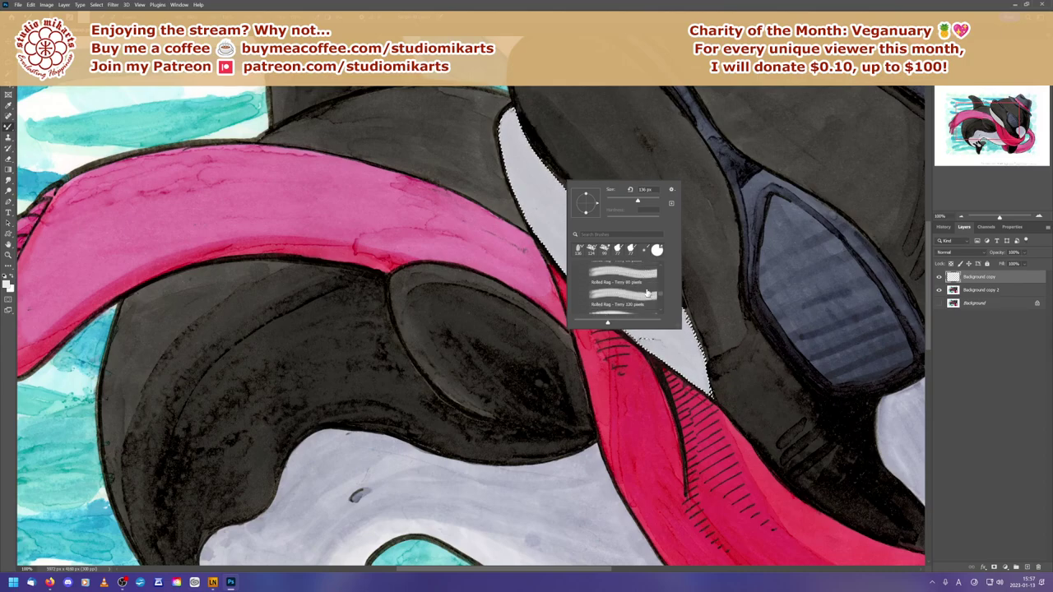
pyautogui.scroll(-1, 648, 294)
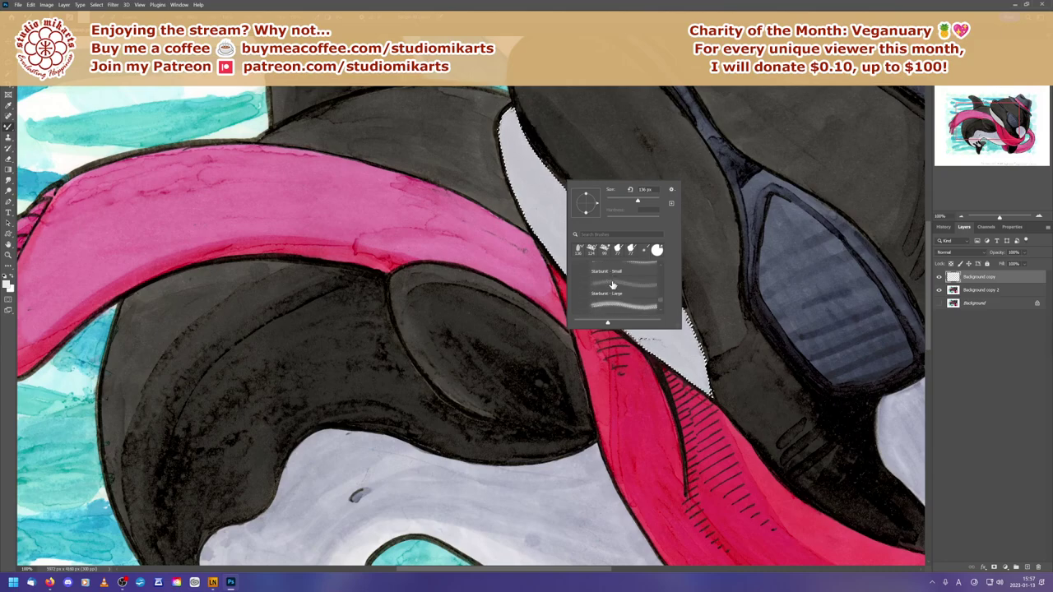
pyautogui.scroll(-2, 616, 288)
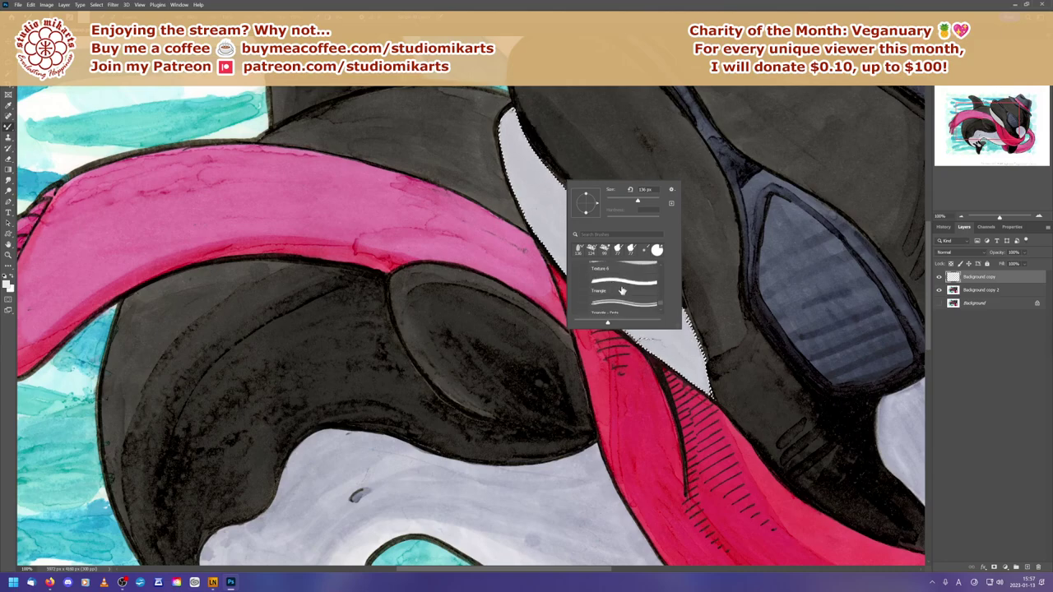
pyautogui.scroll(-1, 659, 313)
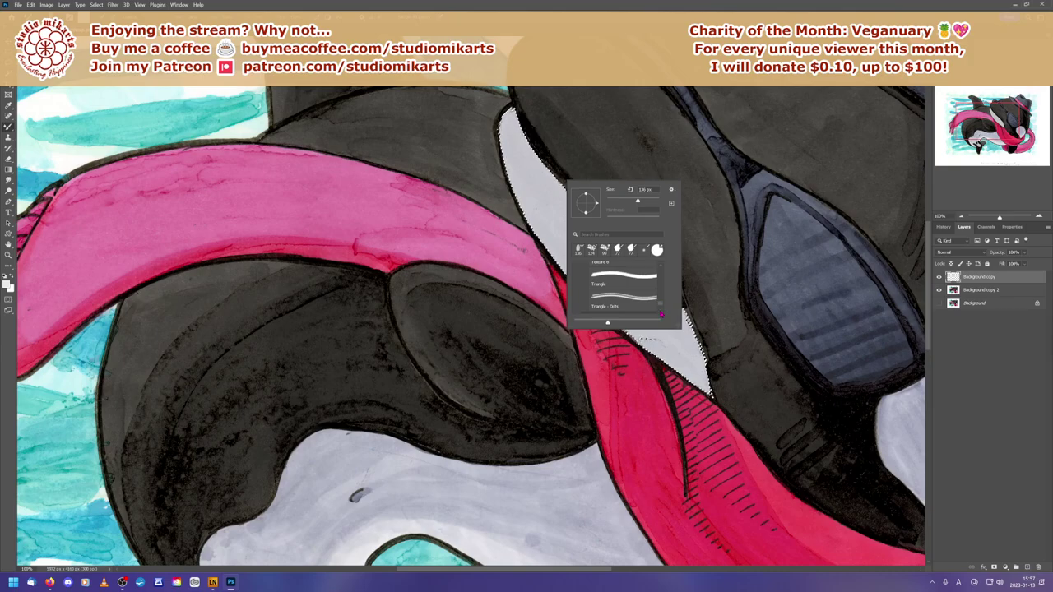
pyautogui.scroll(-2, 660, 313)
# Step: Look through the remaining legacy brush sets past Faux Finish Brushes and expand the Wet Media Brushes set
pyautogui.scroll(3, 538, 263)
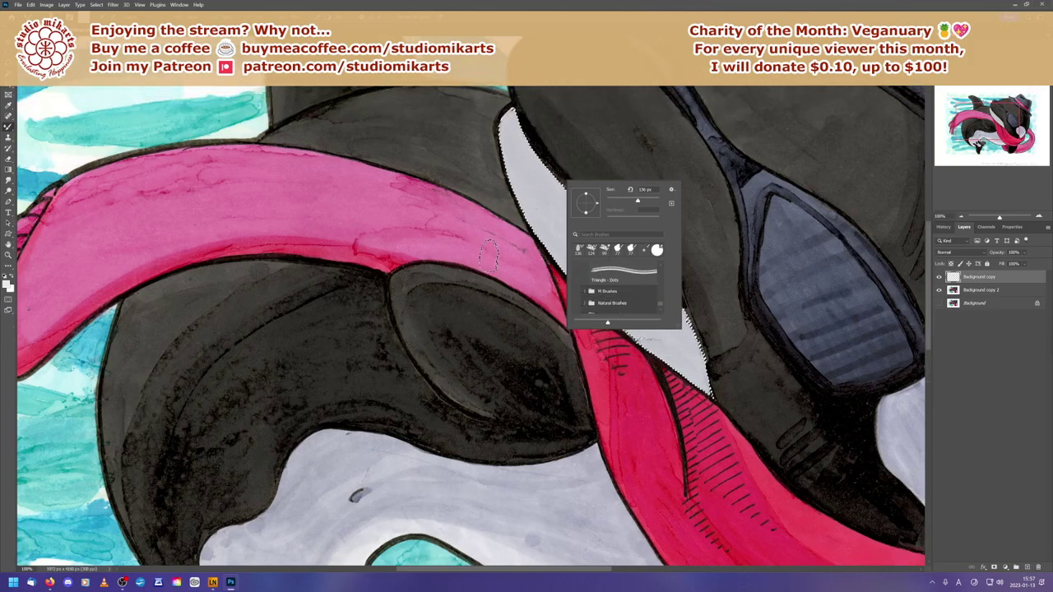
pyautogui.scroll(-1, 625, 287)
pyautogui.scroll(-2, 618, 285)
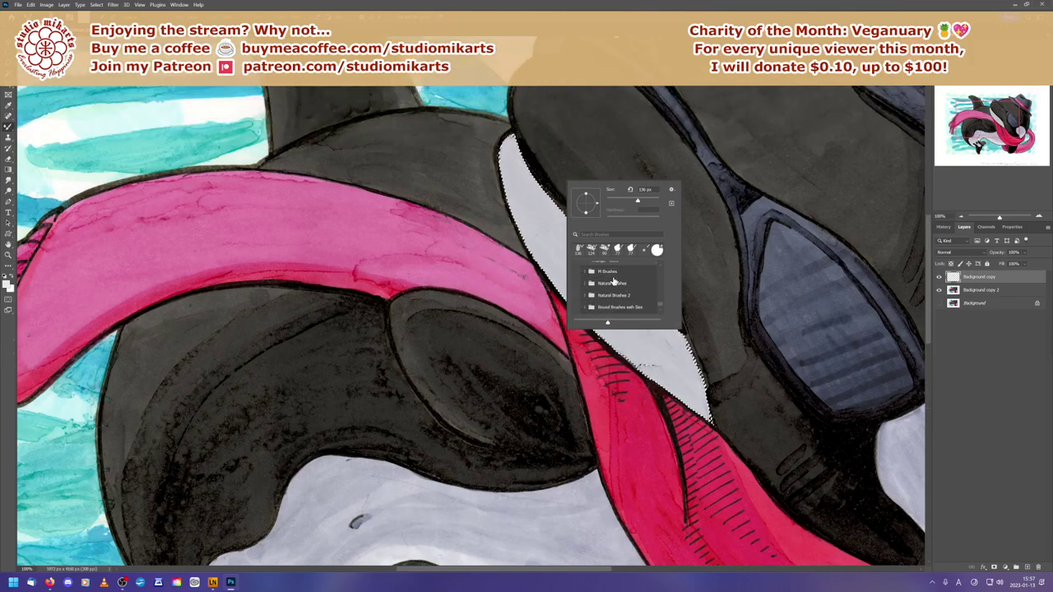
pyautogui.scroll(-3, 649, 280)
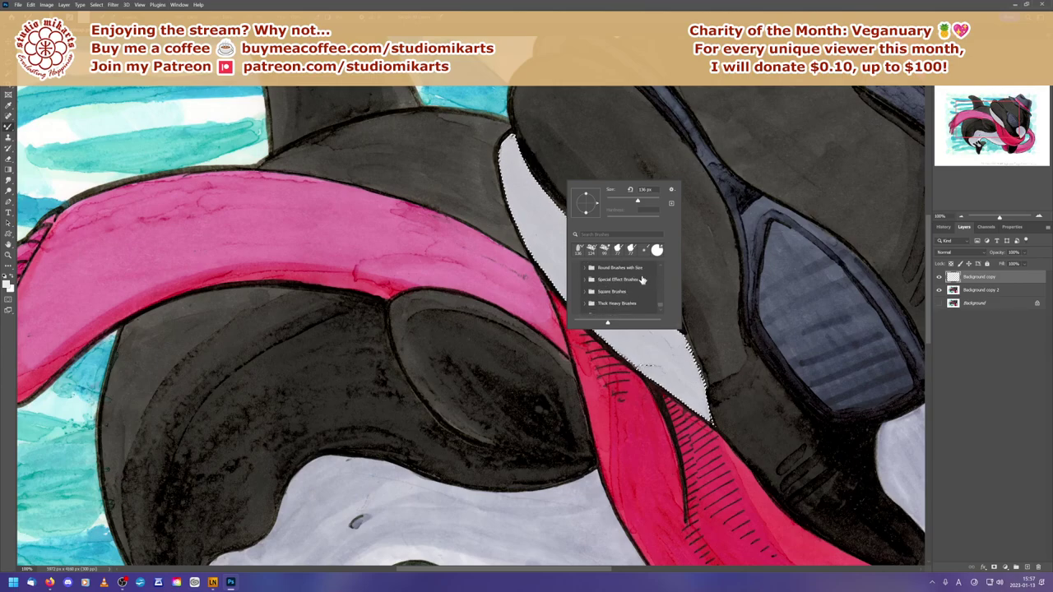
pyautogui.scroll(-1, 641, 280)
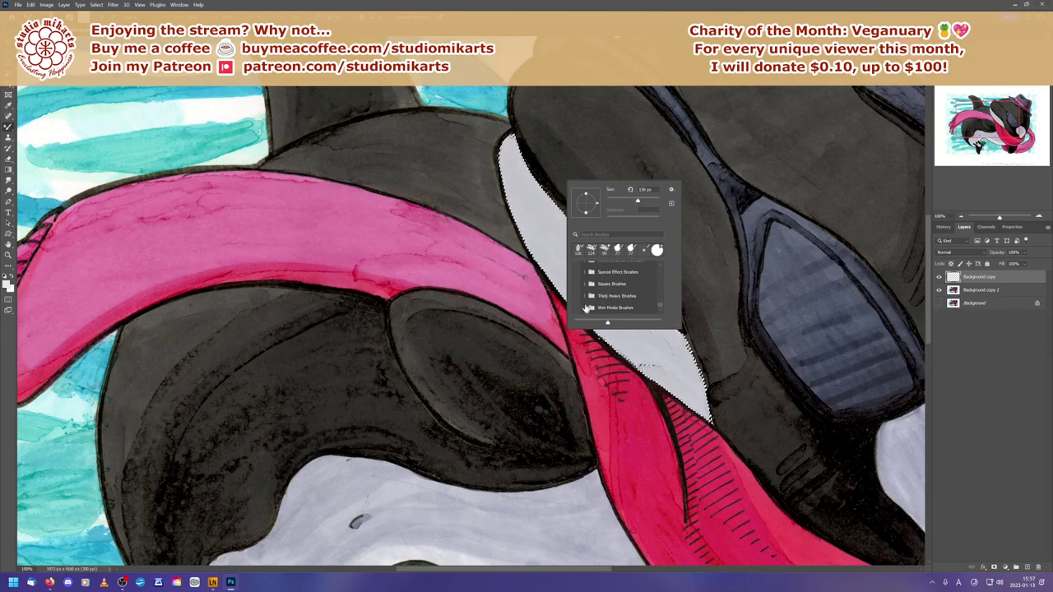
pyautogui.click(587, 310)
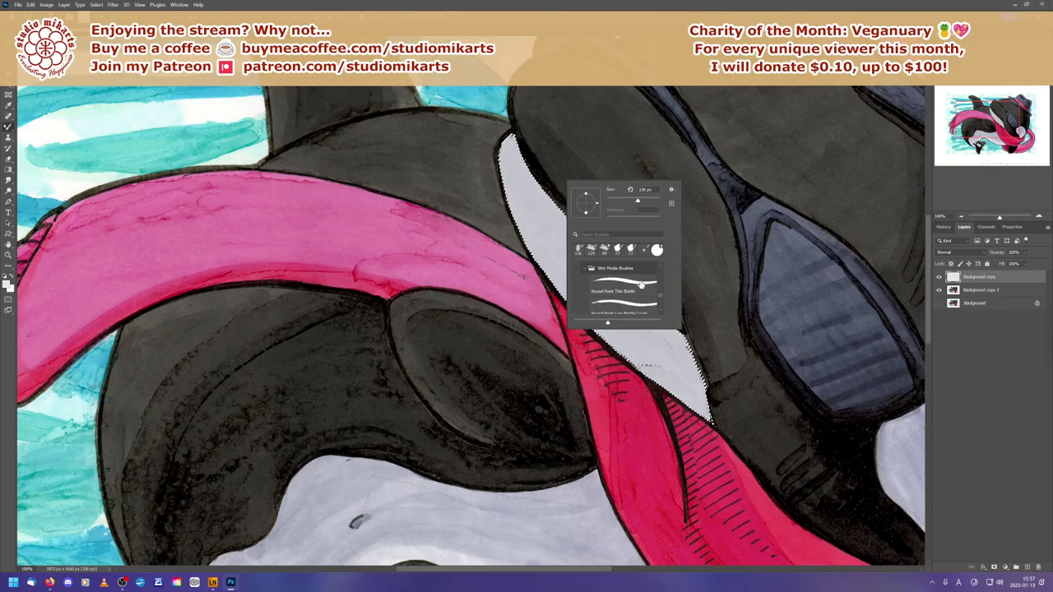
# Step: Examine the stroke previews of the bristle, dry brush, oil and watercolor presets in the legacy Wet Media Brushes set
pyautogui.scroll(-1, 641, 283)
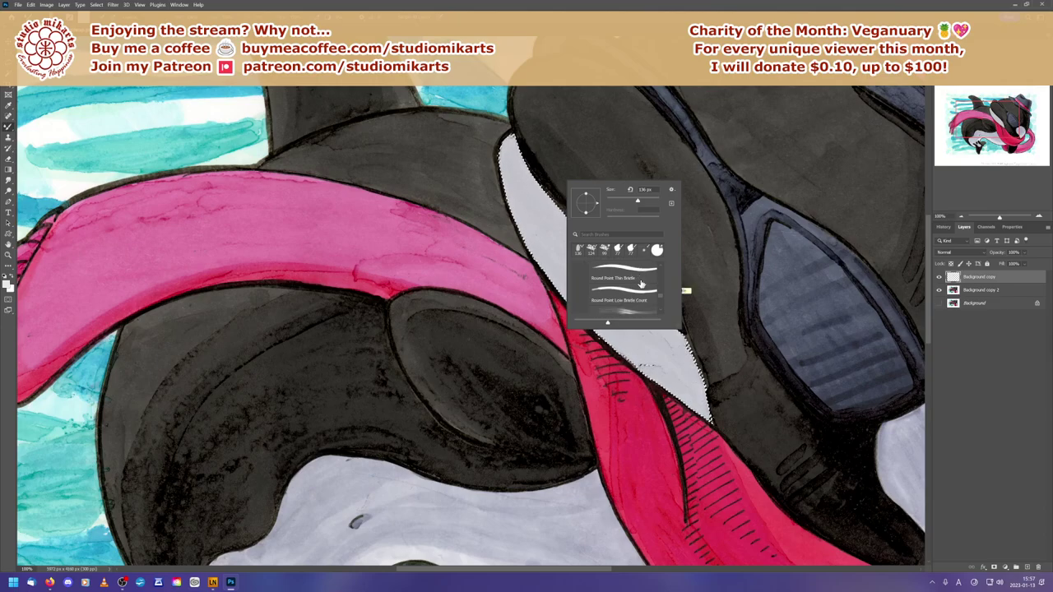
pyautogui.scroll(-1, 641, 283)
pyautogui.scroll(-3, 640, 284)
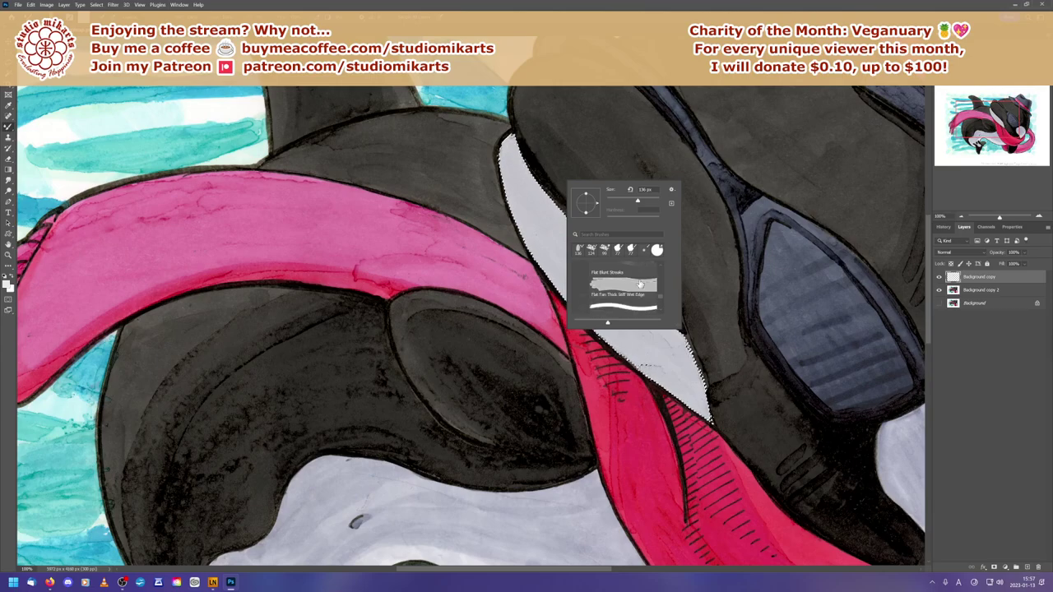
pyautogui.scroll(-4, 641, 284)
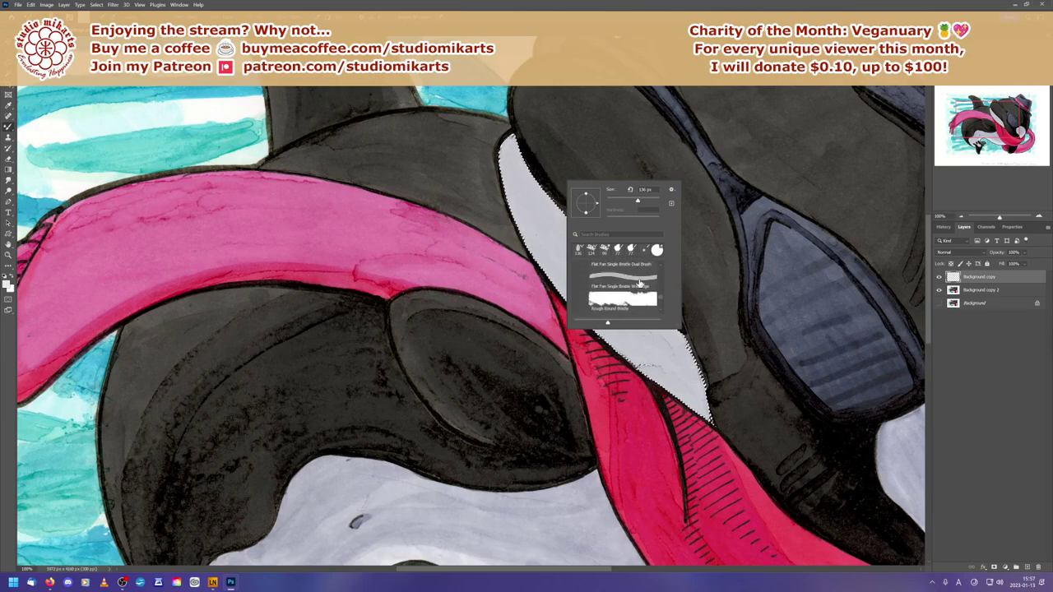
pyautogui.scroll(-1, 640, 283)
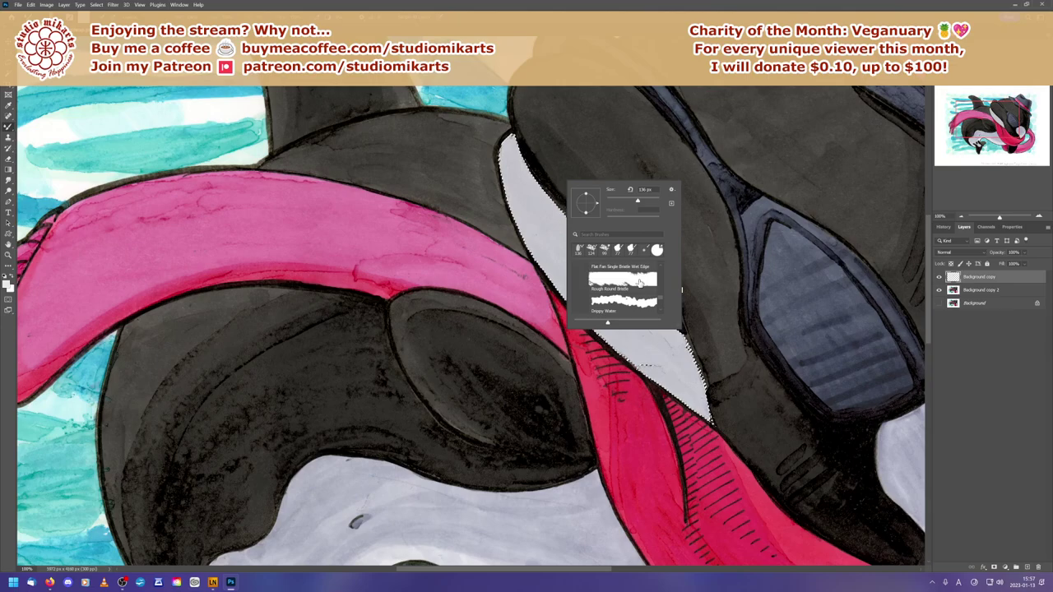
pyautogui.scroll(-1, 640, 282)
pyautogui.scroll(-4, 640, 283)
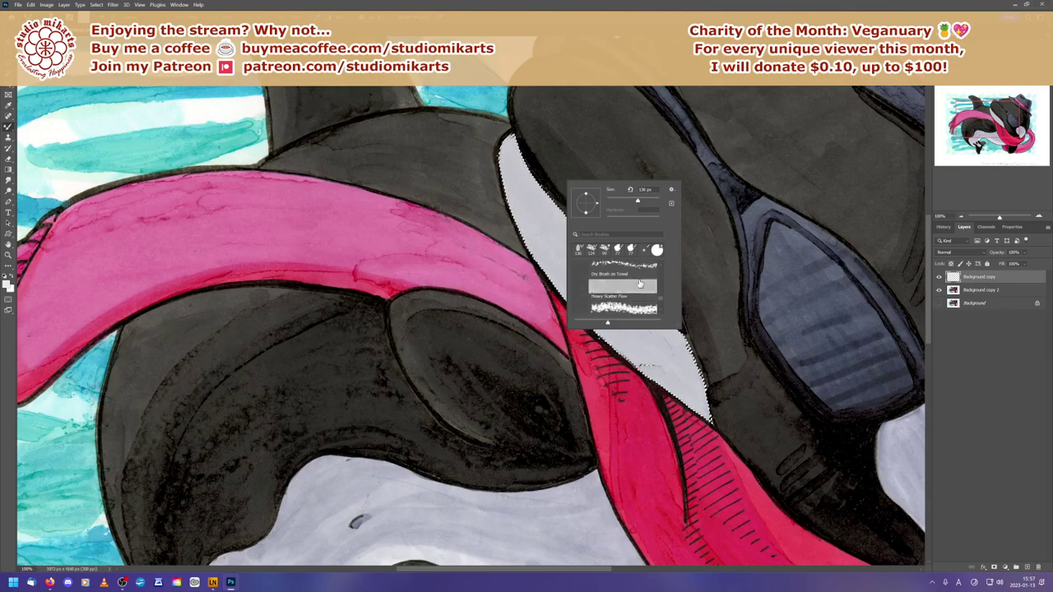
pyautogui.scroll(-5, 640, 283)
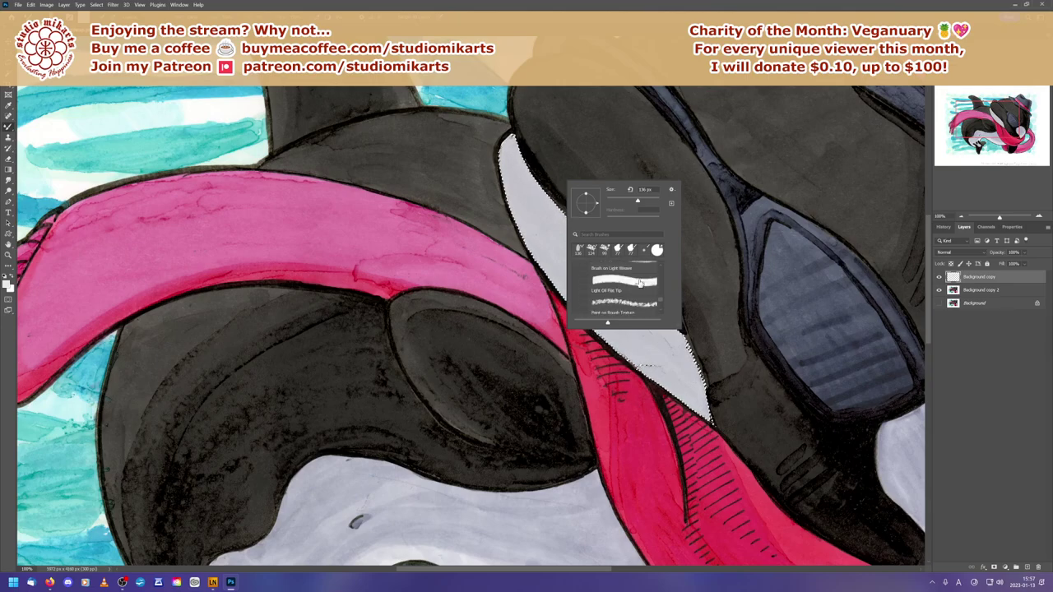
pyautogui.scroll(-1, 640, 284)
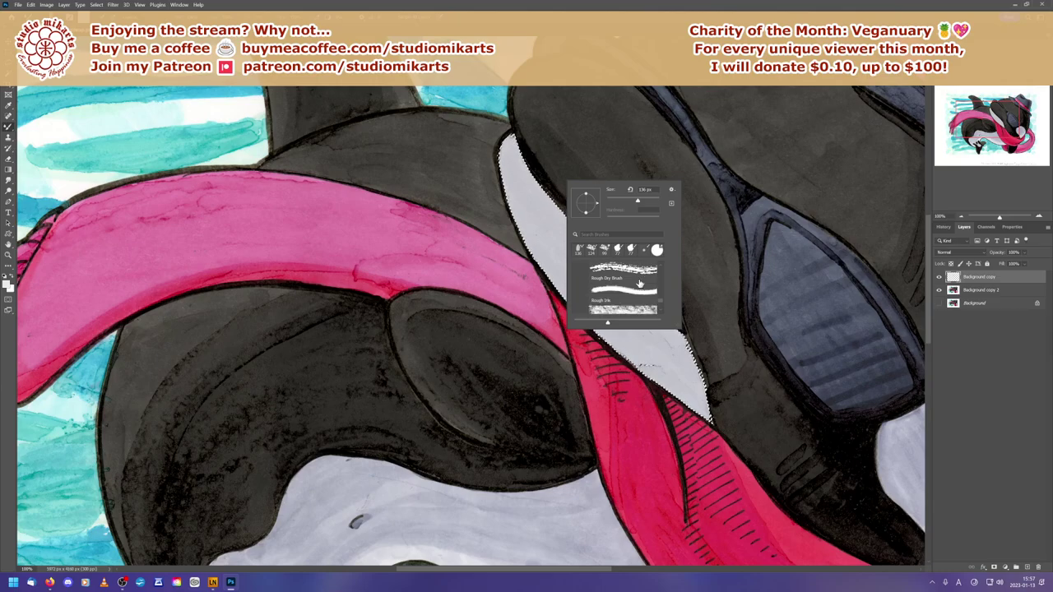
pyautogui.scroll(-4, 640, 283)
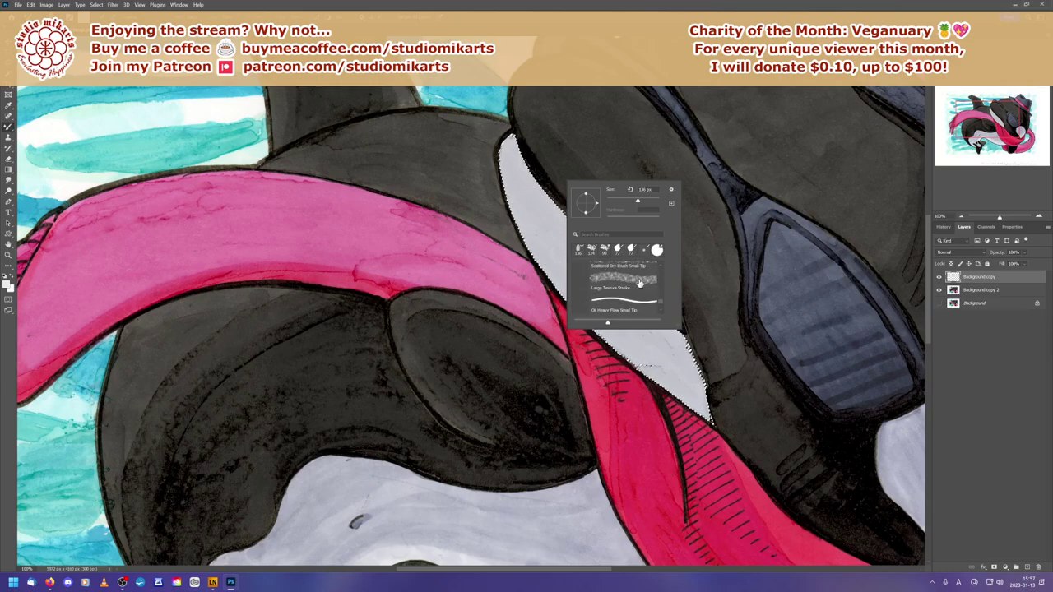
pyautogui.scroll(-6, 639, 283)
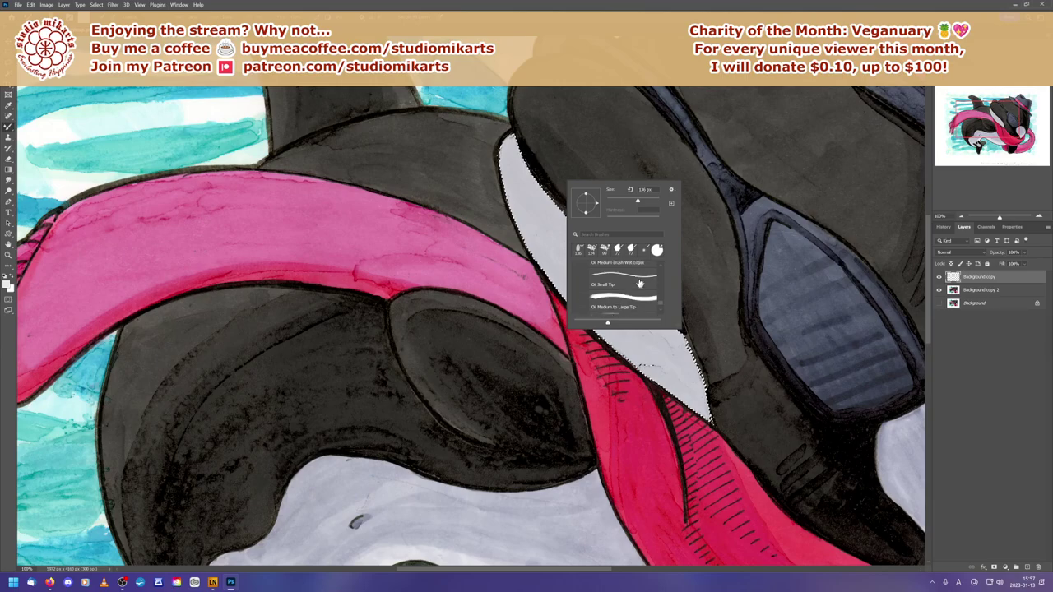
pyautogui.scroll(-4, 639, 283)
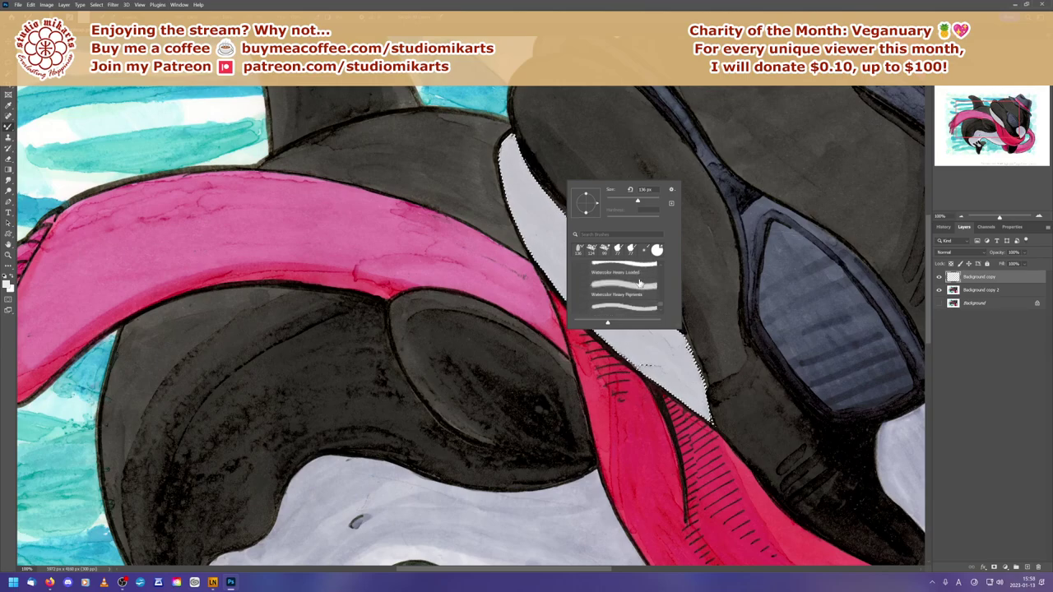
pyautogui.scroll(2, 639, 283)
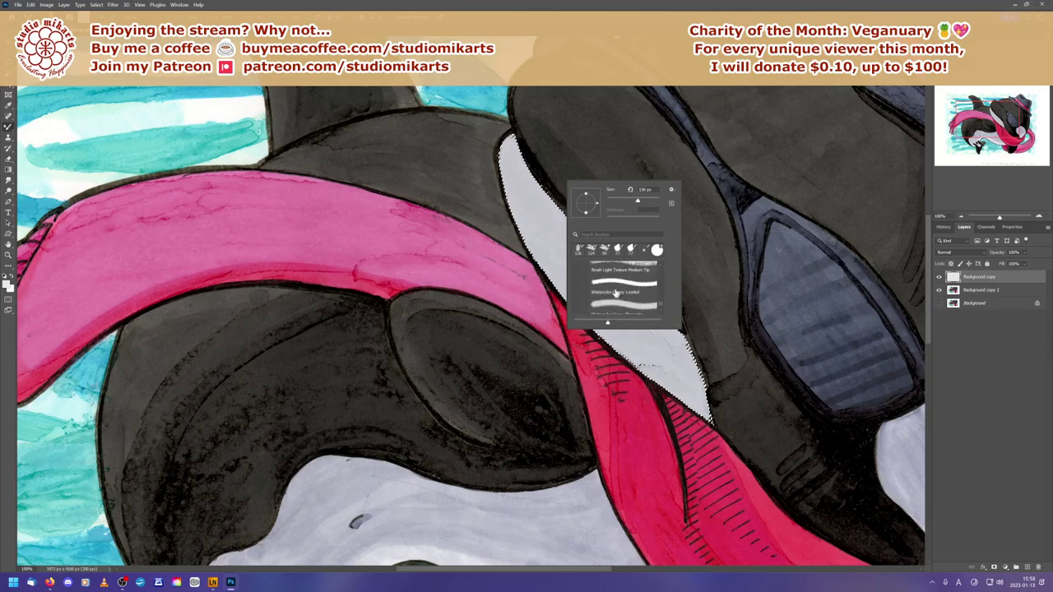
# Step: Try a white highlight stroke with Watercolor Heavy Loaded at 83 px on the selected jaw's upper end, and undo it
pyautogui.click(640, 284)
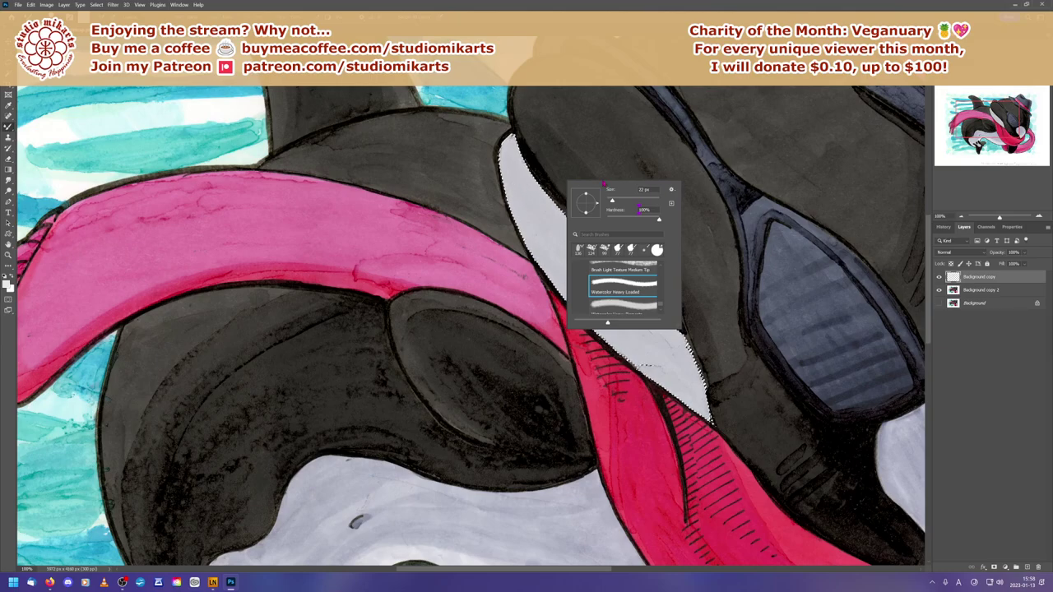
pyautogui.moveTo(630, 200); pyautogui.dragTo(628, 199)
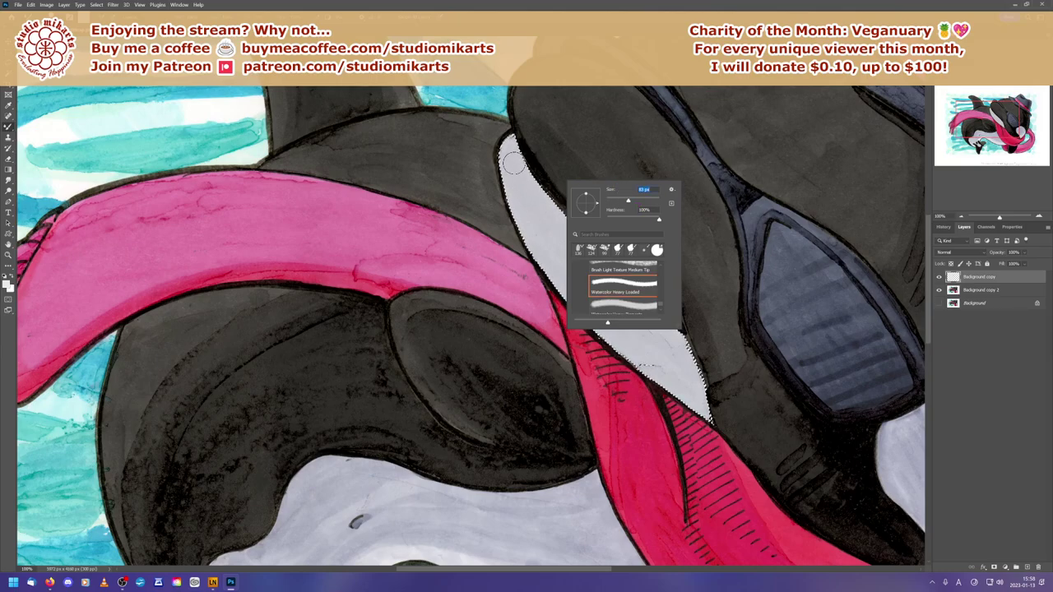
pyautogui.moveTo(512, 168); pyautogui.dragTo(517, 185)
pyautogui.hotkey('ctrl', 'z')
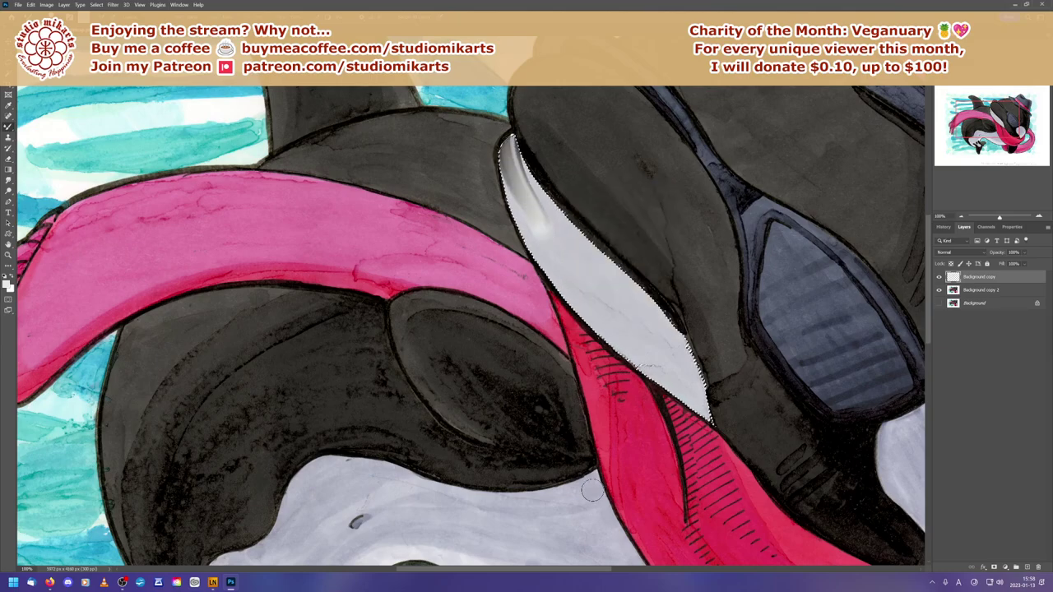
# Step: Reopen the brush presets and collapse the main Dry Media Brushes and Wet Media Brushes groups
pyautogui.rightClick(540, 229)
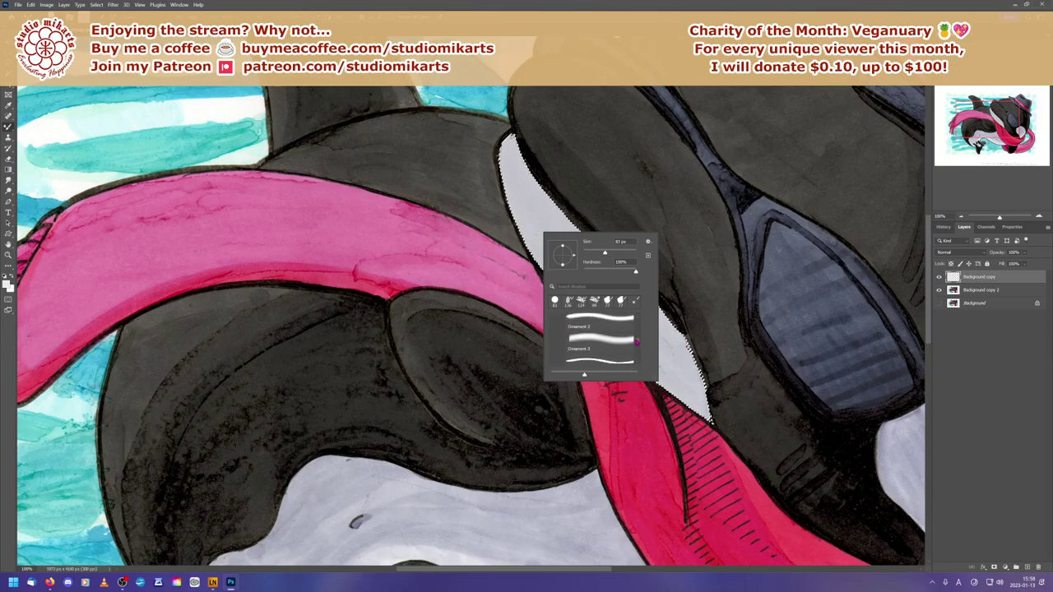
pyautogui.moveTo(638, 338); pyautogui.dragTo(640, 317)
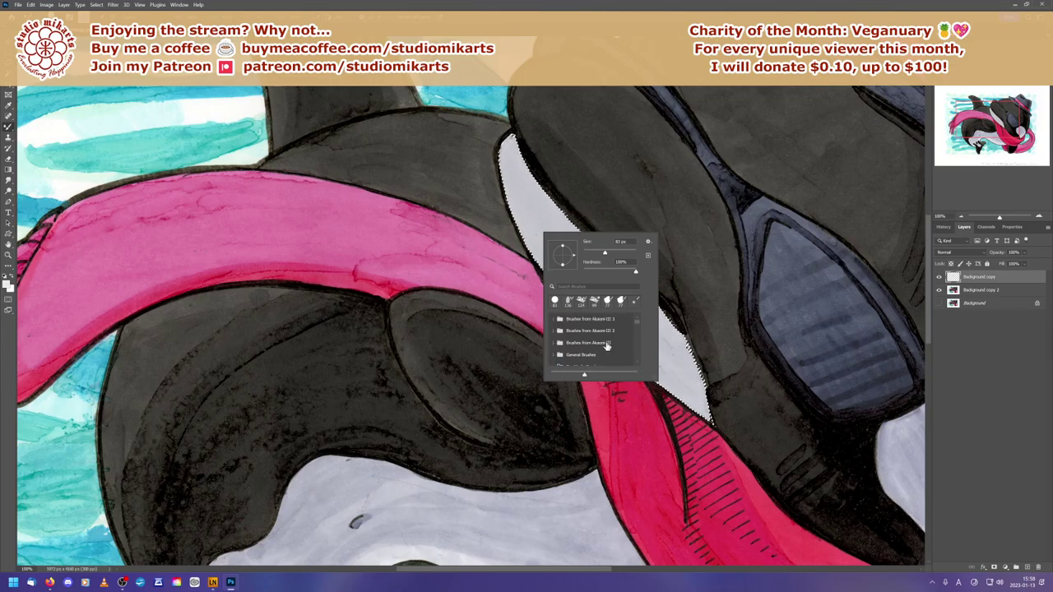
pyautogui.moveTo(638, 355); pyautogui.dragTo(634, 372)
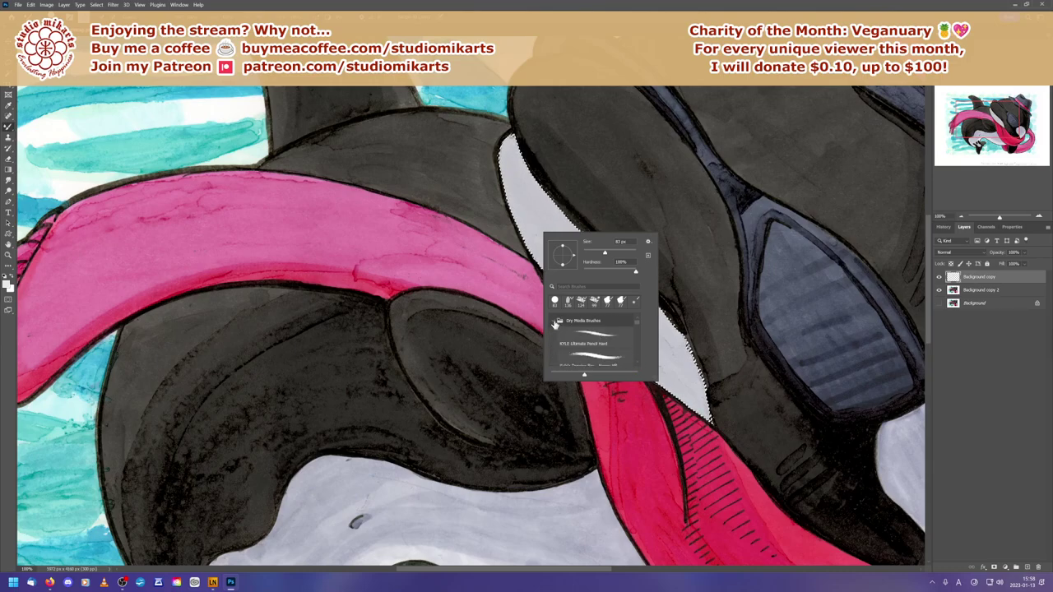
pyautogui.click(559, 321)
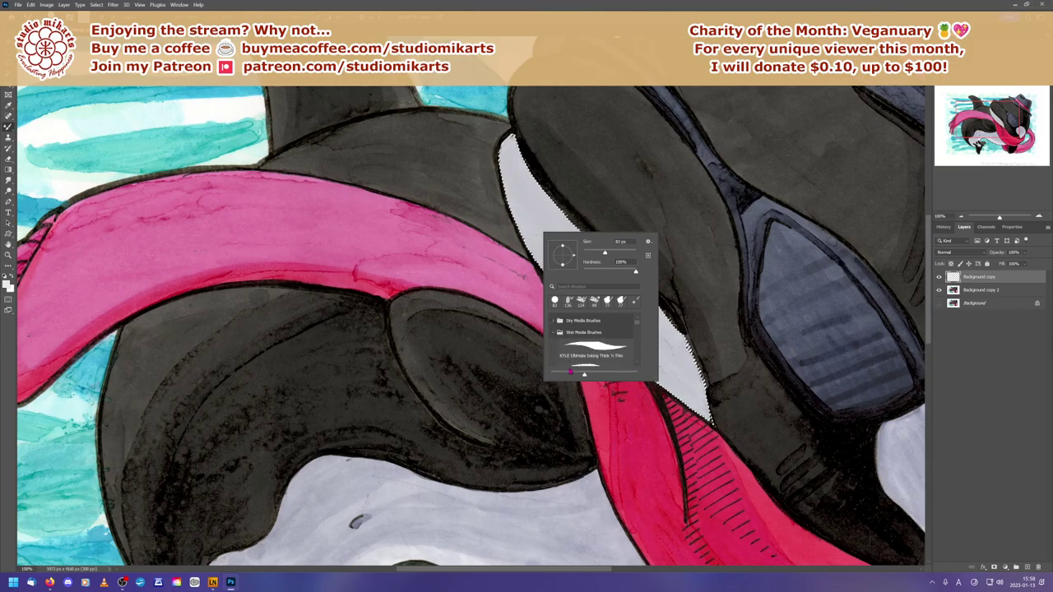
pyautogui.click(556, 335)
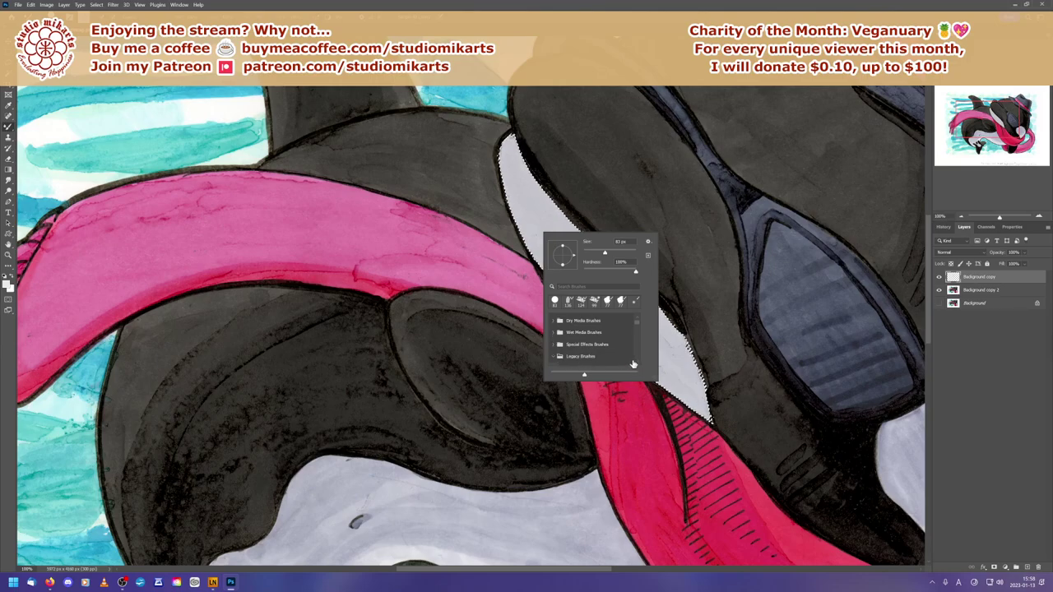
# Step: Find the Dry Media Brushes set inside the Legacy Brushes group and expand it
pyautogui.scroll(-3, 637, 364)
pyautogui.scroll(-3, 637, 365)
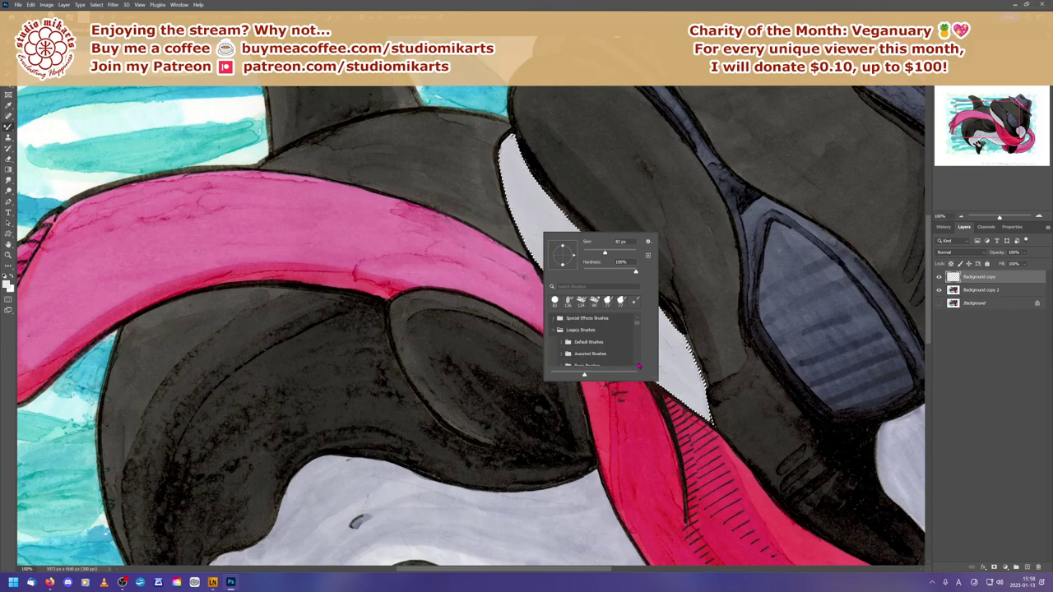
pyautogui.scroll(-1, 638, 365)
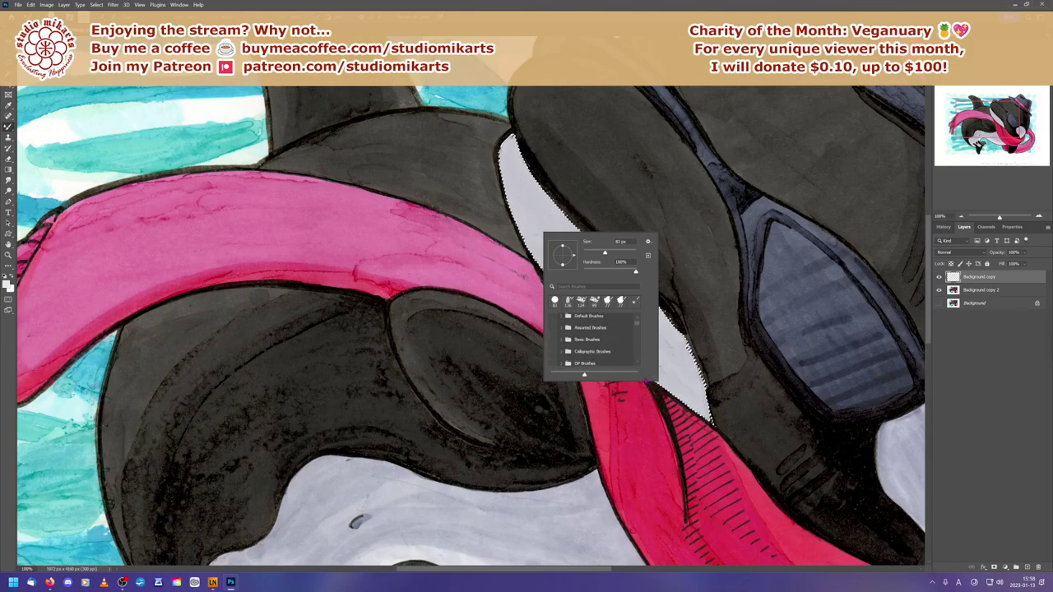
pyautogui.scroll(-3, 637, 366)
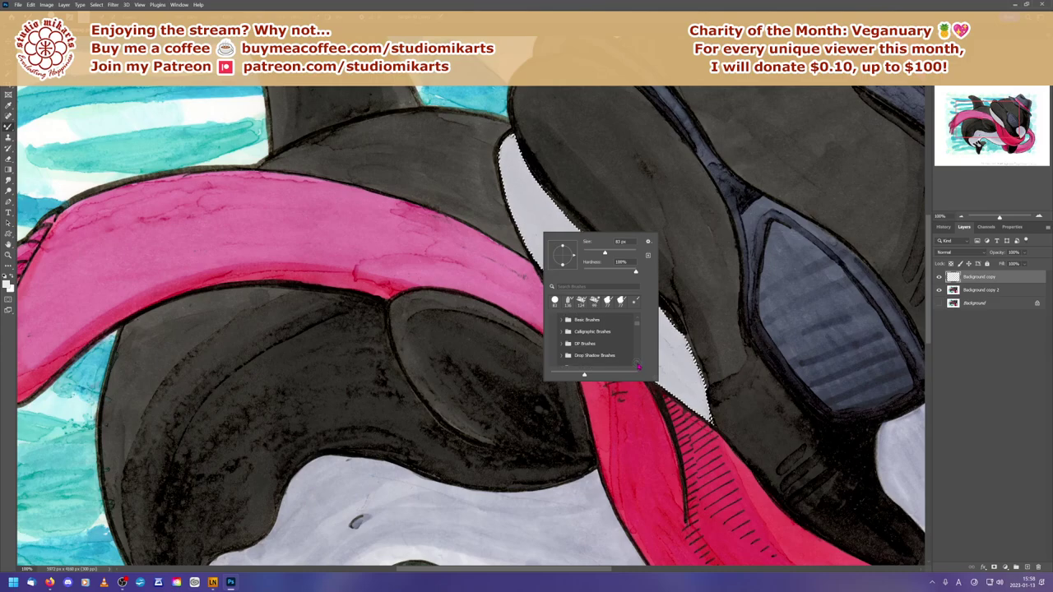
pyautogui.scroll(-1, 567, 352)
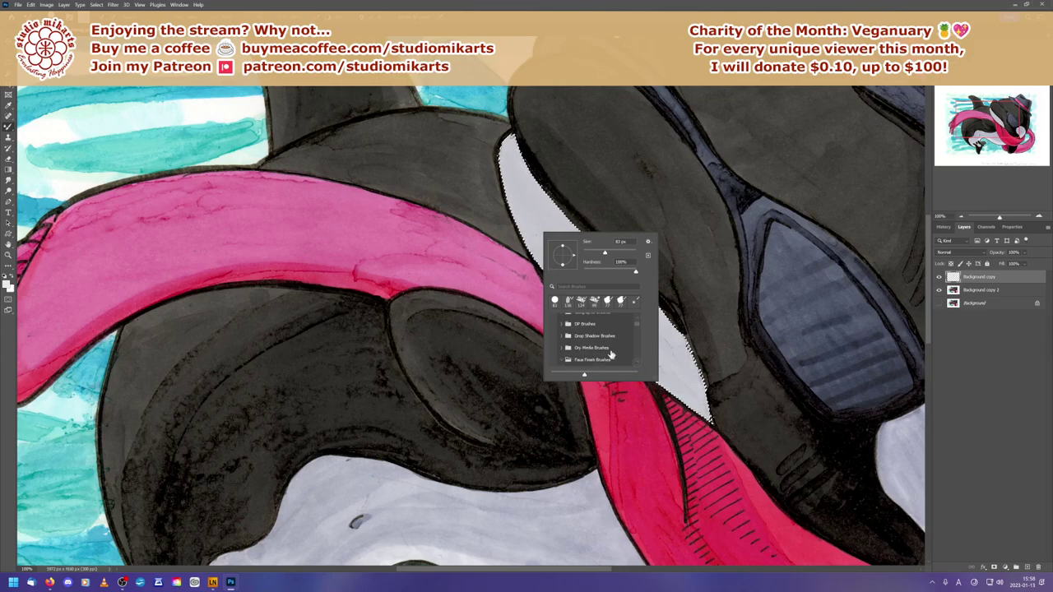
pyautogui.click(560, 348)
# Step: Pick Soft Pastel Large from the legacy Dry Media Brushes set and try a white stroke on the selected jaw's upper end
pyautogui.scroll(-2, 573, 361)
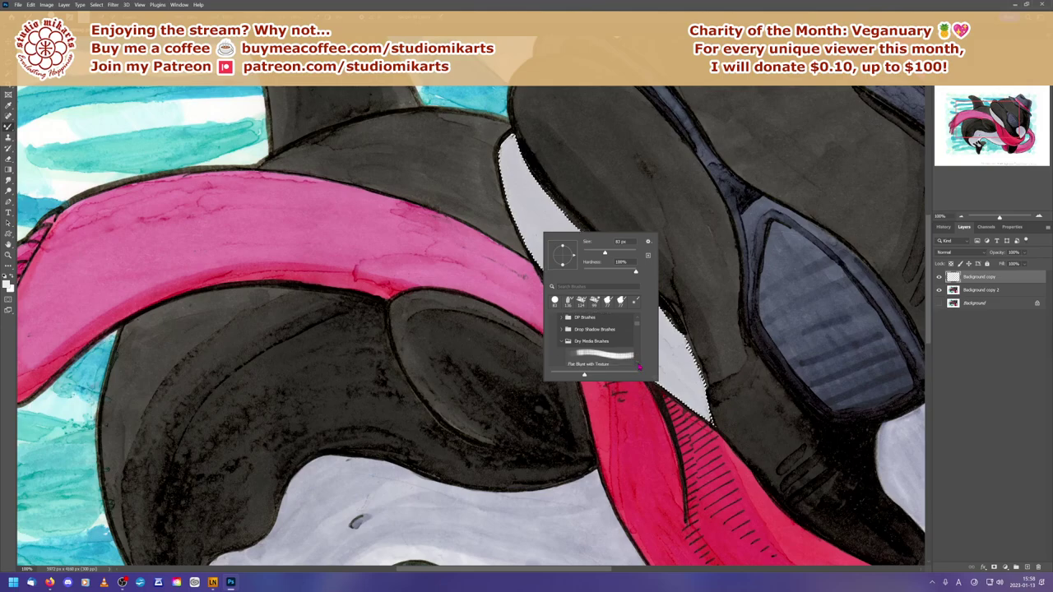
pyautogui.scroll(-3, 639, 366)
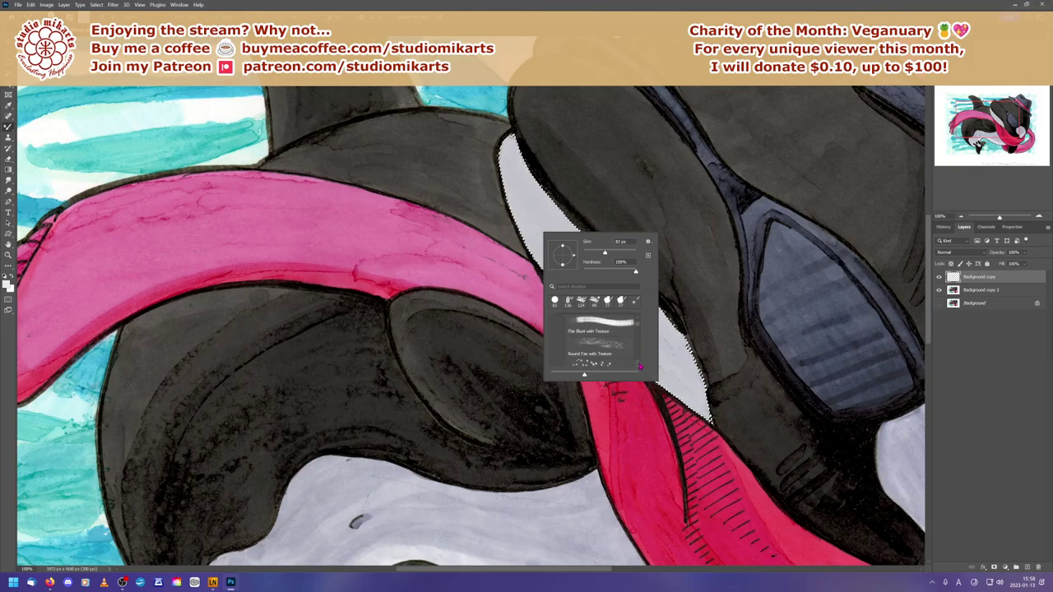
pyautogui.scroll(-2, 639, 366)
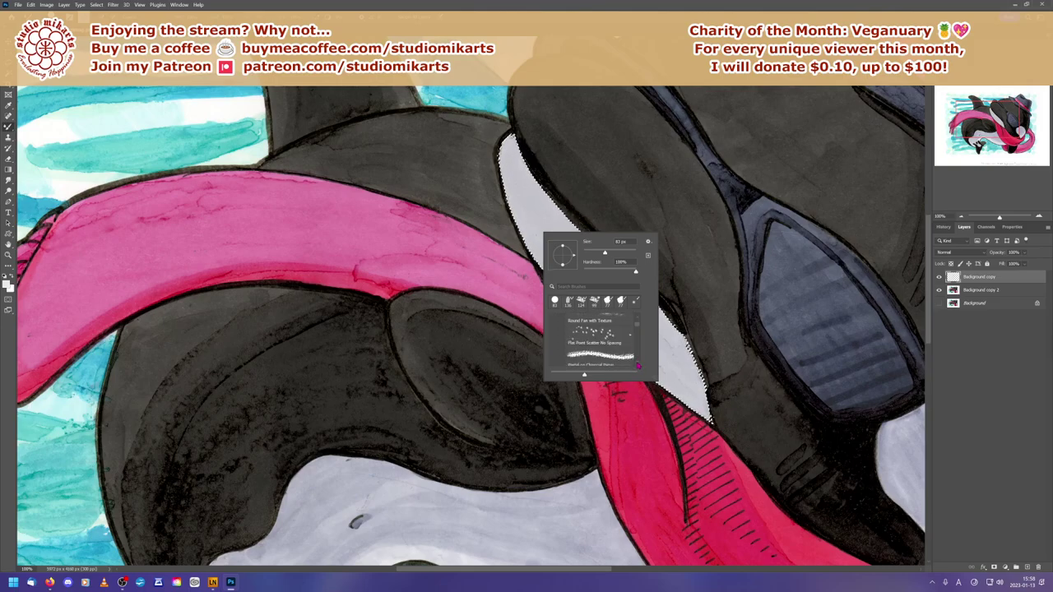
pyautogui.scroll(-3, 639, 367)
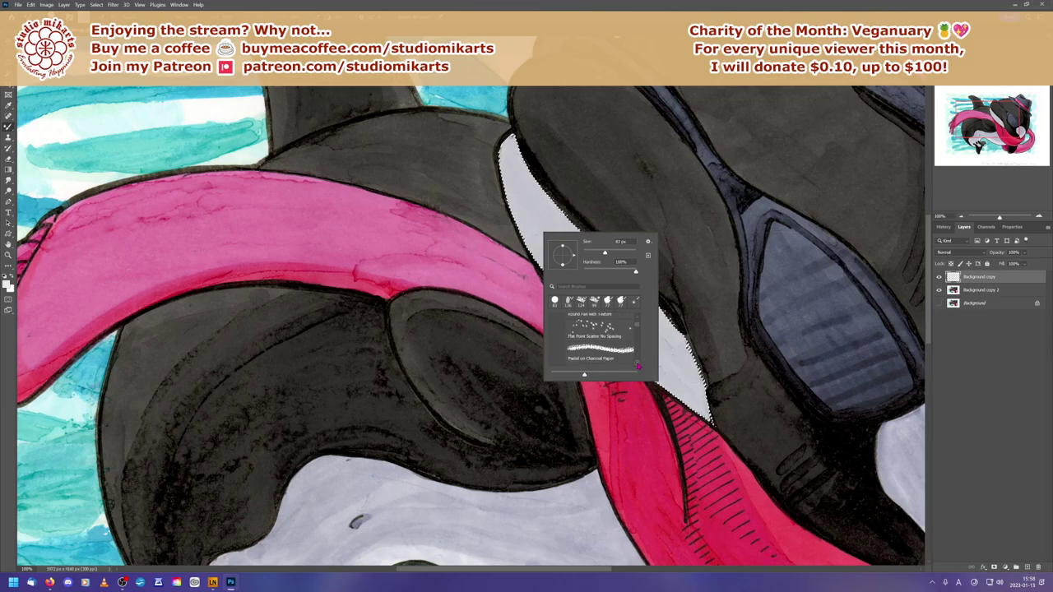
pyautogui.scroll(-2, 639, 367)
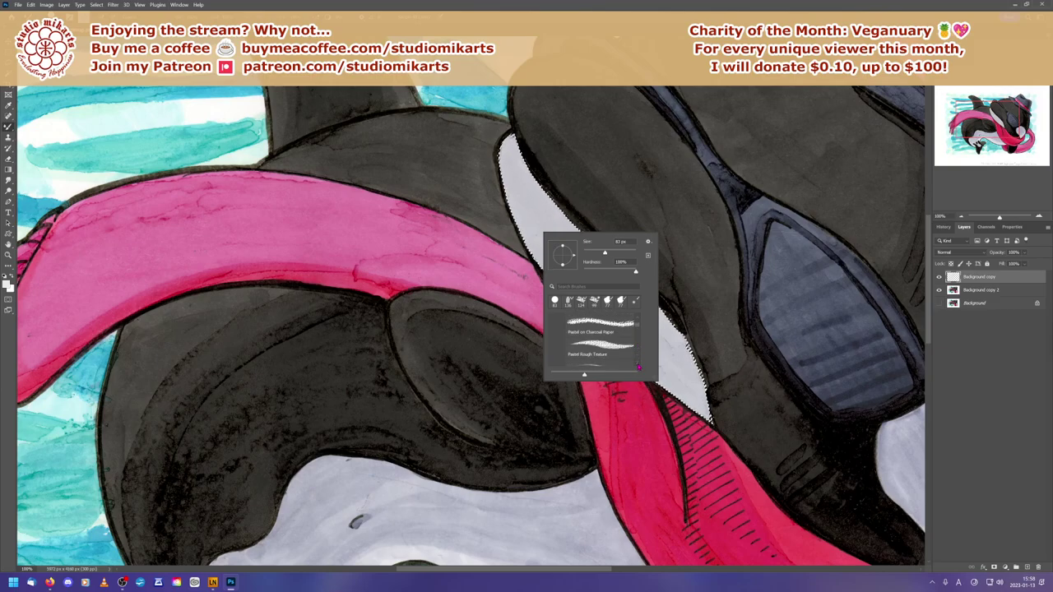
pyautogui.scroll(-3, 639, 367)
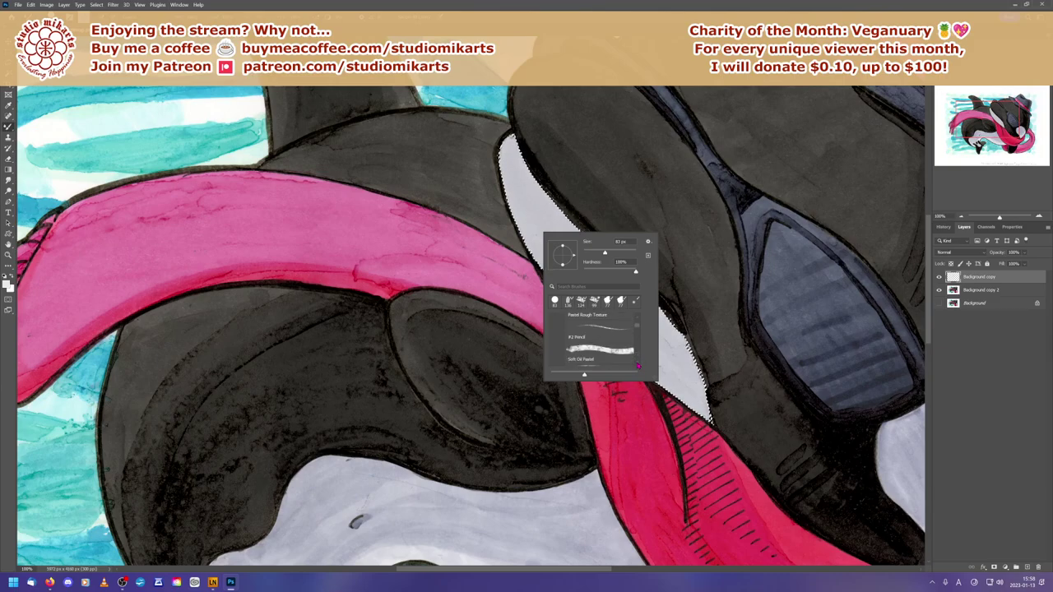
pyautogui.scroll(-3, 638, 367)
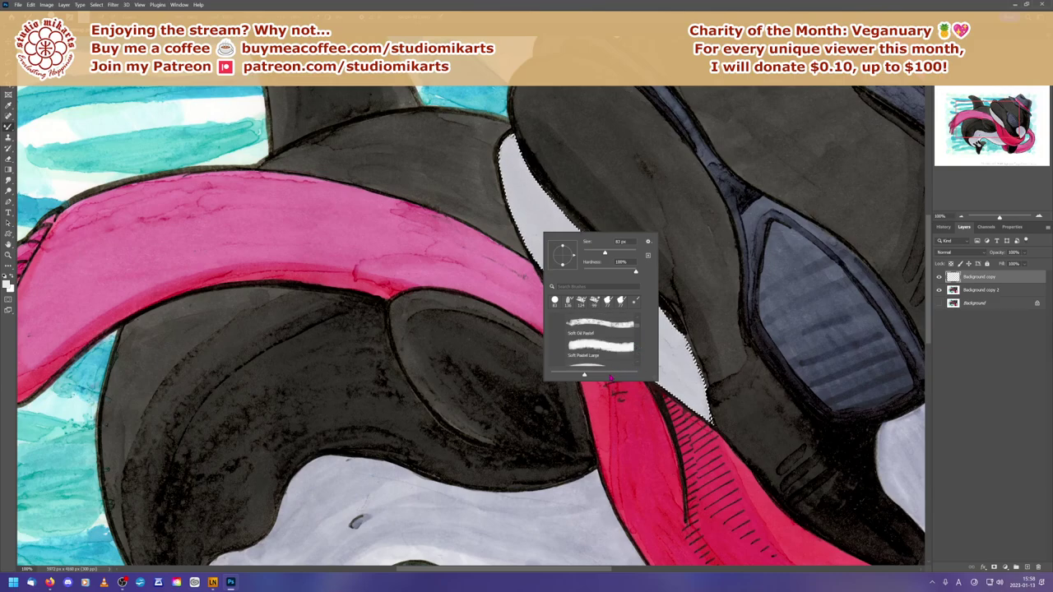
pyautogui.click(588, 352)
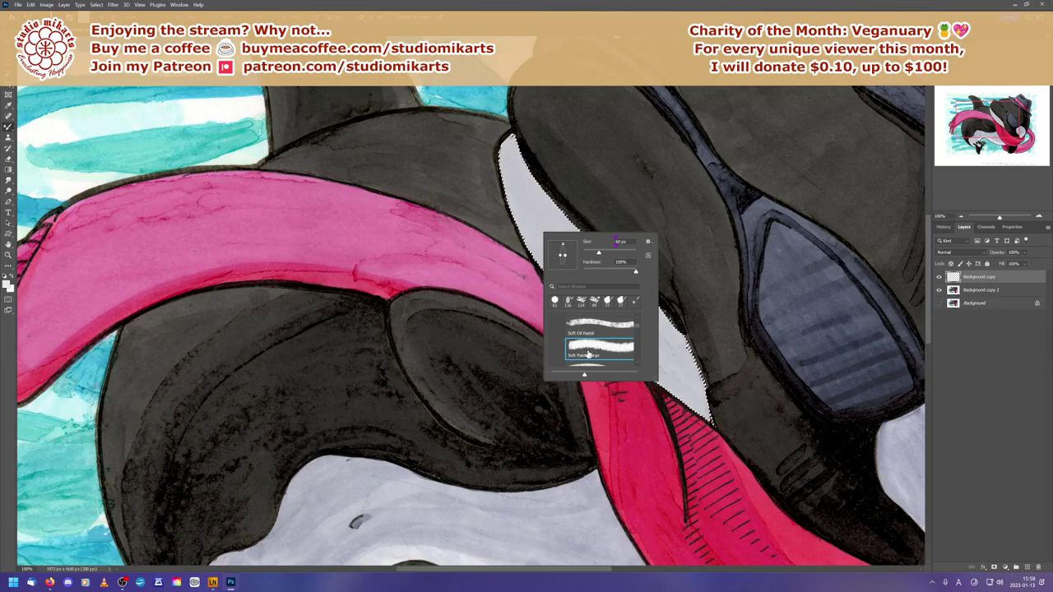
pyautogui.click(532, 196)
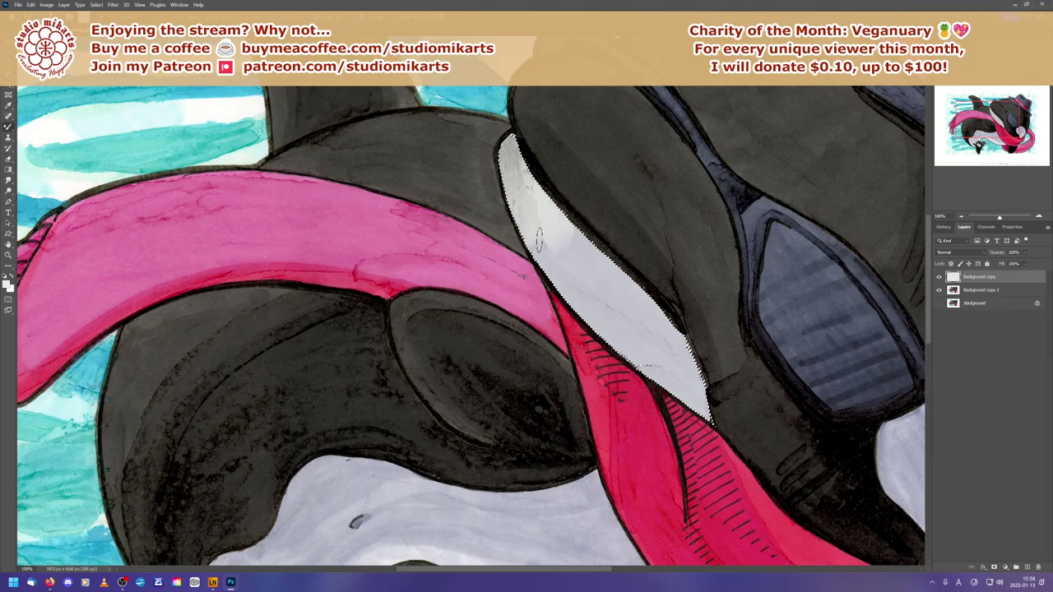
# Step: Choose the Large Graphite with Heavy Flow preset and try to paint on the jaw with the hidden Background layer active
pyautogui.click(978, 303)
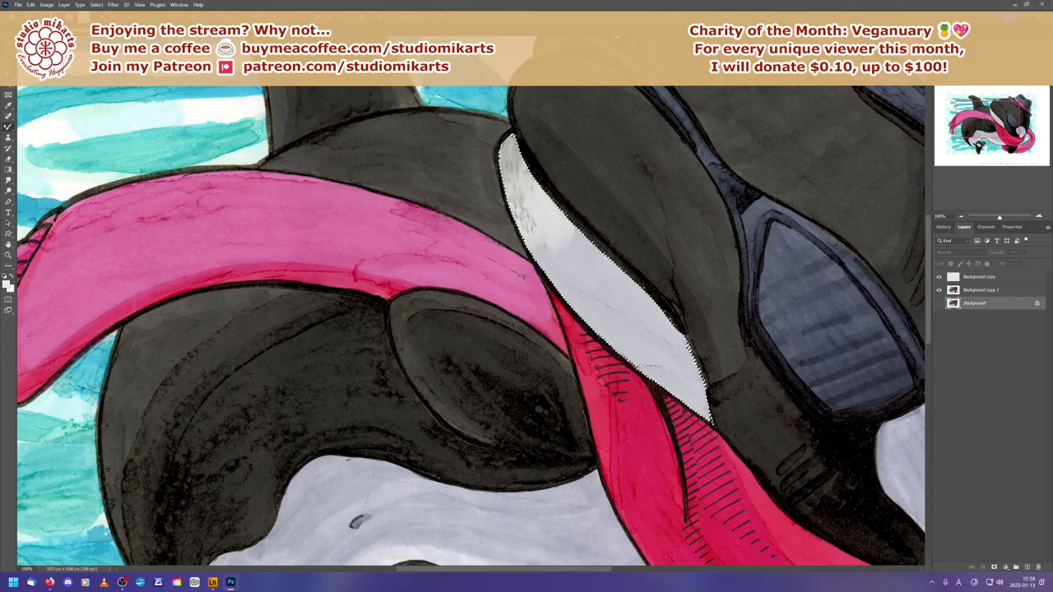
pyautogui.rightClick(566, 255)
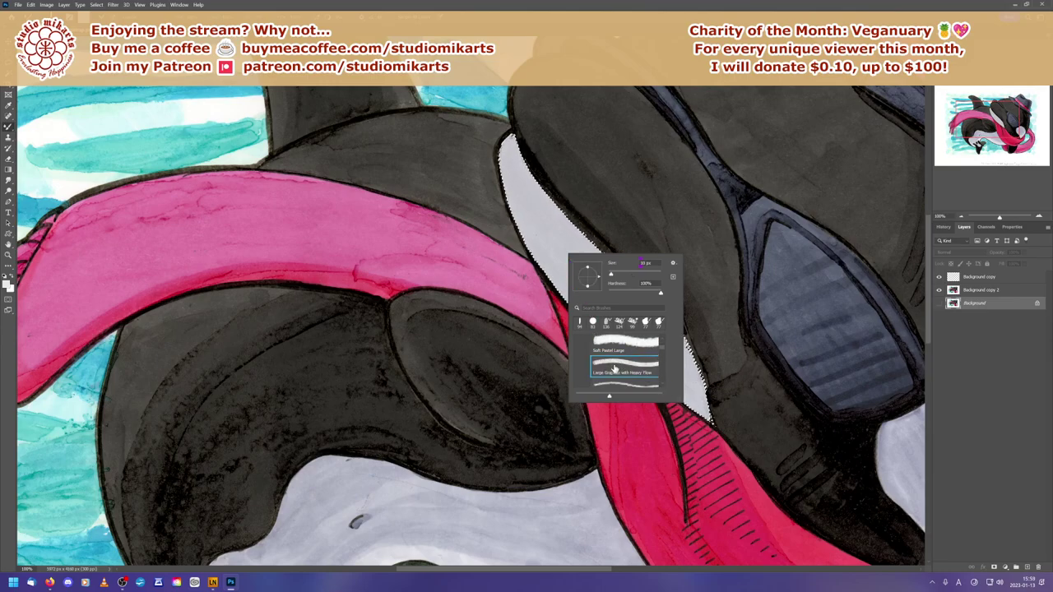
pyautogui.click(536, 263)
pyautogui.click(541, 248)
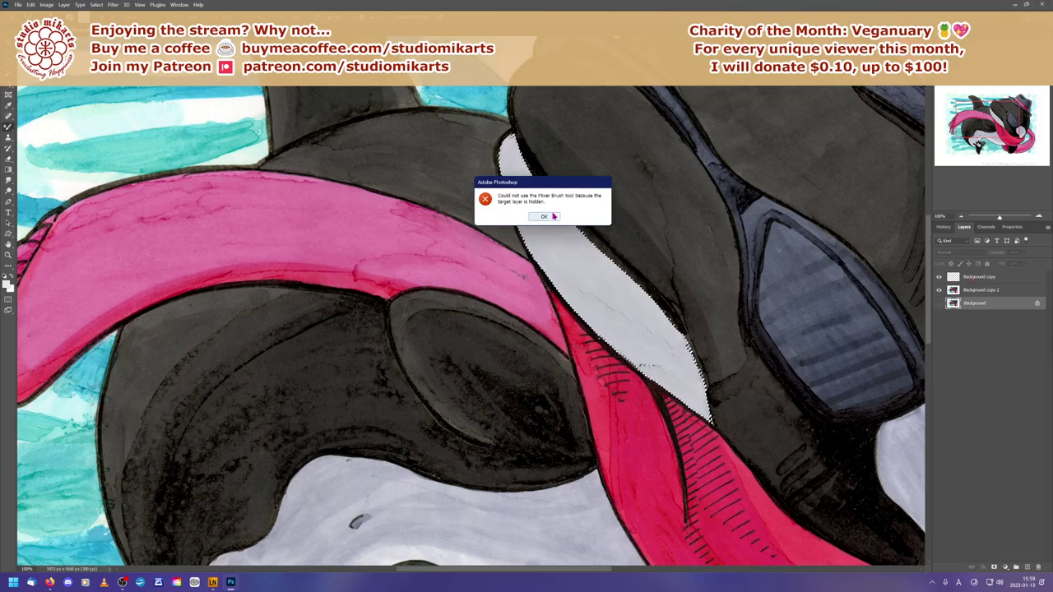
pyautogui.click(539, 219)
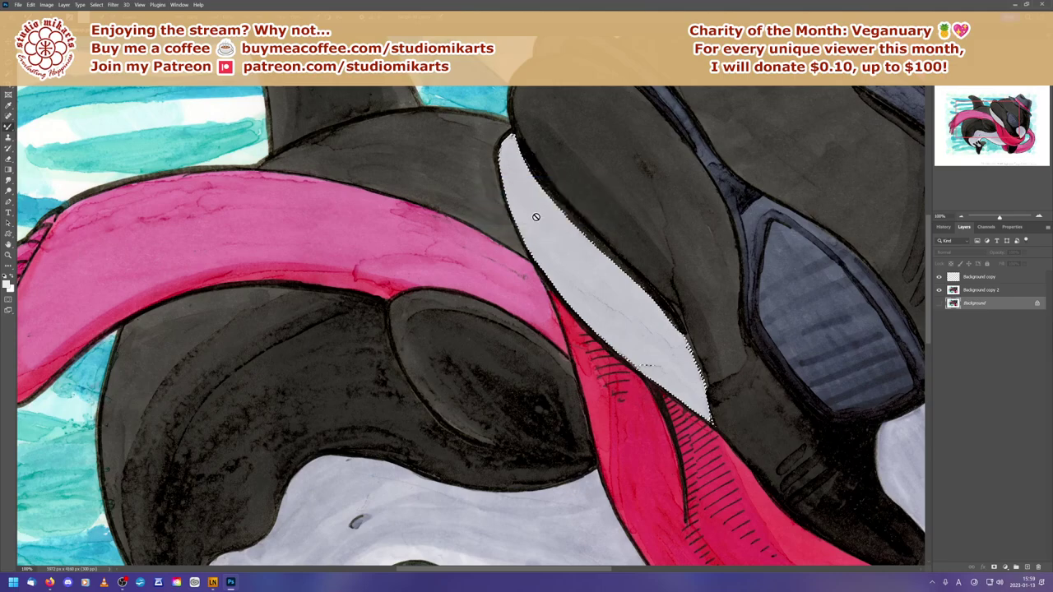
# Step: Activate the Background copy layer, try white Large Graphite with Heavy Flow strokes at 97 px on the jaw's upper part, and undo them
pyautogui.click(991, 279)
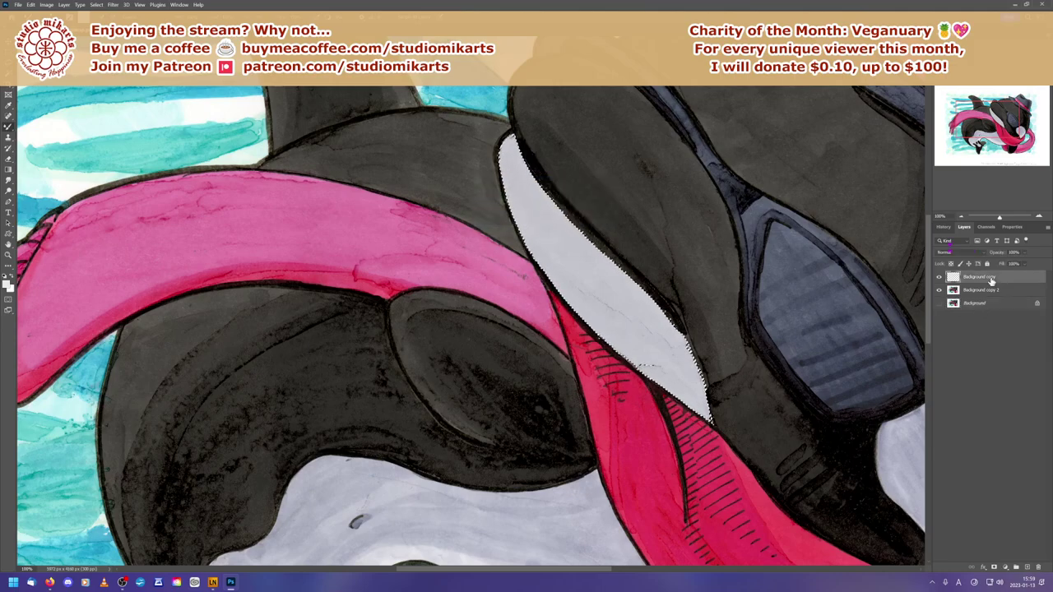
pyautogui.click(944, 227)
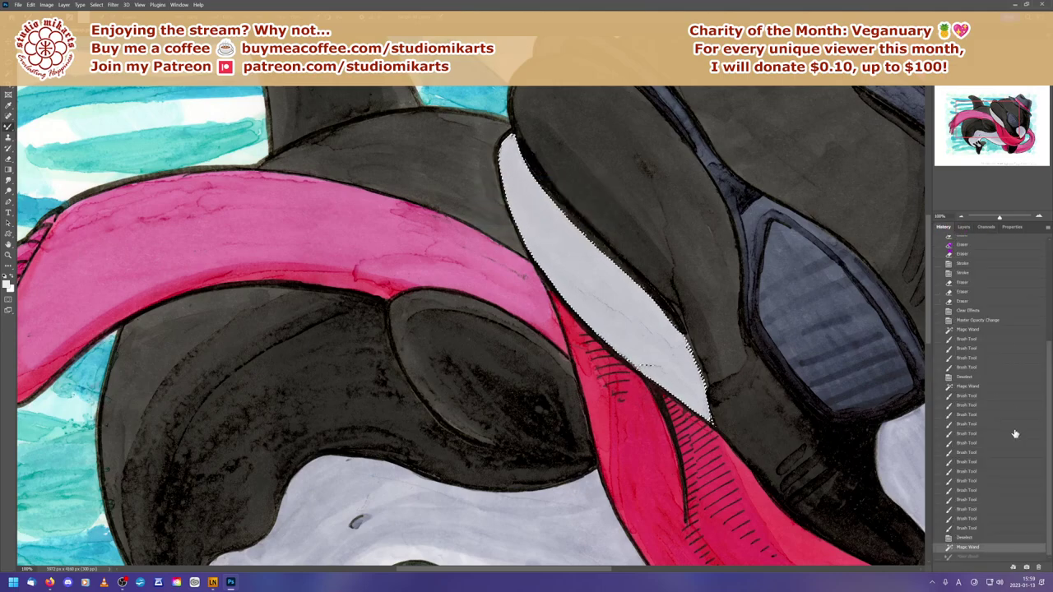
pyautogui.click(963, 227)
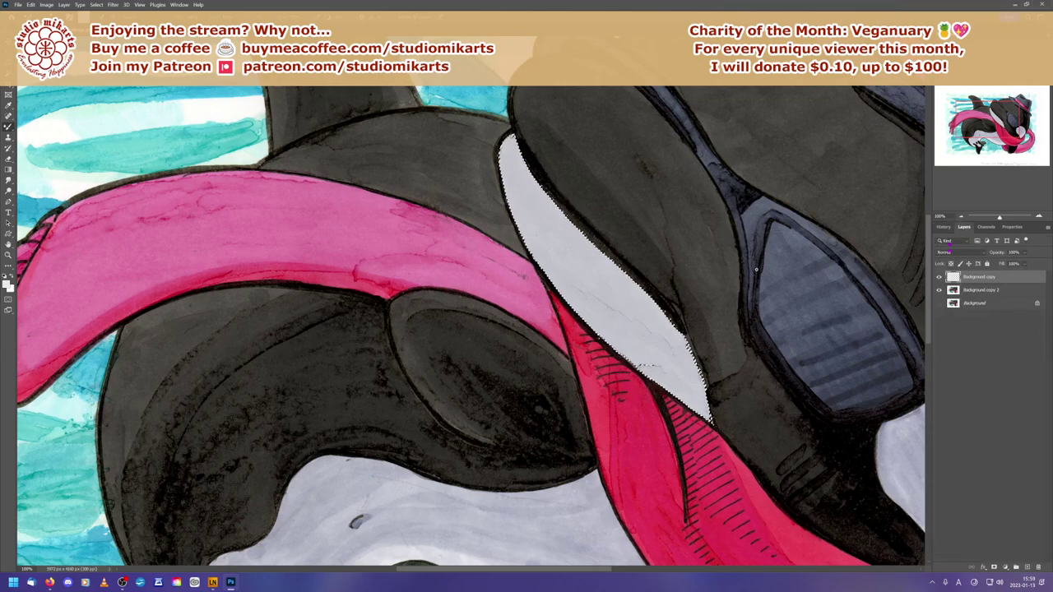
pyautogui.rightClick(551, 225)
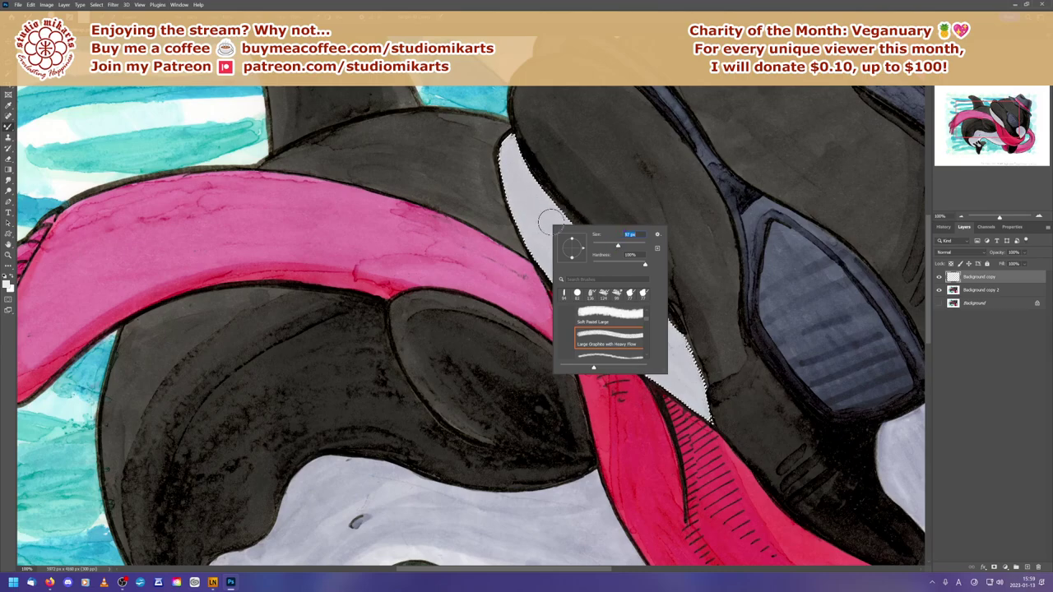
pyautogui.press('Return')
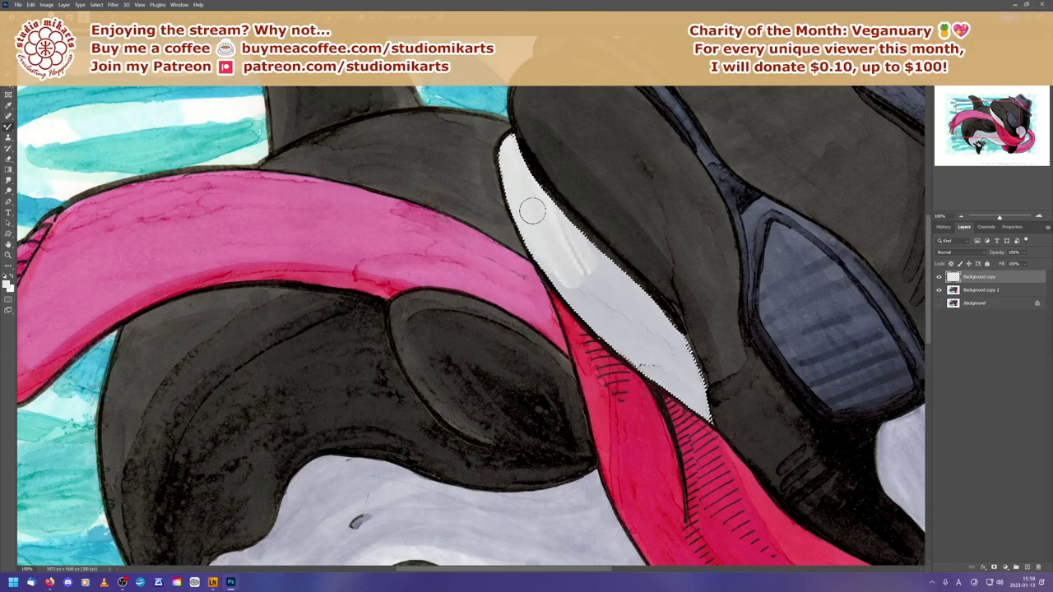
pyautogui.hotkey('shift', 'BackSpace')
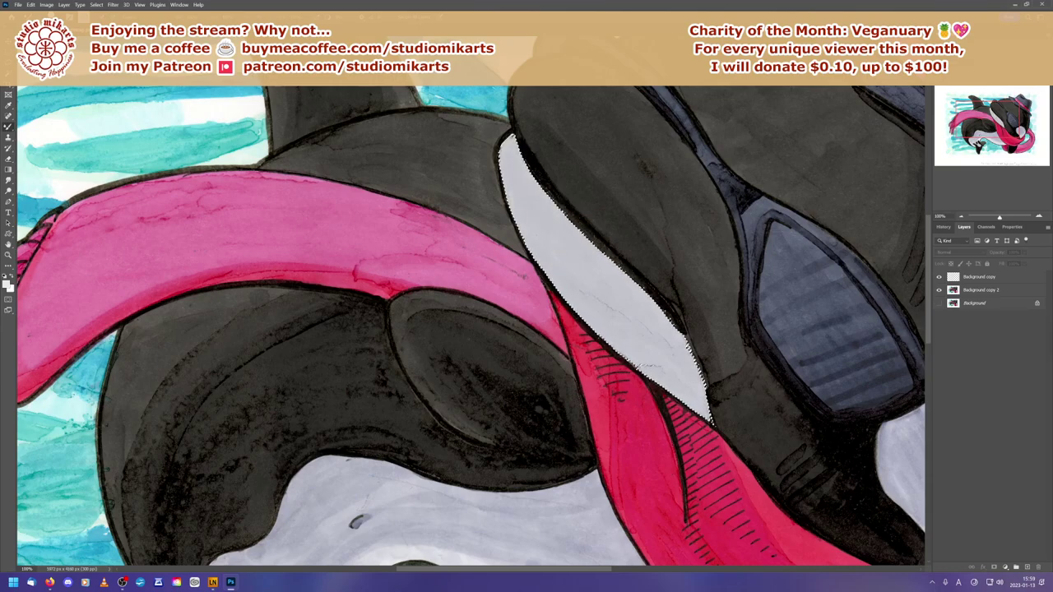
# Step: Look back through the brush groups and the legacy Dry Media Brushes set for another preset
pyautogui.rightClick(529, 211)
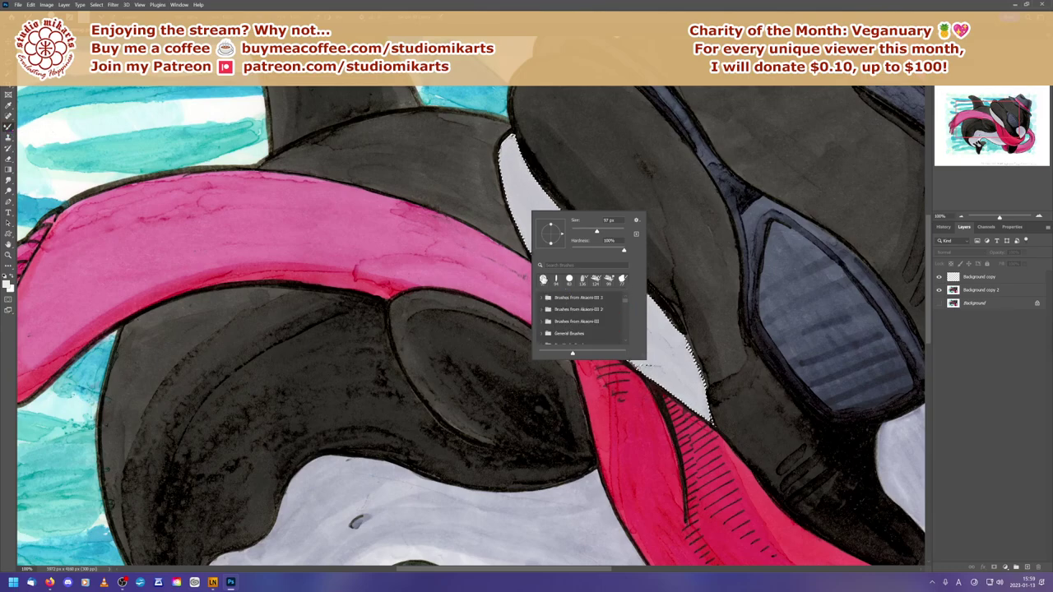
pyautogui.press('Escape')
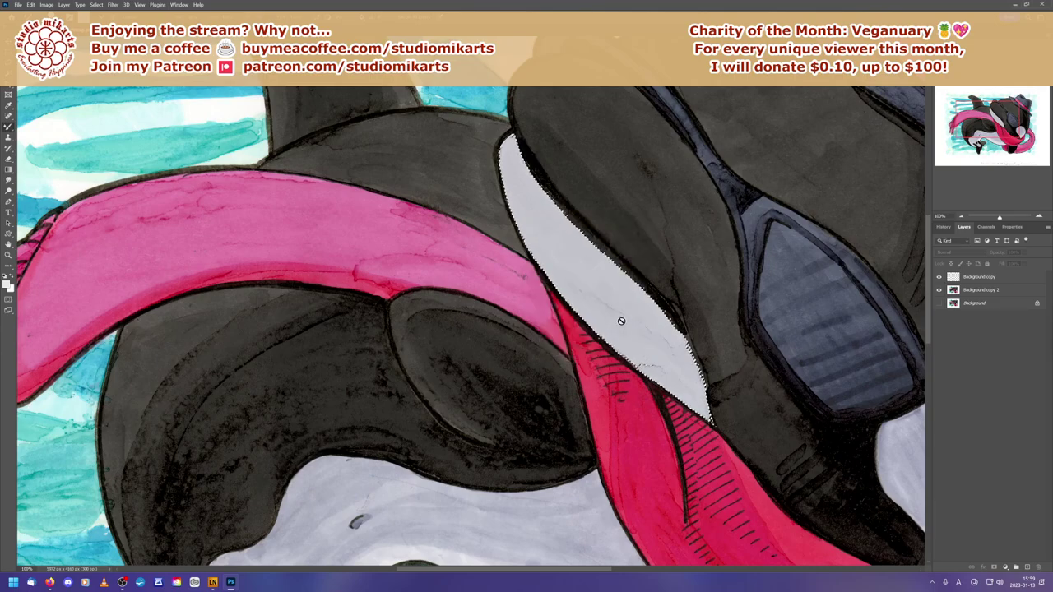
pyautogui.rightClick(618, 296)
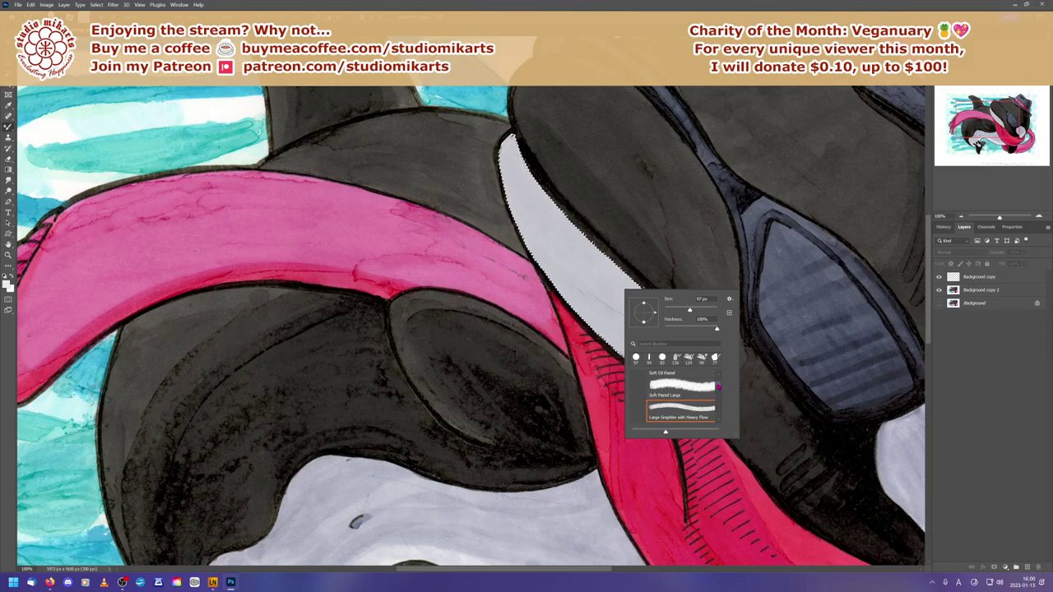
pyautogui.scroll(5, 718, 386)
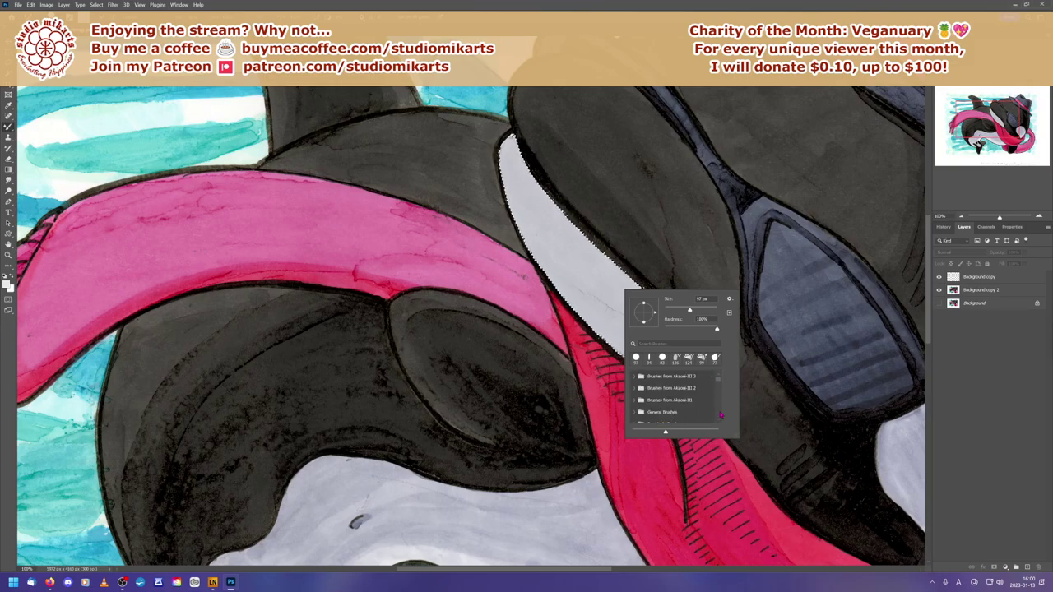
pyautogui.scroll(-5, 719, 416)
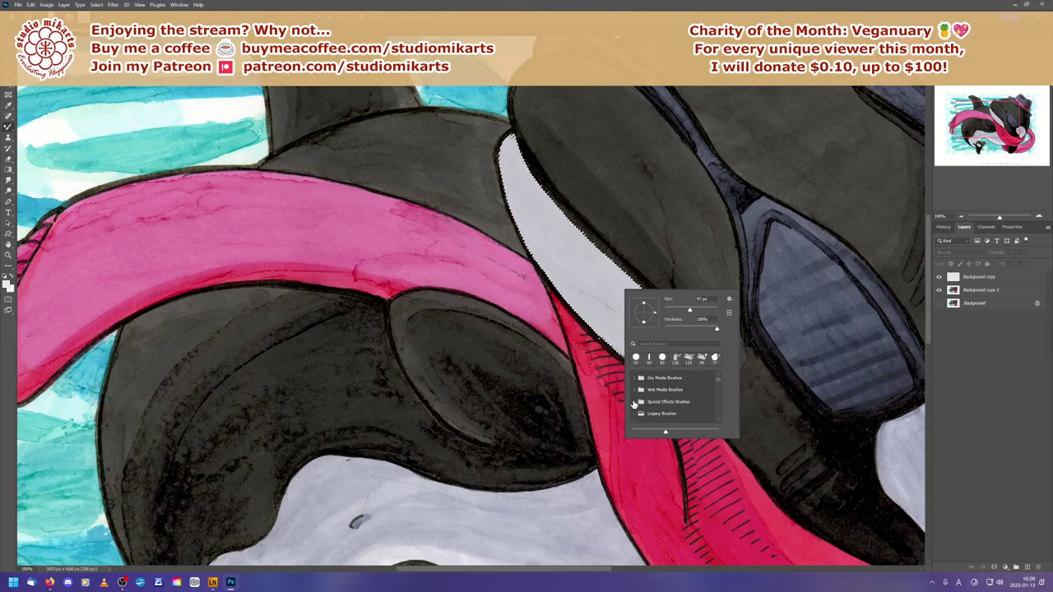
pyautogui.scroll(-2, 635, 406)
pyautogui.scroll(-2, 670, 398)
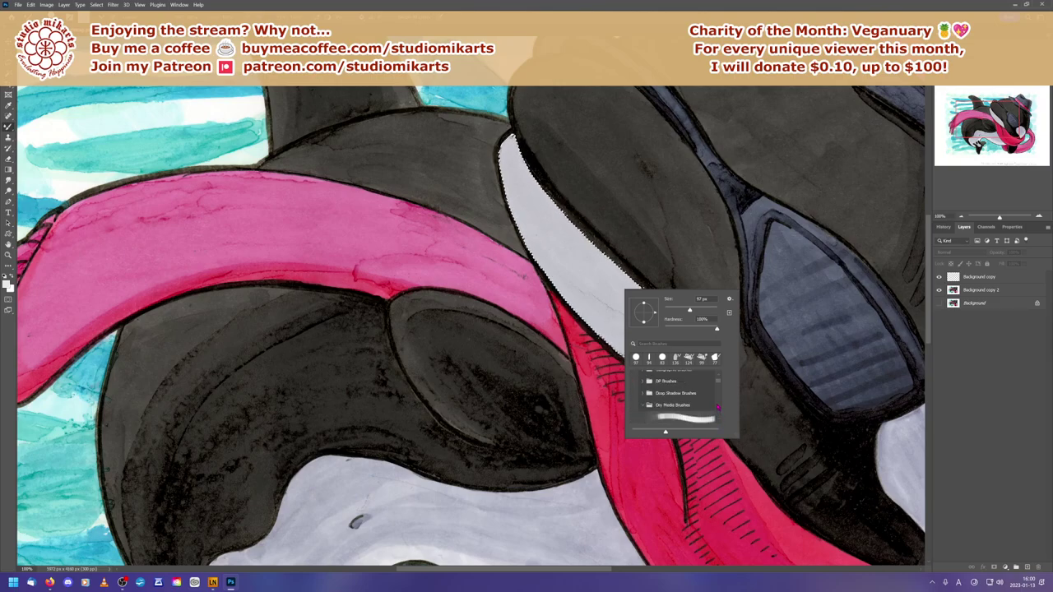
# Step: Expand the General Brushes group and choose the Hard Round Pressure Size preset for the Mixer Brush
pyautogui.scroll(-3, 718, 380)
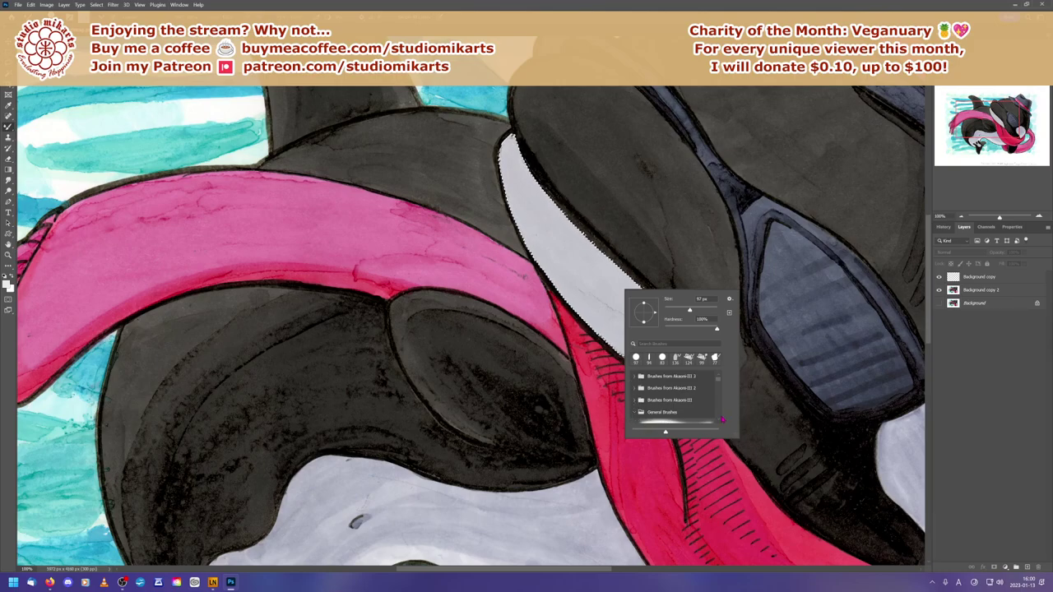
pyautogui.scroll(-4, 711, 418)
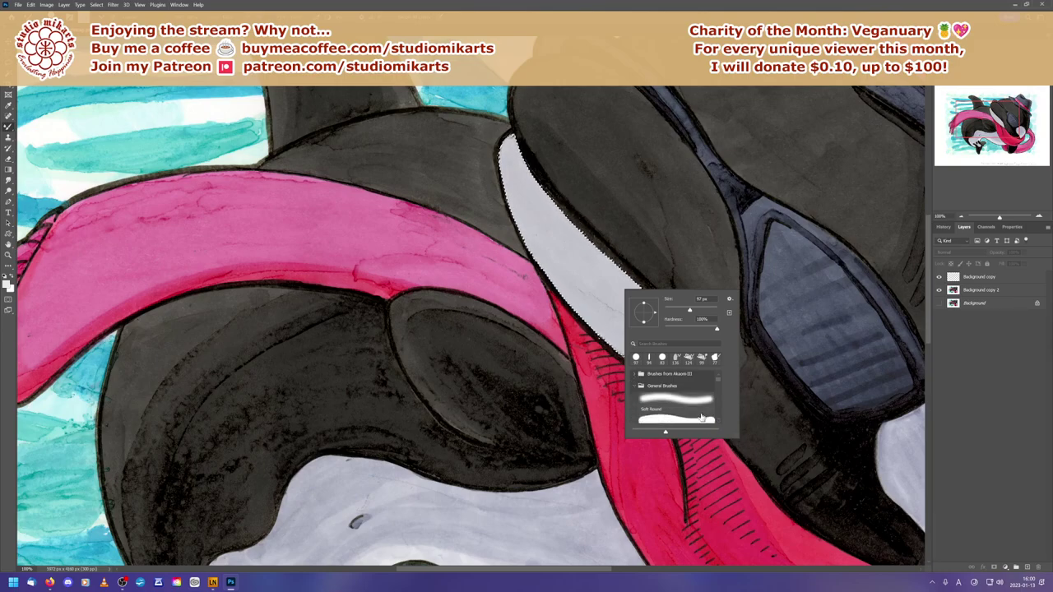
pyautogui.scroll(-2, 675, 403)
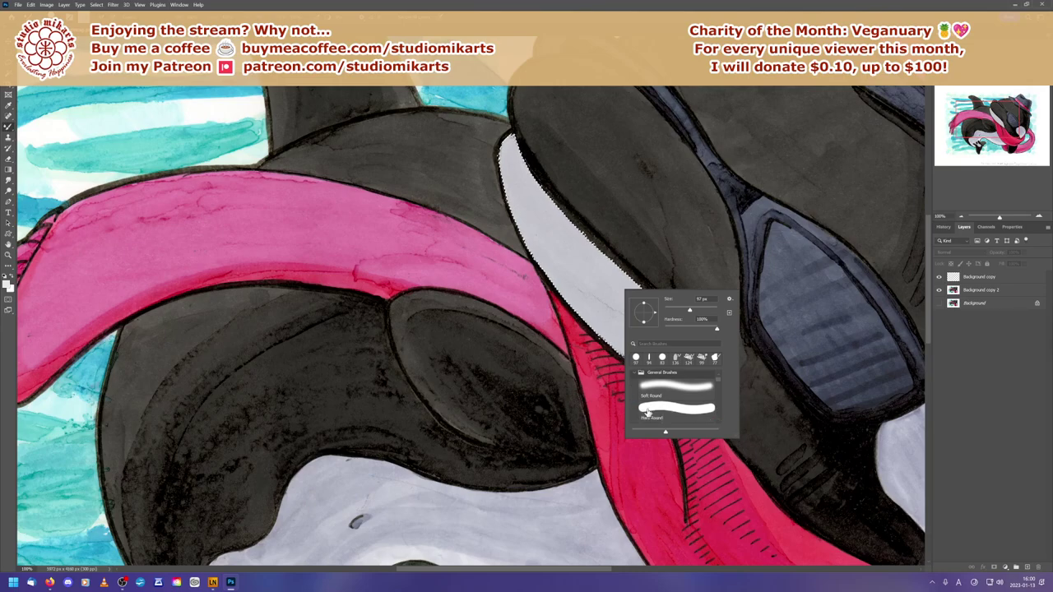
pyautogui.scroll(-2, 715, 420)
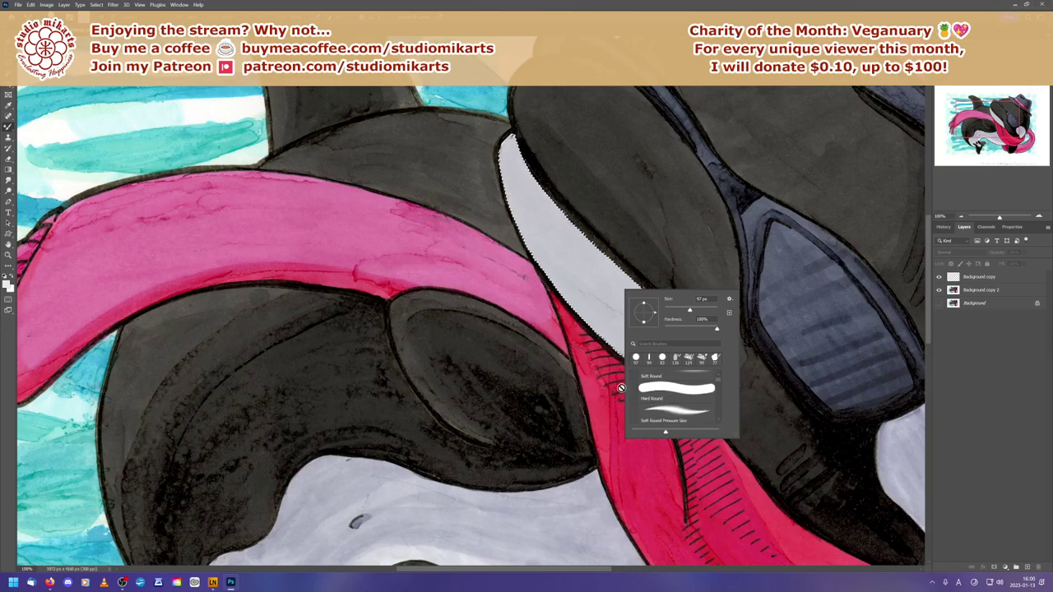
pyautogui.scroll(-3, 720, 423)
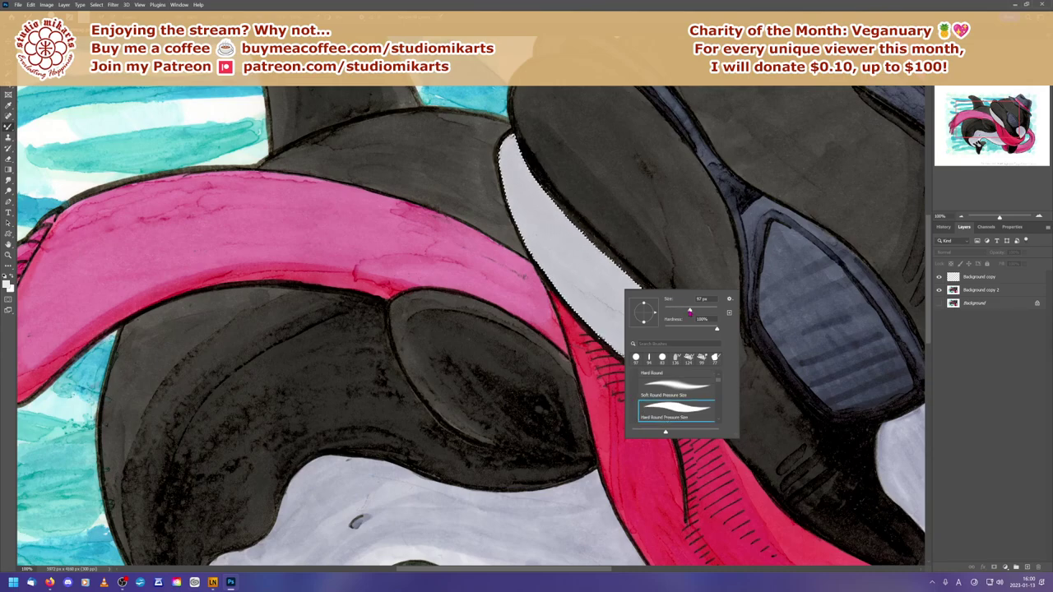
# Step: Make Background copy the active layer and switch from the Mixer Brush to the regular Brush tool
pyautogui.click(979, 278)
pyautogui.click(979, 277)
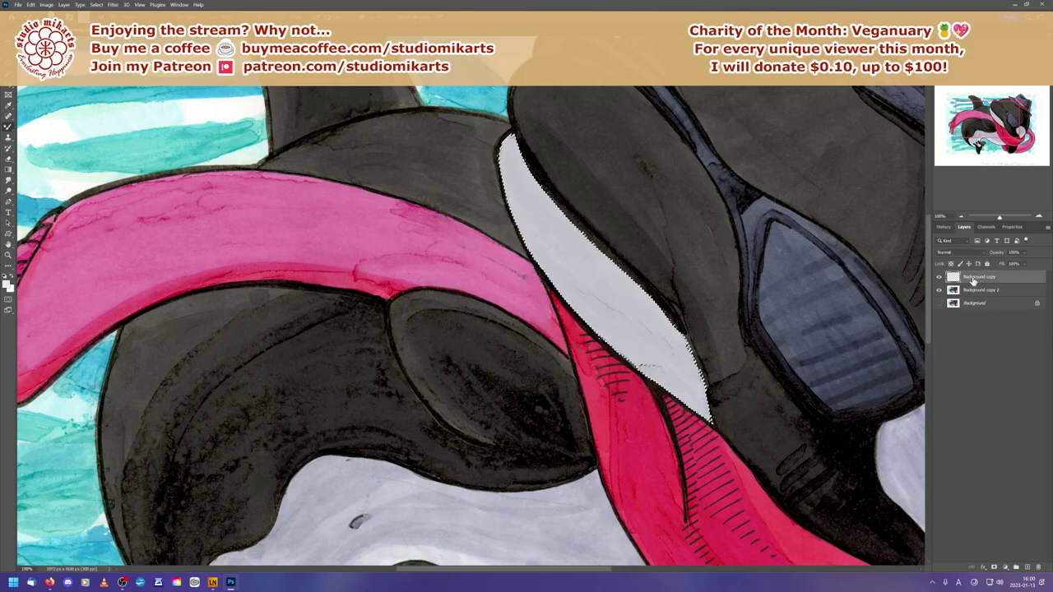
pyautogui.rightClick(7, 127)
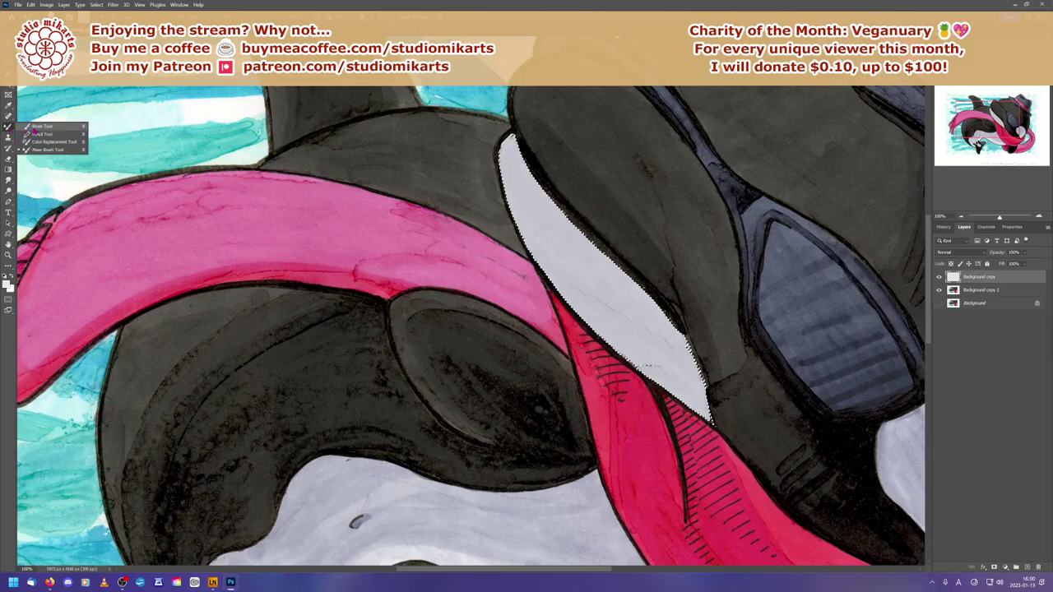
pyautogui.click(41, 126)
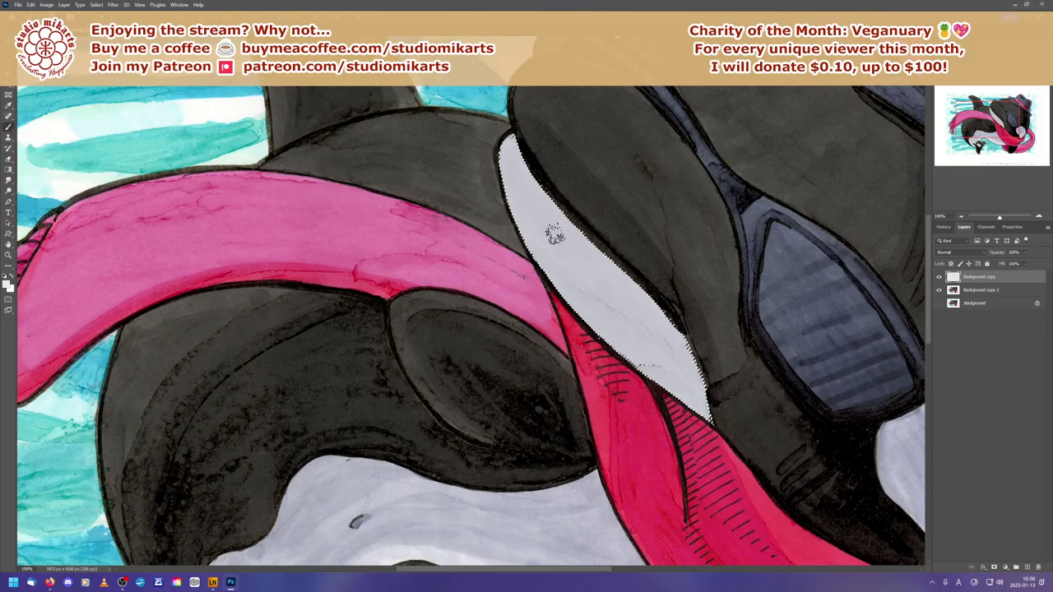
# Step: Choose the Hard Round Pressure Size brush preset at 112 px and paint the upper part of the lower jaw off-white
pyautogui.rightClick(556, 238)
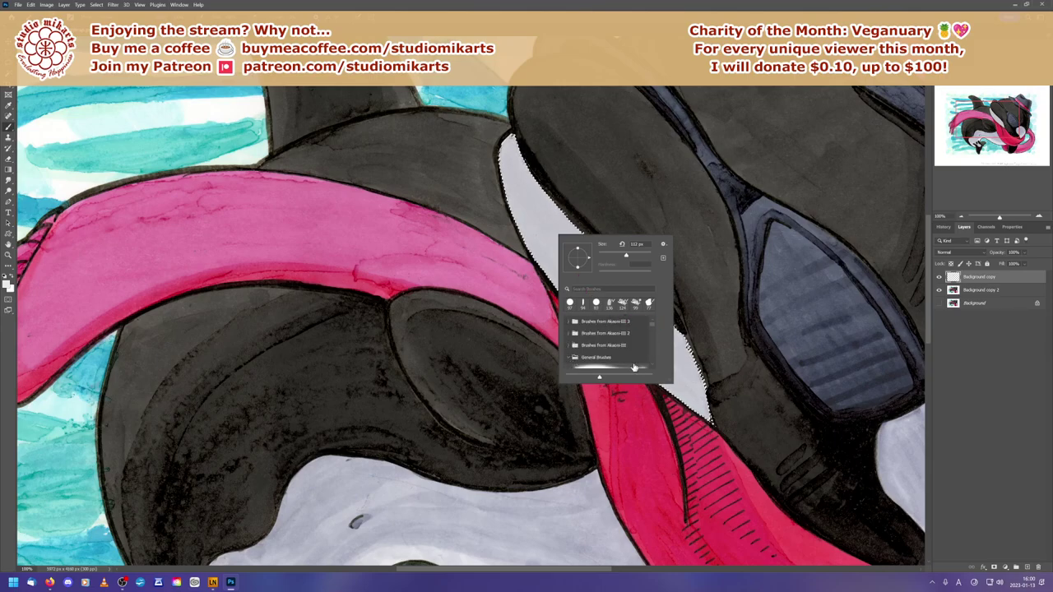
pyautogui.scroll(-3, 611, 362)
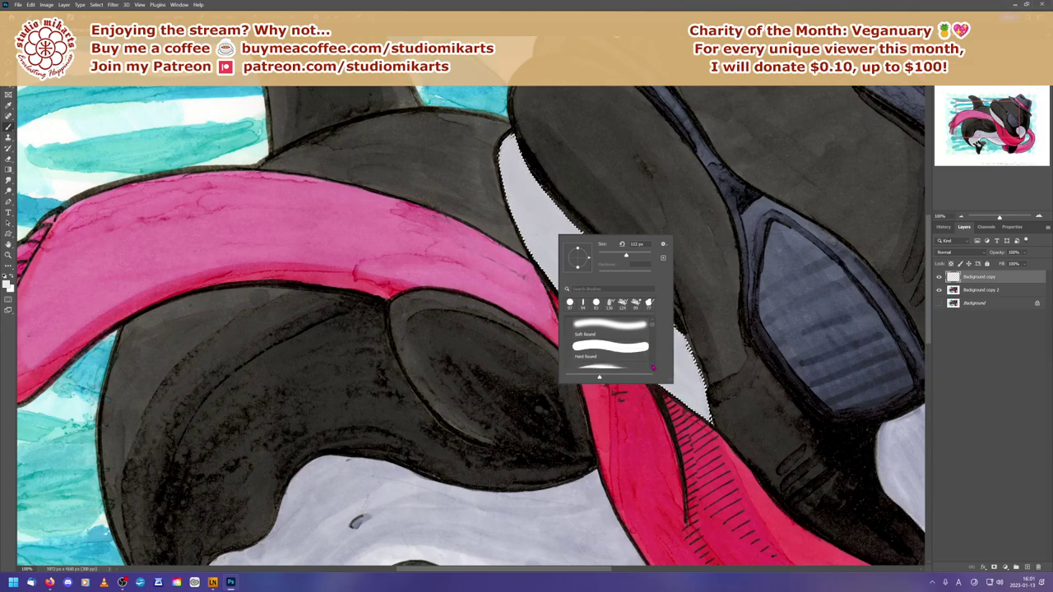
pyautogui.scroll(-2, 600, 354)
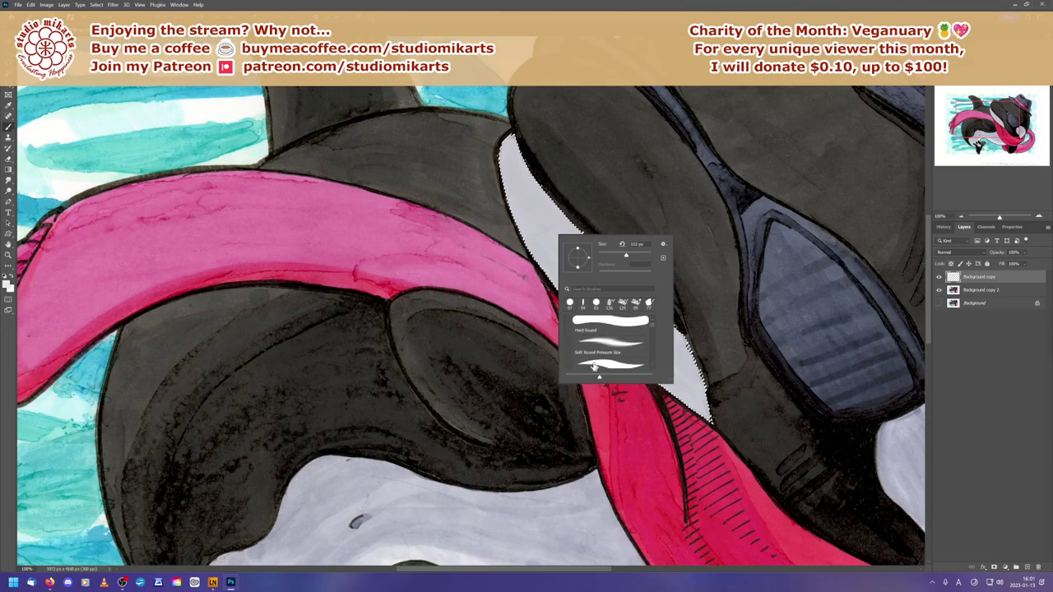
pyautogui.click(593, 368)
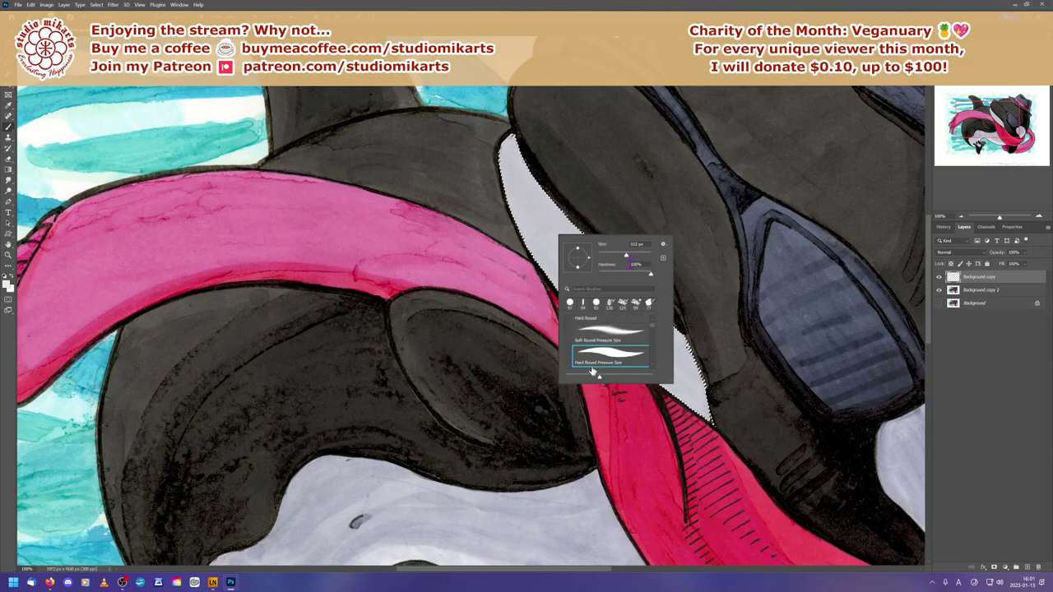
pyautogui.click(536, 215)
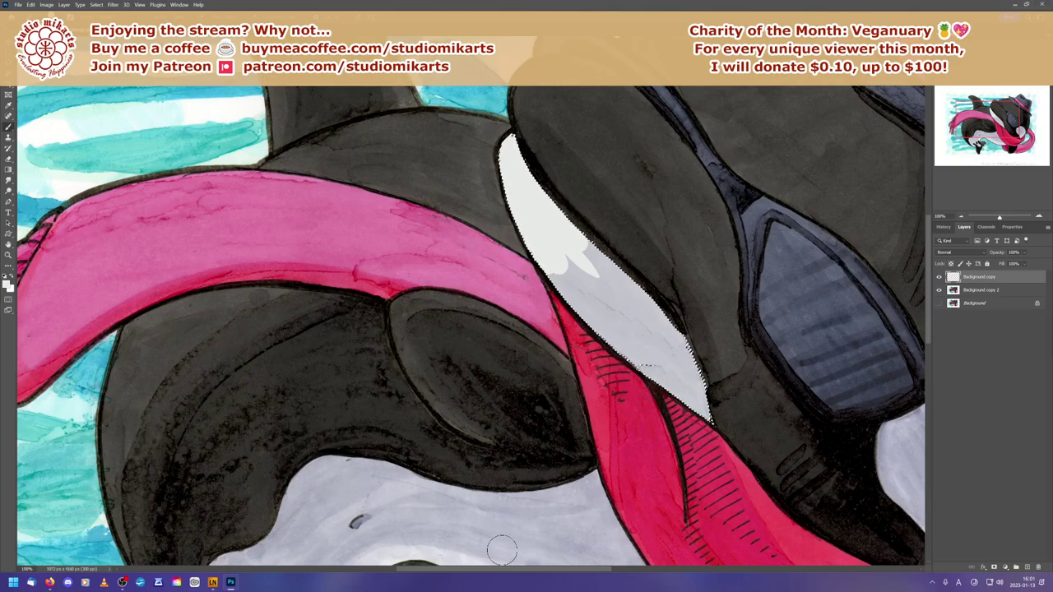
# Step: Sample the belly's light grey (c6c7d3) as the foreground colour and paint it over the middle of the lower jaw
pyautogui.scroll(-3, 636, 474)
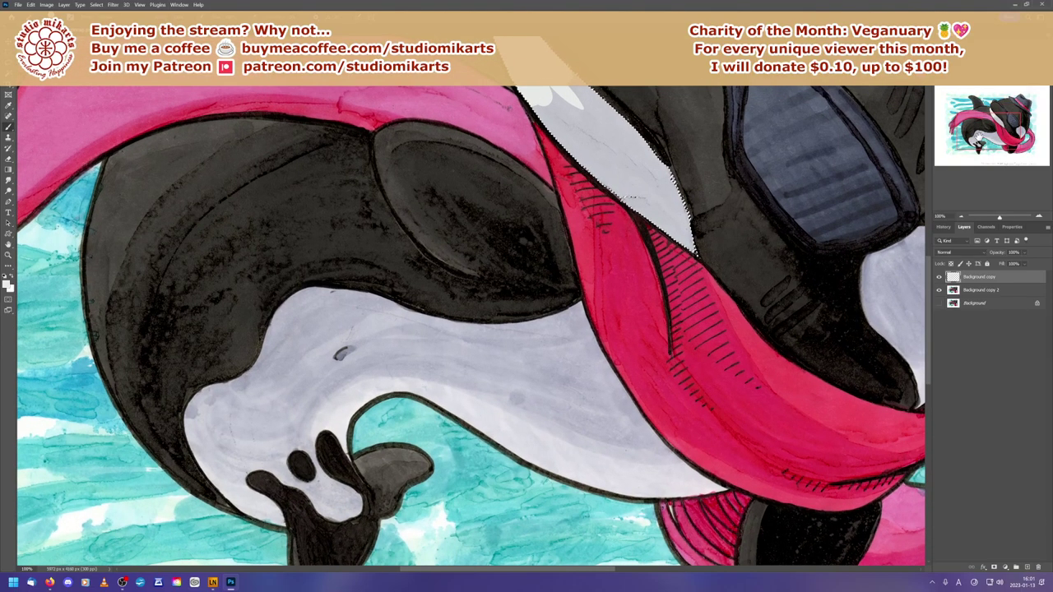
pyautogui.rightClick(589, 440)
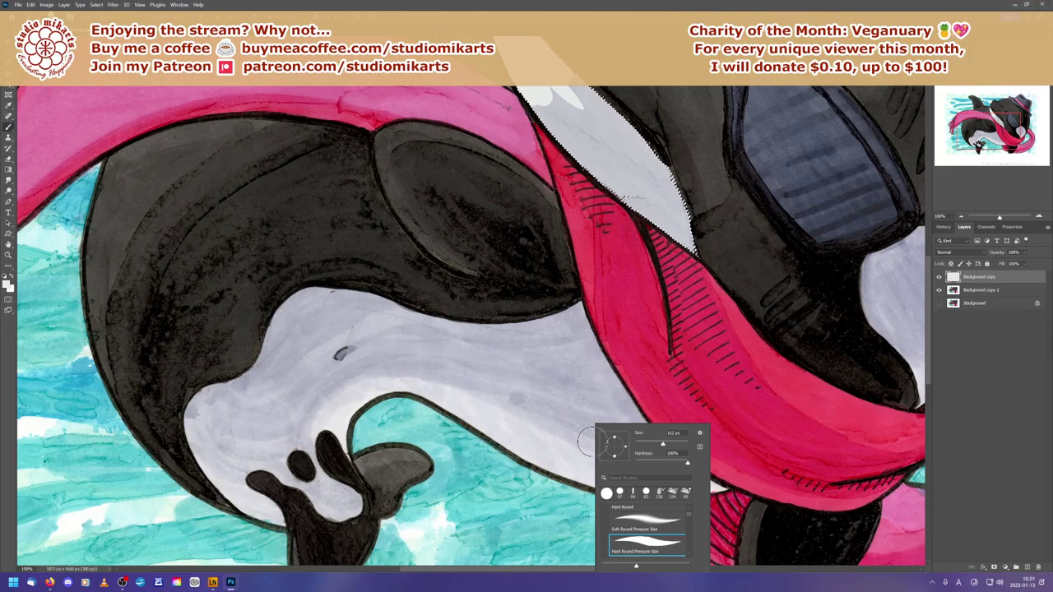
pyautogui.press('Escape')
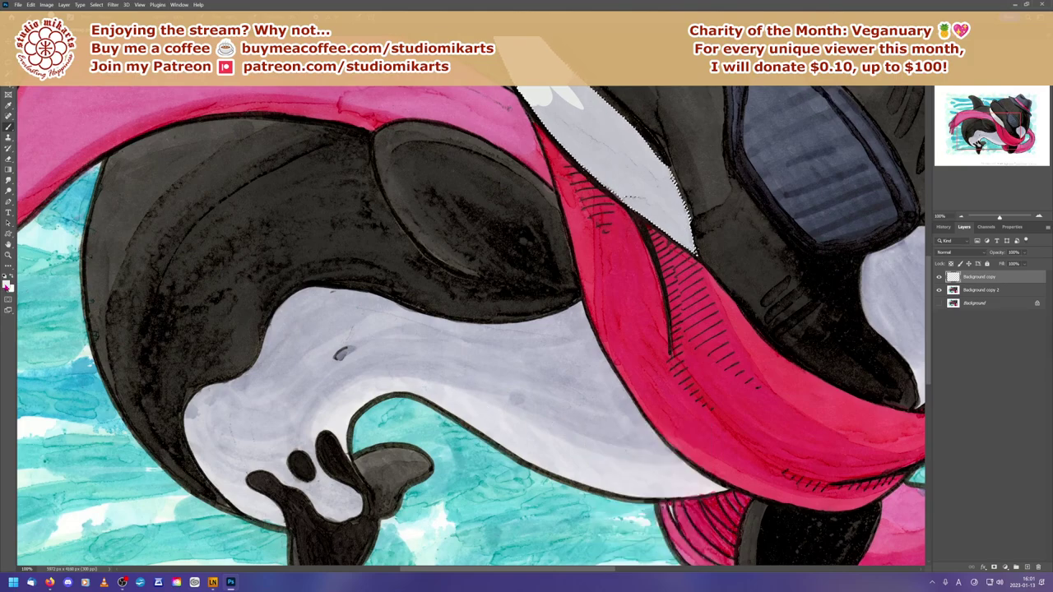
pyautogui.click(7, 283)
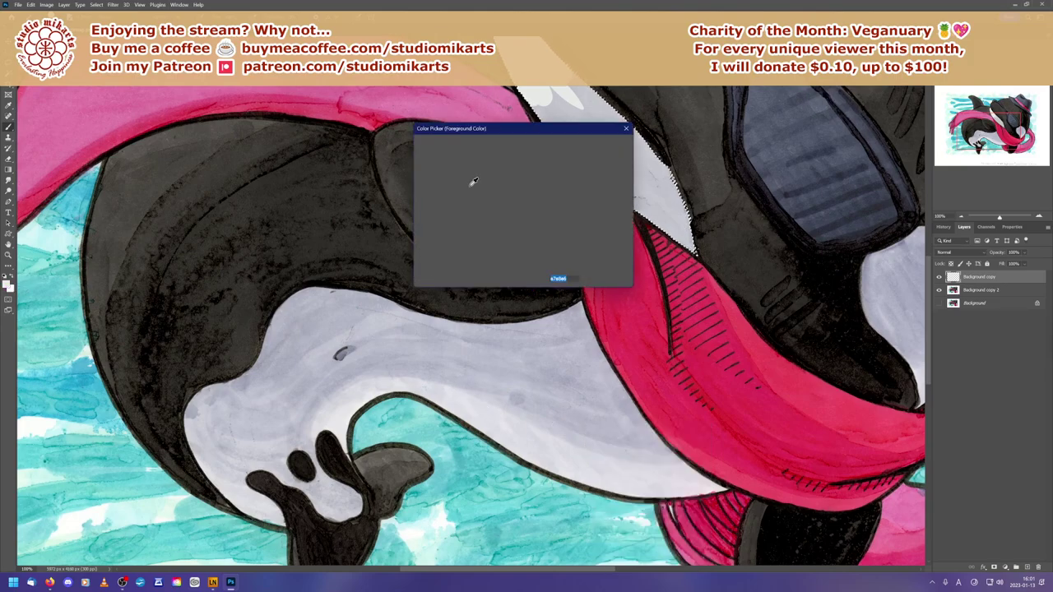
pyautogui.click(555, 421)
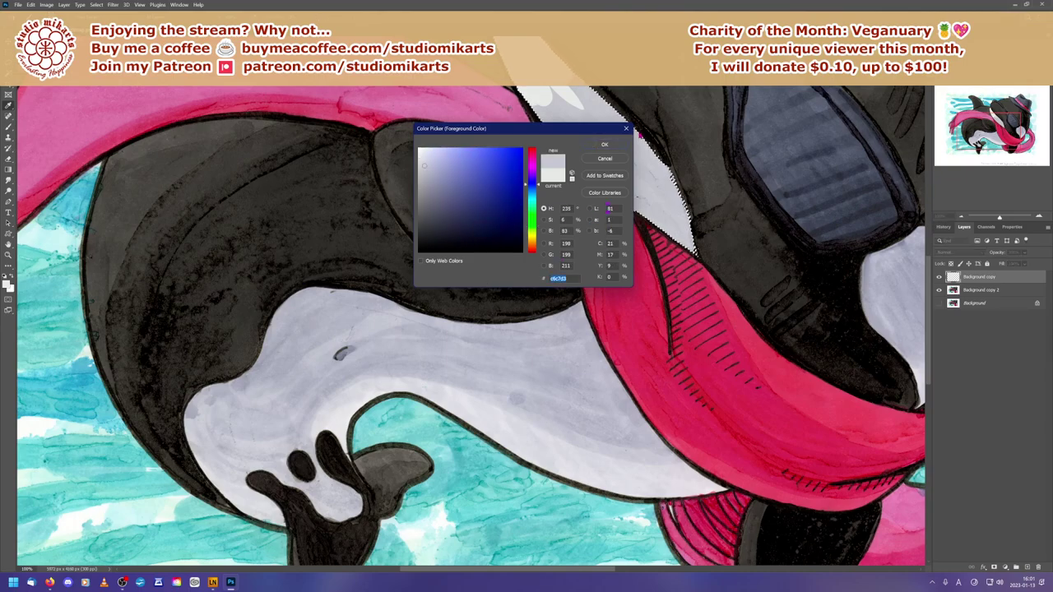
pyautogui.press('Return')
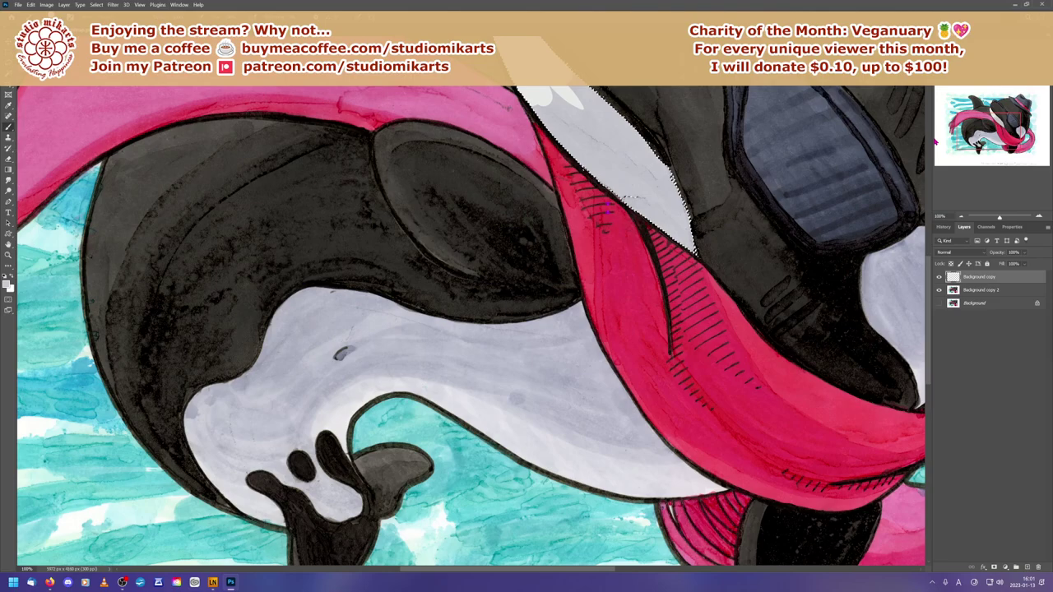
pyautogui.moveTo(516, 79)
pyautogui.mouseDown()
pyautogui.moveTo(739, 284)
pyautogui.moveTo(775, 274)
pyautogui.mouseUp()
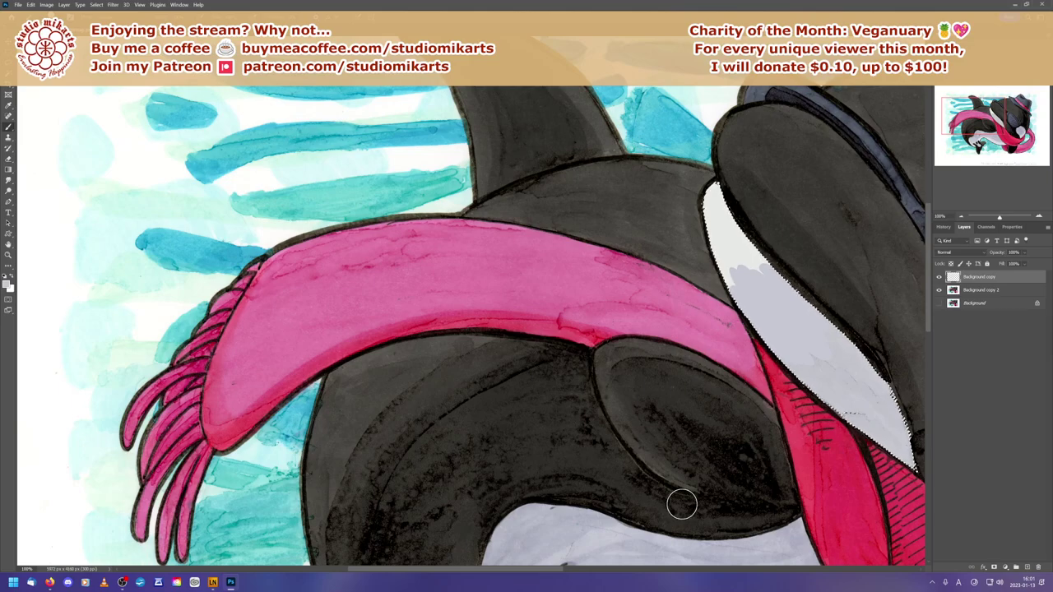
pyautogui.moveTo(831, 448); pyautogui.dragTo(720, 316)
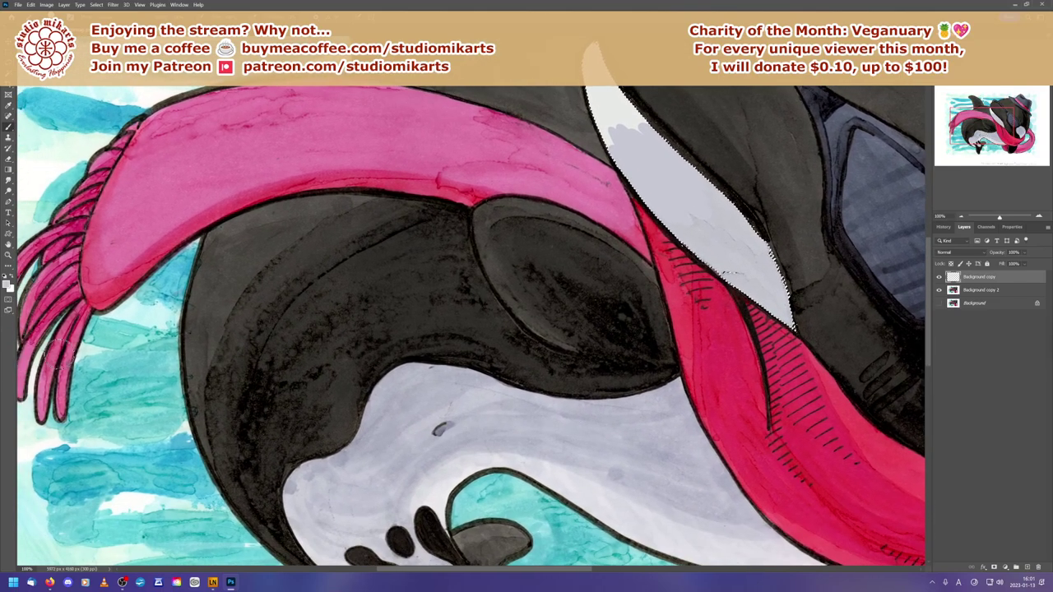
# Step: Sample the belly mark's darker grey (9094a6) as the foreground colour and paint a shadow along the lower jaw's edge beside the black upper jaw
pyautogui.click(6, 285)
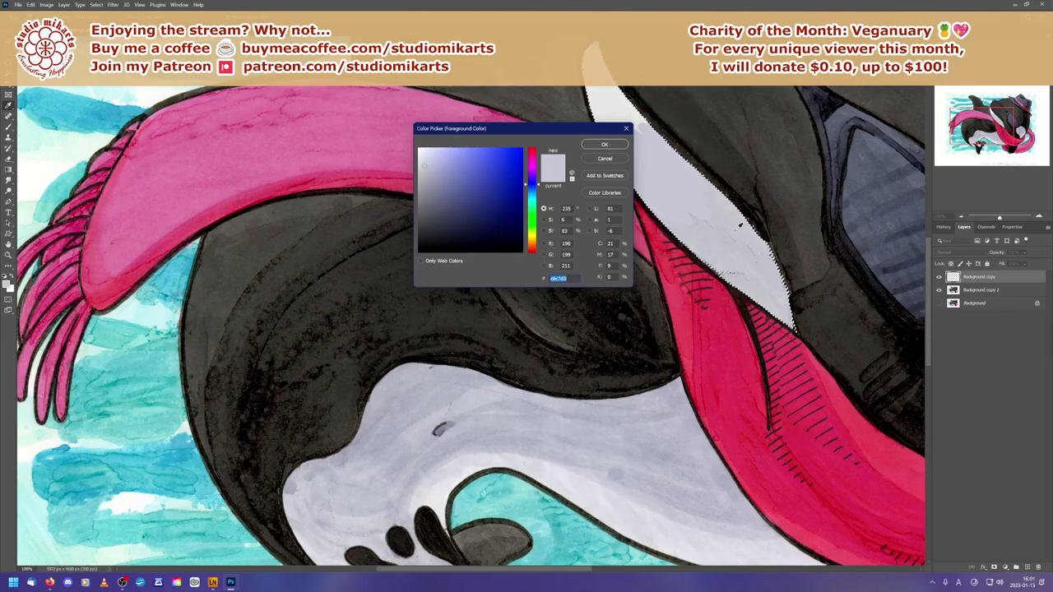
pyautogui.click(449, 424)
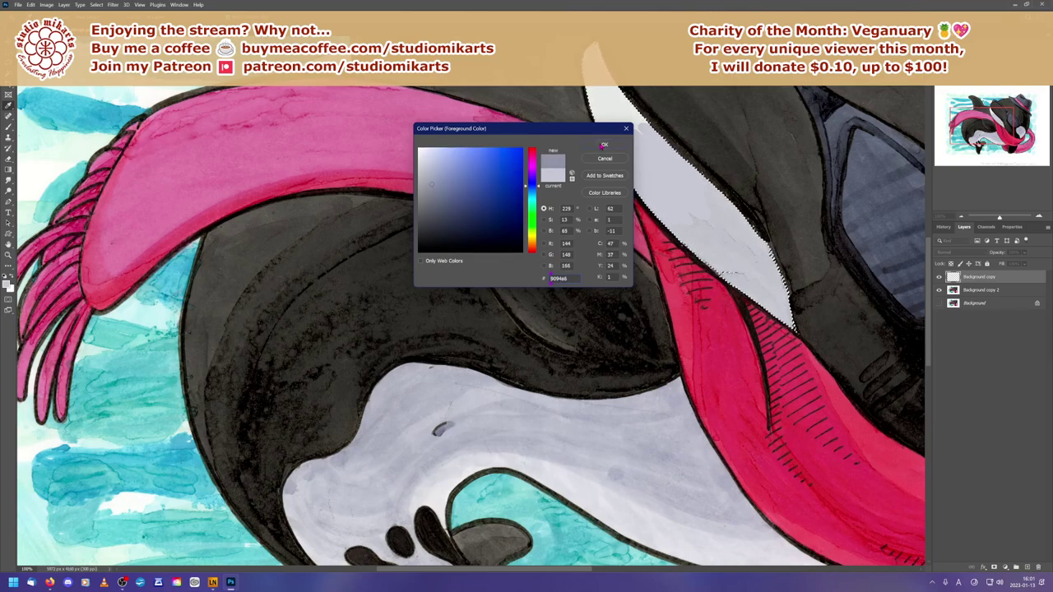
pyautogui.click(604, 145)
pyautogui.moveTo(526, 312); pyautogui.dragTo(578, 194)
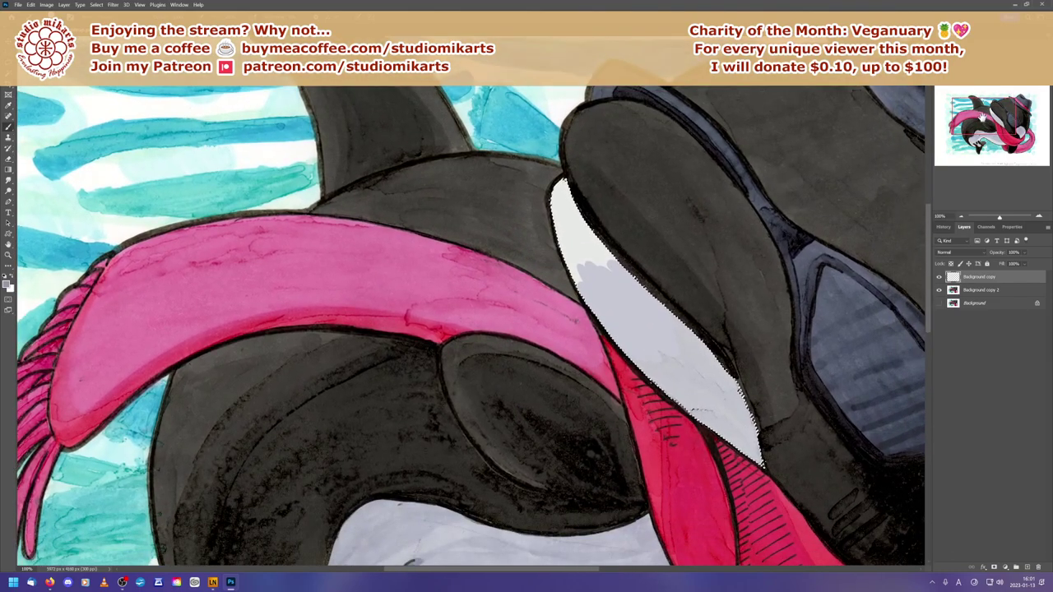
pyautogui.moveTo(613, 271); pyautogui.dragTo(746, 415)
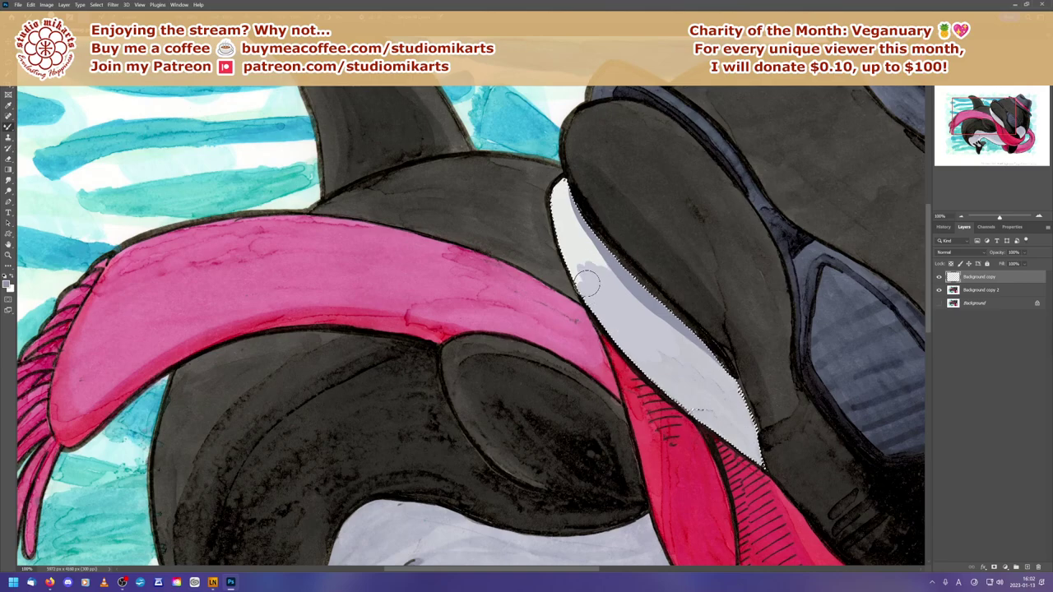
# Step: Try to blend the jaw's off-white and grey areas with the Mixer Brush using the Hard Round Pressure Size preset
pyautogui.moveTo(587, 277); pyautogui.dragTo(609, 280)
pyautogui.rightClick(612, 284)
pyautogui.doubleClick(662, 357)
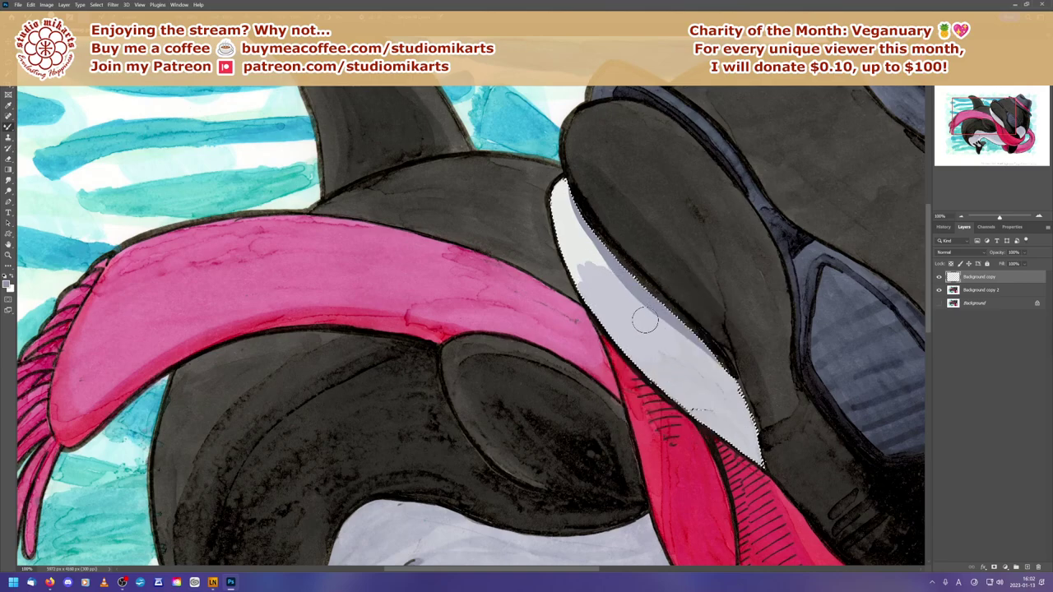
# Step: Choose the Hard Round Pressure Opacity preset for the Mixer Brush, try blending the jaw colours at 97 px, and undo the strokes
pyautogui.rightClick(645, 321)
pyautogui.scroll(-2, 740, 444)
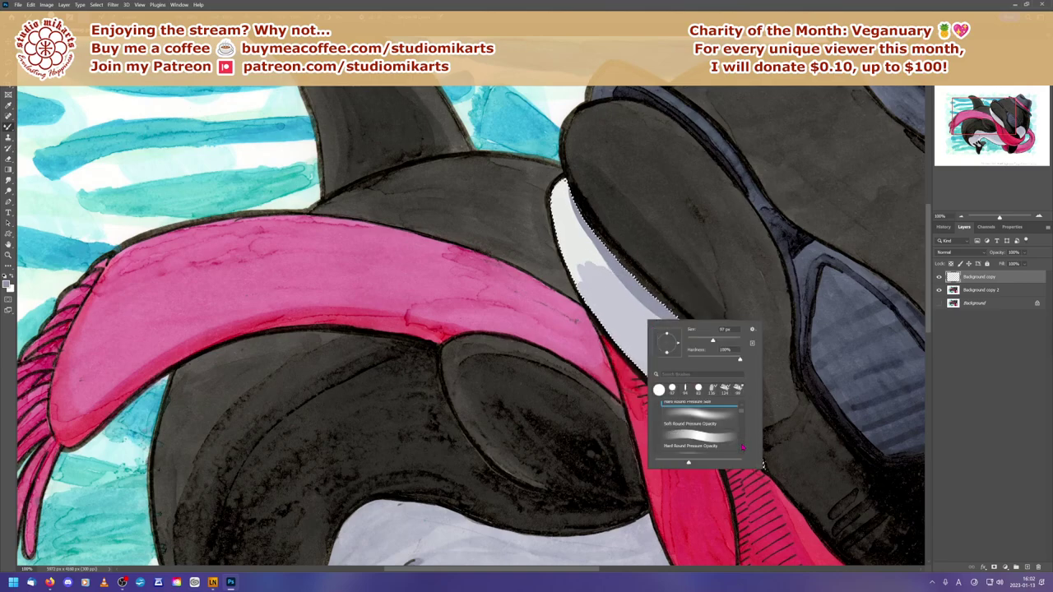
pyautogui.click(675, 441)
pyautogui.press('Return')
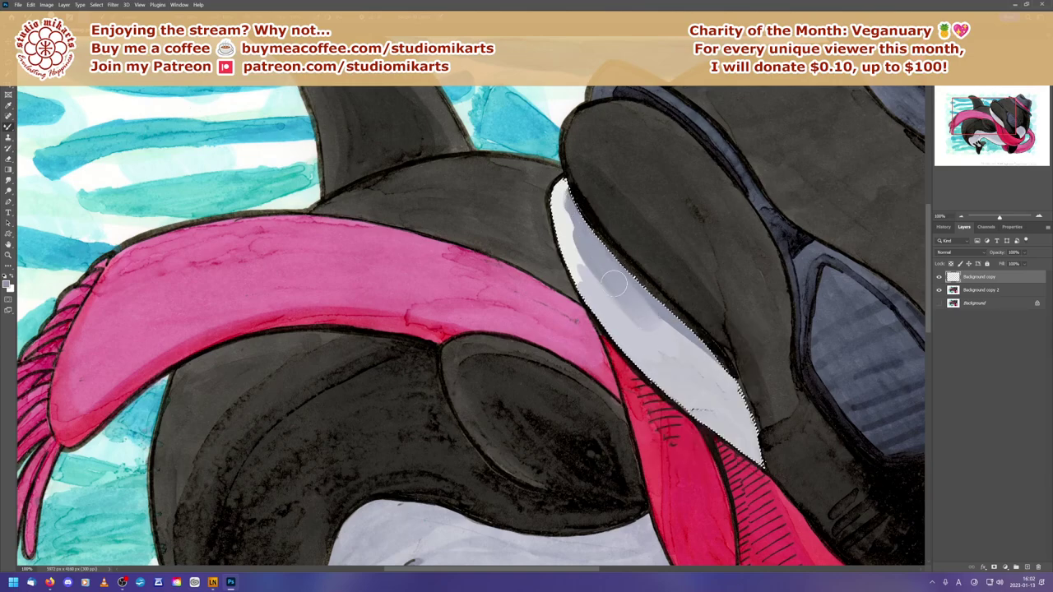
pyautogui.moveTo(615, 284); pyautogui.dragTo(681, 423)
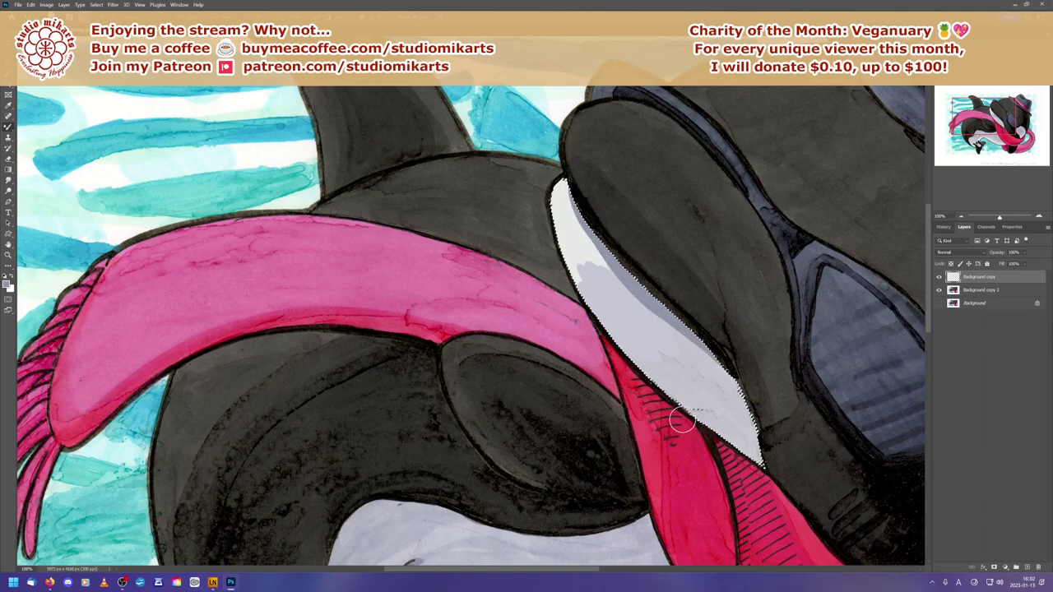
# Step: Choose Round Fan with Texture from the legacy Dry Media Brushes, try blending the whole lower jaw with it, and undo the strokes
pyautogui.rightClick(760, 457)
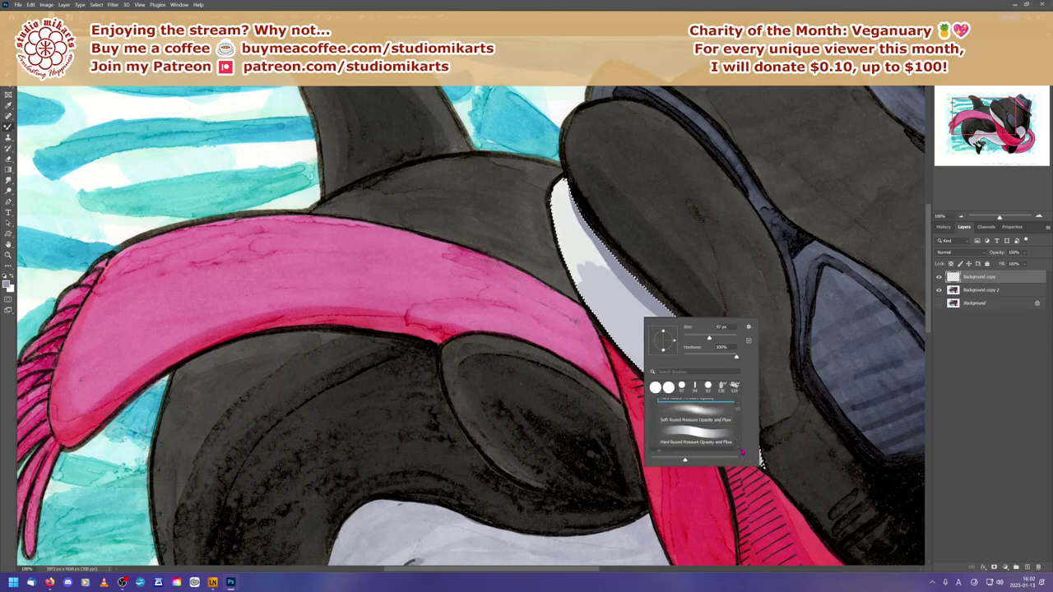
pyautogui.scroll(-3, 759, 458)
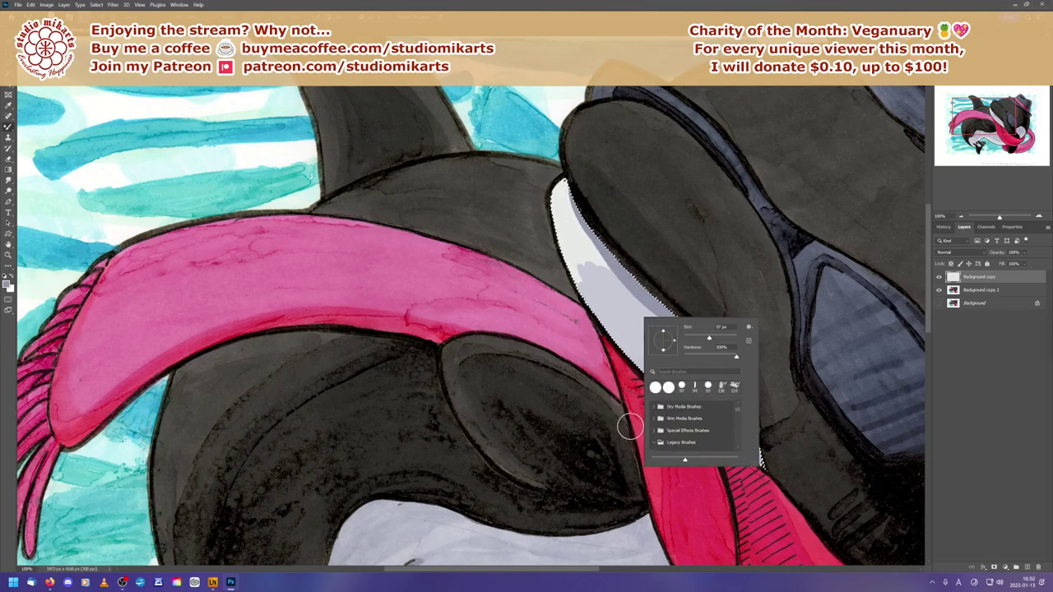
pyautogui.scroll(-1, 740, 452)
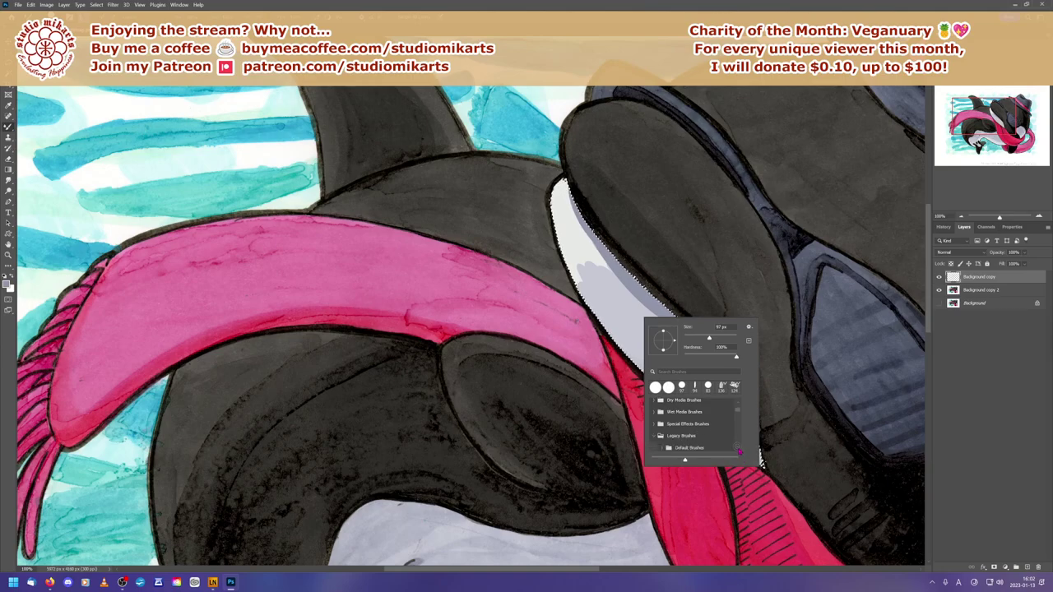
pyautogui.scroll(-5, 739, 449)
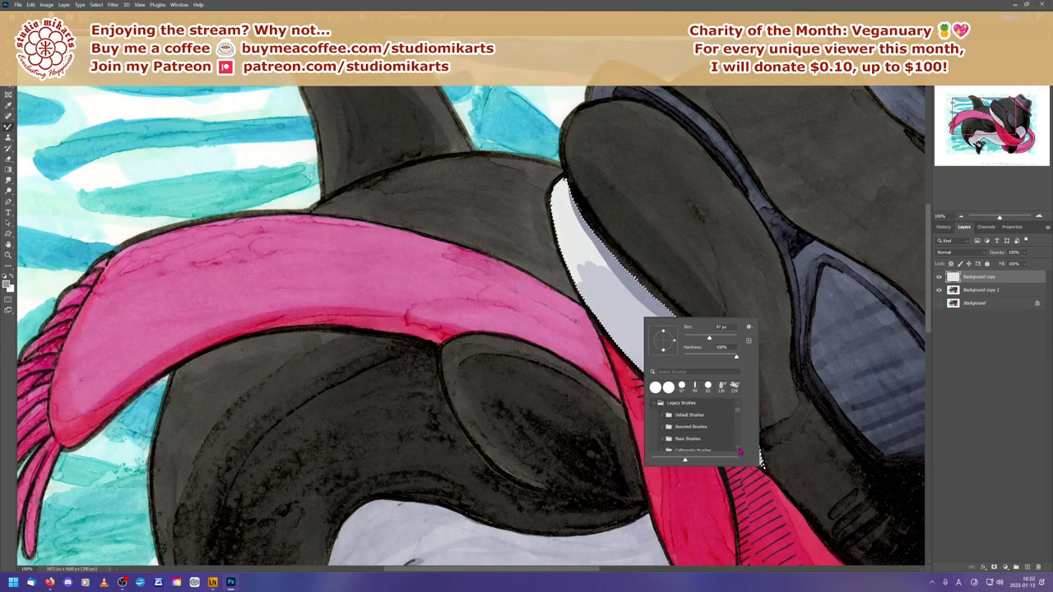
pyautogui.scroll(-3, 739, 450)
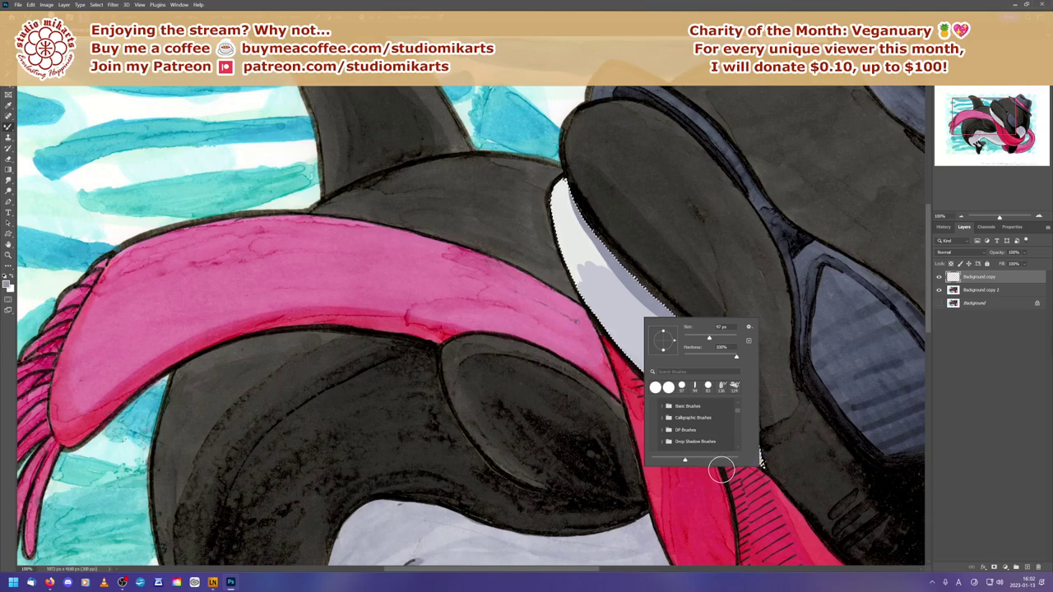
pyautogui.scroll(-1, 738, 450)
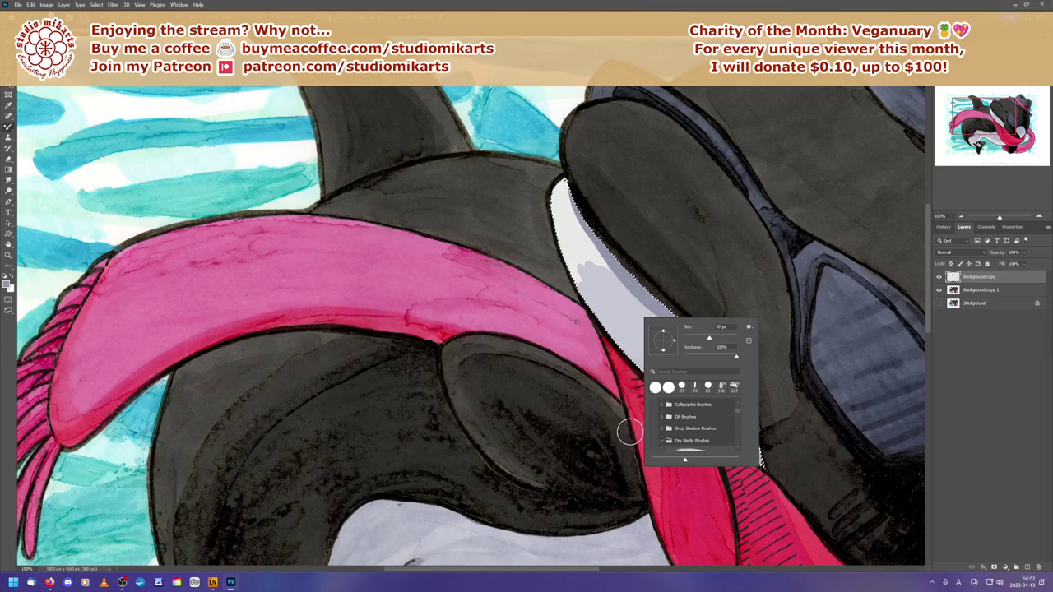
pyautogui.scroll(-2, 739, 450)
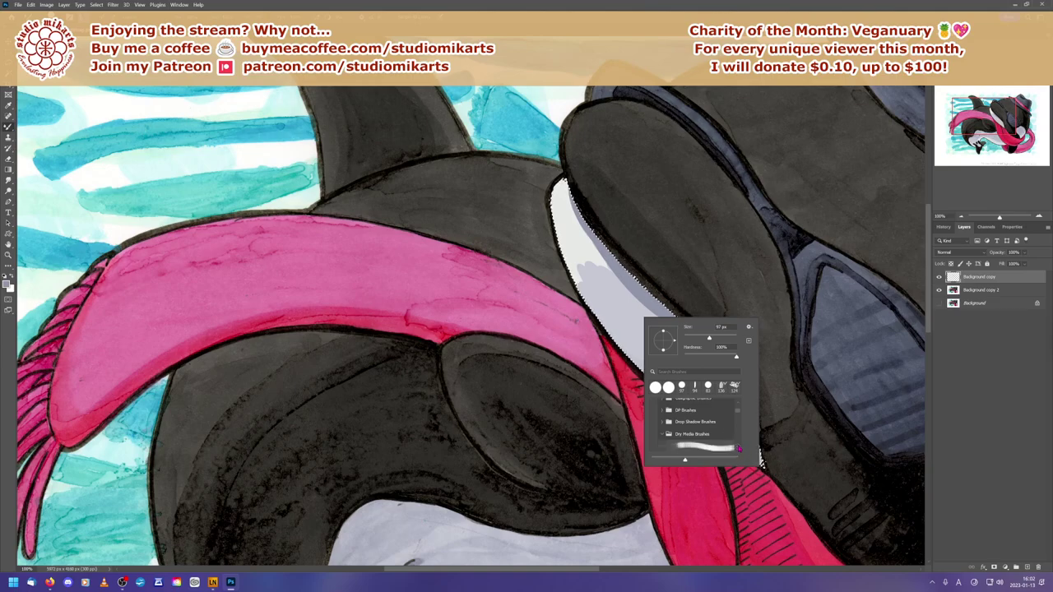
pyautogui.scroll(-4, 738, 450)
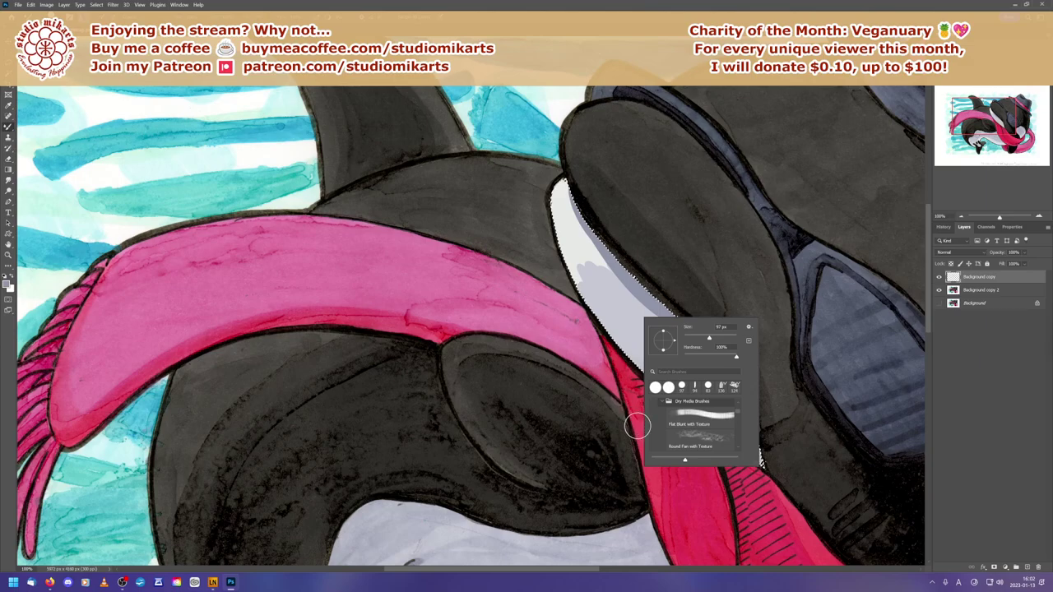
pyautogui.click(689, 441)
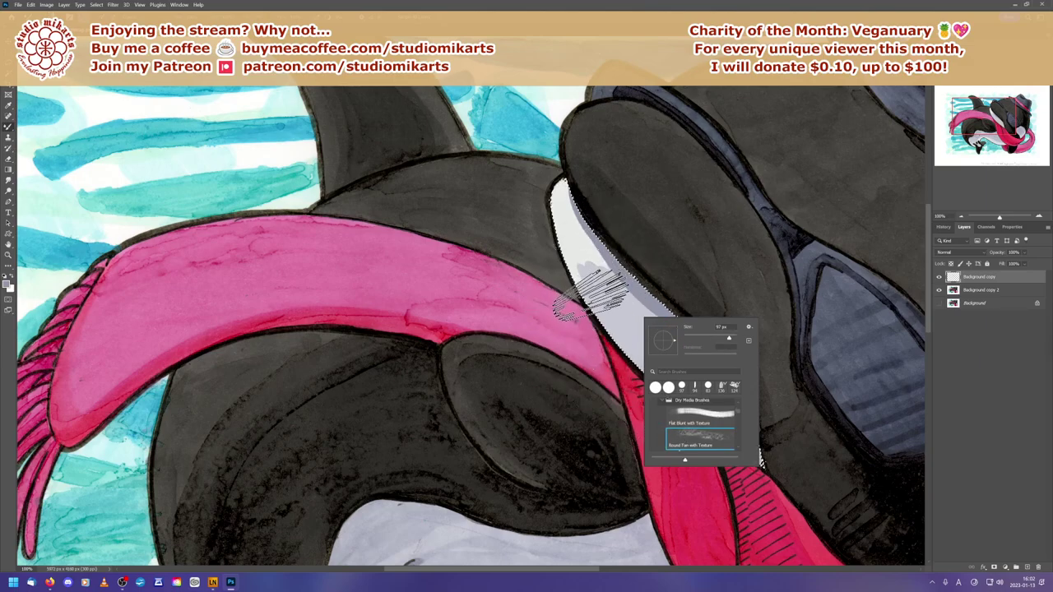
pyautogui.click(591, 296)
pyautogui.moveTo(566, 218)
pyautogui.mouseDown()
pyautogui.moveTo(607, 305)
pyautogui.moveTo(685, 386)
pyautogui.moveTo(635, 321)
pyautogui.moveTo(636, 300)
pyautogui.moveTo(702, 403)
pyautogui.moveTo(578, 275)
pyautogui.moveTo(715, 444)
pyautogui.mouseUp()
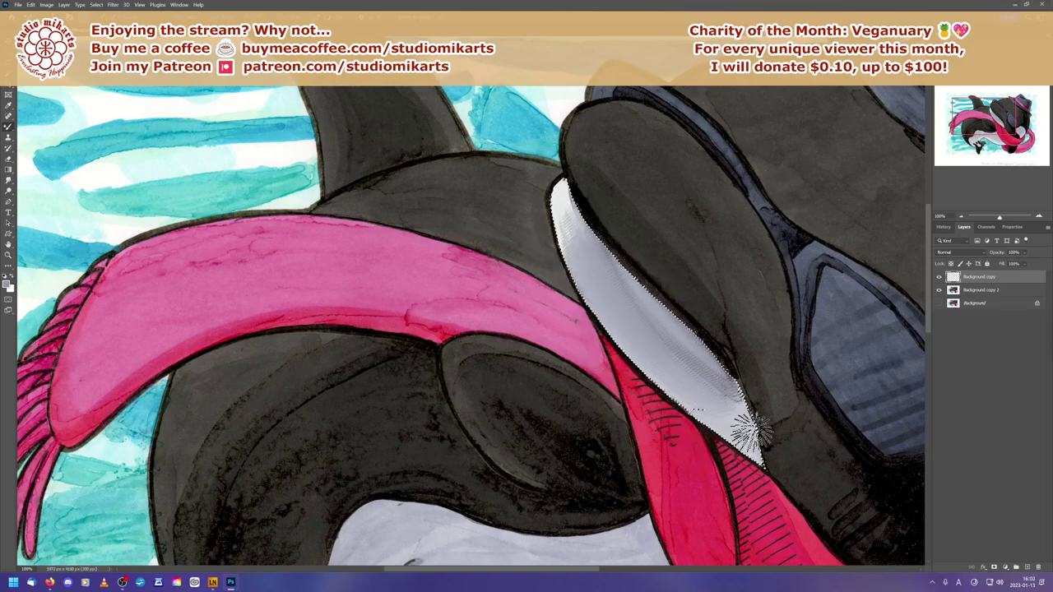
# Step: Choose the Pastel on Charcoal Paper preset from the legacy Dry Media Brushes for the Mixer Brush
pyautogui.rightClick(671, 340)
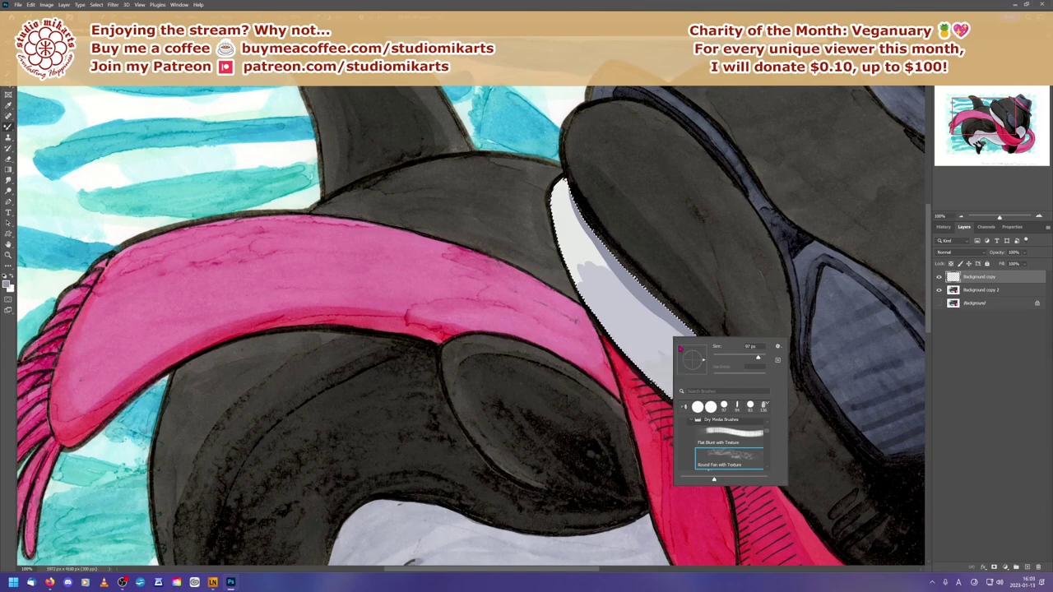
pyautogui.scroll(-3, 758, 461)
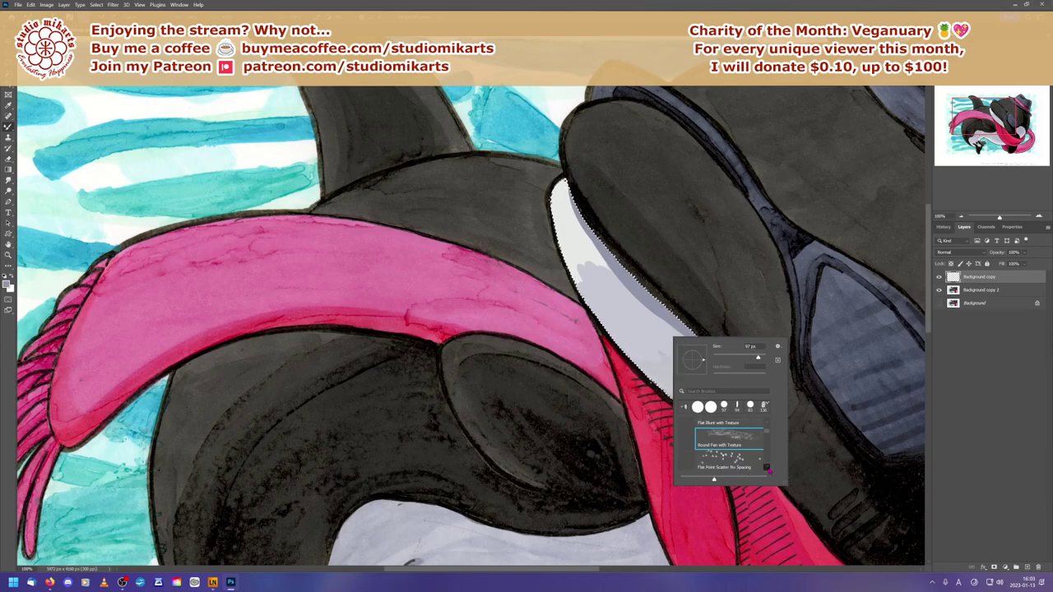
pyautogui.scroll(-2, 772, 469)
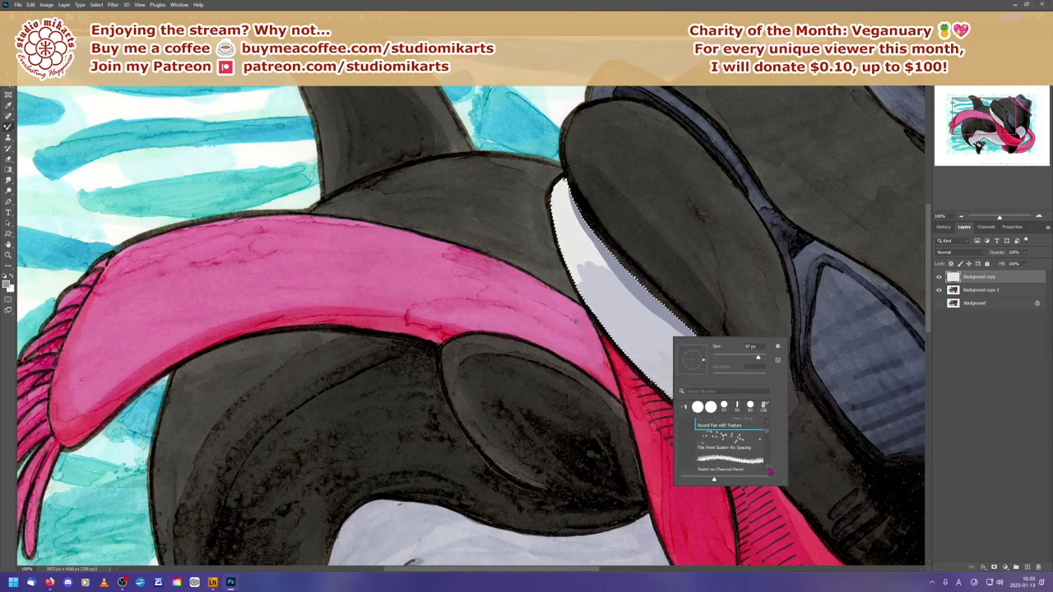
pyautogui.click(729, 452)
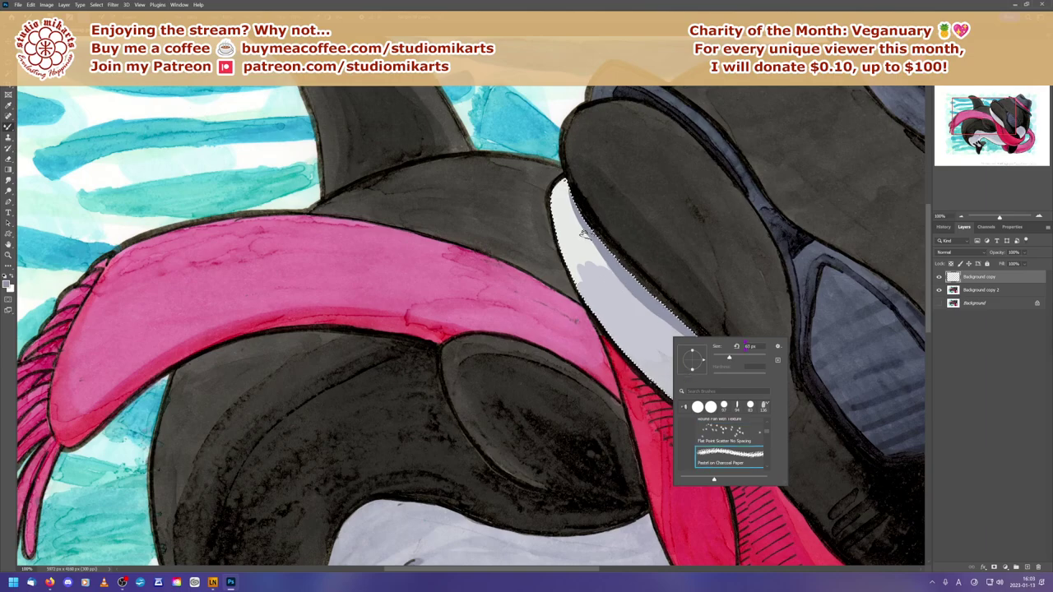
# Step: Test the Pastel on Charcoal Paper brush on the lower jaw and switch the Mixer Brush to the Soft Oil Pastel preset
pyautogui.click(620, 286)
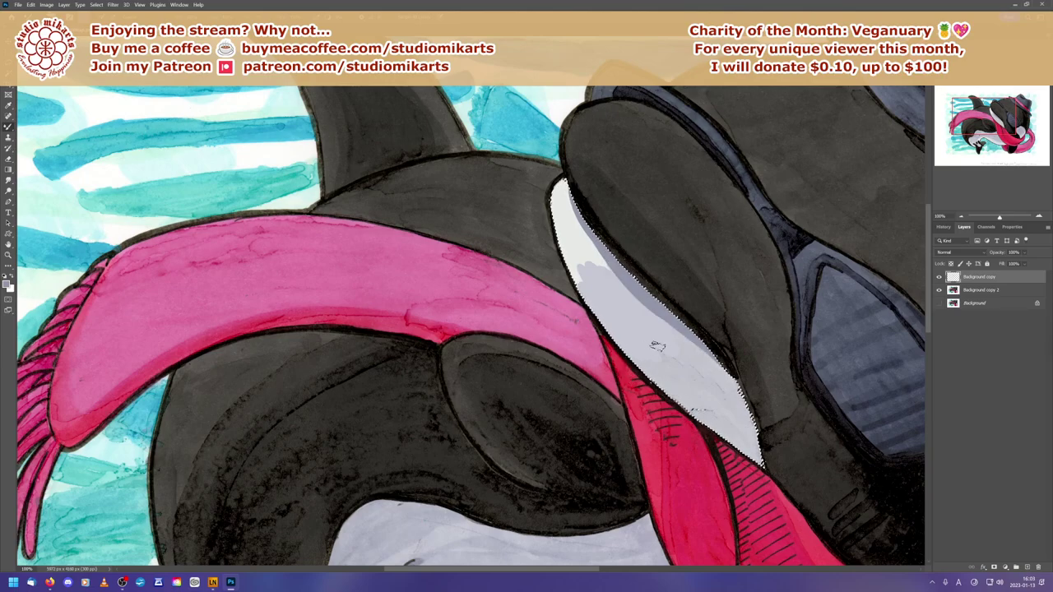
pyautogui.rightClick(702, 379)
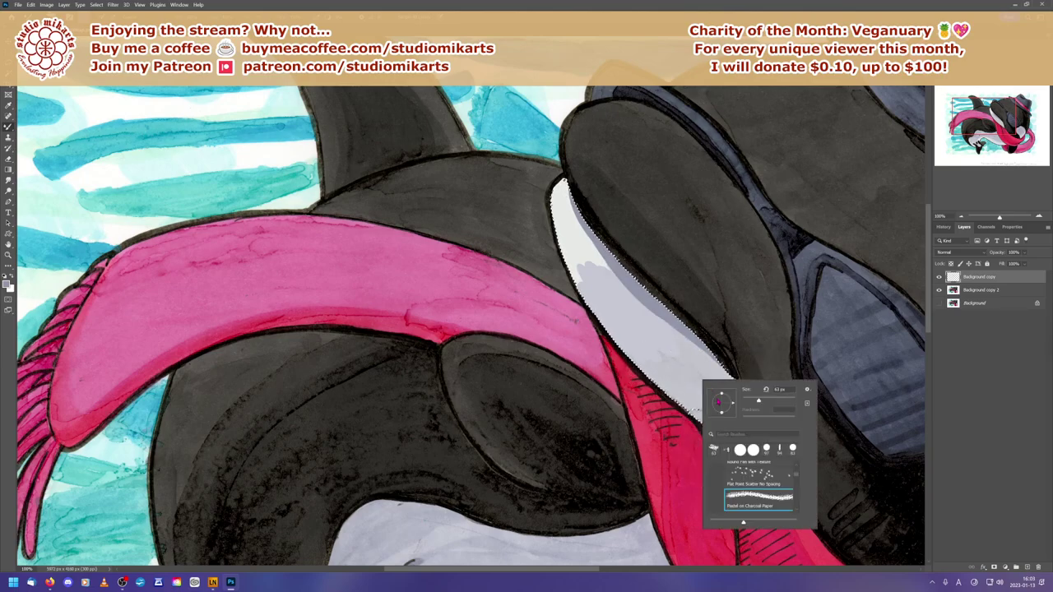
pyautogui.scroll(-3, 797, 512)
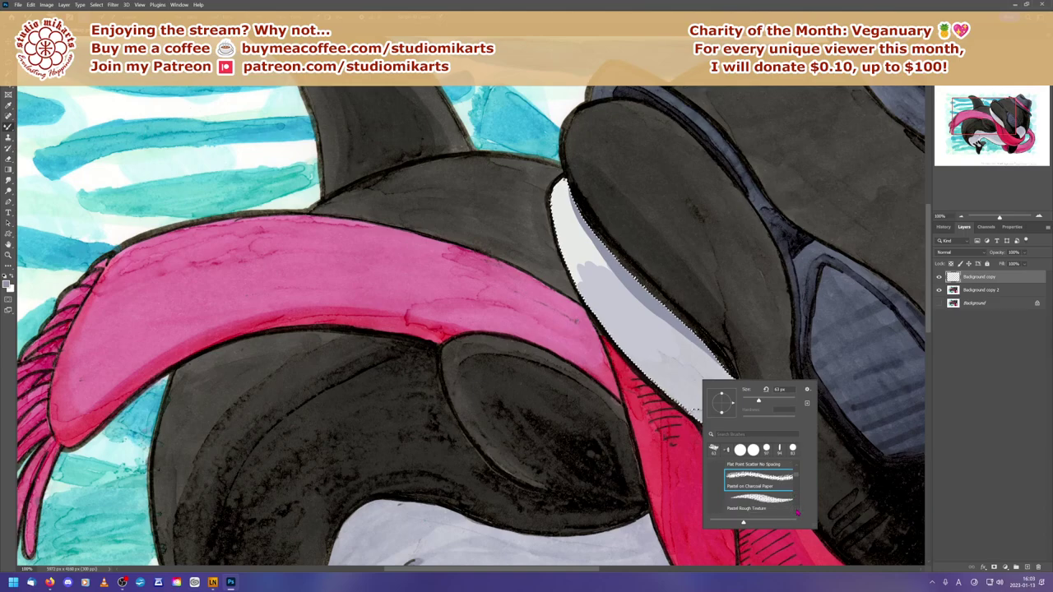
pyautogui.scroll(-1, 796, 512)
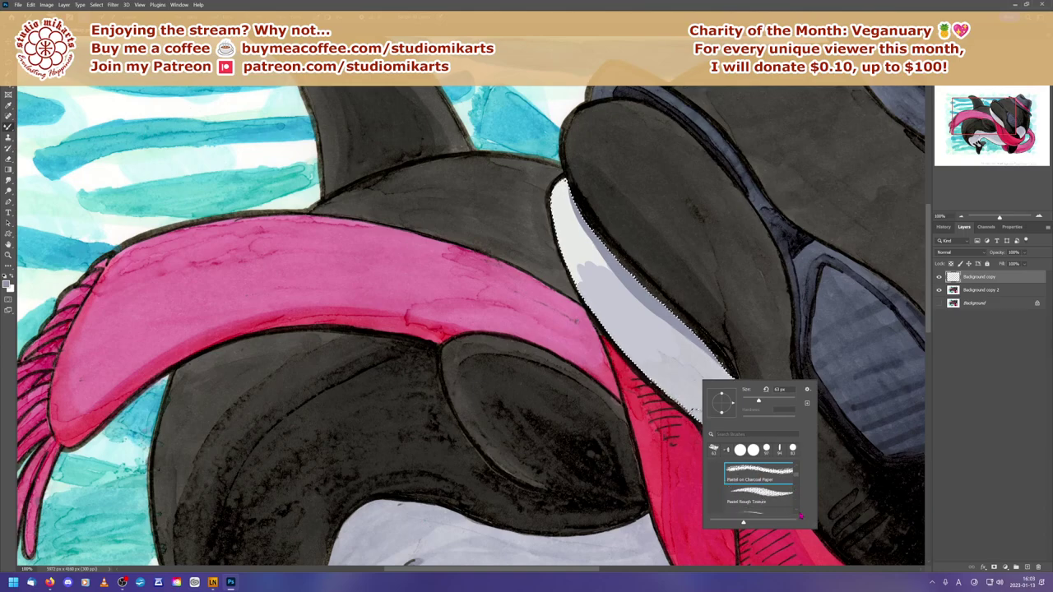
pyautogui.scroll(-3, 798, 513)
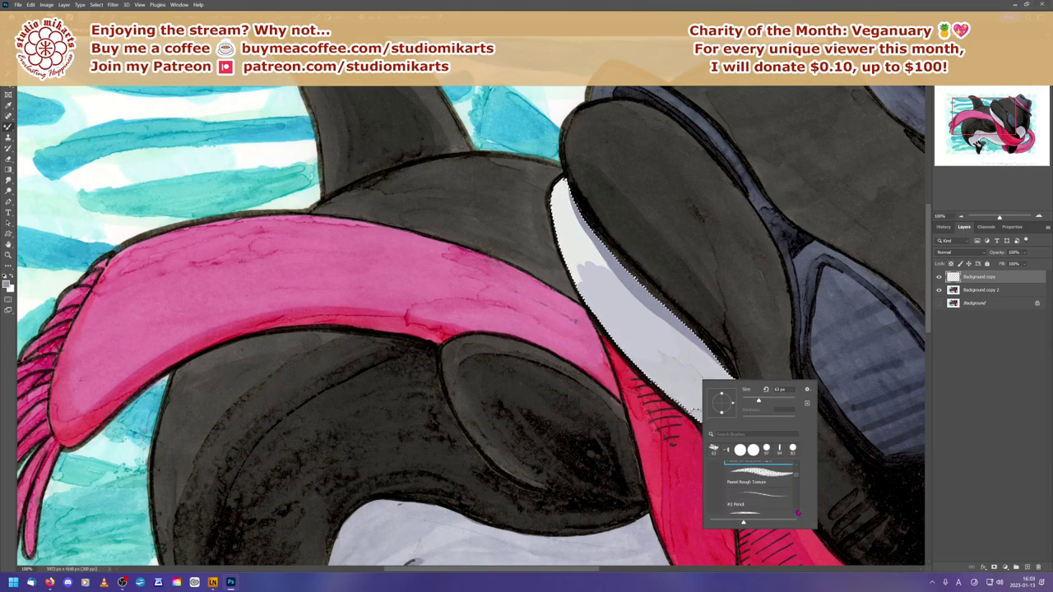
pyautogui.scroll(-3, 795, 513)
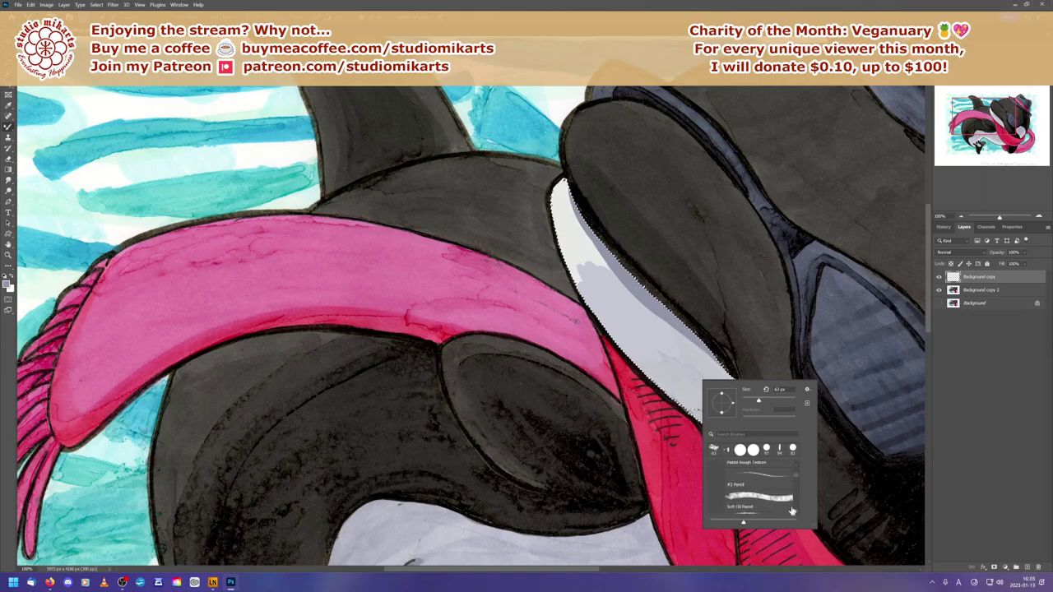
pyautogui.click(745, 506)
pyautogui.click(598, 255)
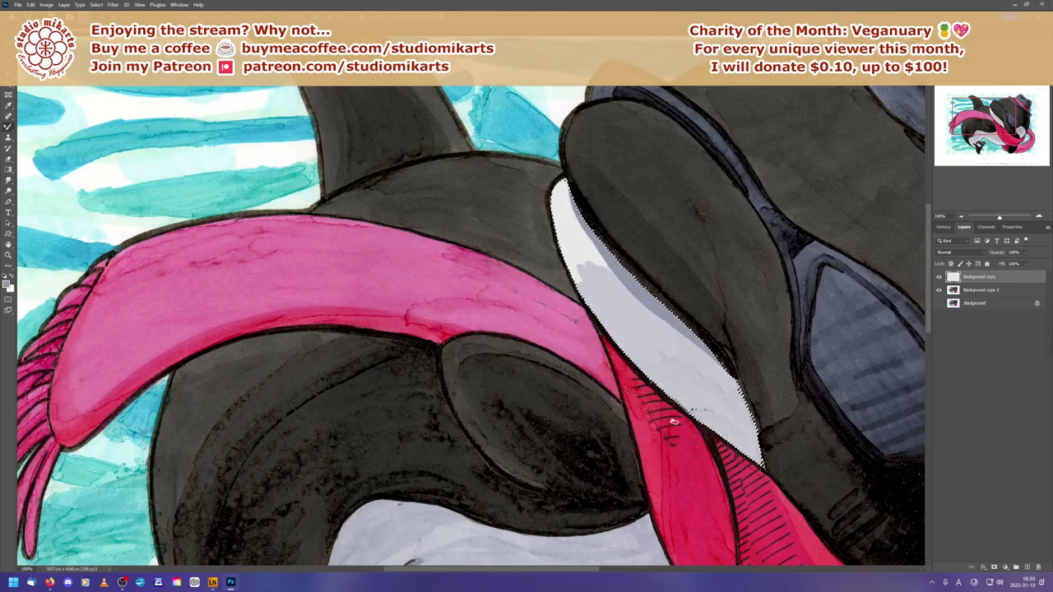
# Step: Try blending the grey shading on the white chin patch with the Soft Pastel Large brush at 60 px and 21 px
pyautogui.rightClick(692, 361)
pyautogui.scroll(-2, 787, 487)
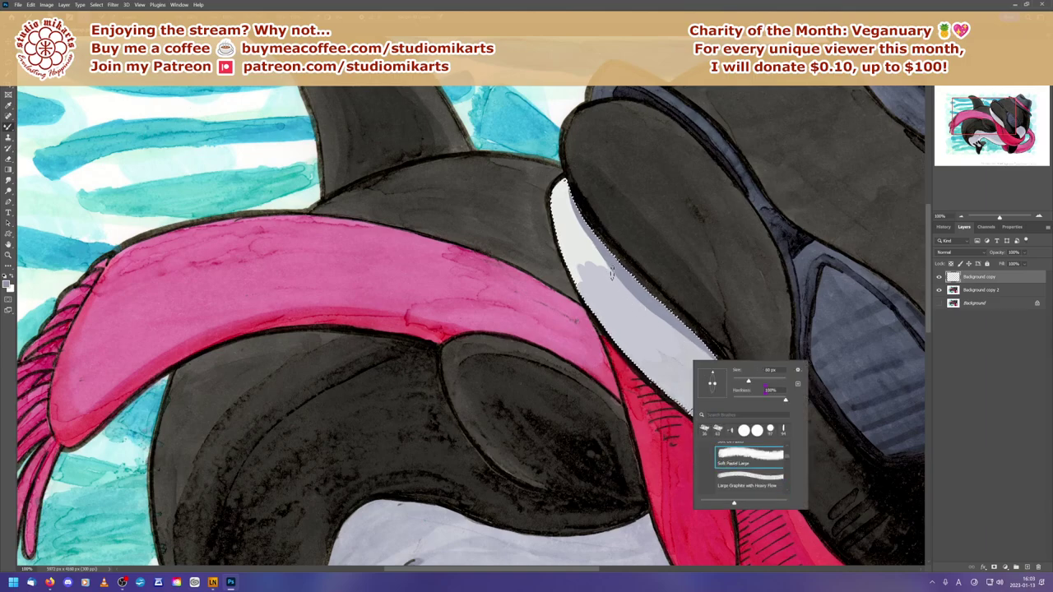
pyautogui.moveTo(611, 275); pyautogui.dragTo(658, 321)
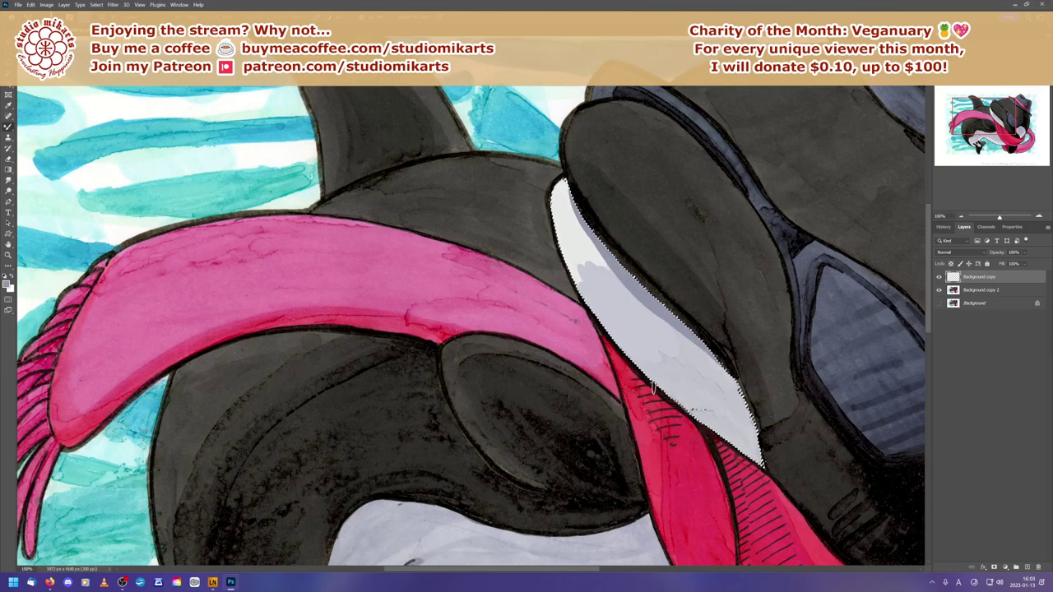
pyautogui.rightClick(661, 345)
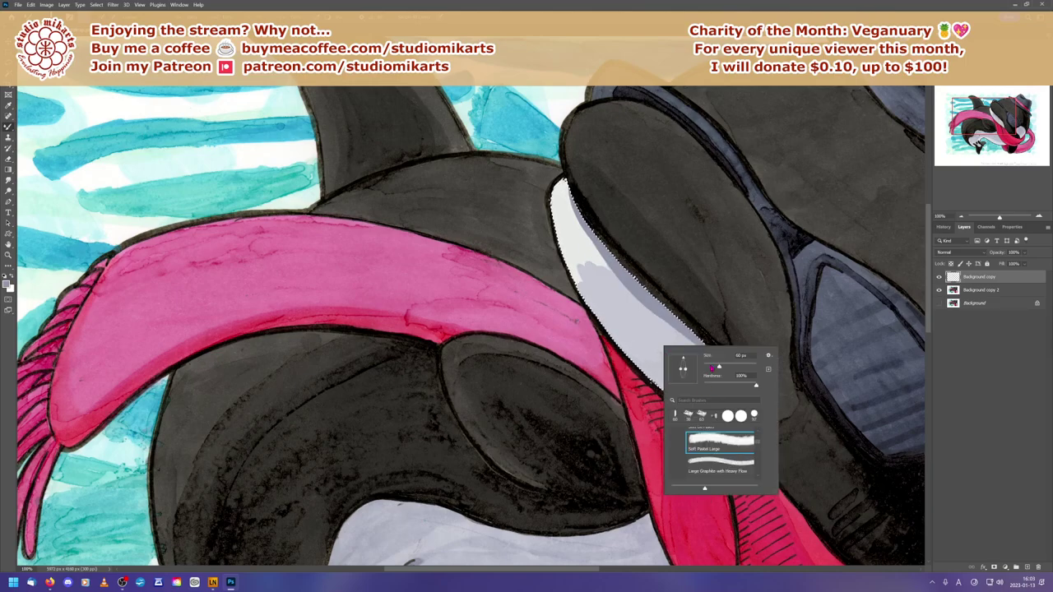
pyautogui.click(640, 300)
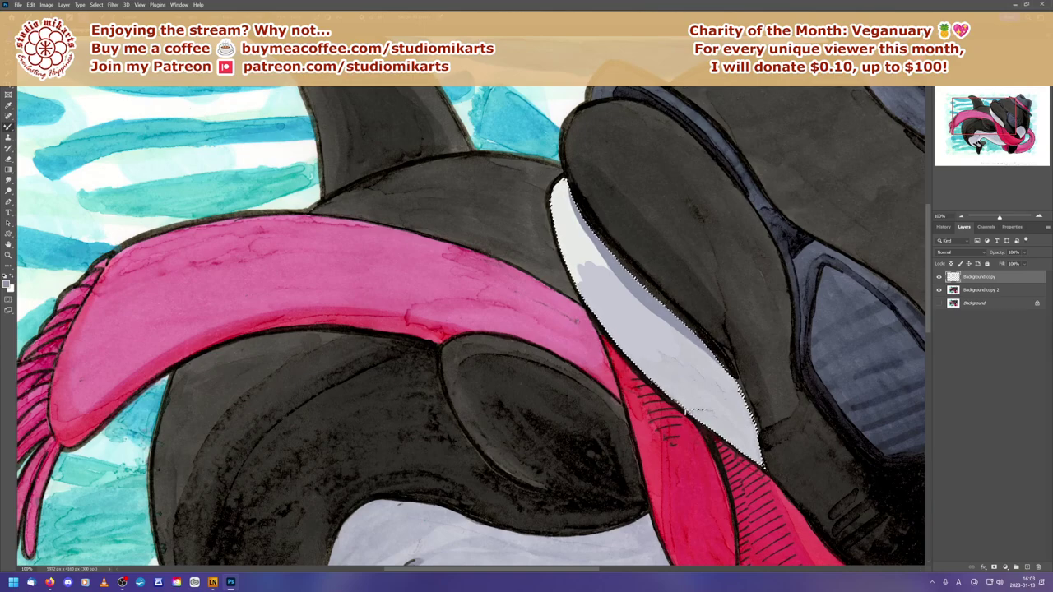
# Step: Try blending the chin patch's grey shading with the Large Graphite with Heavy Flow brush at 23 px
pyautogui.rightClick(703, 379)
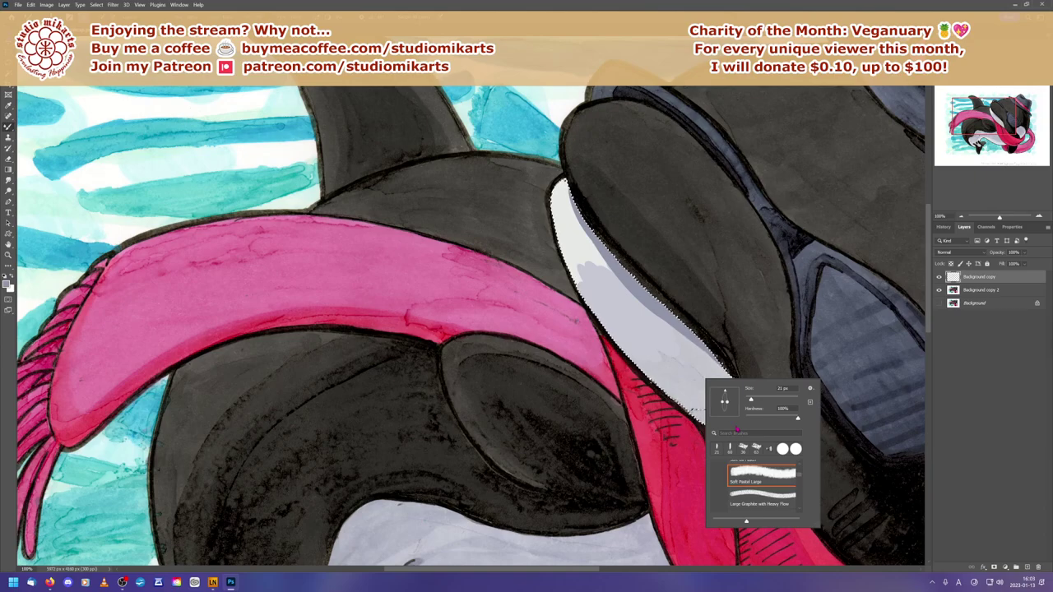
pyautogui.click(748, 497)
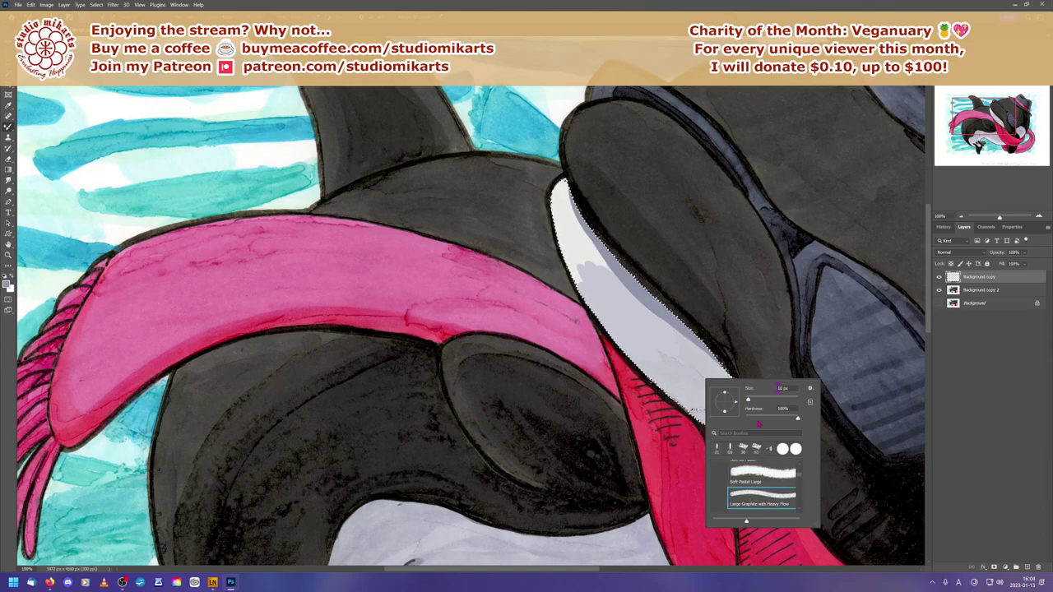
pyautogui.press('Tab')
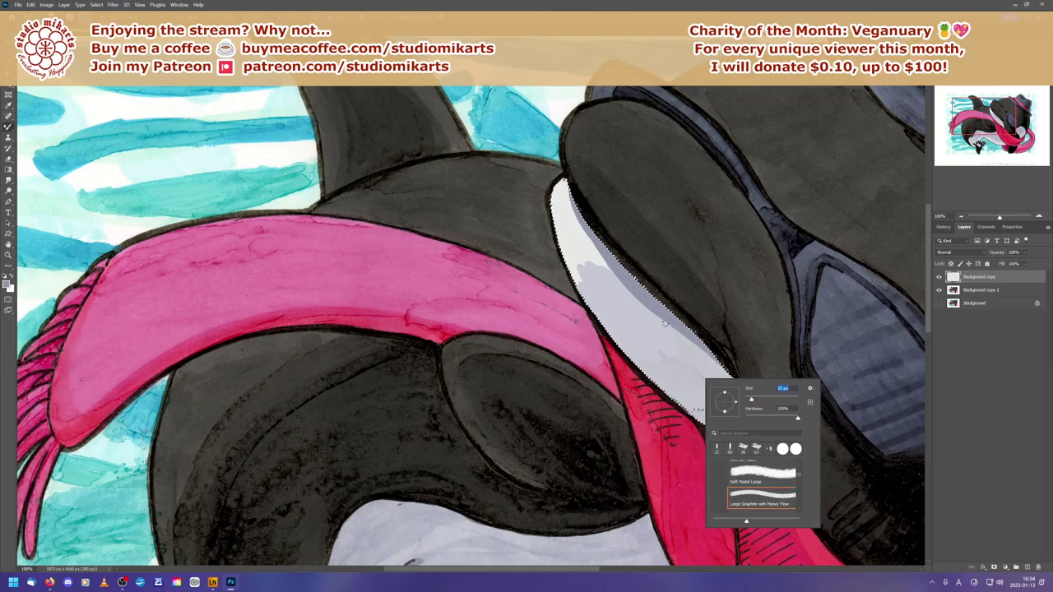
pyautogui.press('Return')
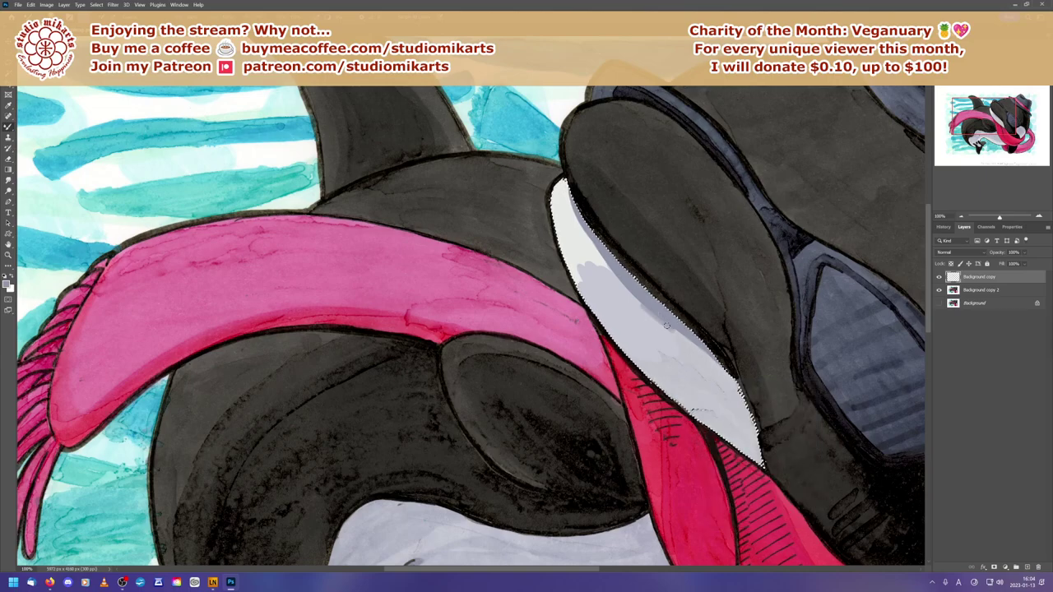
pyautogui.moveTo(682, 335); pyautogui.dragTo(691, 396)
# Step: Choose the Wax Pencil brush for blending the chin patch and set its size to 31 px
pyautogui.rightClick(663, 334)
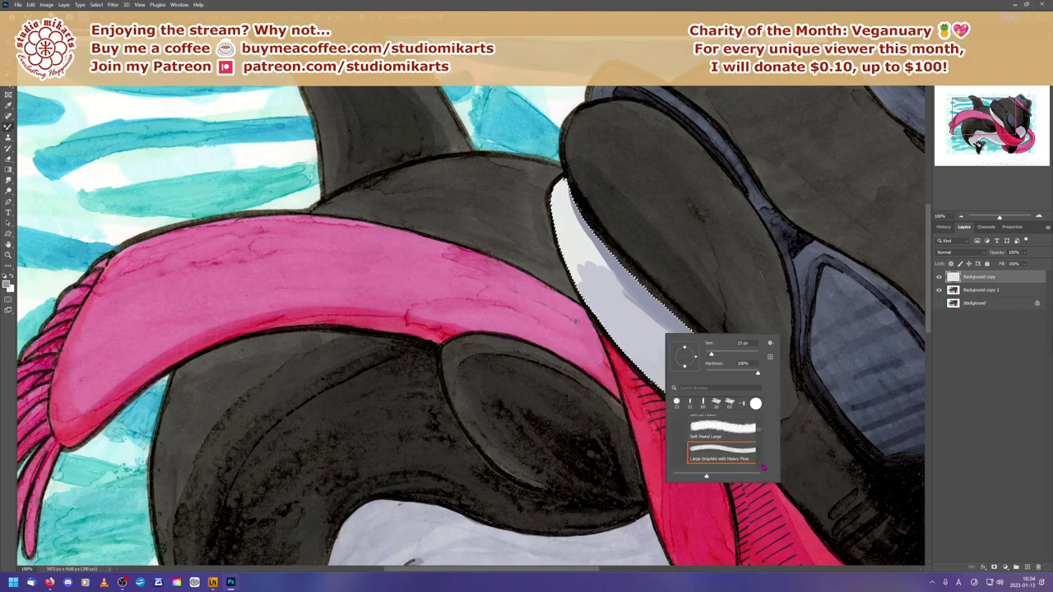
pyautogui.scroll(-1, 757, 466)
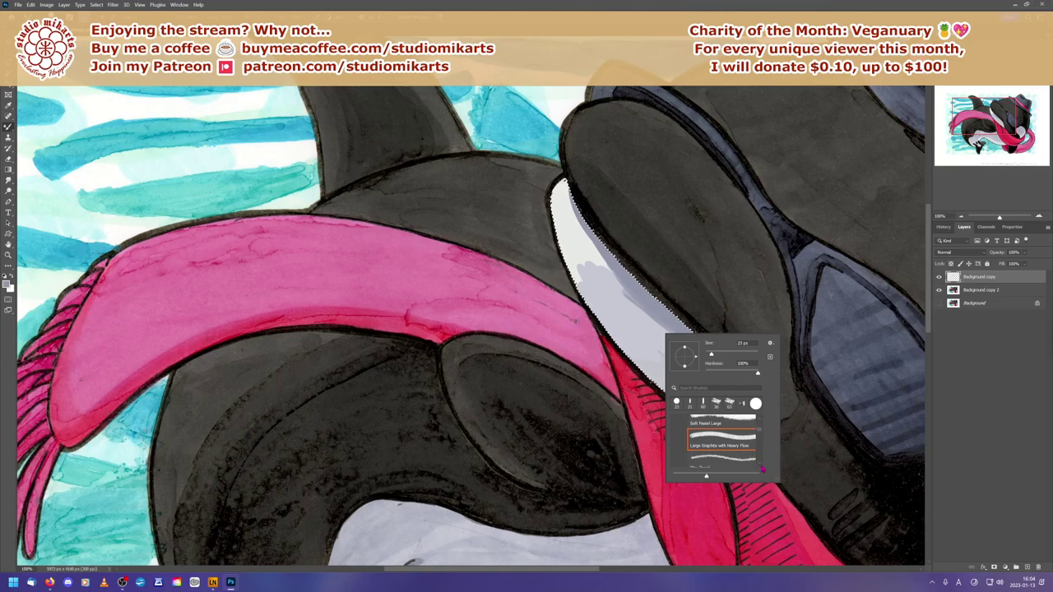
pyautogui.scroll(-1, 692, 451)
pyautogui.click(698, 459)
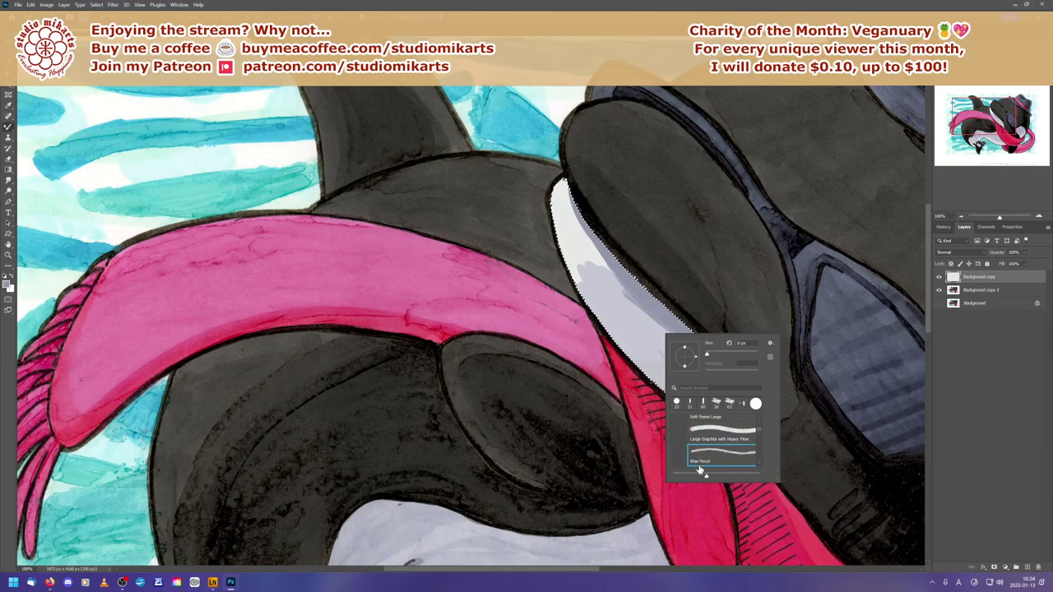
pyautogui.click(944, 226)
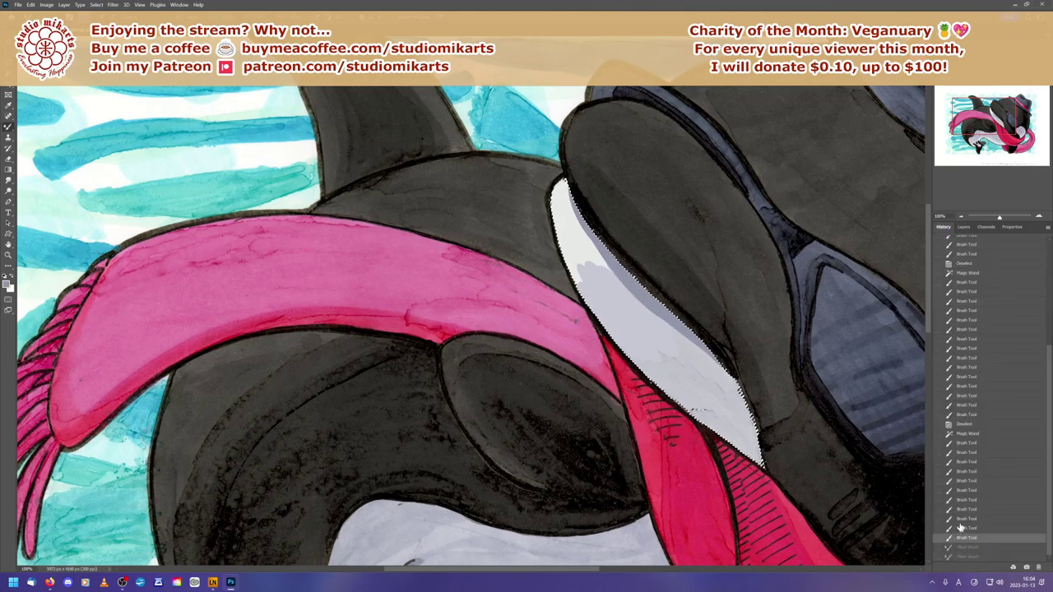
pyautogui.click(964, 227)
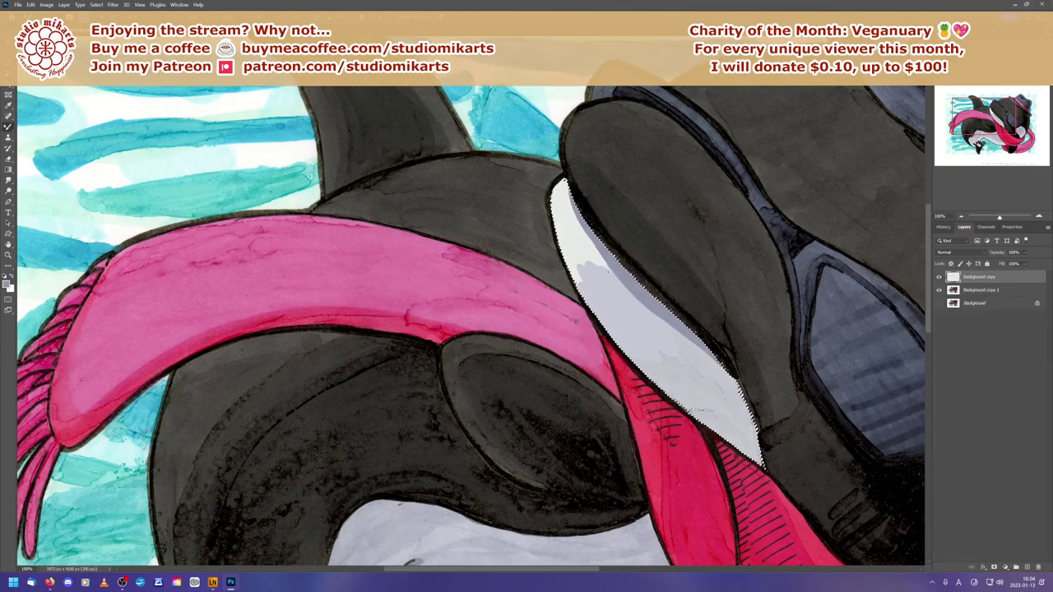
pyautogui.rightClick(733, 381)
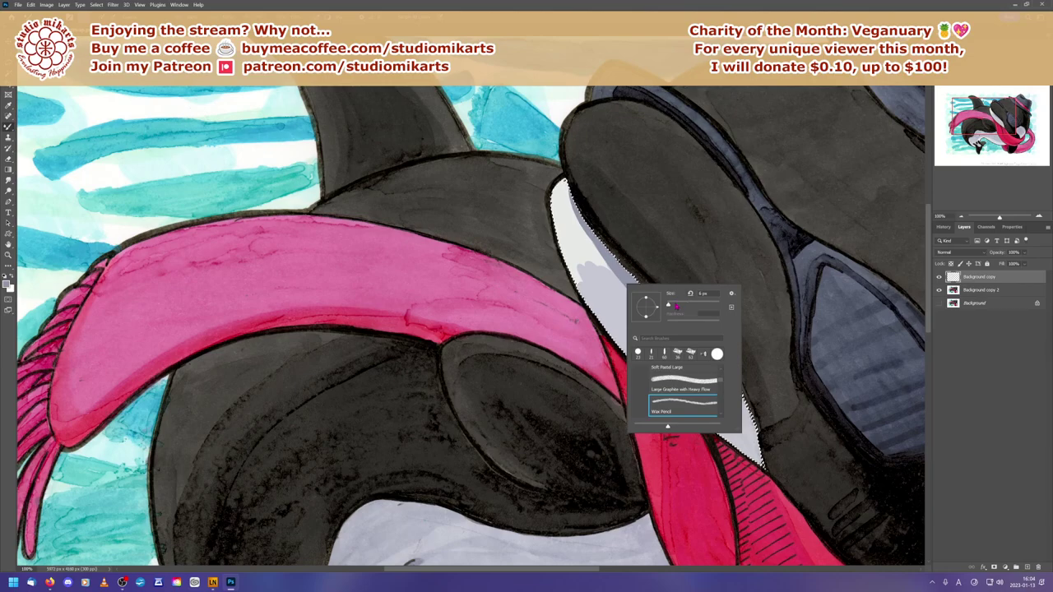
pyautogui.press('Return')
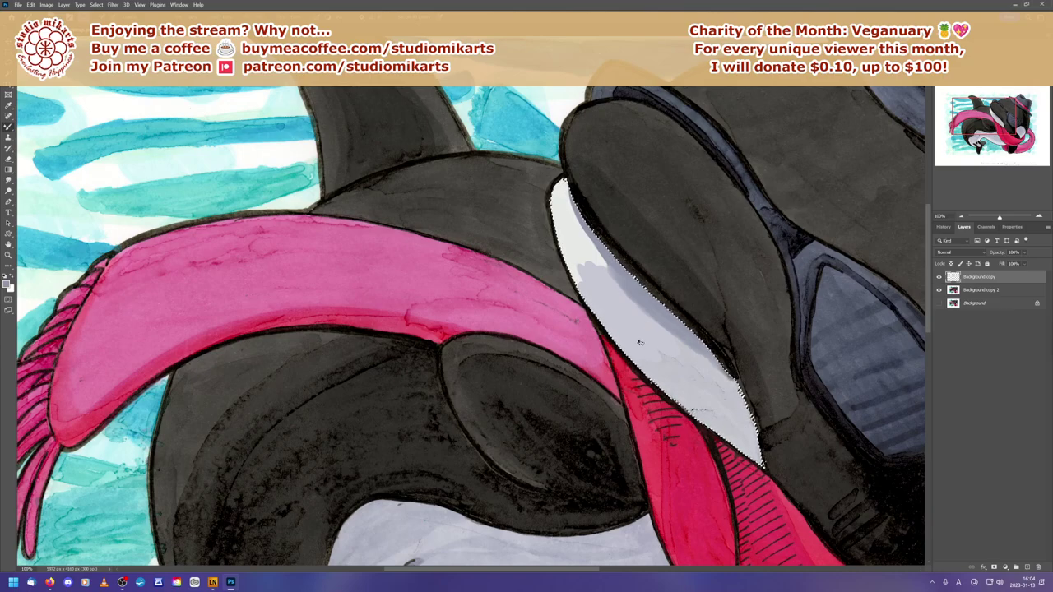
# Step: Blend the grey and white shading across the selected chin patch with the Wax Pencil brush
pyautogui.rightClick(633, 321)
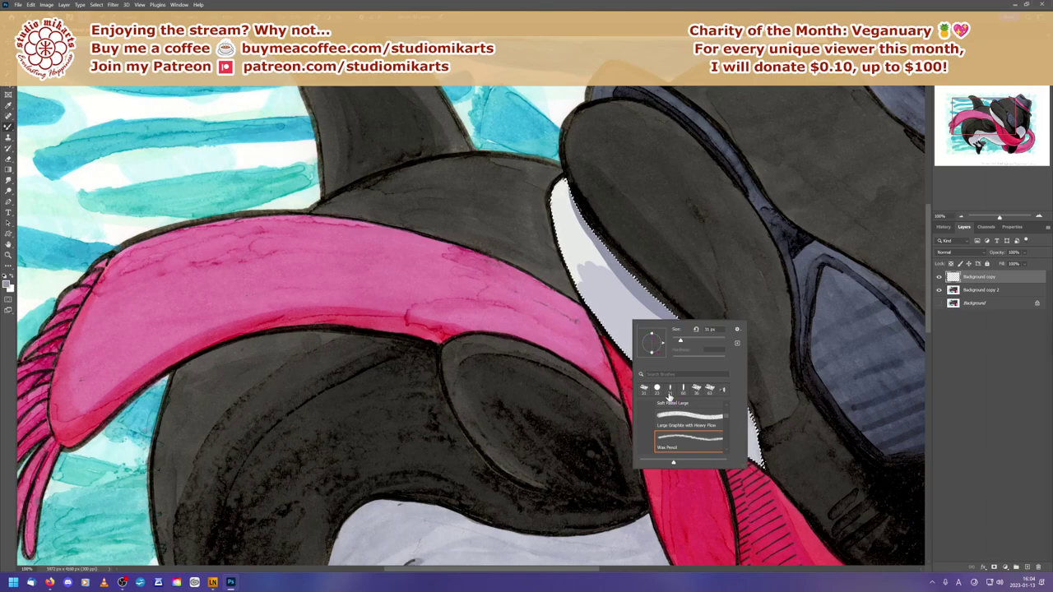
pyautogui.click(738, 330)
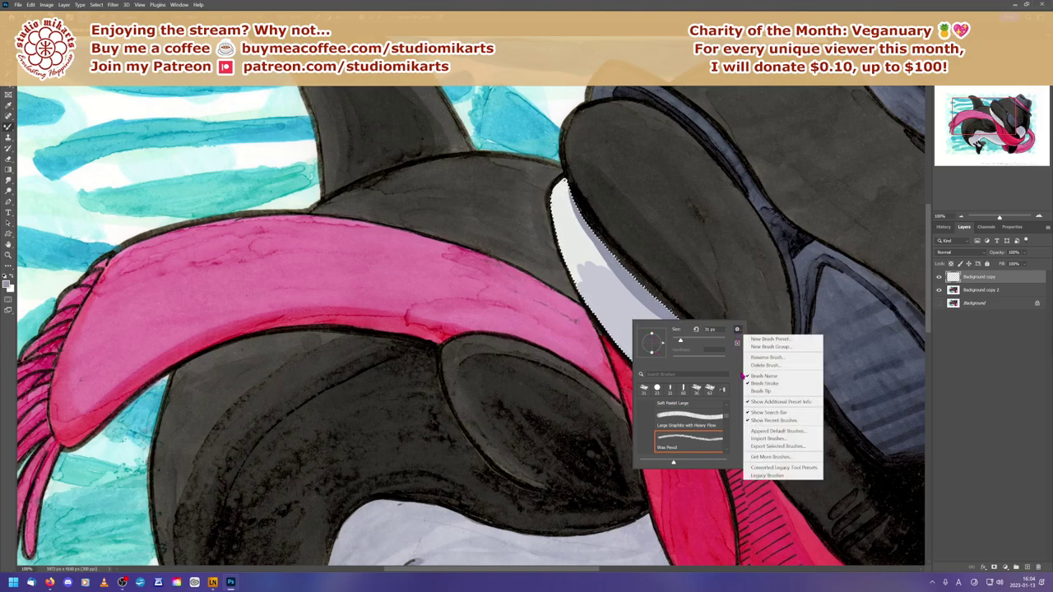
pyautogui.click(738, 368)
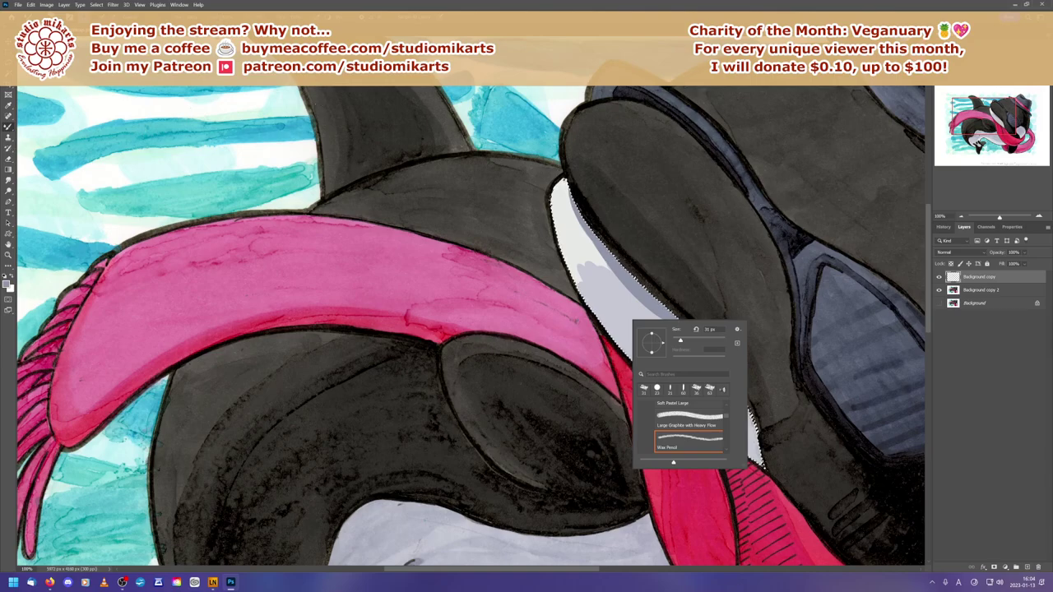
pyautogui.press('Escape')
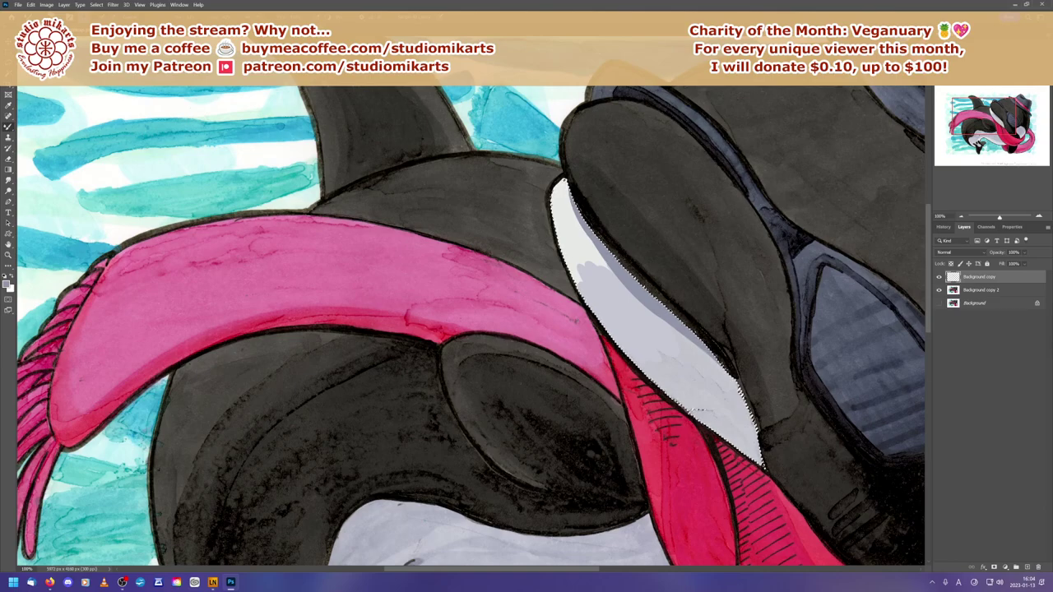
pyautogui.rightClick(622, 278)
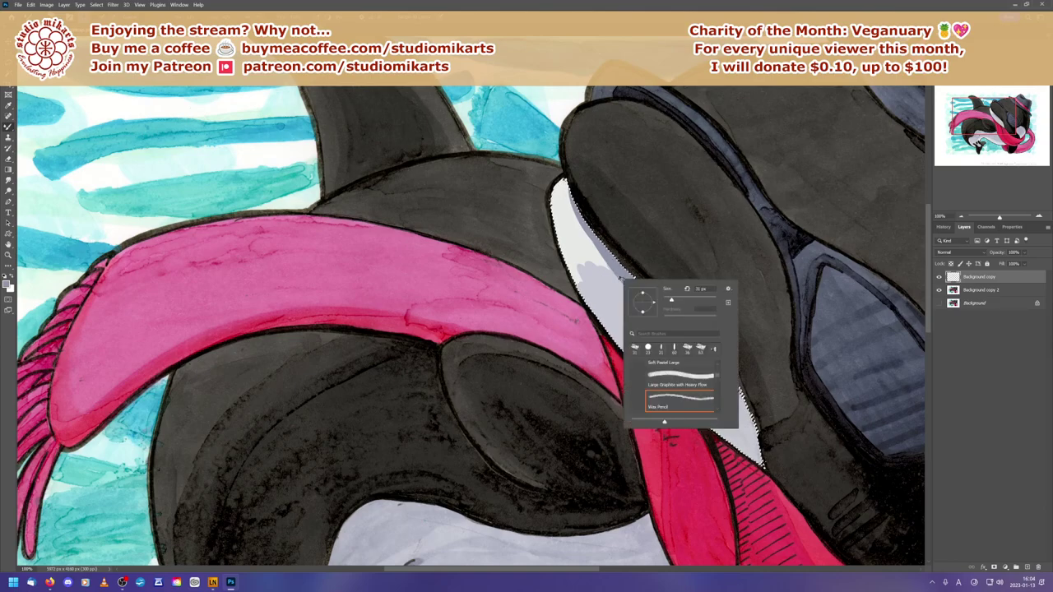
pyautogui.click(600, 253)
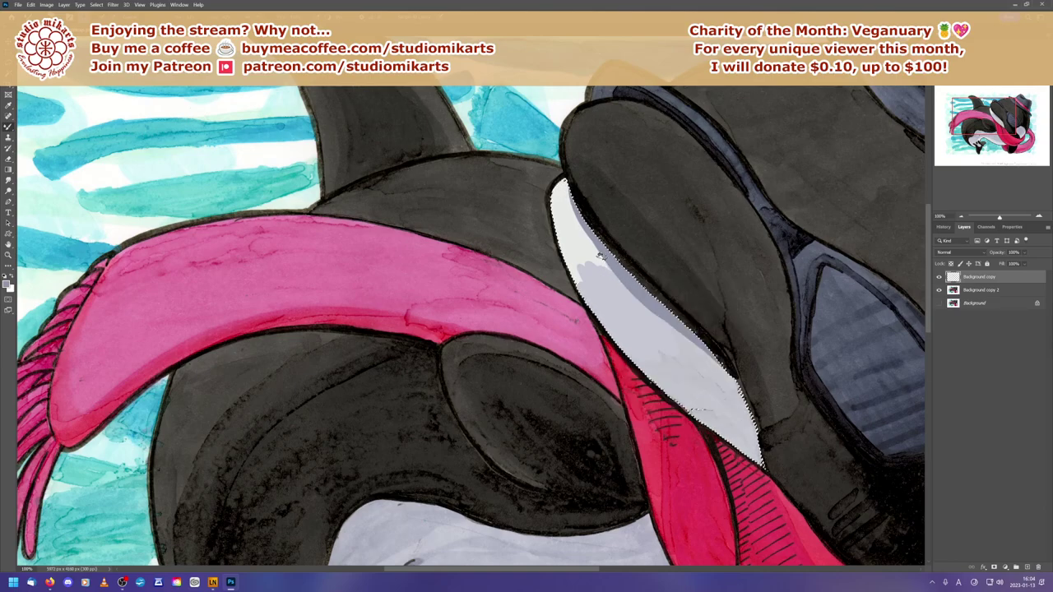
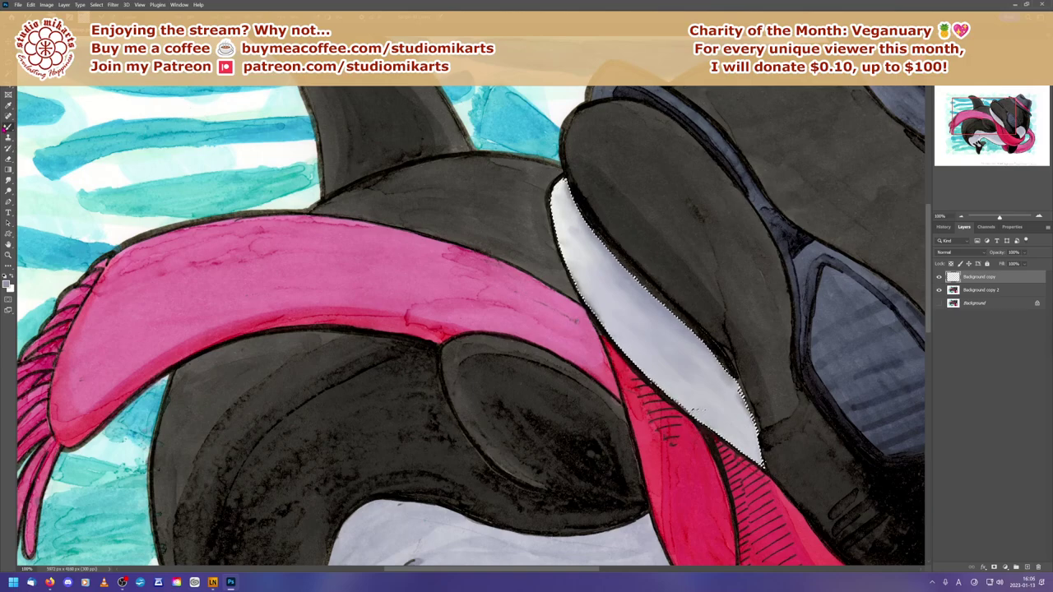
# Step: Switch to the regular Brush tool and set the foreground colour to e7e8e6, sampled from the chin patch
pyautogui.rightClick(8, 124)
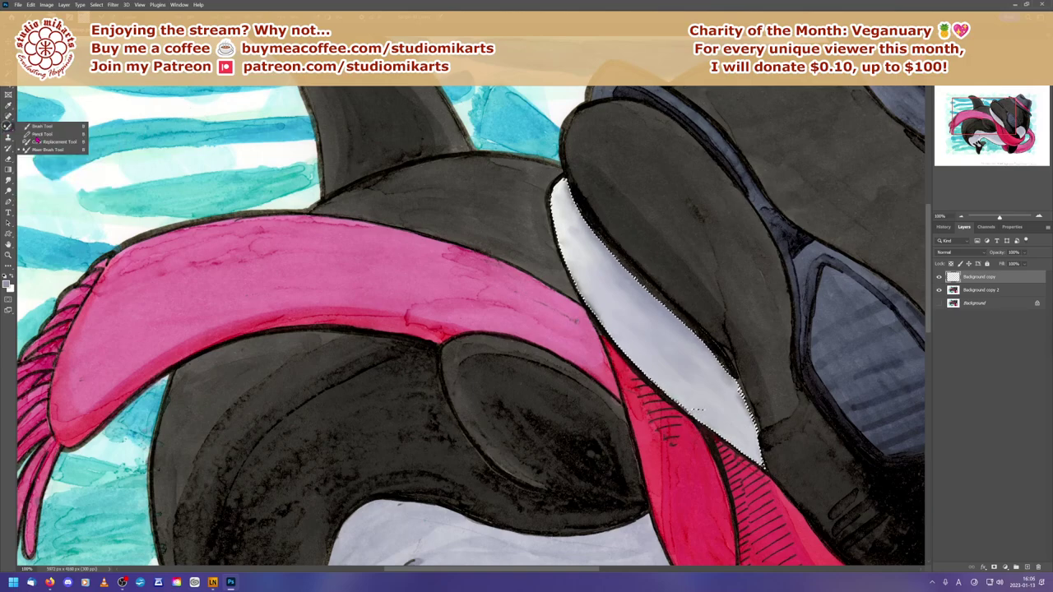
pyautogui.click(43, 126)
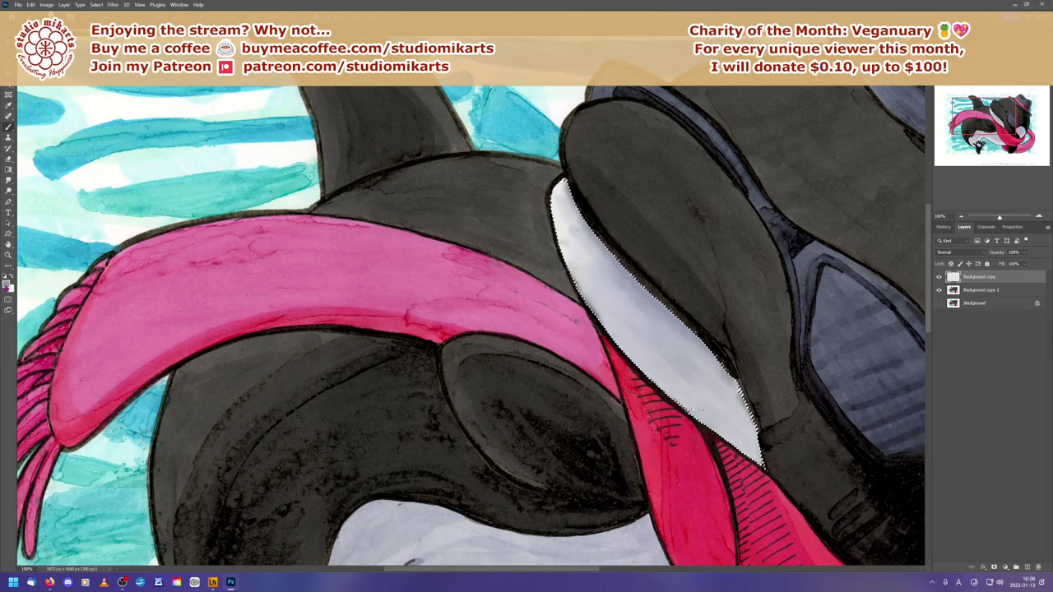
pyautogui.click(8, 285)
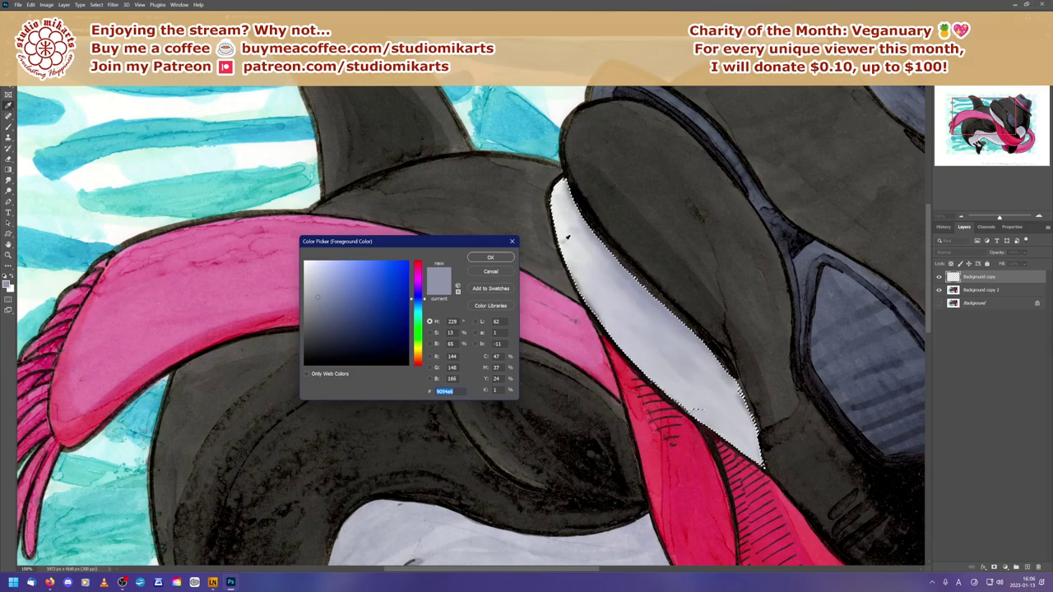
pyautogui.click(697, 409)
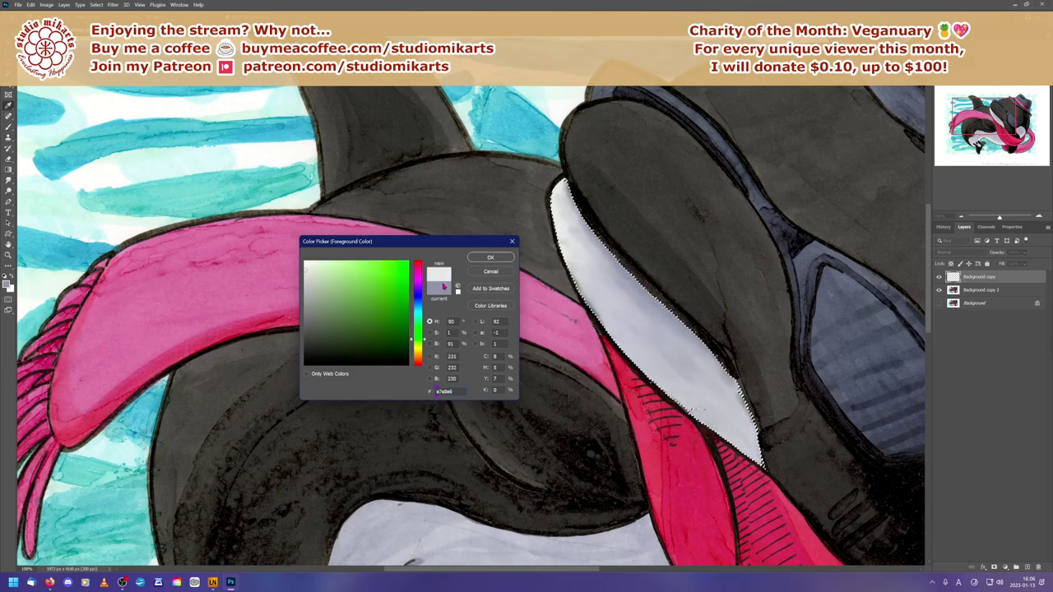
pyautogui.click(483, 257)
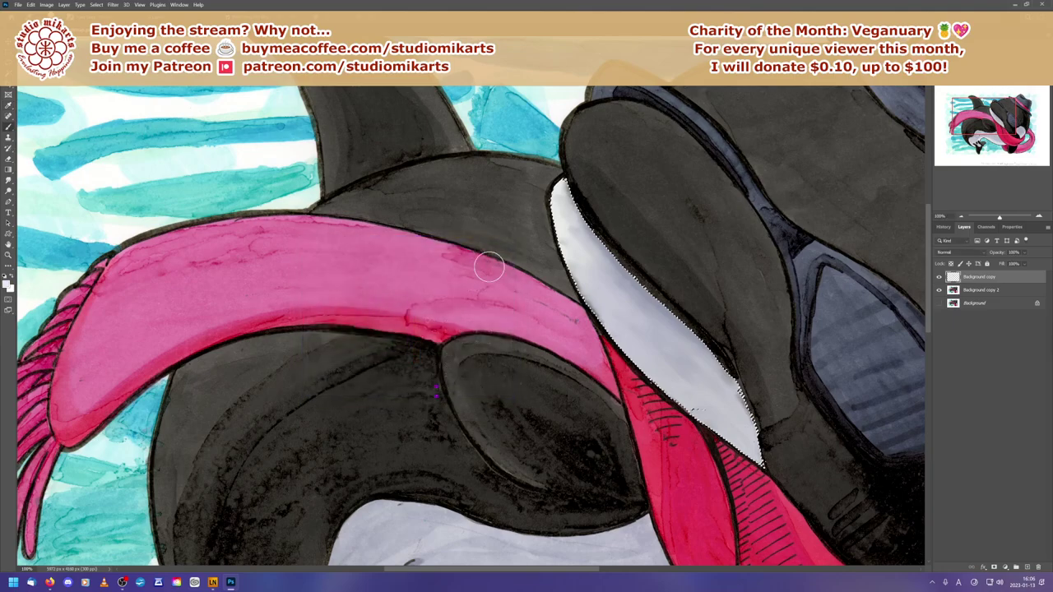
# Step: Touch up the upper part of the chin patch in light grey with the Soft Round Pressure Opacity brush at 112 px
pyautogui.moveTo(574, 227); pyautogui.dragTo(579, 244)
pyautogui.rightClick(579, 234)
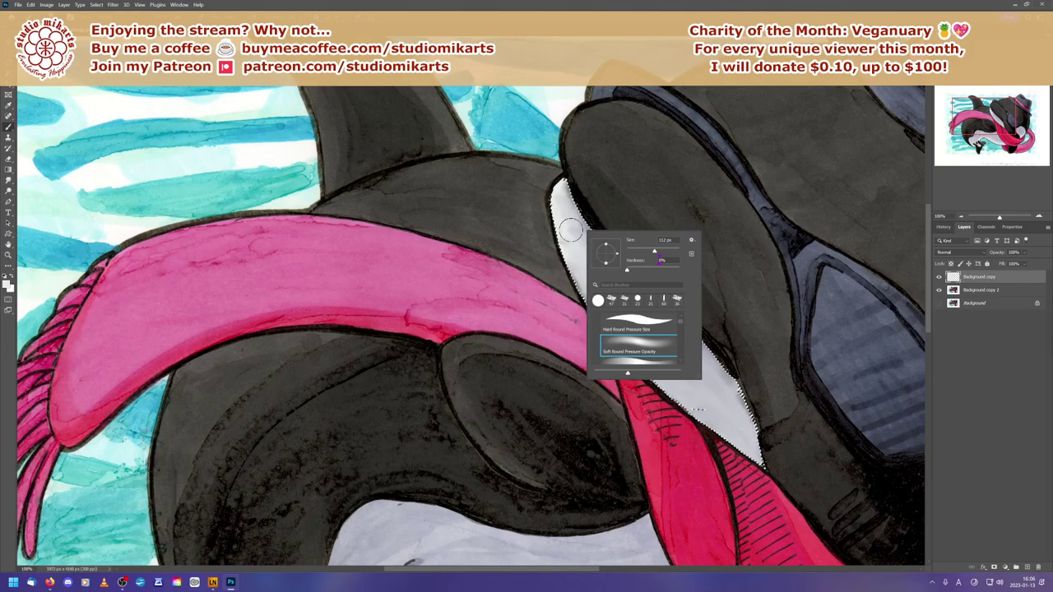
pyautogui.press('Return')
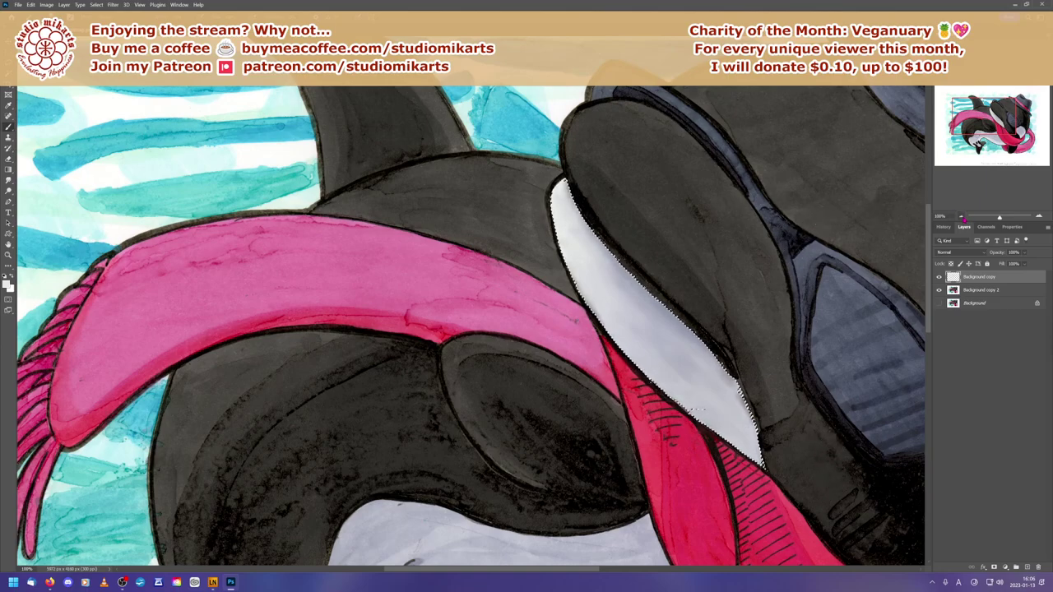
# Step: Set the foreground colour to black (000000)
pyautogui.hotkey('ctrl', '-')
pyautogui.hotkey('ctrl', '-')
pyautogui.hotkey('ctrl', '-')
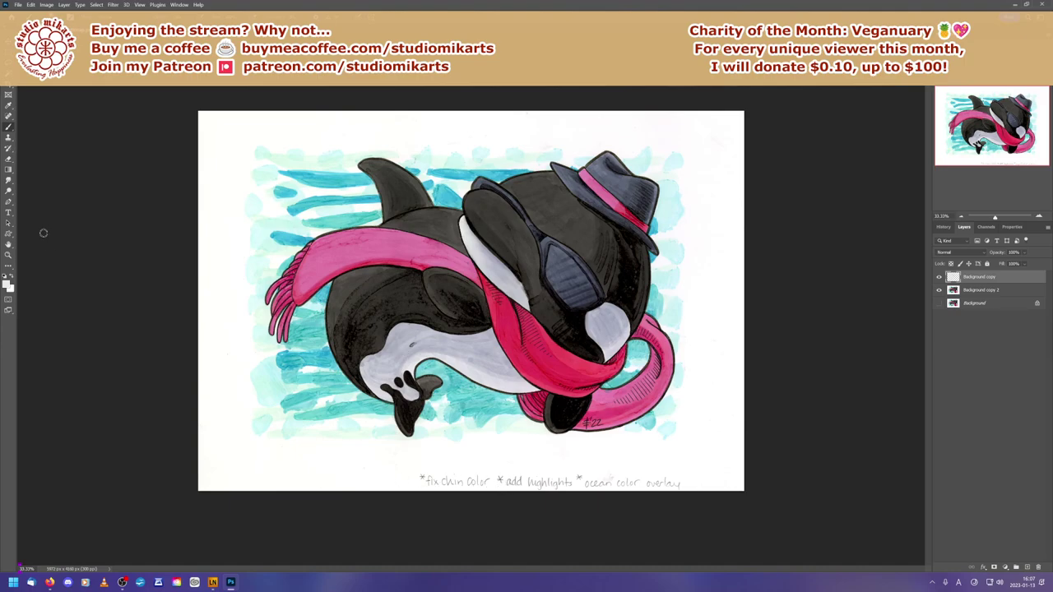
pyautogui.click(7, 284)
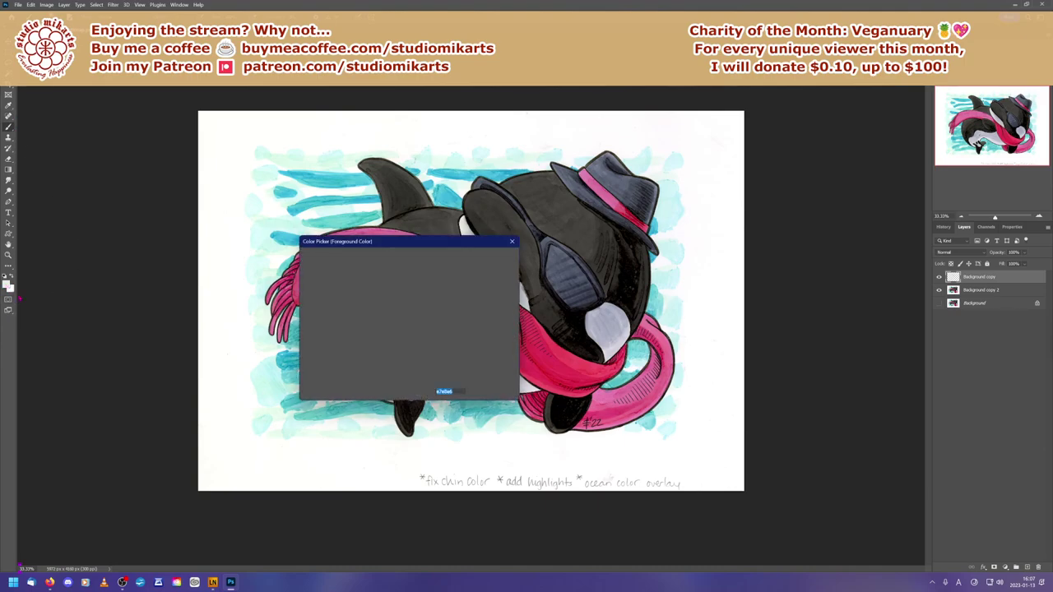
pyautogui.moveTo(321, 343); pyautogui.dragTo(302, 371)
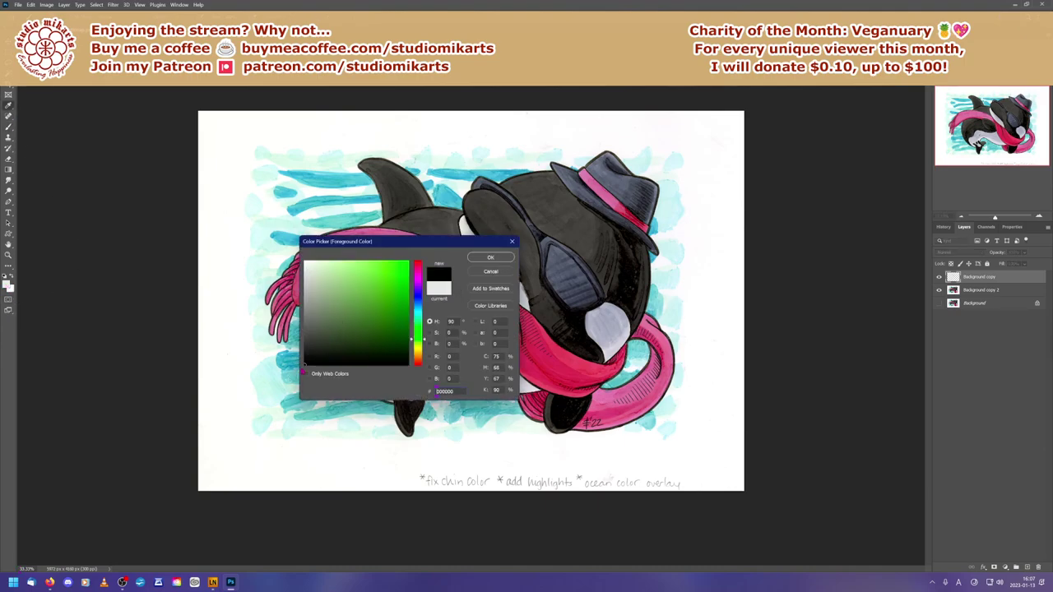
pyautogui.click(490, 258)
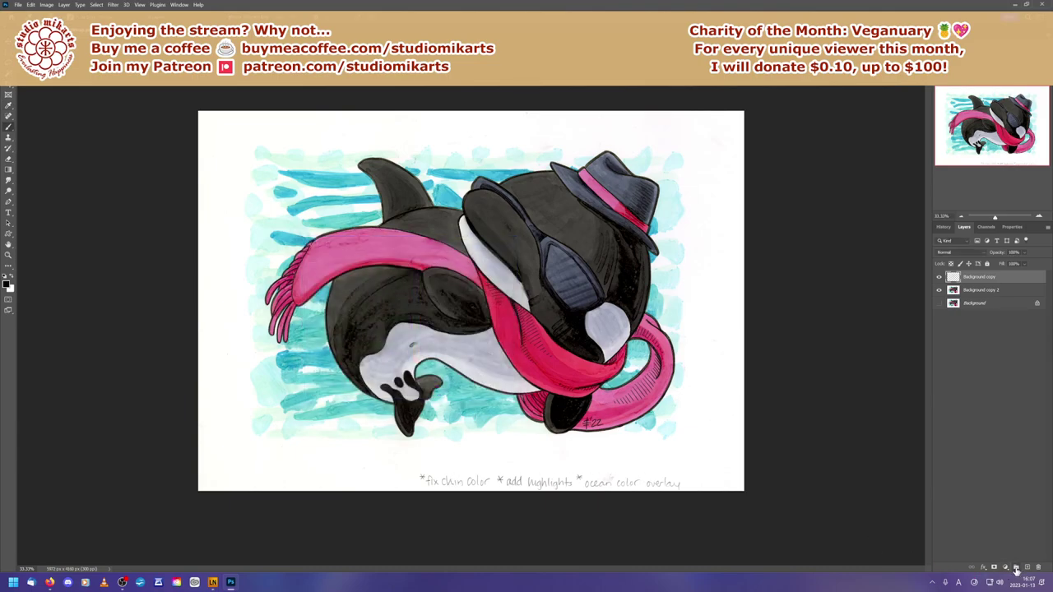
# Step: Add a new layer above the chin colour layer and choose the Hard Round Pressure Size brush
pyautogui.click(1026, 568)
pyautogui.rightClick(475, 473)
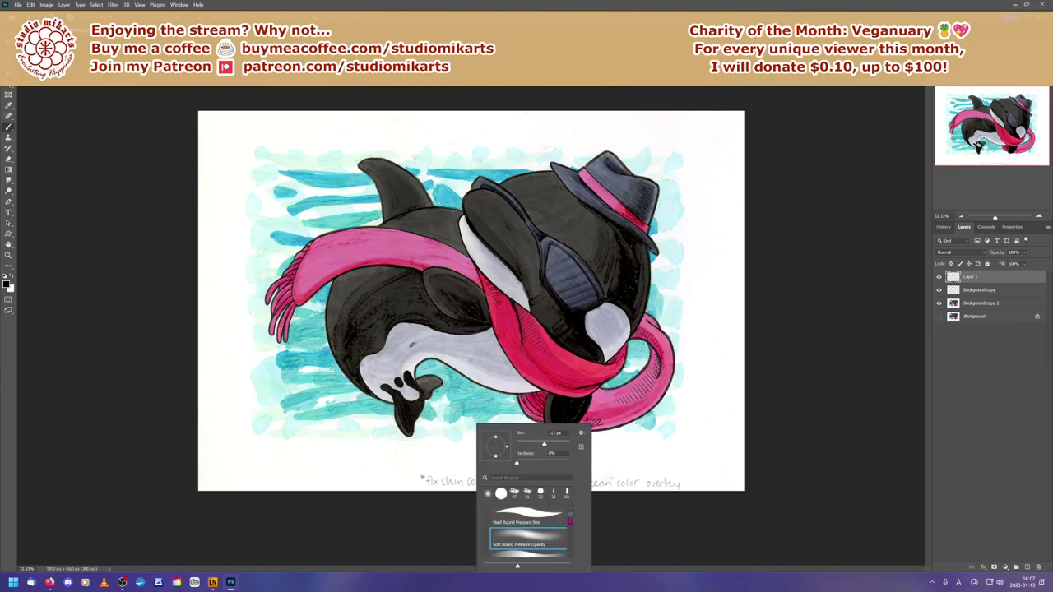
pyautogui.click(509, 518)
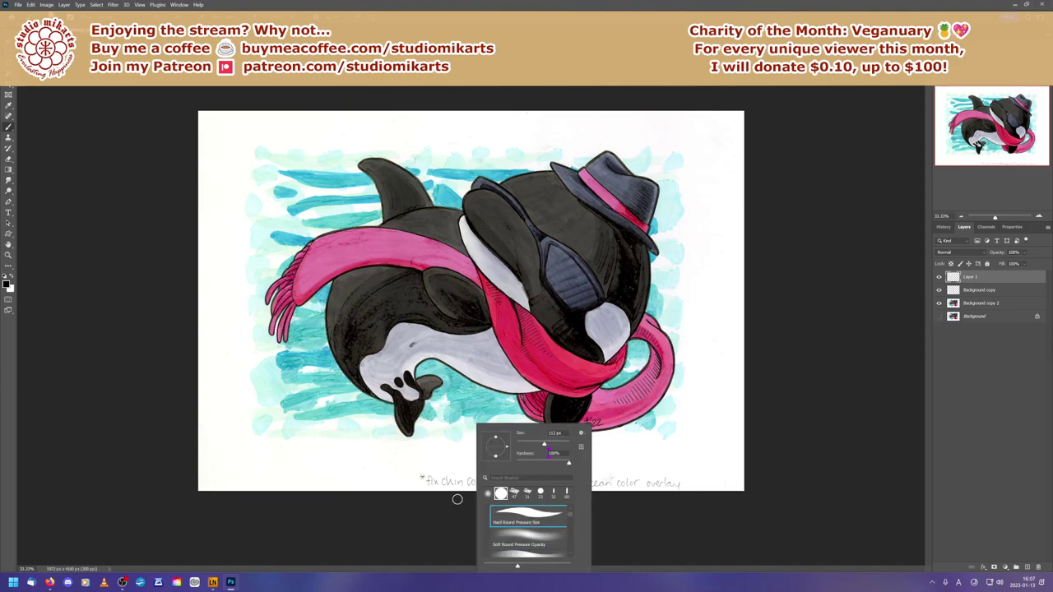
# Step: Strike through the handwritten "fix chin color" note below the orca with a smaller black brush
pyautogui.click(529, 444)
pyautogui.click(416, 482)
pyautogui.moveTo(405, 480); pyautogui.dragTo(522, 484)
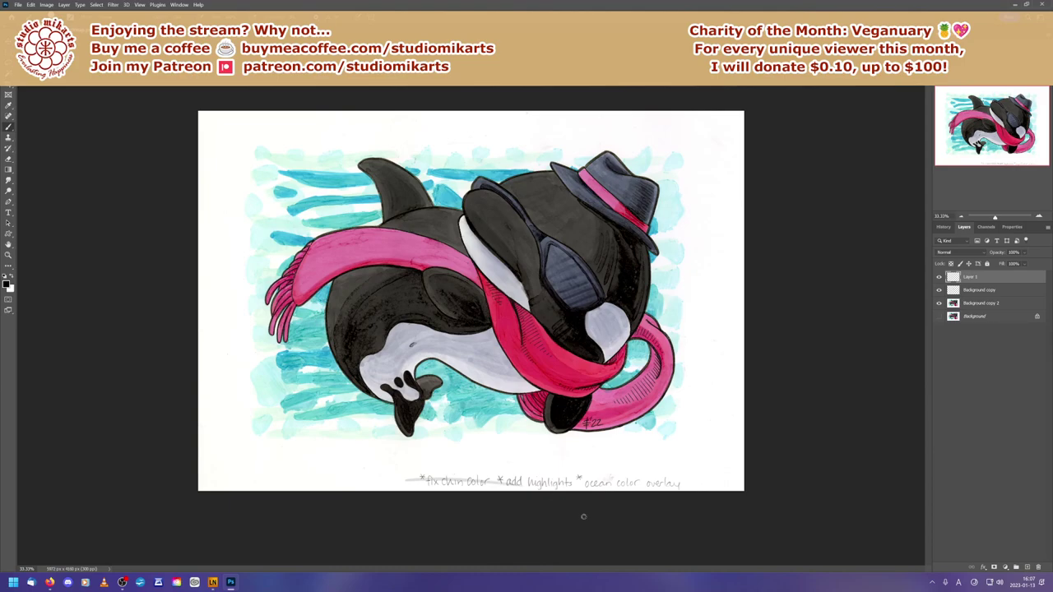
pyautogui.hotkey('ctrl', 'z')
pyautogui.moveTo(414, 481); pyautogui.dragTo(492, 482)
# Step: Set the foreground colour to light grey 999996, starting from a sample of the orca's dark head
pyautogui.click(8, 283)
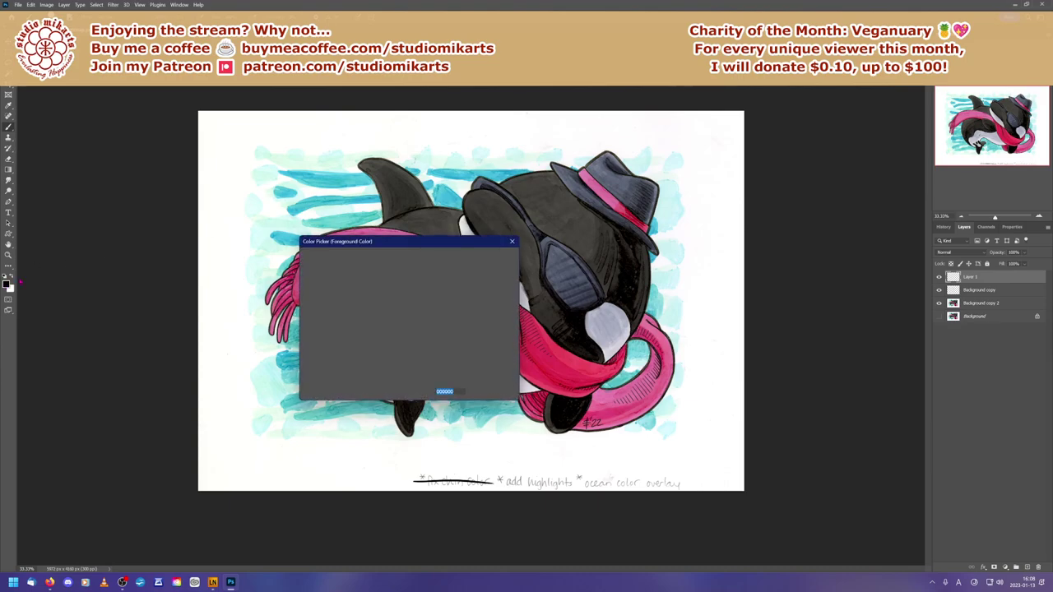
pyautogui.click(571, 213)
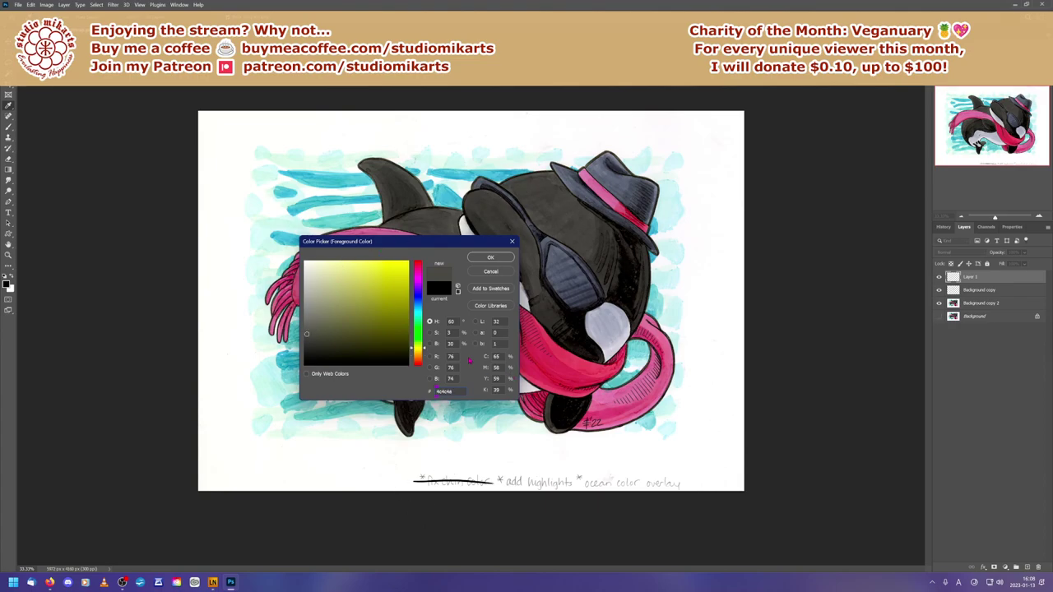
pyautogui.click(305, 310)
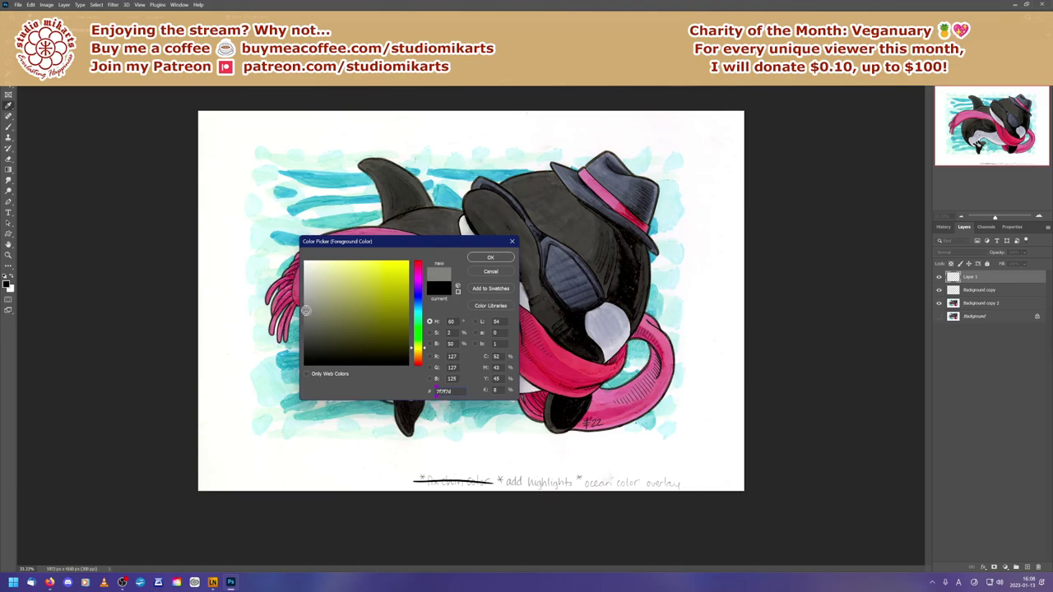
pyautogui.click(305, 302)
pyautogui.click(489, 259)
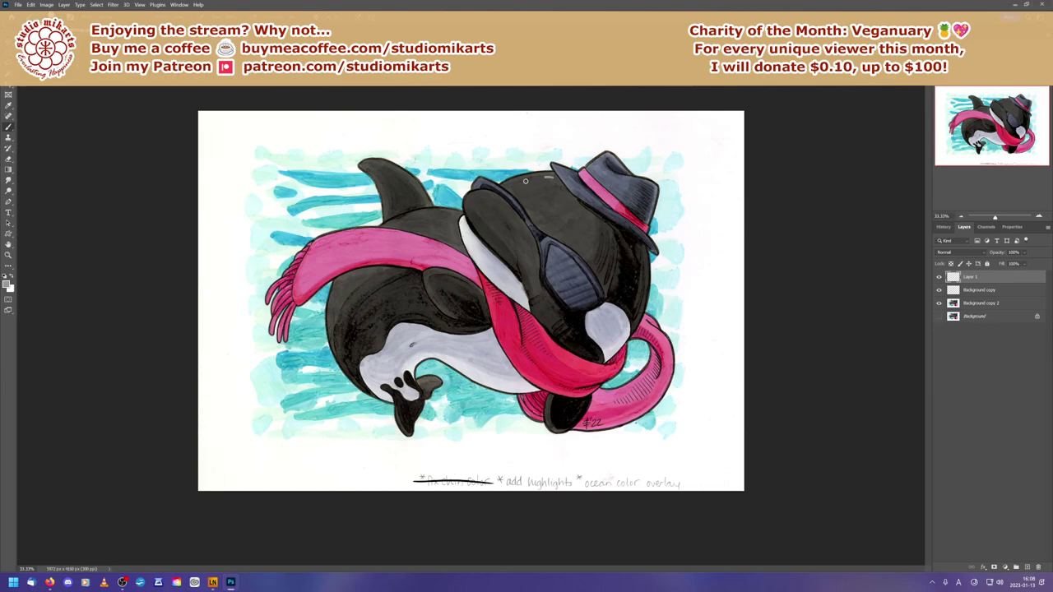
# Step: Paint light grey highlights along the top of the orca's forehead and on the tip of its snout
pyautogui.moveTo(544, 176); pyautogui.dragTo(513, 186)
pyautogui.moveTo(490, 204); pyautogui.dragTo(510, 232)
pyautogui.hotkey('ctrl', 'z')
pyautogui.moveTo(470, 197); pyautogui.dragTo(492, 217)
pyautogui.hotkey('ctrl', 'z')
pyautogui.moveTo(478, 194); pyautogui.dragTo(472, 204)
pyautogui.hotkey('ctrl', 'z')
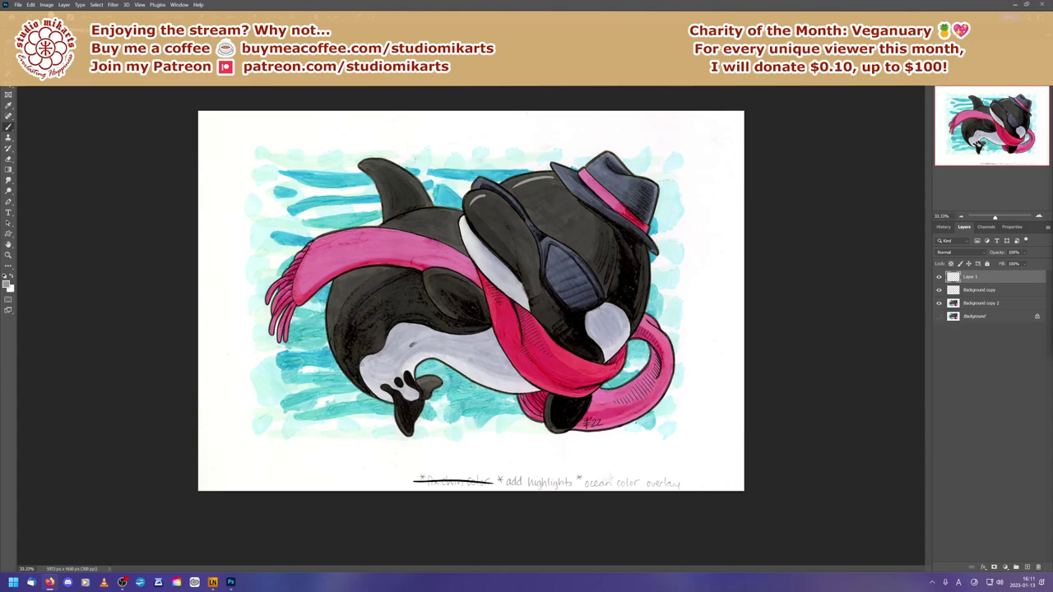
# Step: Rename the new top layer to "highlights and checklist" and toggle its visibility to compare the artwork
pyautogui.click(981, 290)
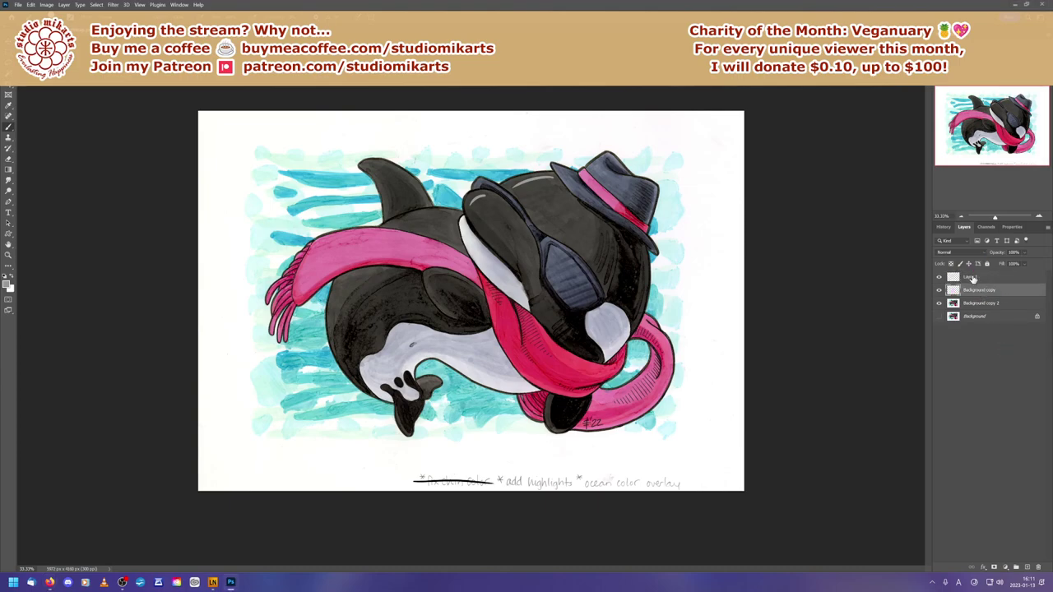
pyautogui.click(972, 278)
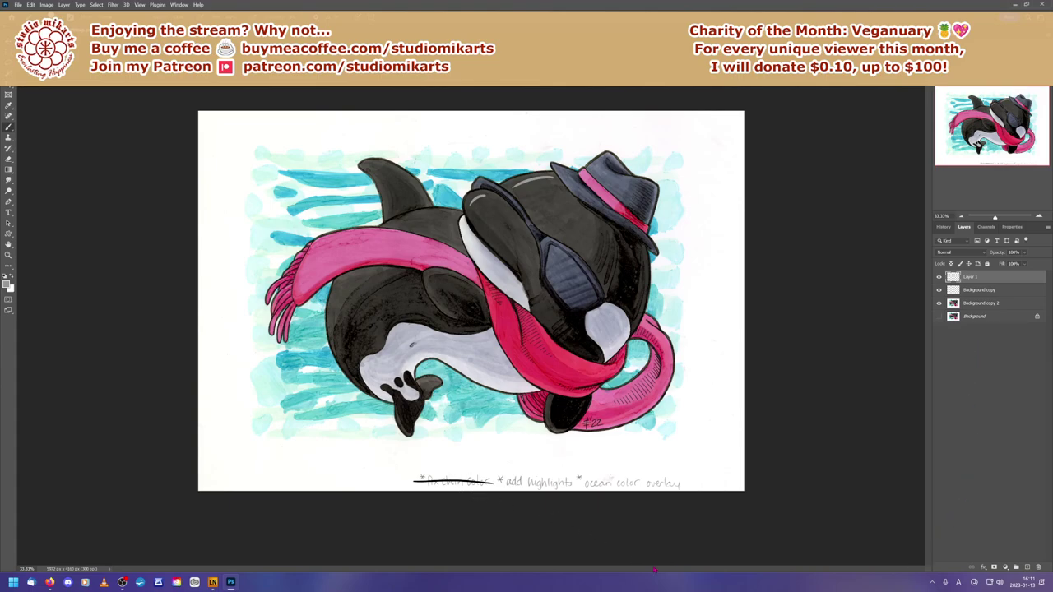
pyautogui.doubleClick(970, 277)
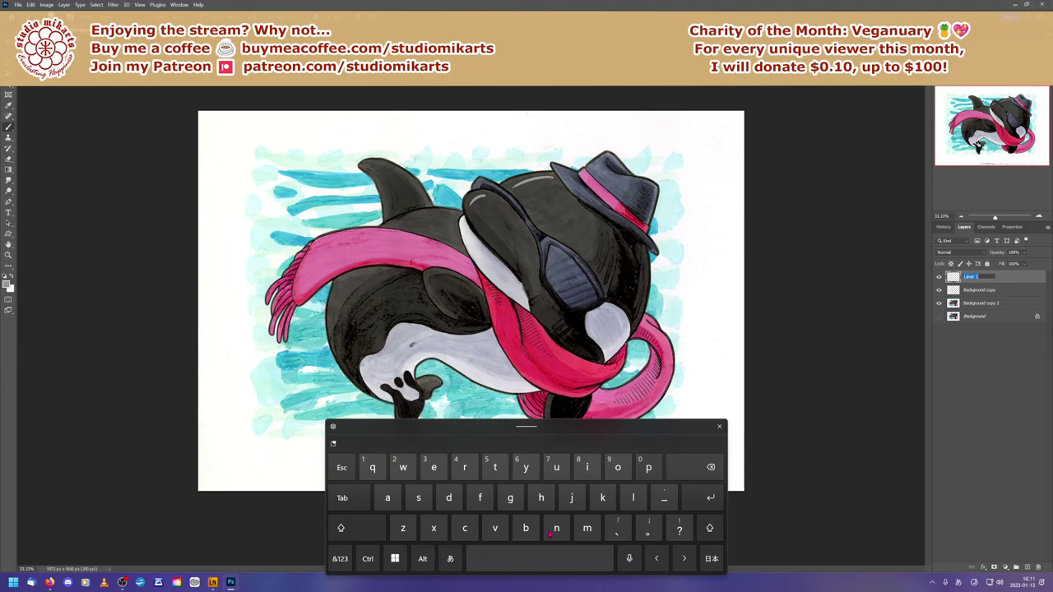
pyautogui.press('BackSpace')
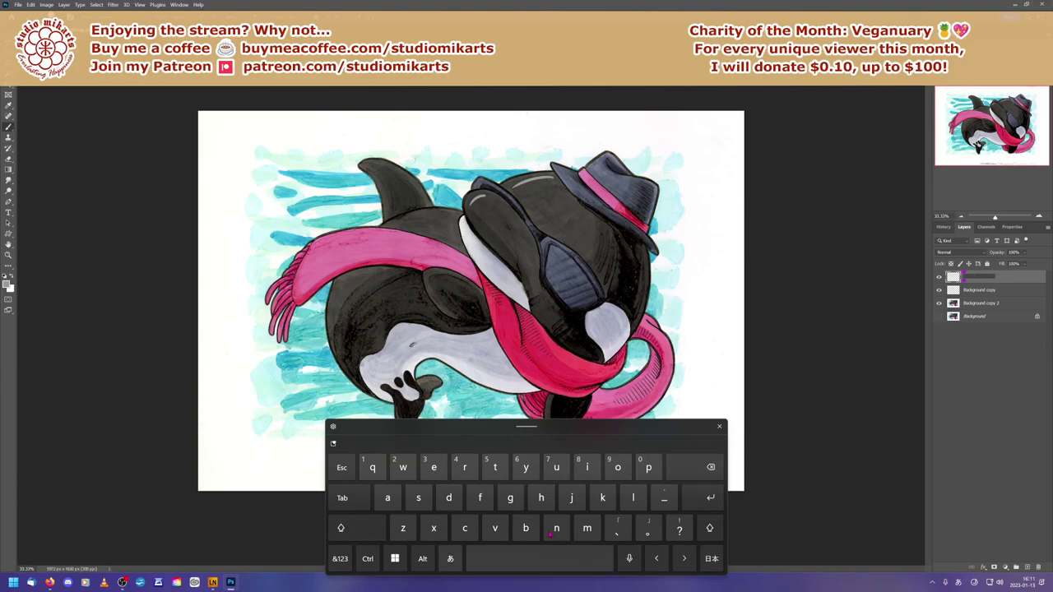
pyautogui.click(449, 559)
pyautogui.write('high')
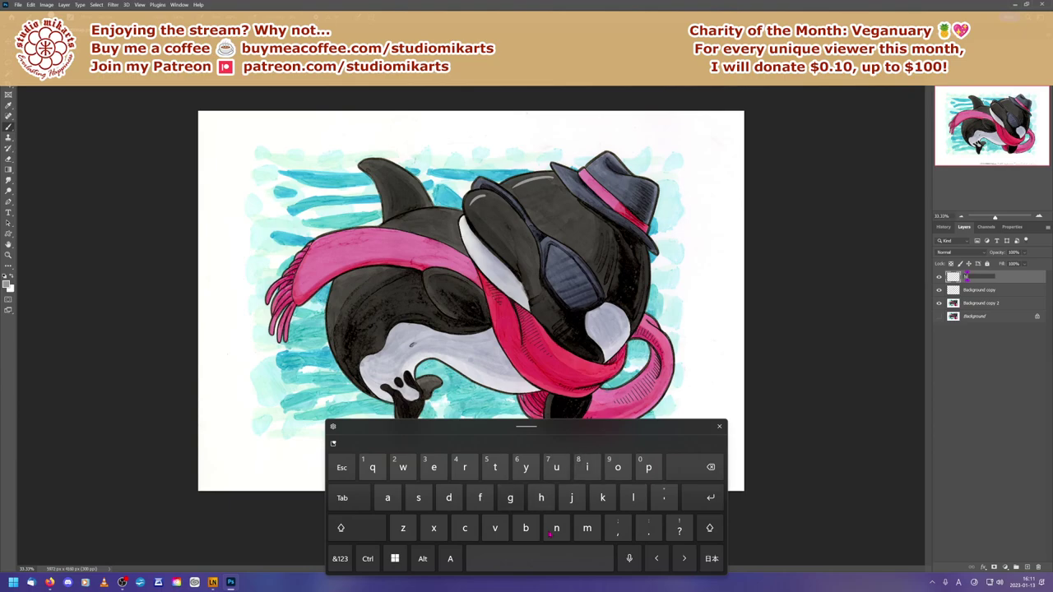
pyautogui.write('lights')
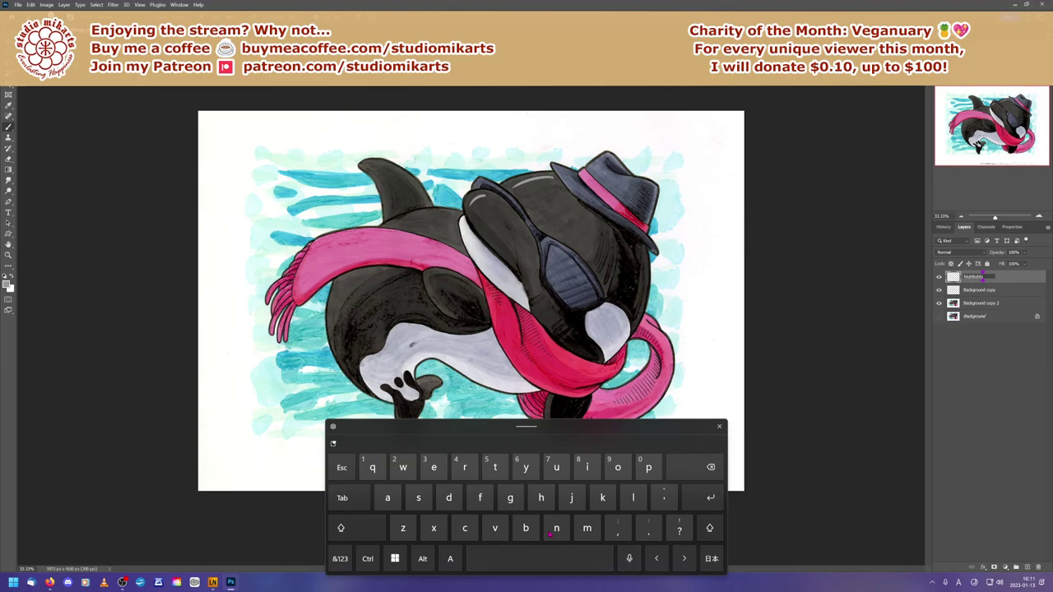
pyautogui.write('an')
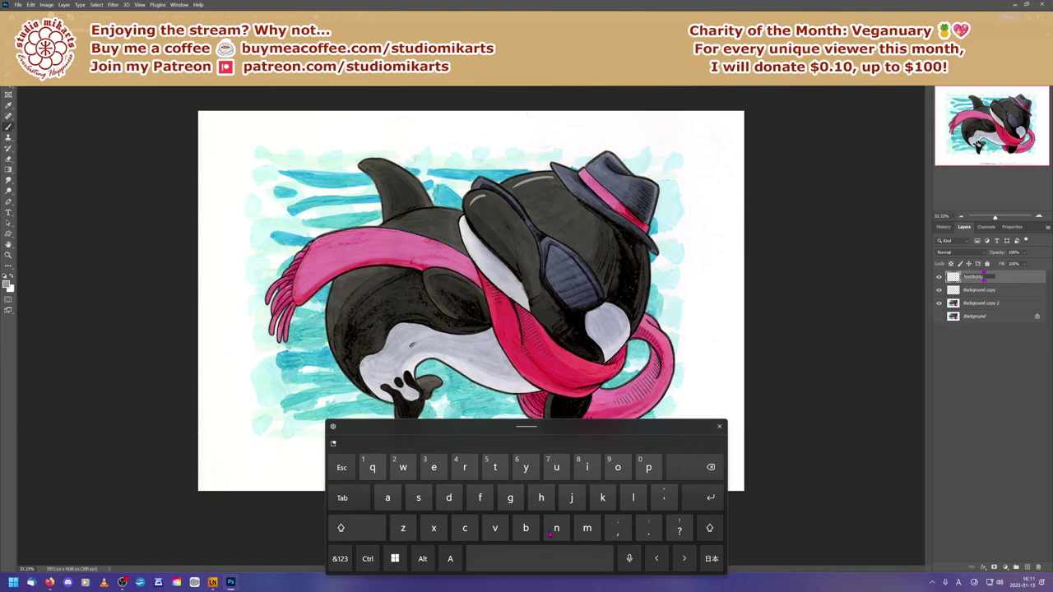
pyautogui.write('d')
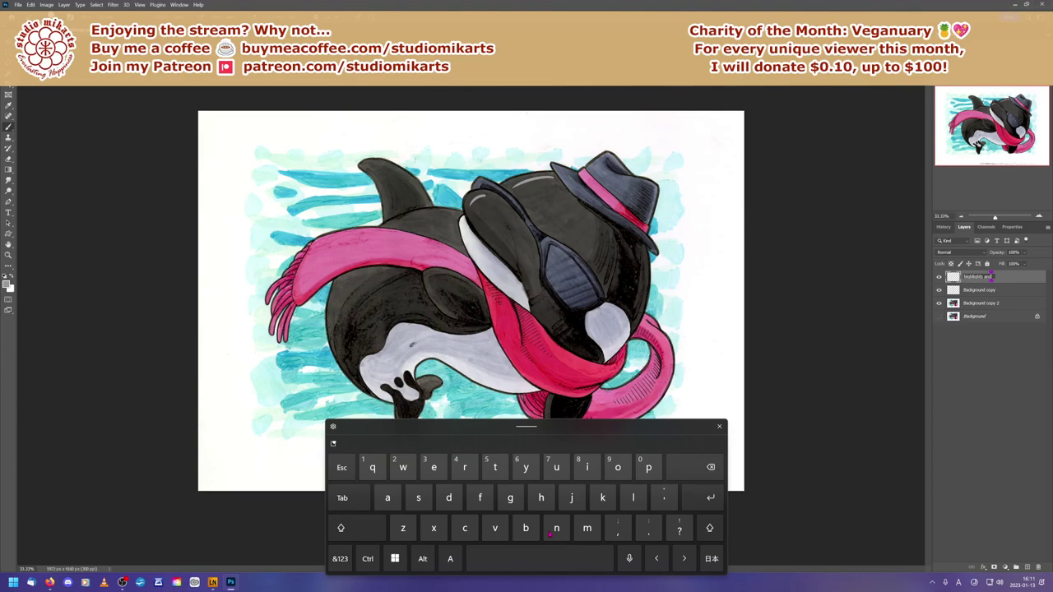
pyautogui.write(' chec')
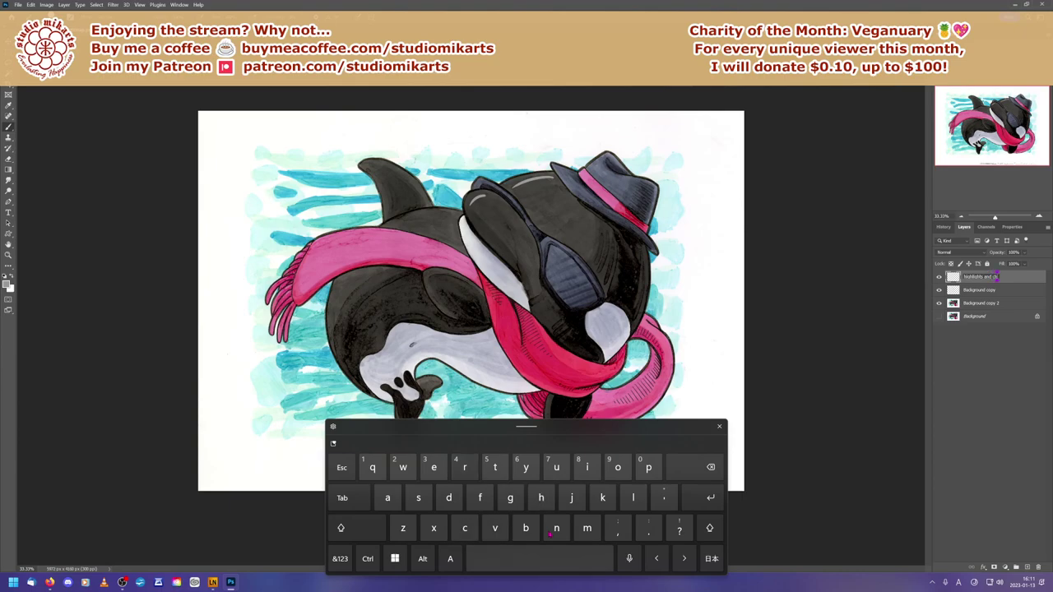
pyautogui.write('klist')
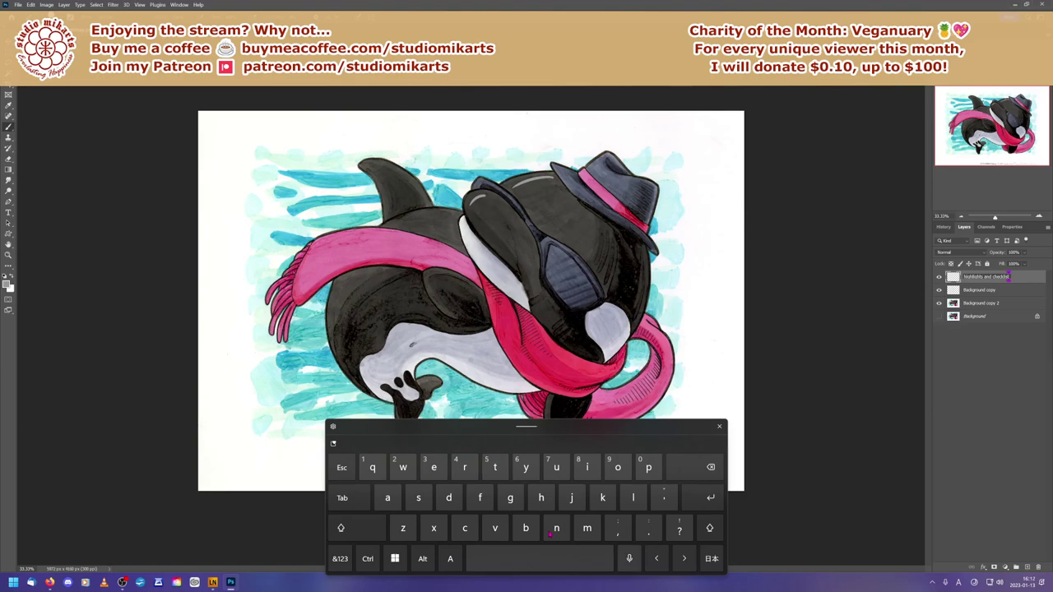
pyautogui.press('Return')
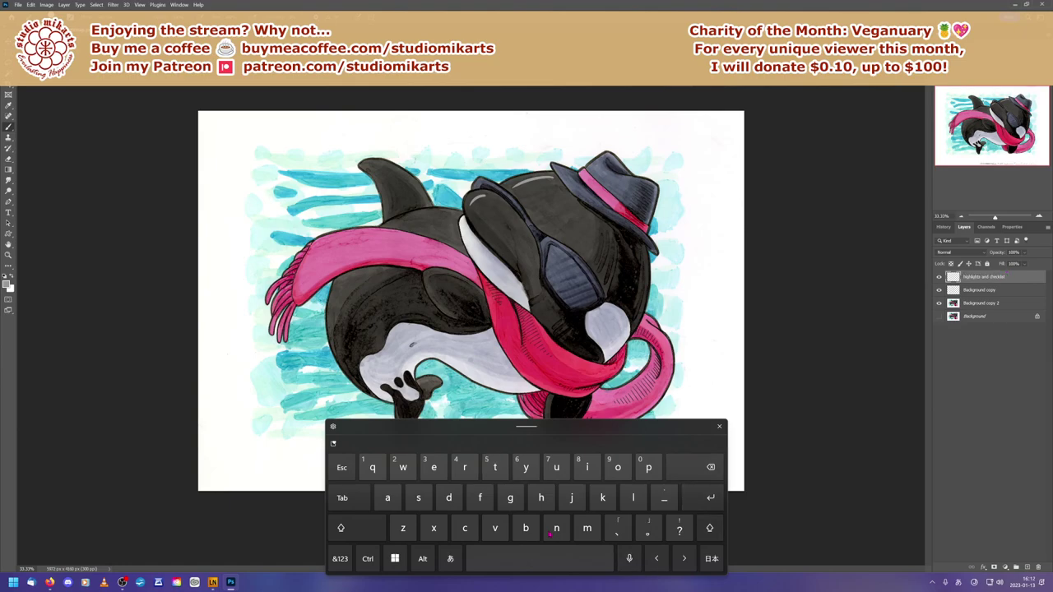
pyautogui.click(719, 426)
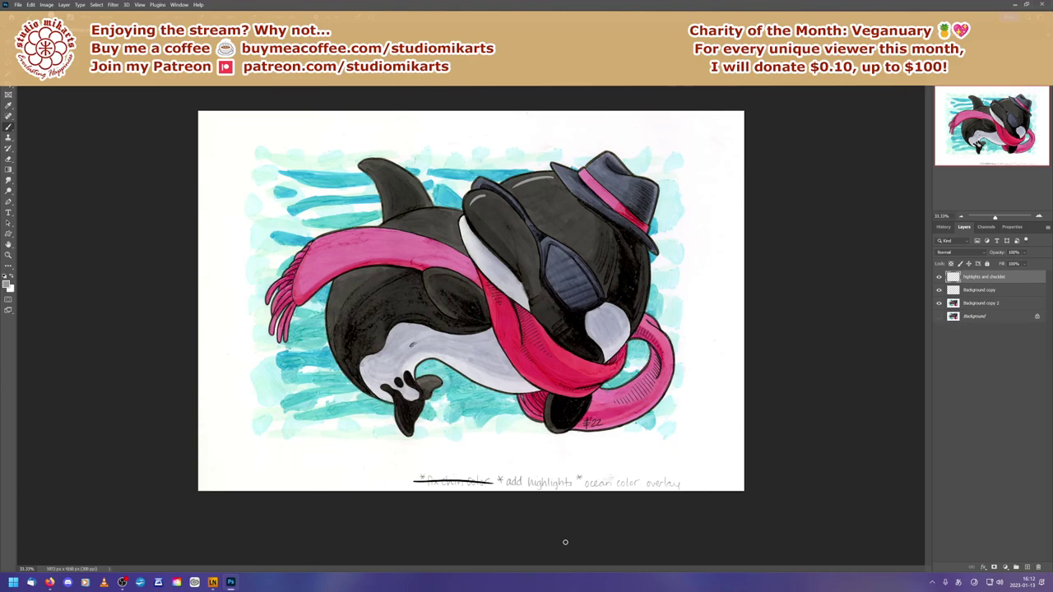
pyautogui.click(939, 277)
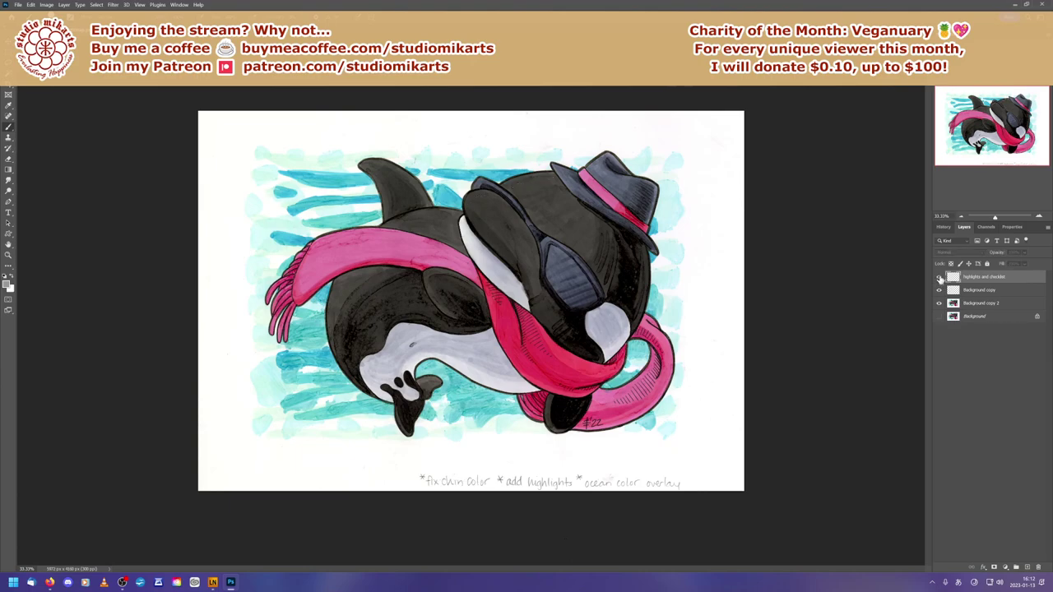
pyautogui.click(938, 277)
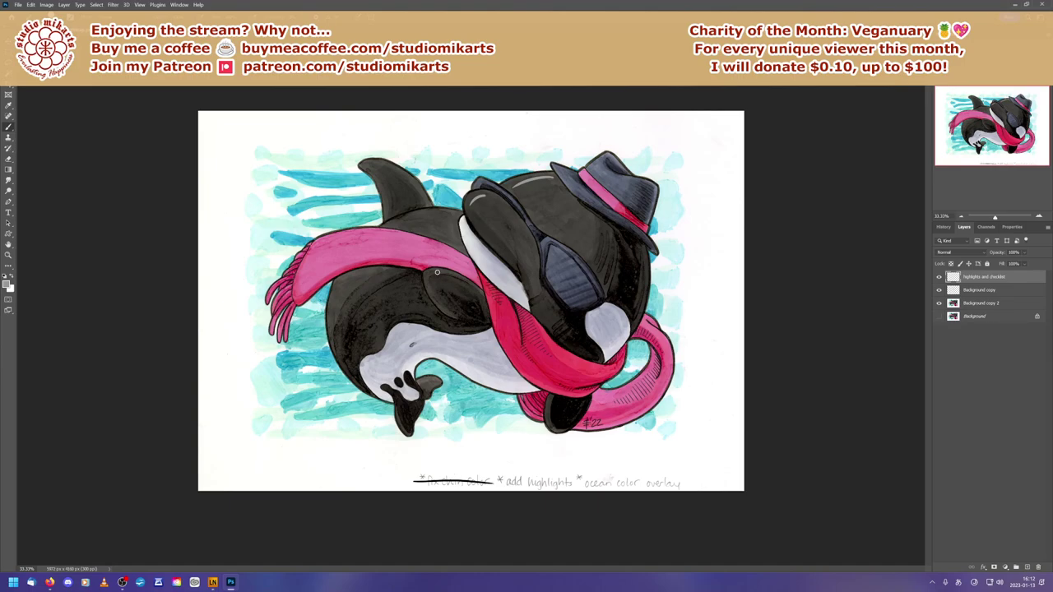
# Step: Paint a light grey highlight along the upper edge of the pectoral fin below the scarf
pyautogui.moveTo(429, 273); pyautogui.dragTo(477, 285)
pyautogui.hotkey('ctrl', 'z')
pyautogui.moveTo(434, 274); pyautogui.dragTo(472, 284)
pyautogui.hotkey('ctrl', 'z')
# Step: Set the foreground colour to pale pink f1cee4, lightened from a sample of the hat's pink band
pyautogui.rightClick(588, 174)
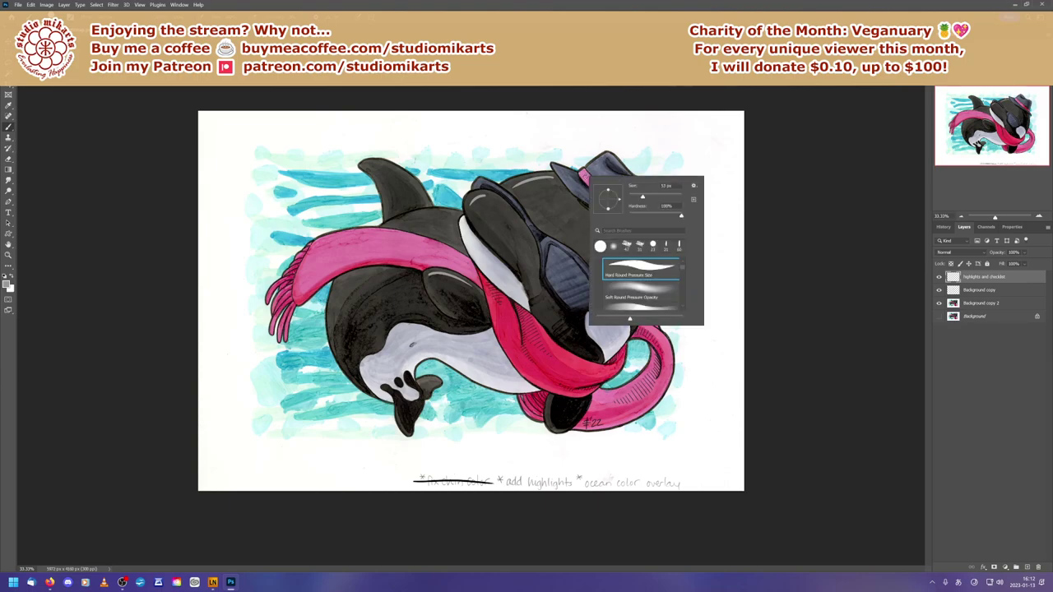
pyautogui.click(6, 283)
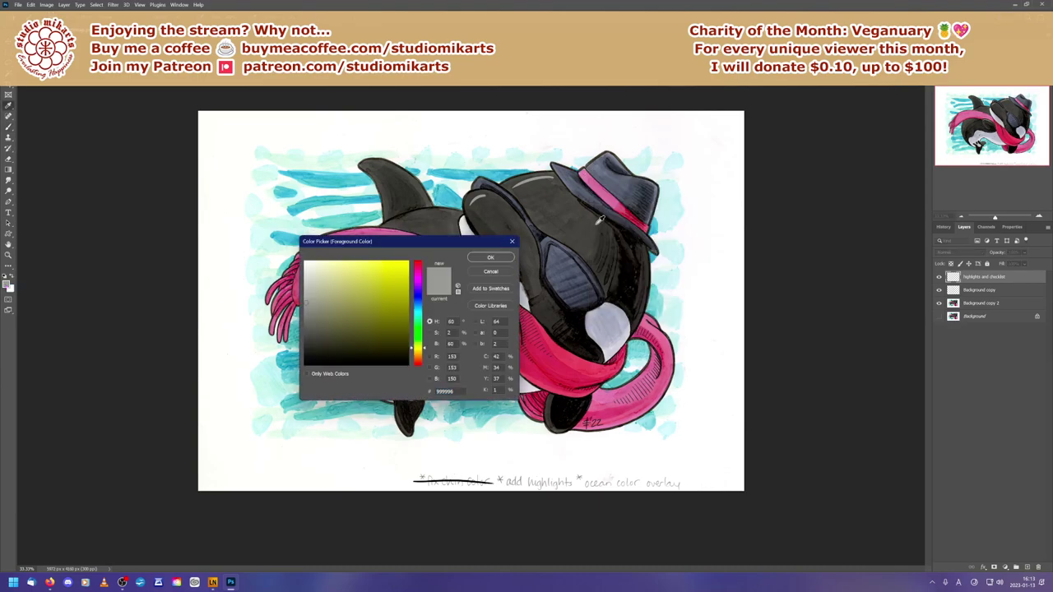
pyautogui.click(590, 169)
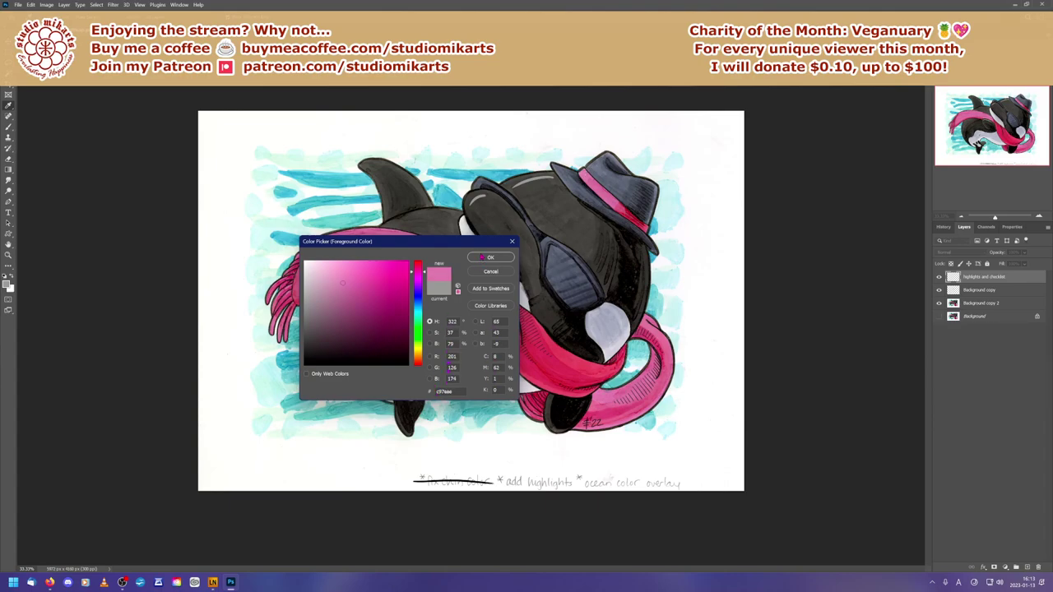
pyautogui.click(482, 258)
pyautogui.click(488, 258)
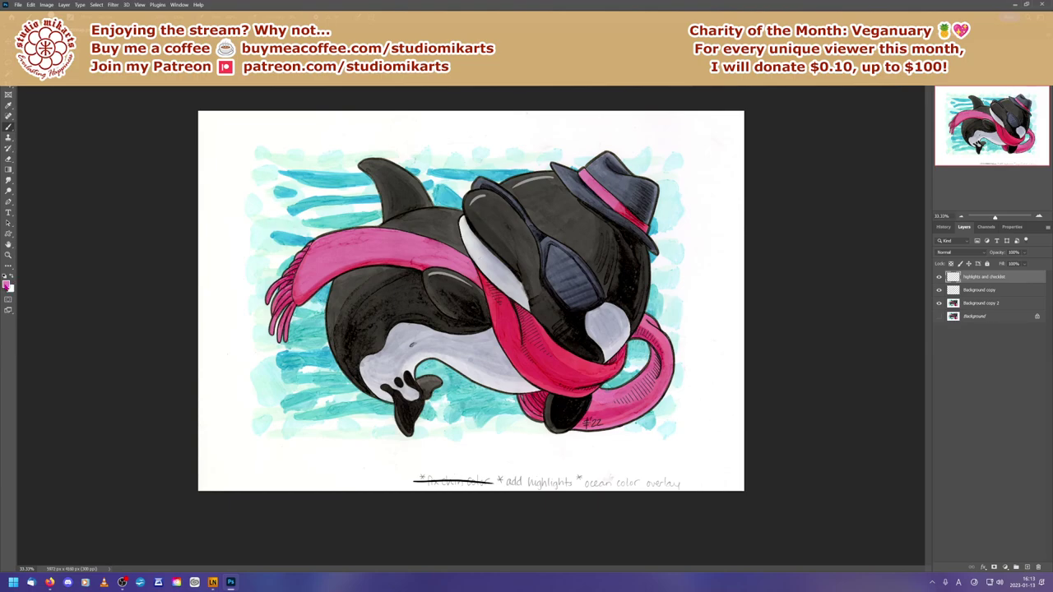
pyautogui.click(7, 284)
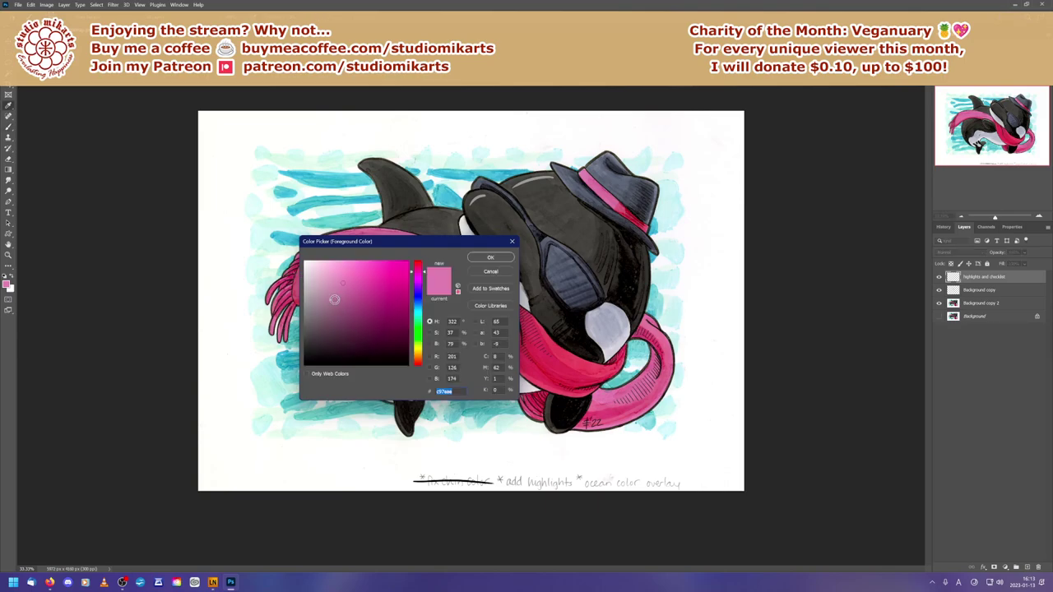
pyautogui.click(331, 276)
pyautogui.click(321, 267)
pyautogui.click(318, 266)
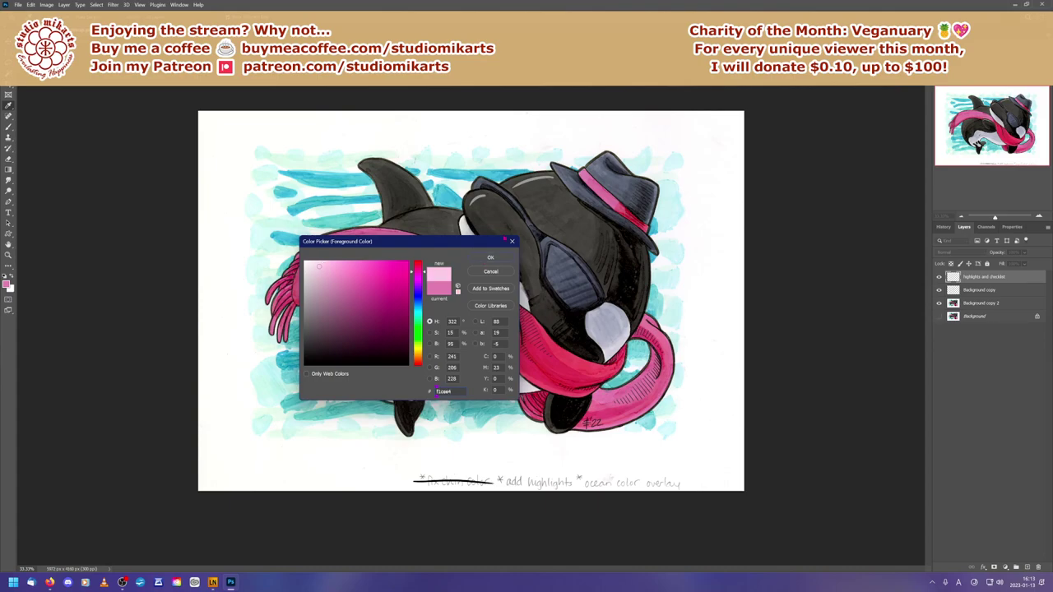
pyautogui.click(502, 257)
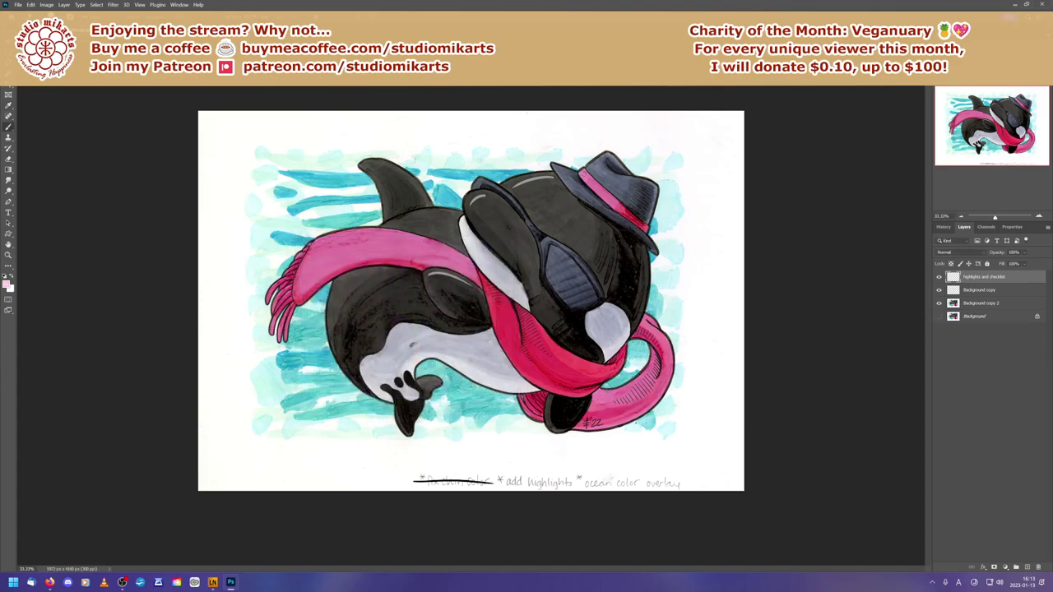
# Step: Paint a pale pink highlight along the upper end of the hat band
pyautogui.click(1039, 217)
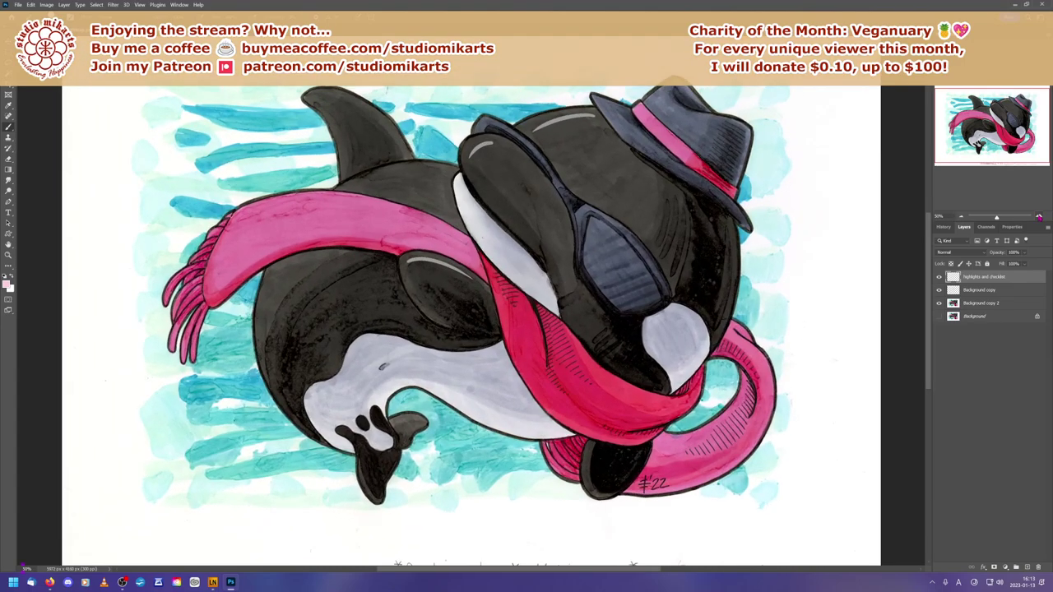
pyautogui.click(1039, 216)
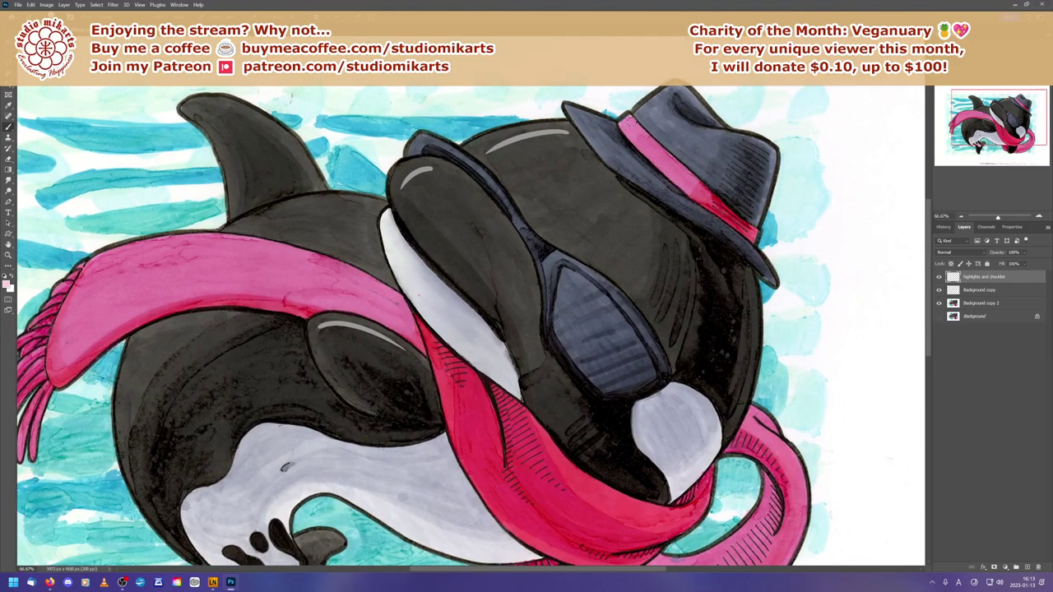
pyautogui.moveTo(628, 122); pyautogui.dragTo(663, 150)
pyautogui.moveTo(634, 121); pyautogui.dragTo(665, 152)
pyautogui.hotkey('ctrl', '-')
pyautogui.hotkey('ctrl', '-')
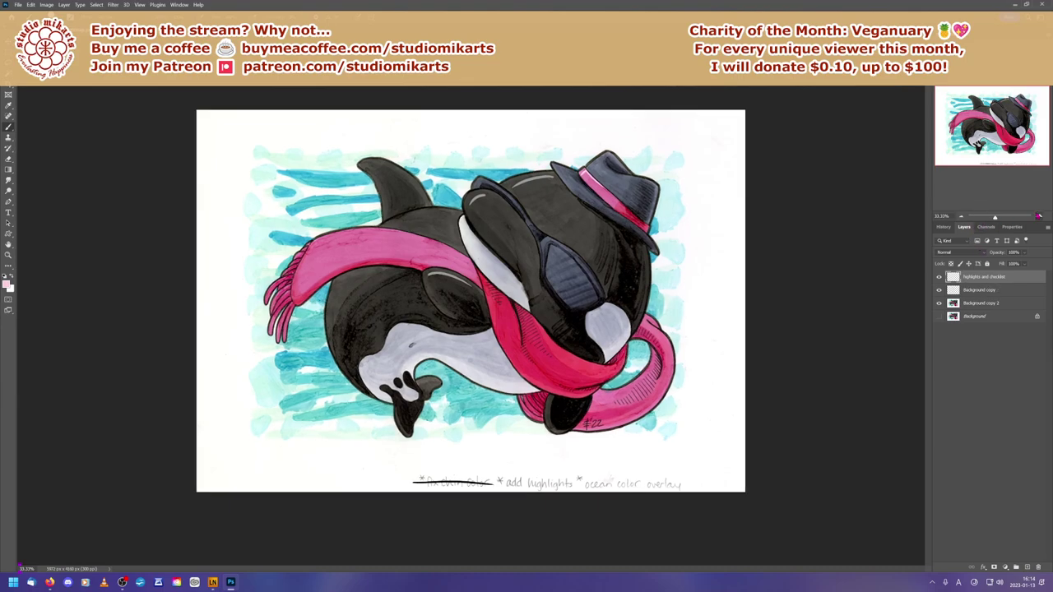
# Step: Set the foreground colour to a light blue-grey based on a sample of the sunglasses, and paint a highlight along the lens's upper rim
pyautogui.click(1038, 216)
pyautogui.moveTo(973, 112); pyautogui.dragTo(980, 100)
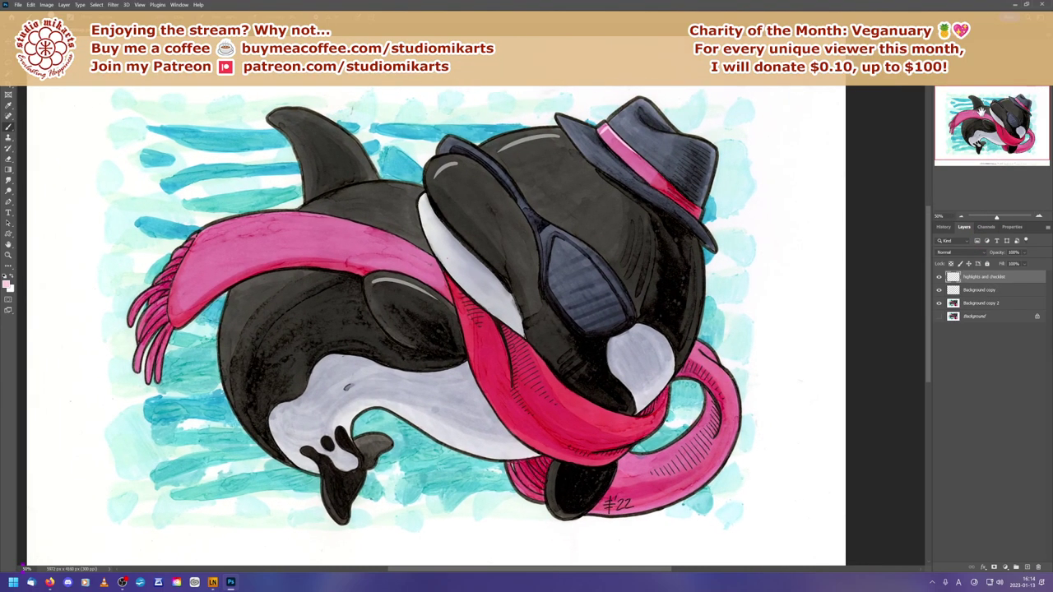
pyautogui.click(8, 284)
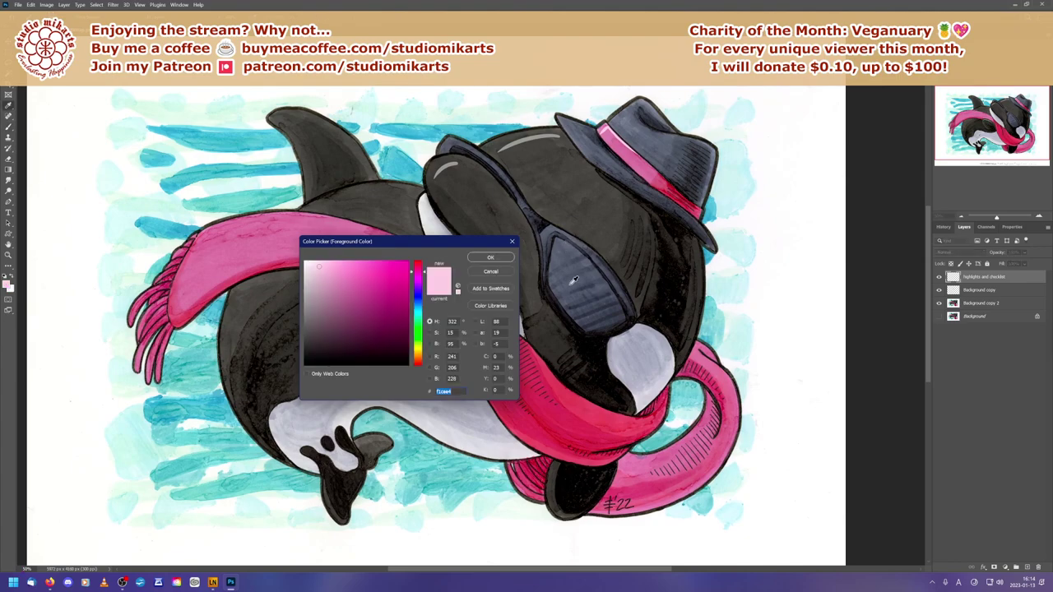
pyautogui.click(567, 249)
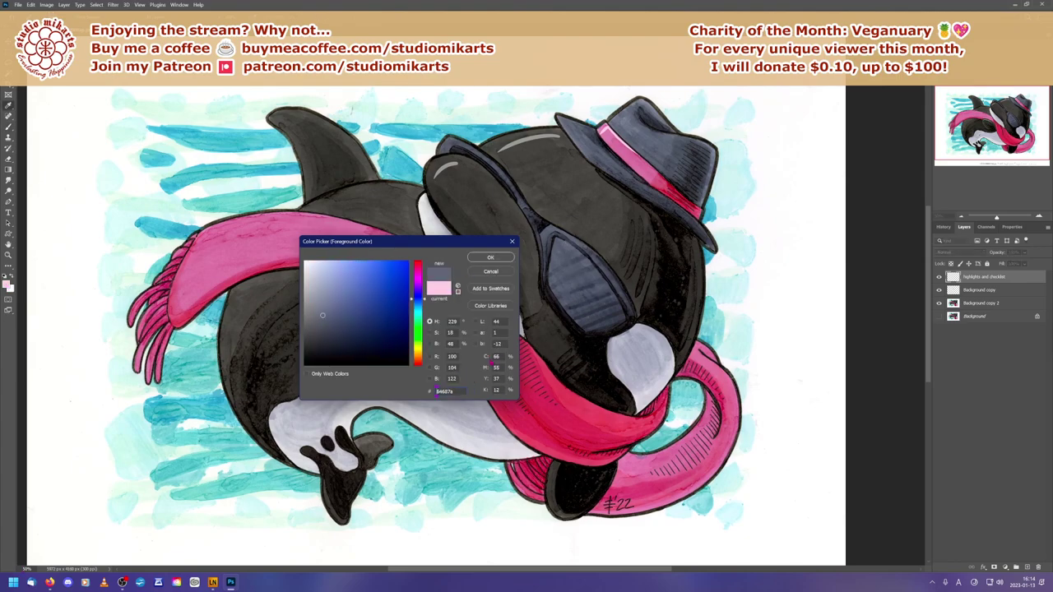
pyautogui.click(313, 287)
pyautogui.click(310, 281)
pyautogui.click(313, 284)
pyautogui.click(482, 258)
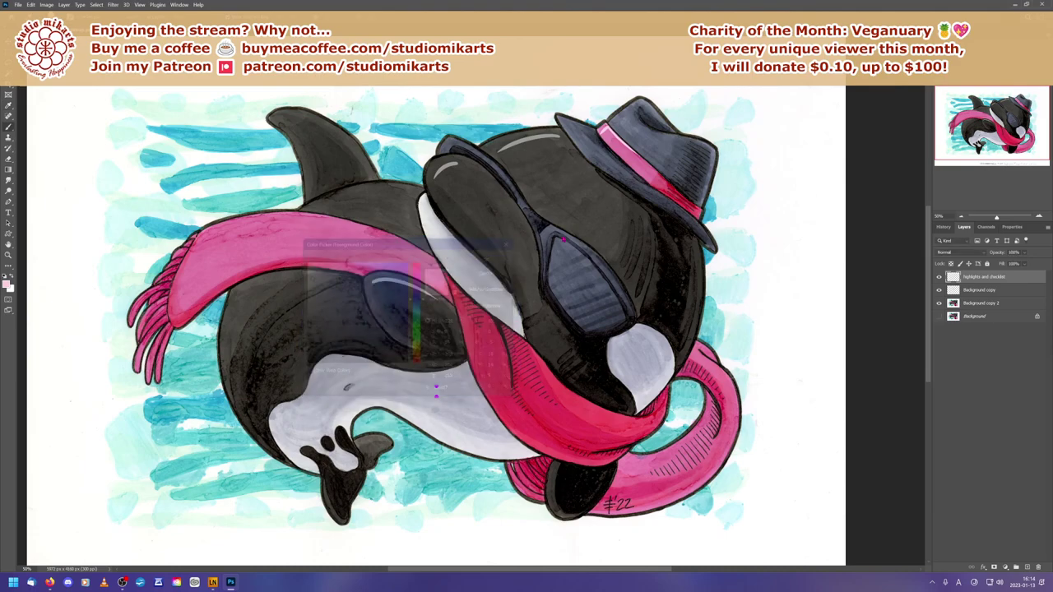
pyautogui.moveTo(554, 228); pyautogui.dragTo(606, 268)
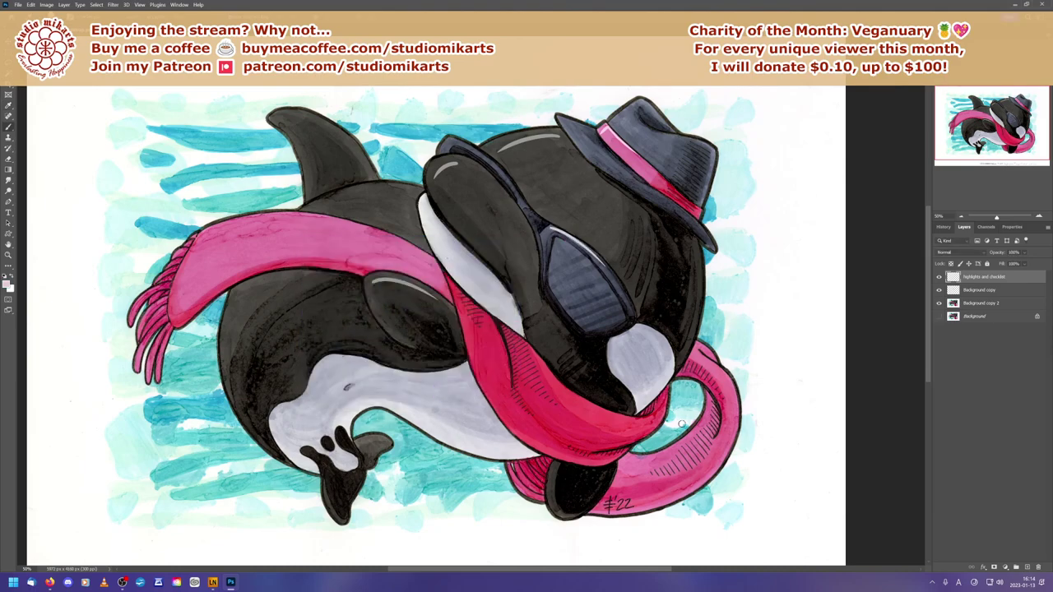
# Step: Paint a light blue-grey highlight along the upper arm of the sunglasses, and add a new layer above the highlights layer
pyautogui.moveTo(452, 140); pyautogui.dragTo(499, 170)
pyautogui.click(1026, 569)
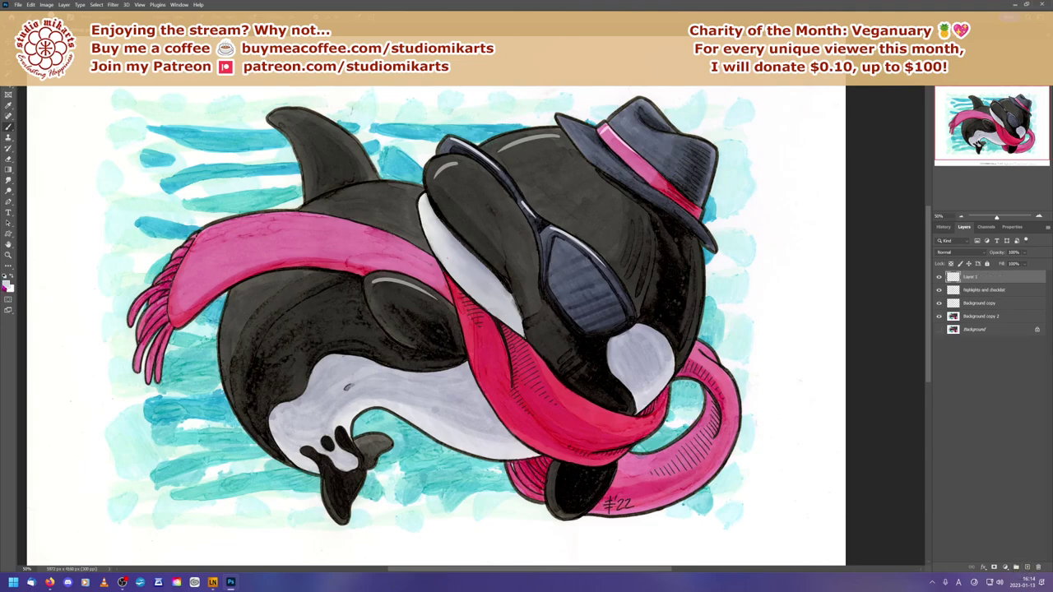
# Step: Paint a soft light glow over the upper part of the sunglasses lens with an enlarged Soft Round Pressure Opacity brush
pyautogui.rightClick(561, 259)
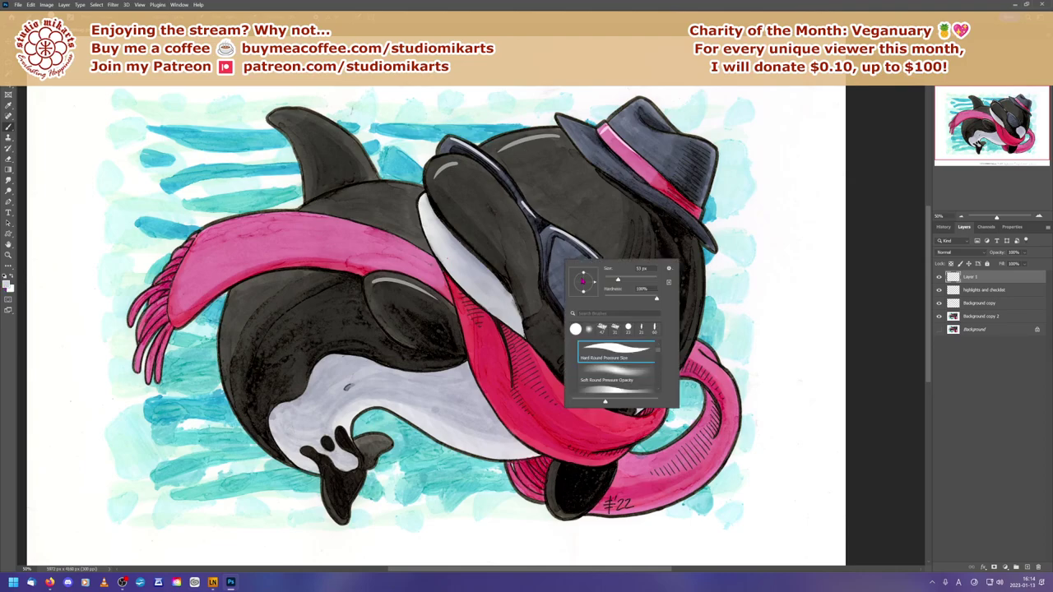
pyautogui.click(592, 375)
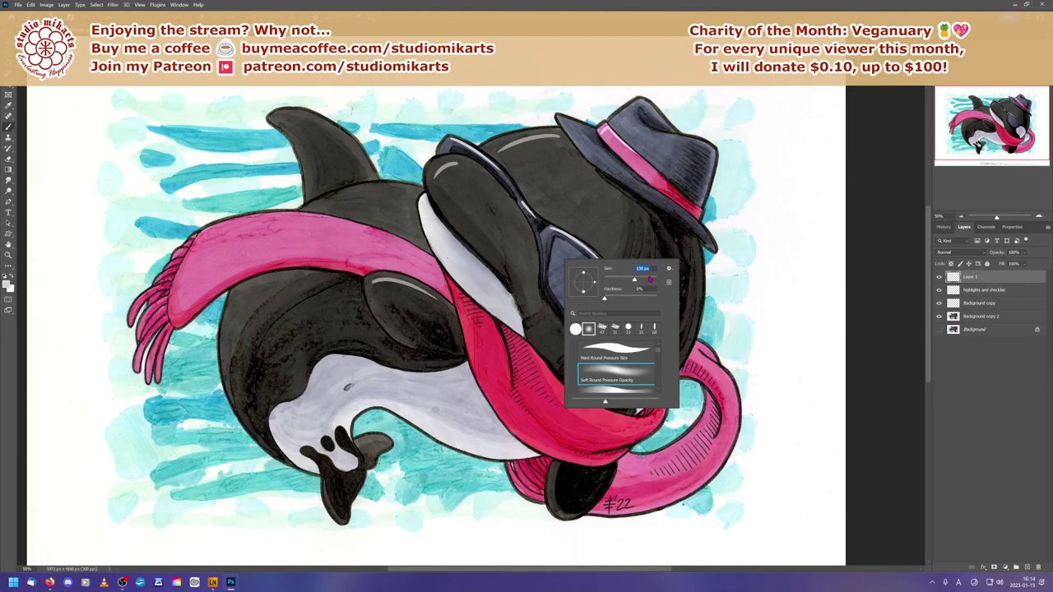
pyautogui.press(']')
pyautogui.press(']')
pyautogui.press(']')
pyautogui.press(']')
pyautogui.press(']')
pyautogui.press(']')
pyautogui.click(565, 236)
pyautogui.moveTo(564, 239); pyautogui.dragTo(557, 257)
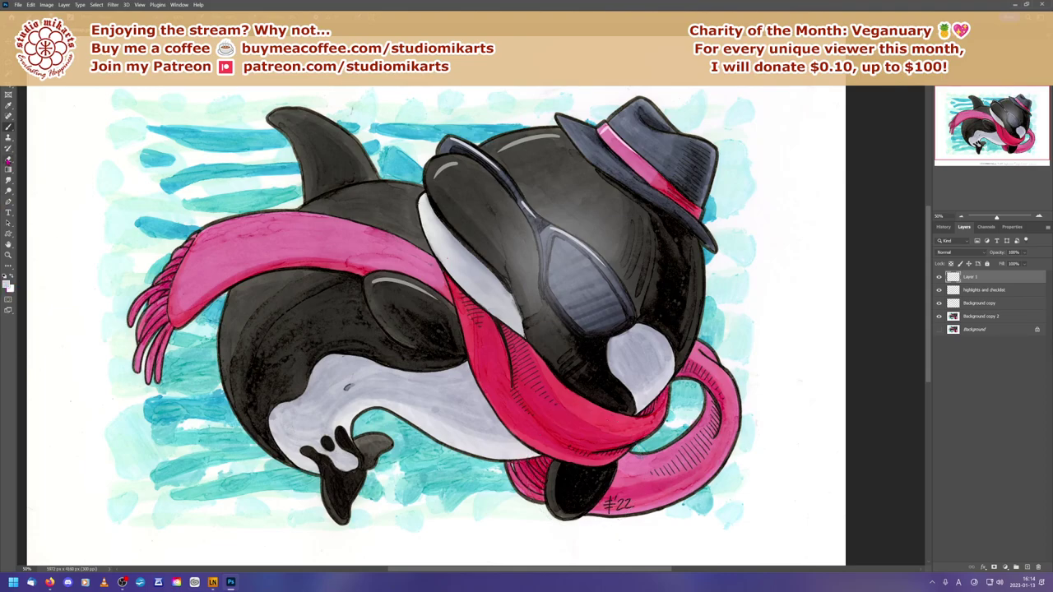
# Step: Erase the glow that spills onto the black head around the sunglasses, using a large Hard Round Pressure Size eraser
pyautogui.press('e')
pyautogui.rightClick(565, 213)
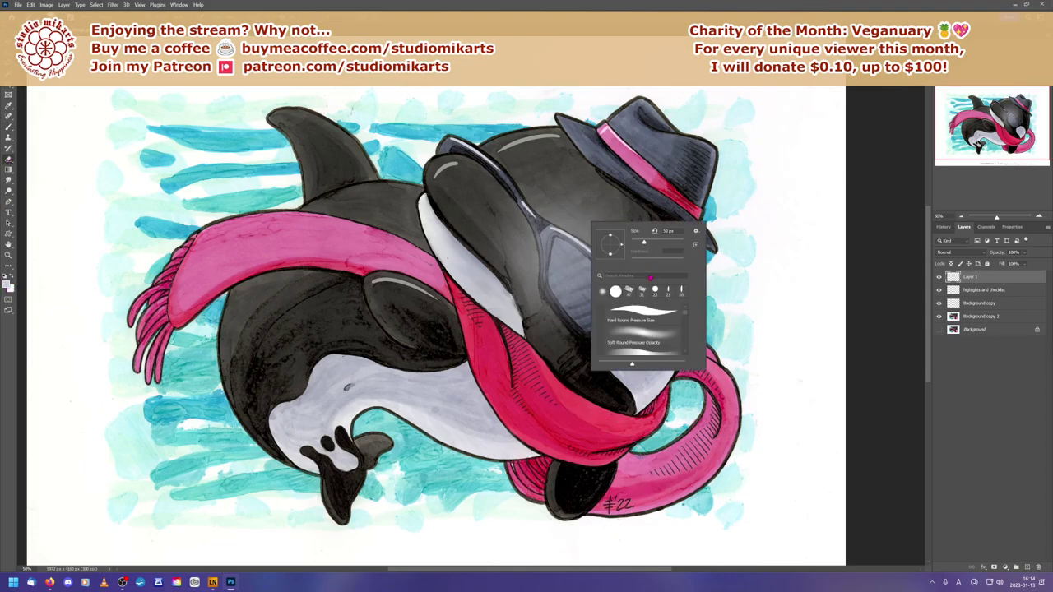
pyautogui.click(621, 321)
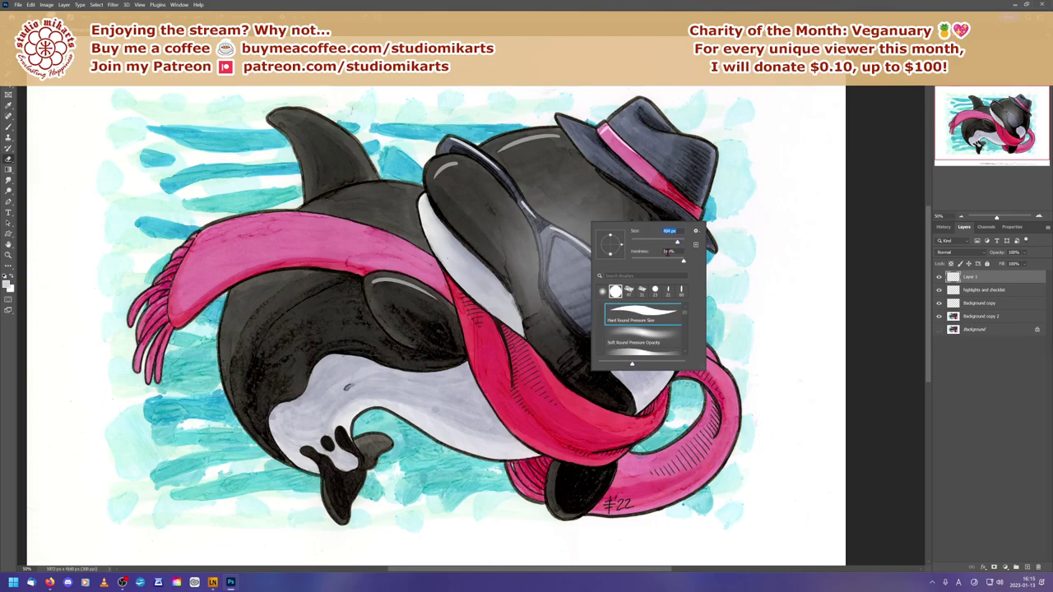
pyautogui.click(543, 173)
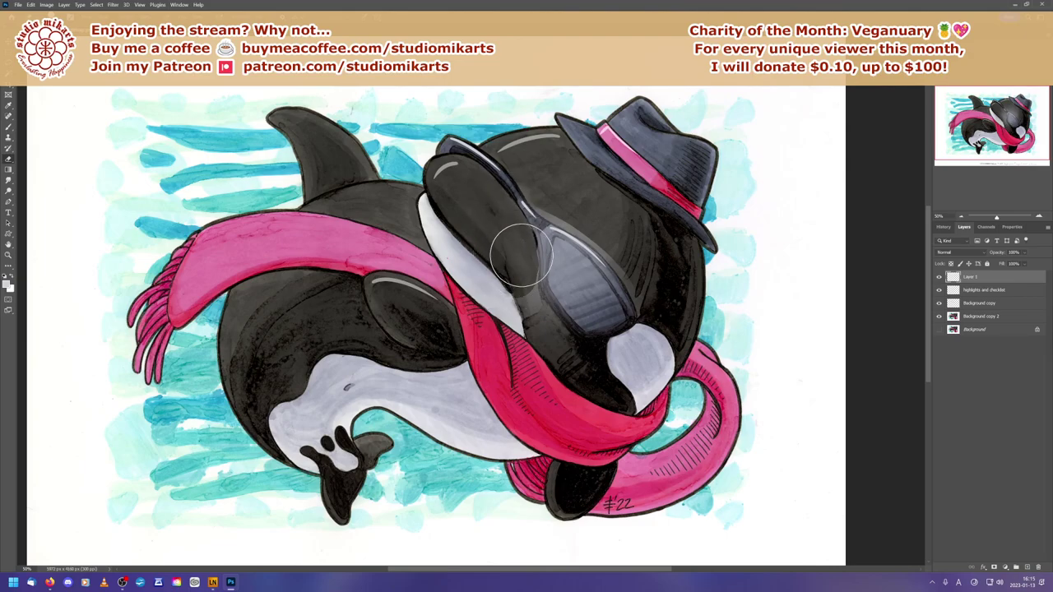
pyautogui.moveTo(521, 257)
pyautogui.mouseDown()
pyautogui.moveTo(518, 290)
pyautogui.moveTo(565, 362)
pyautogui.moveTo(650, 362)
pyautogui.moveTo(615, 376)
pyautogui.moveTo(639, 376)
pyautogui.moveTo(680, 319)
pyautogui.moveTo(636, 242)
pyautogui.moveTo(657, 326)
pyautogui.moveTo(610, 230)
pyautogui.moveTo(648, 287)
pyautogui.moveTo(584, 215)
pyautogui.moveTo(544, 193)
pyautogui.moveTo(513, 194)
pyautogui.moveTo(521, 207)
pyautogui.moveTo(554, 208)
pyautogui.moveTo(528, 232)
pyautogui.mouseUp()
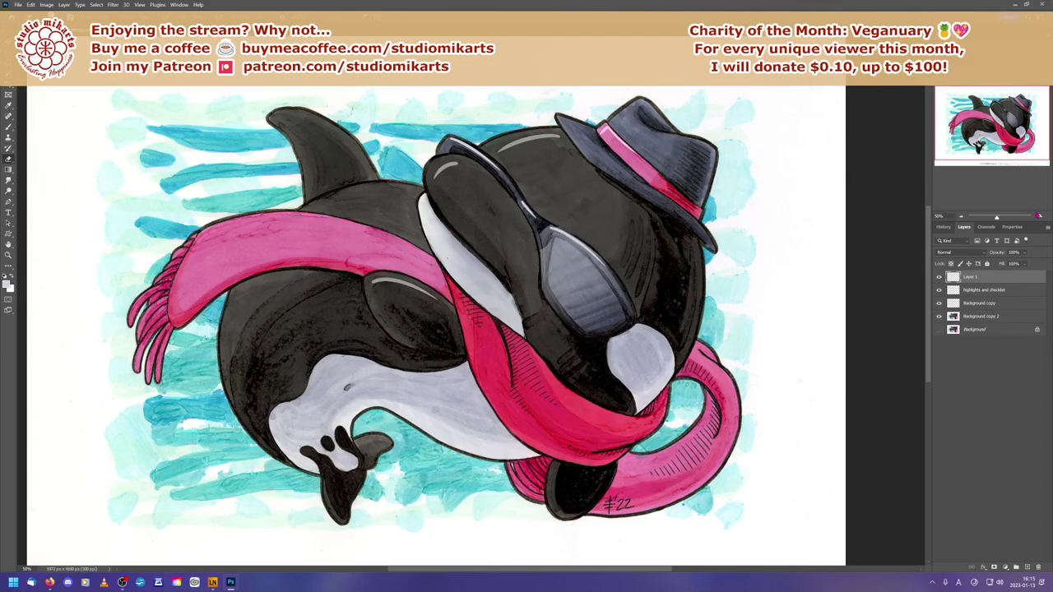
# Step: Erase the remaining glow from the sunglasses frame around the lens with a smaller eraser, keeping it only on the glass
pyautogui.hotkey('ctrl', '+')
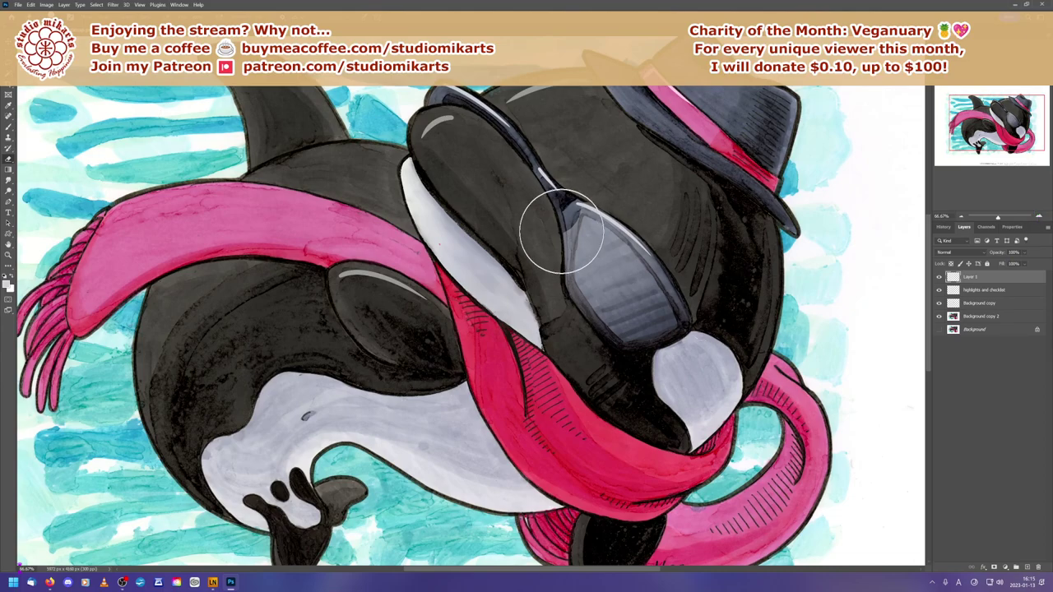
pyautogui.rightClick(567, 236)
pyautogui.press('Escape')
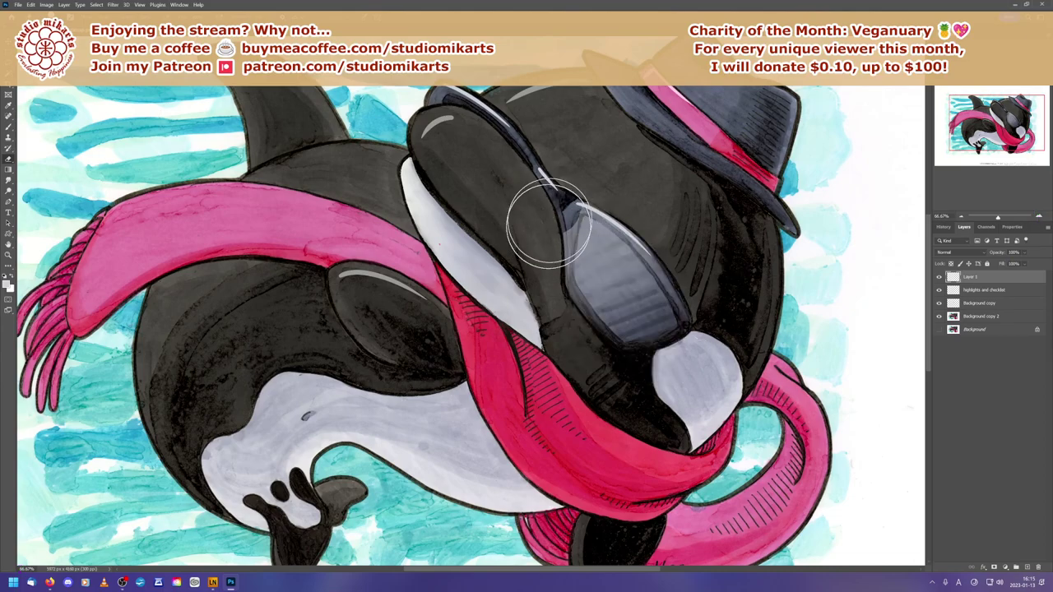
pyautogui.rightClick(573, 236)
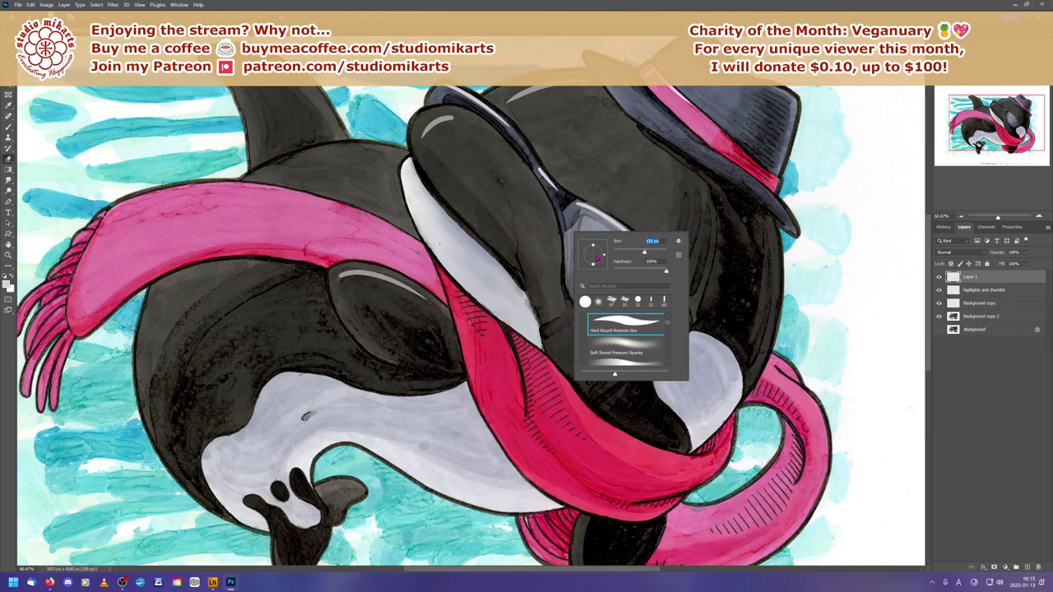
pyautogui.press('Return')
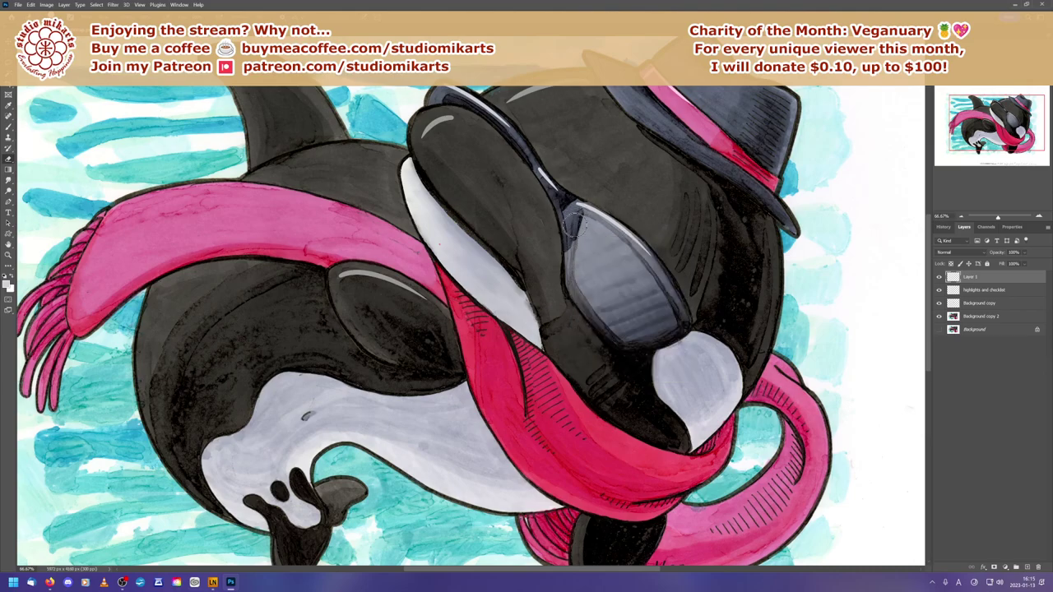
pyautogui.moveTo(574, 223)
pyautogui.mouseDown()
pyautogui.moveTo(564, 288)
pyautogui.moveTo(564, 268)
pyautogui.moveTo(578, 311)
pyautogui.moveTo(594, 323)
pyautogui.moveTo(576, 292)
pyautogui.moveTo(606, 337)
pyautogui.moveTo(589, 319)
pyautogui.moveTo(608, 339)
pyautogui.moveTo(670, 361)
pyautogui.moveTo(655, 373)
pyautogui.mouseUp()
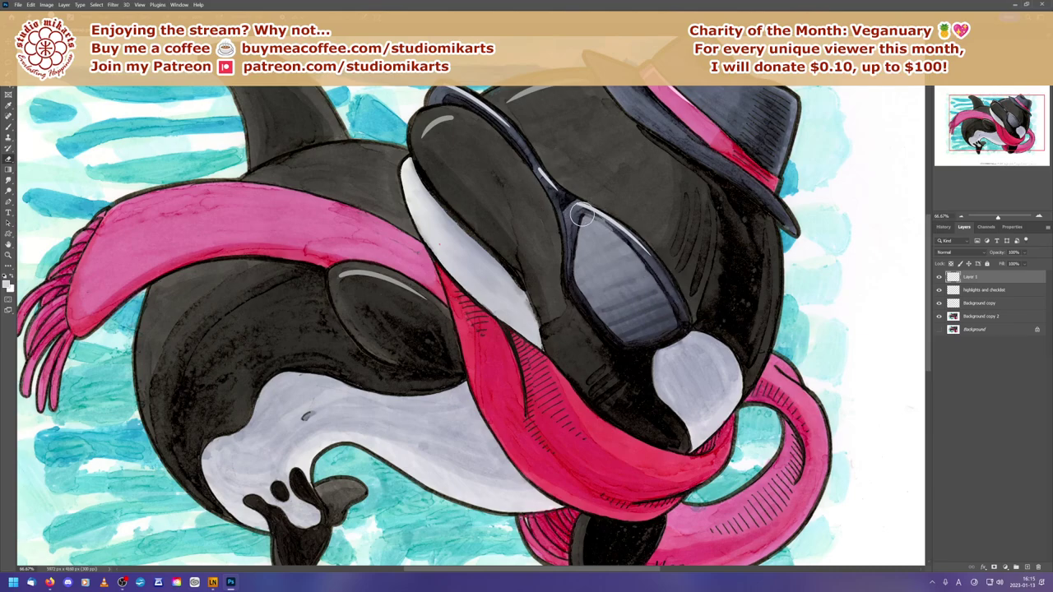
pyautogui.moveTo(576, 203); pyautogui.dragTo(635, 243)
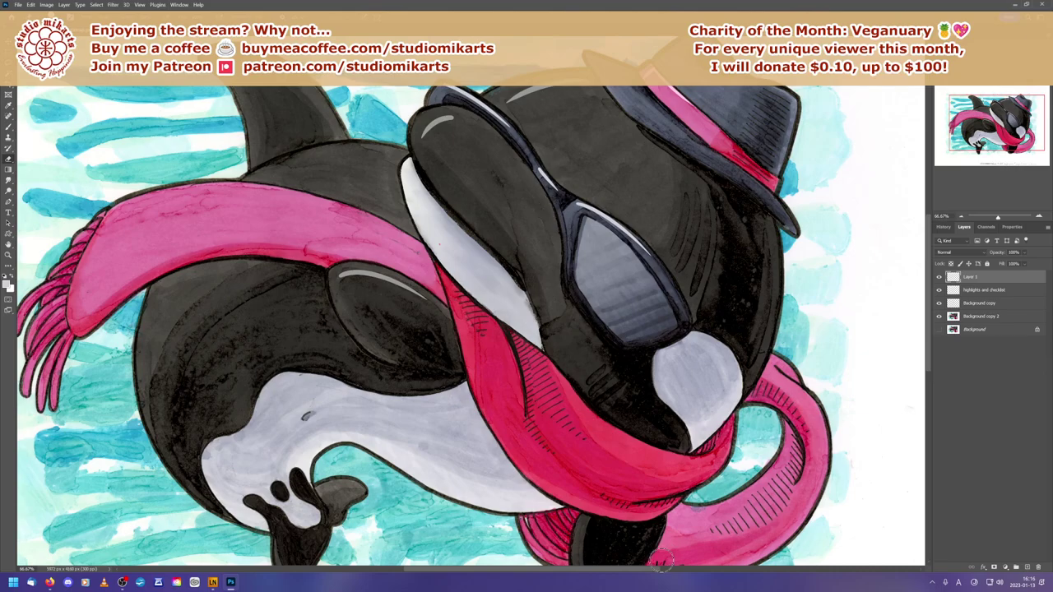
# Step: Rename the new top layer as "glasses highlight"
pyautogui.doubleClick(968, 278)
pyautogui.click(710, 467)
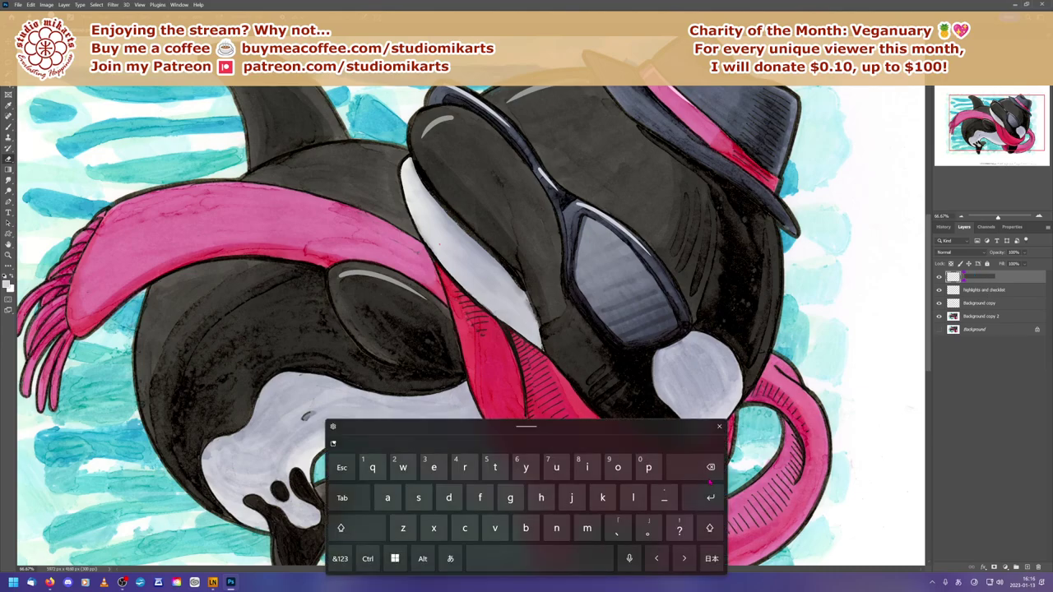
pyautogui.write('ag')
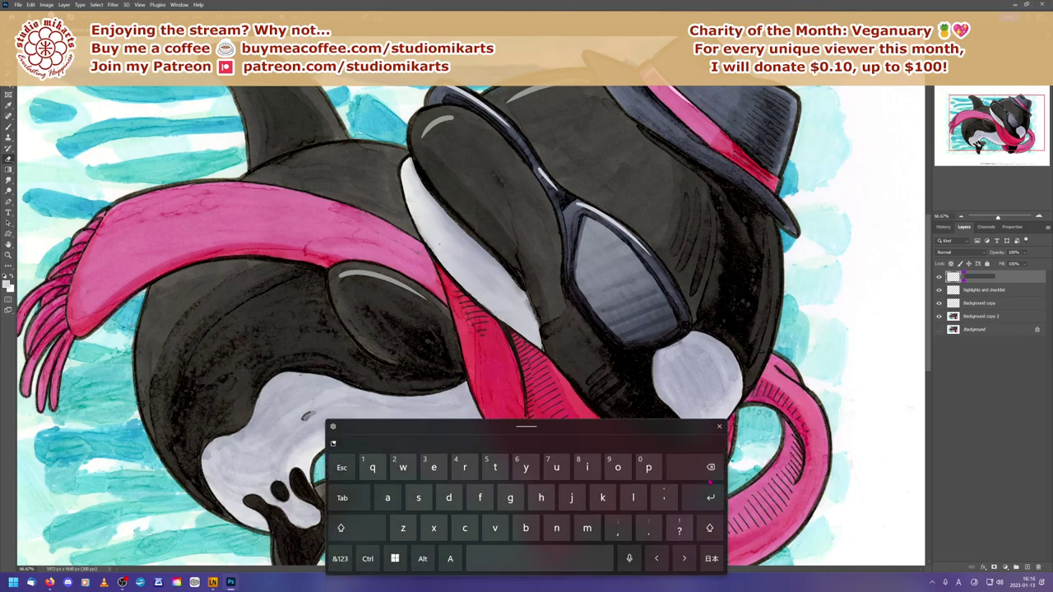
pyautogui.write('hlas')
pyautogui.write('es ')
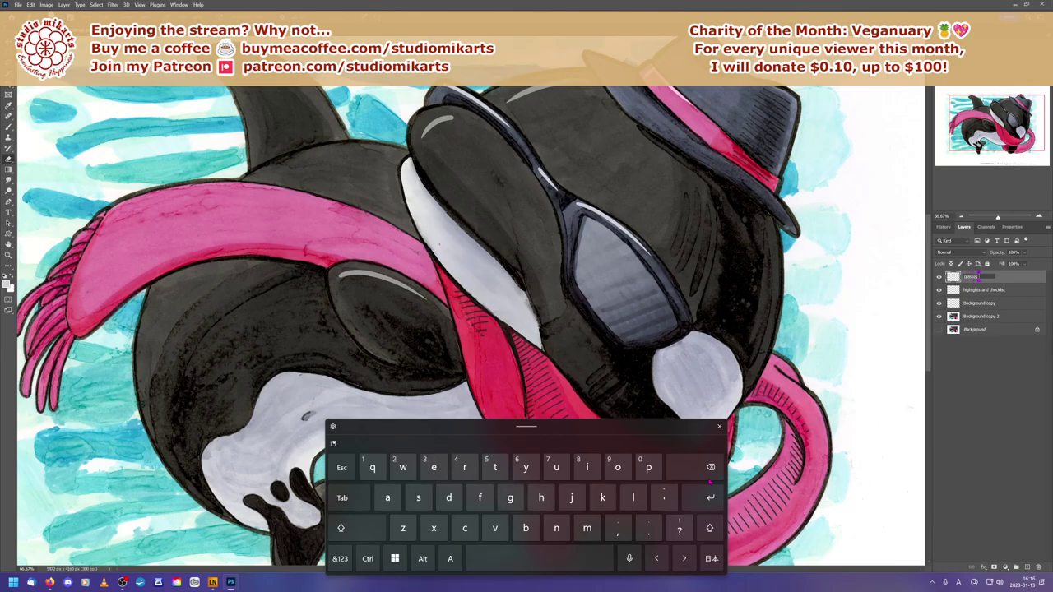
pyautogui.write('hs')
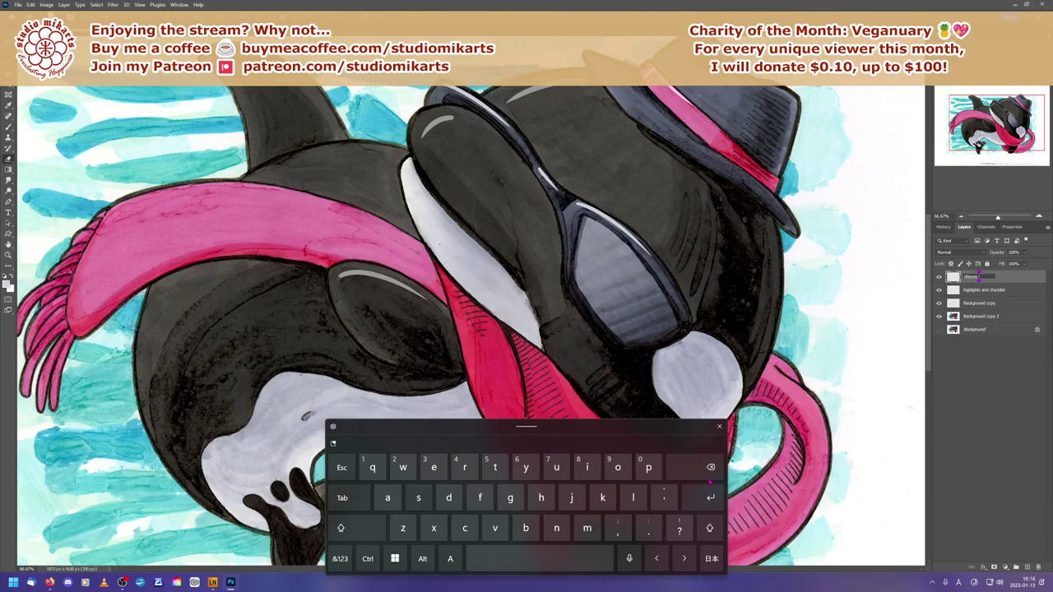
pyautogui.write('high')
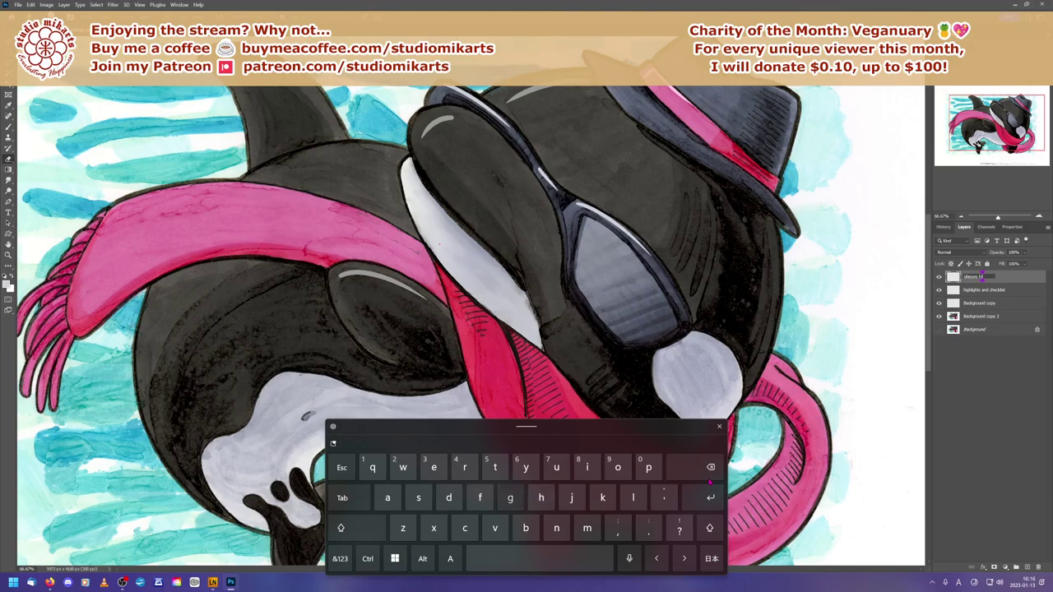
pyautogui.write('lights')
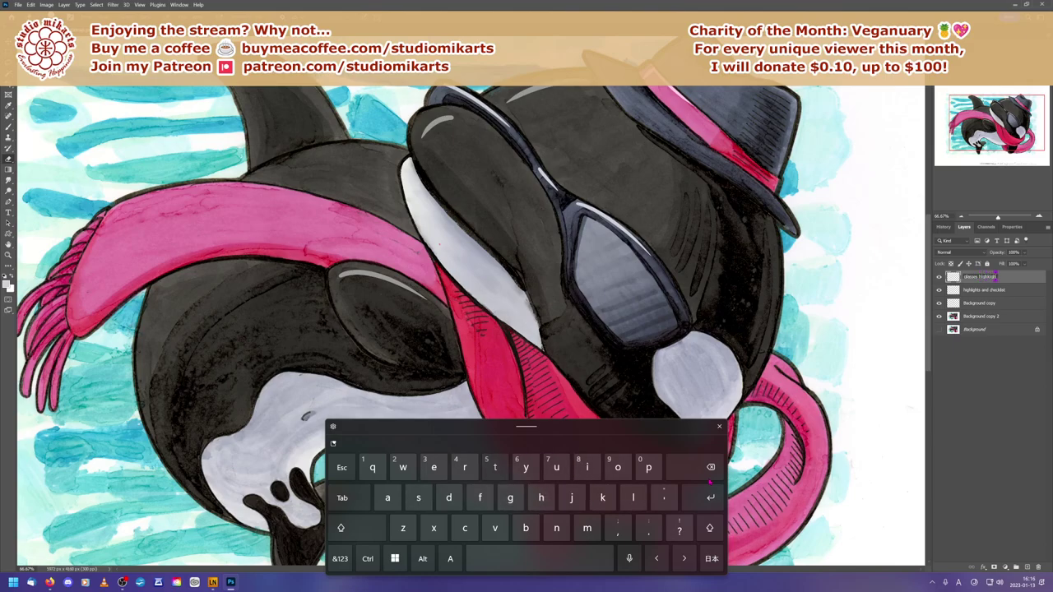
pyautogui.click(711, 467)
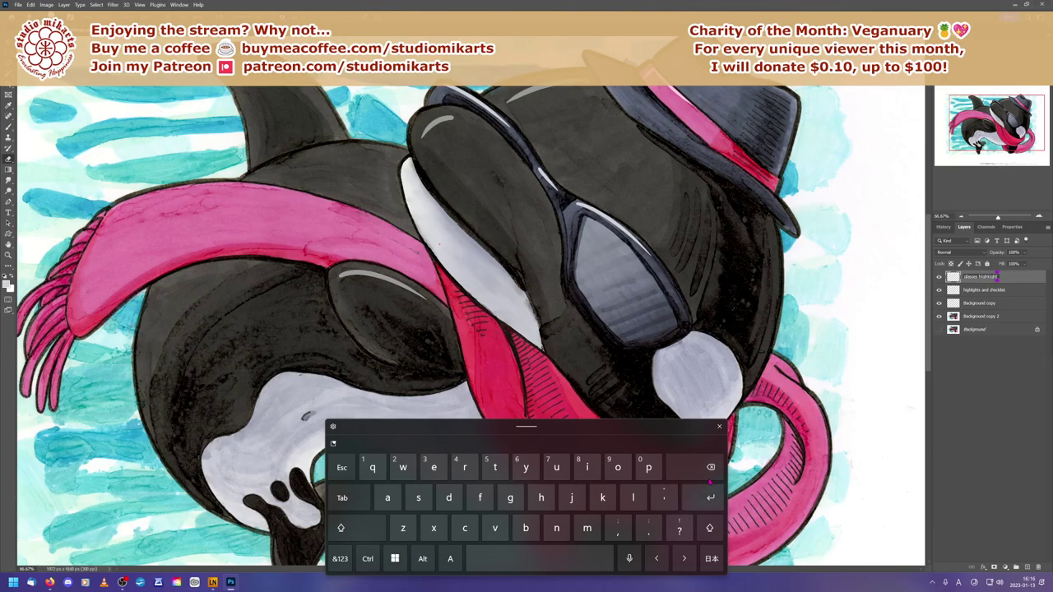
pyautogui.click(710, 467)
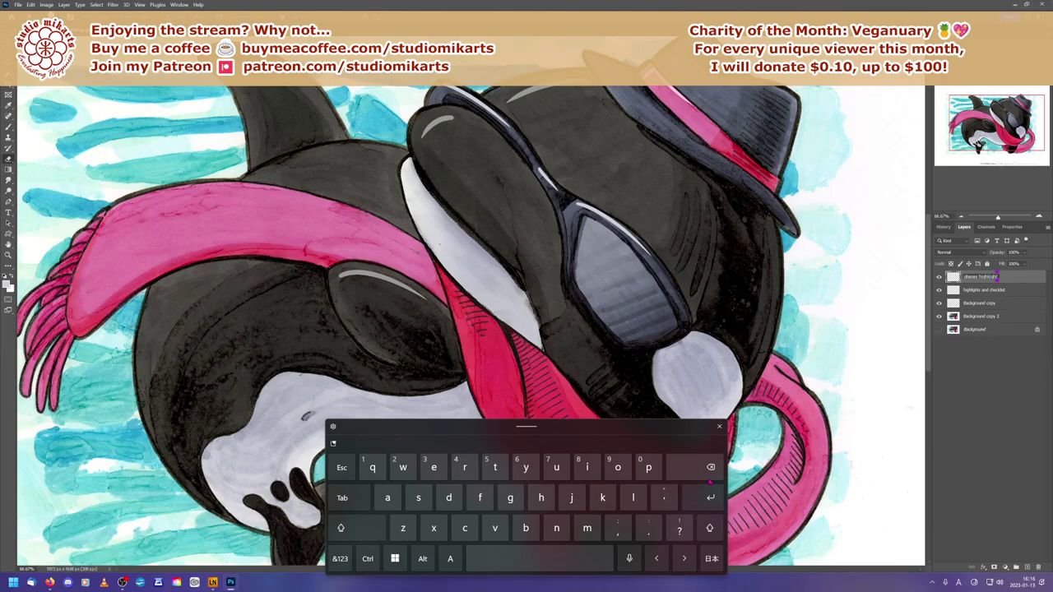
pyautogui.click(710, 467)
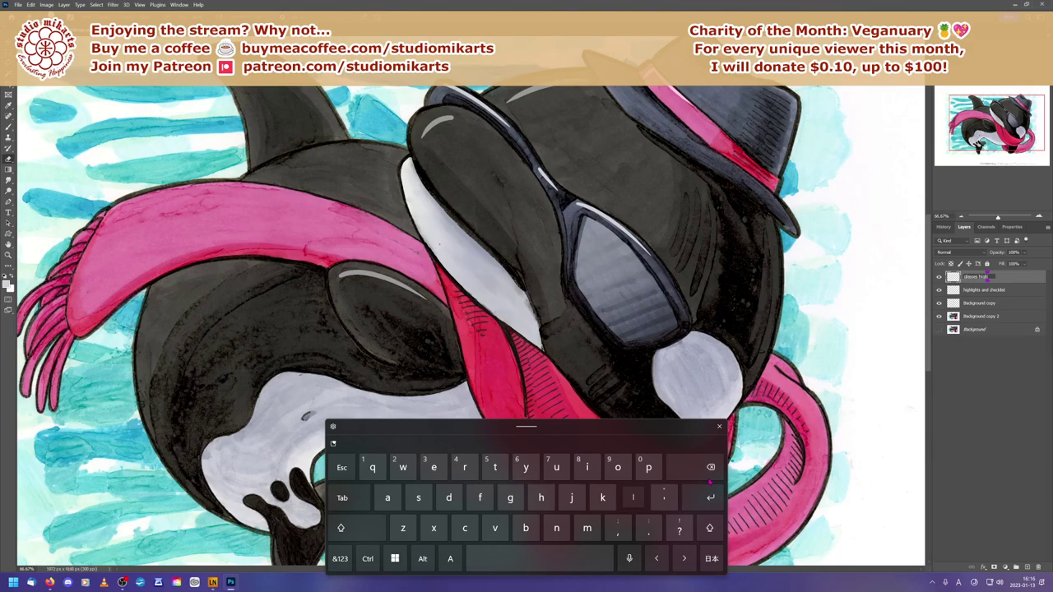
pyautogui.write('light')
pyautogui.press('Return')
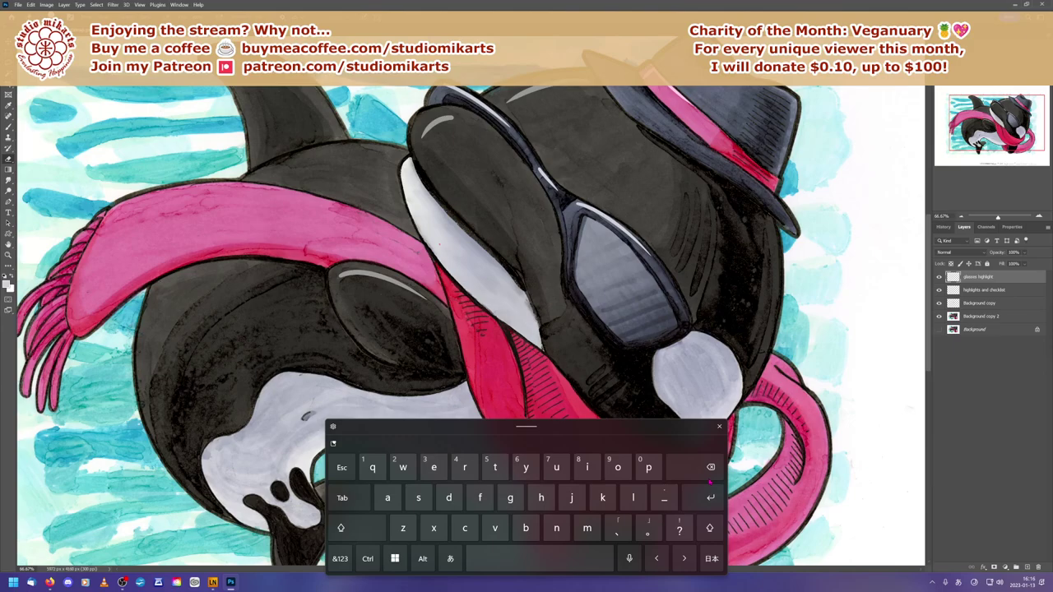
pyautogui.click(717, 426)
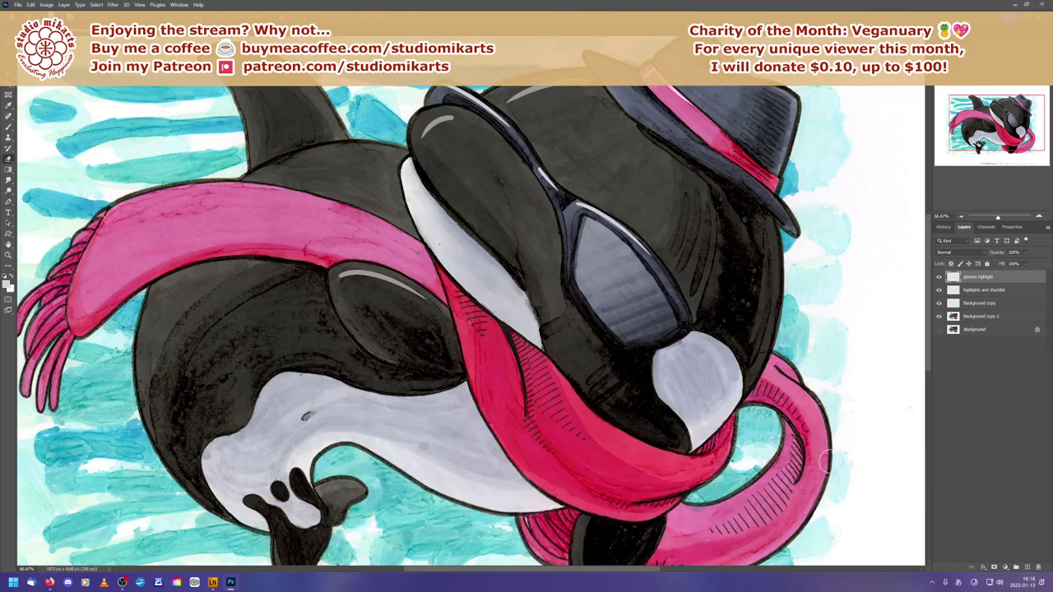
# Step: Inspect the artwork with the "highlights and checklist" layer hidden and shown again, and select that layer
pyautogui.moveTo(1017, 111)
pyautogui.mouseDown()
pyautogui.moveTo(1006, 109)
pyautogui.moveTo(1010, 99)
pyautogui.mouseUp()
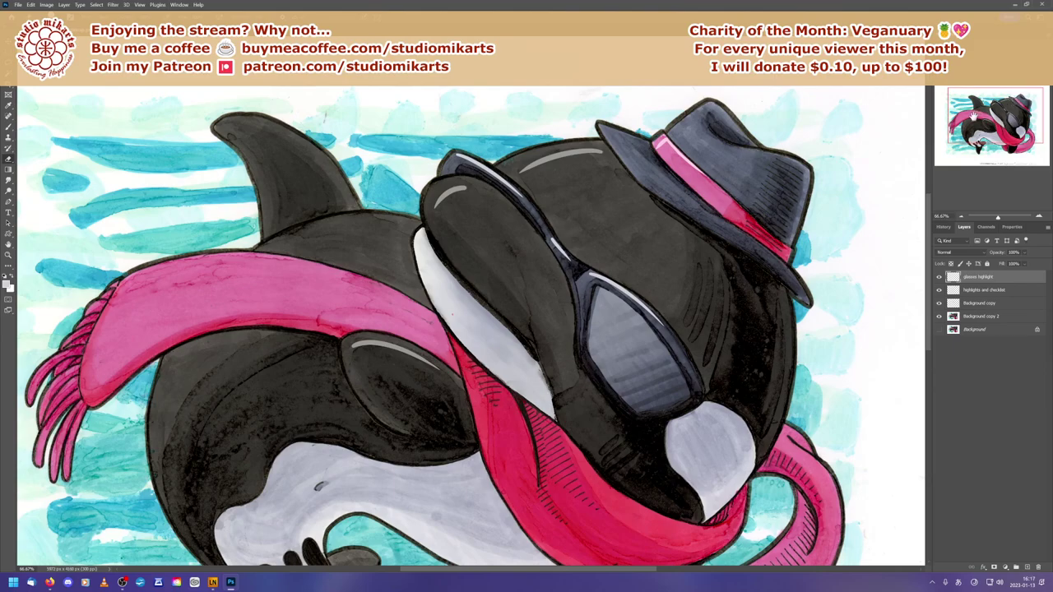
pyautogui.moveTo(985, 117); pyautogui.dragTo(973, 120)
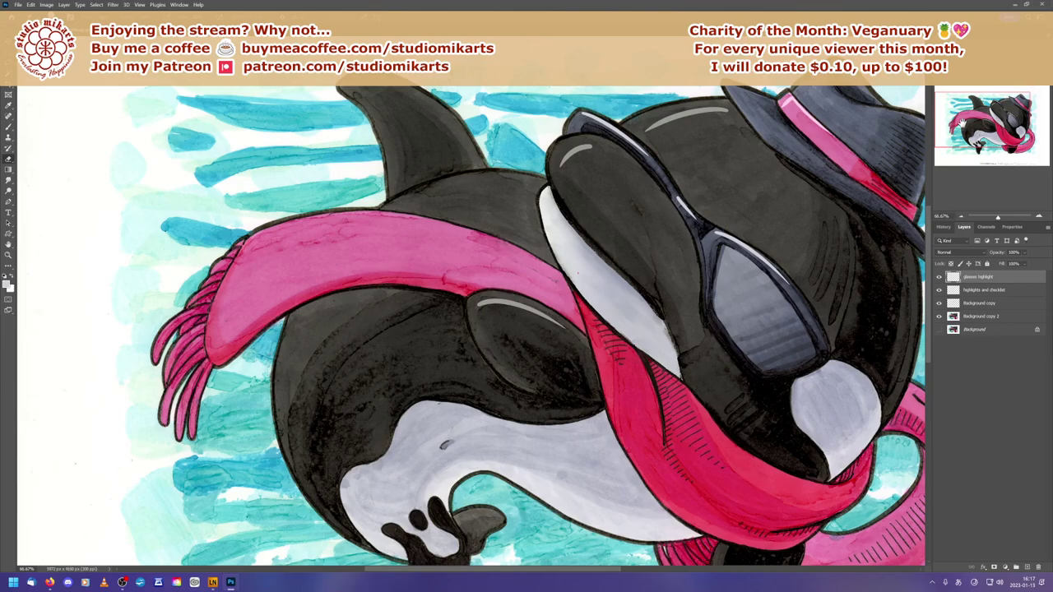
pyautogui.moveTo(976, 129)
pyautogui.mouseDown()
pyautogui.moveTo(978, 141)
pyautogui.moveTo(990, 118)
pyautogui.mouseUp()
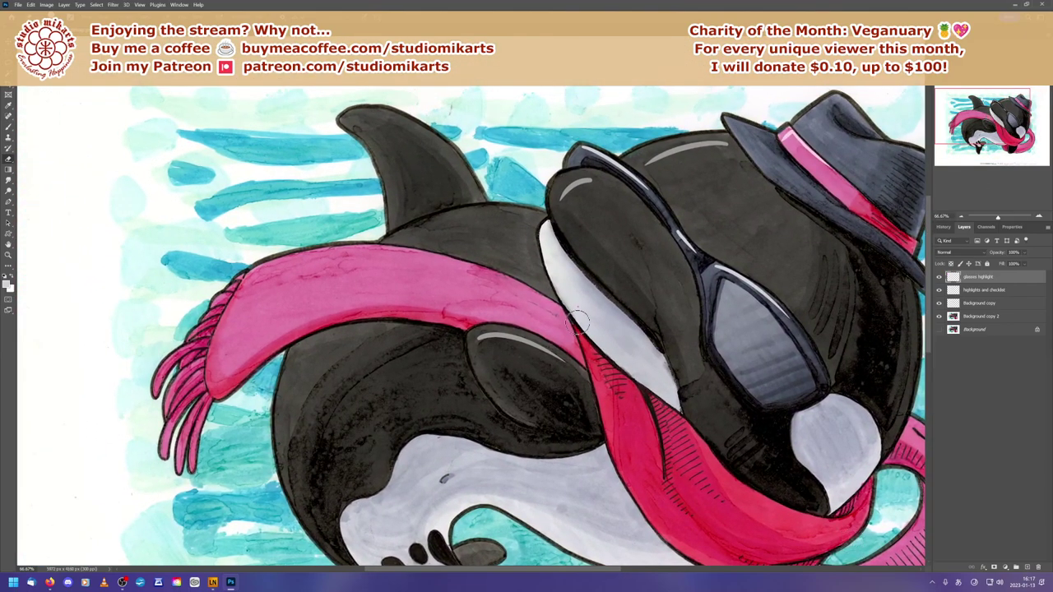
pyautogui.click(939, 290)
pyautogui.click(939, 291)
pyautogui.click(980, 293)
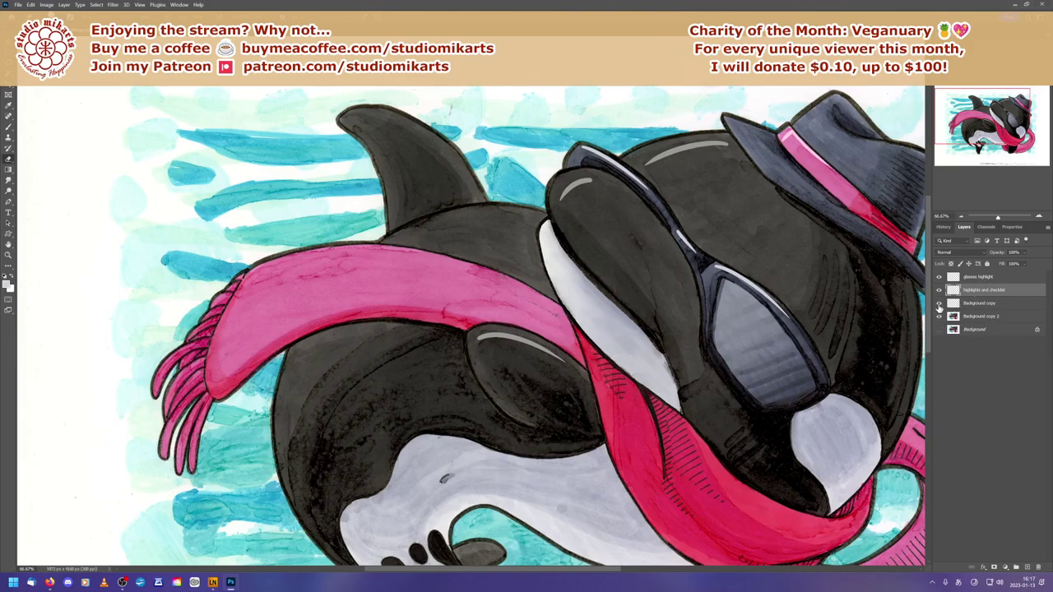
# Step: Rename the "Background copy" layer as "fixed chin"
pyautogui.doubleClick(980, 303)
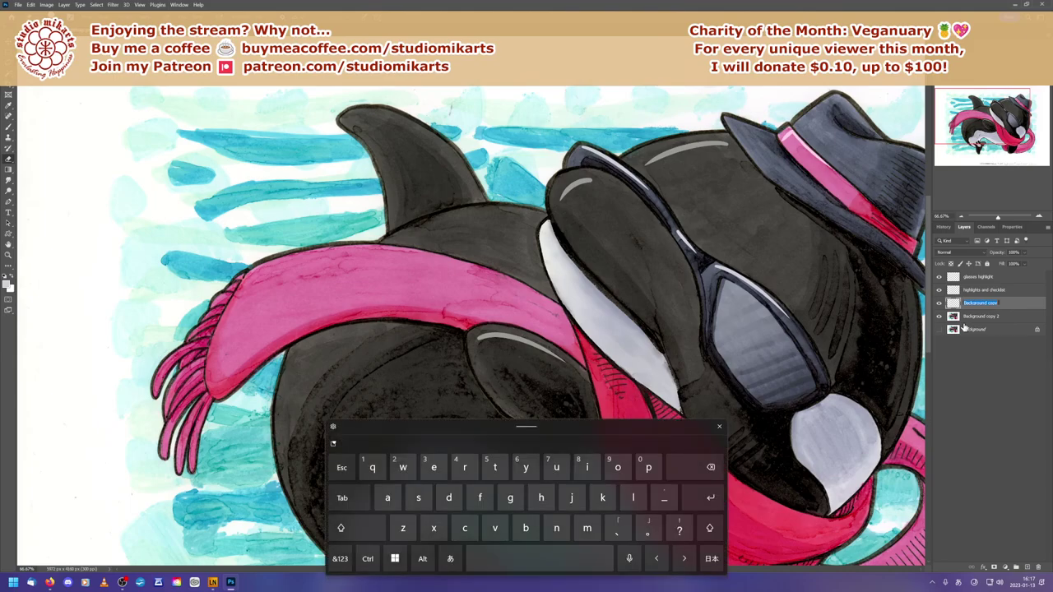
pyautogui.click(707, 467)
pyautogui.write('fixed ')
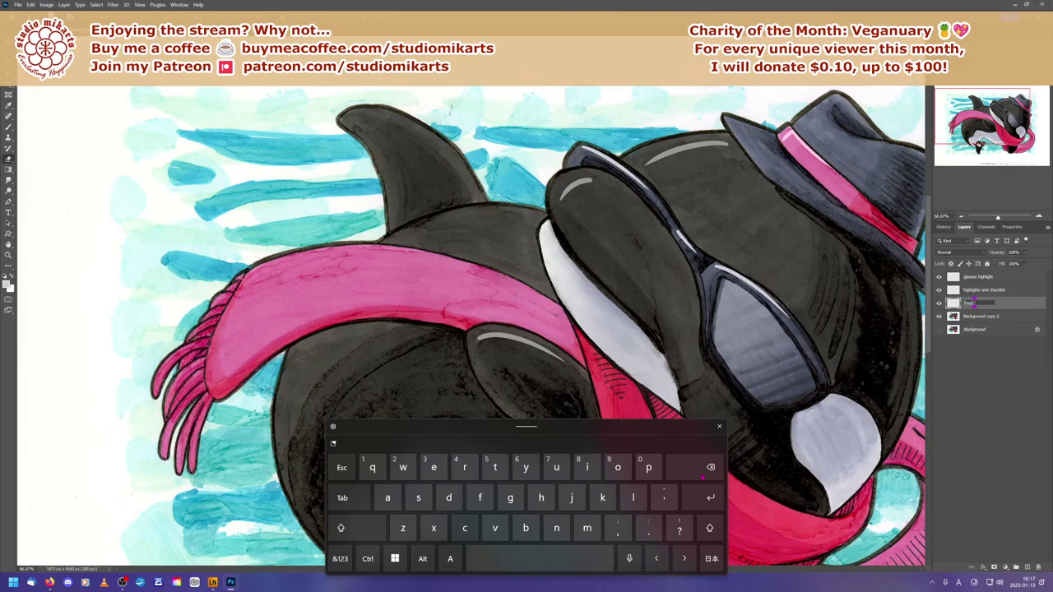
pyautogui.write('chin')
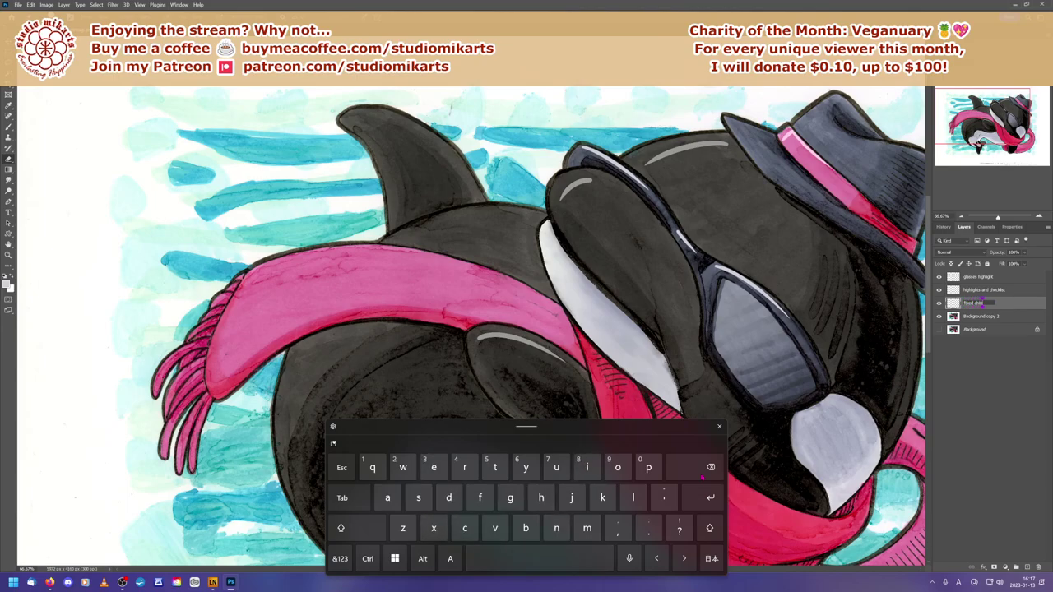
pyautogui.press('BackSpace')
pyautogui.press('Return')
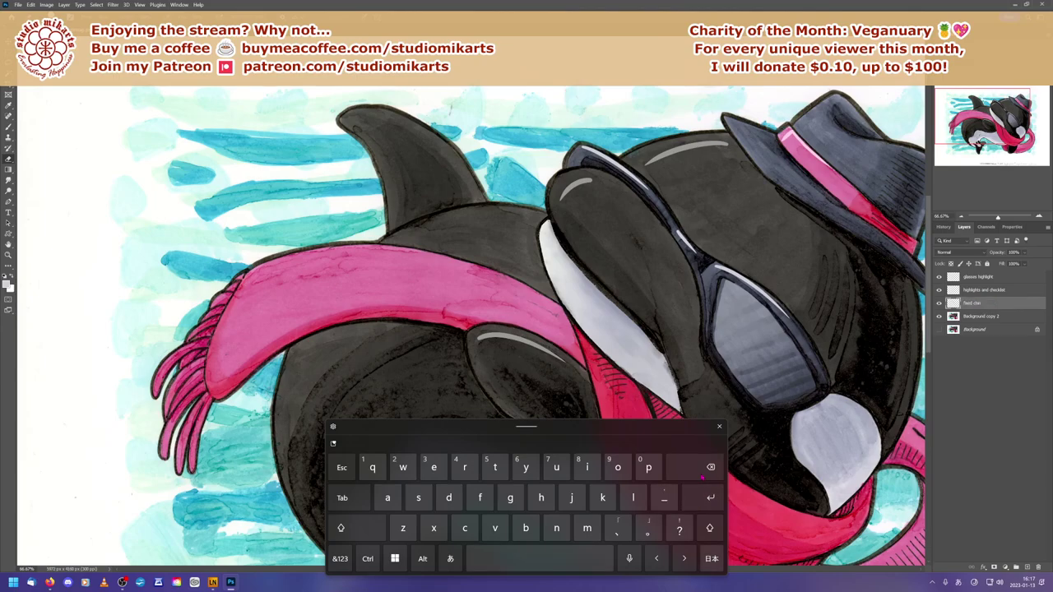
pyautogui.click(718, 426)
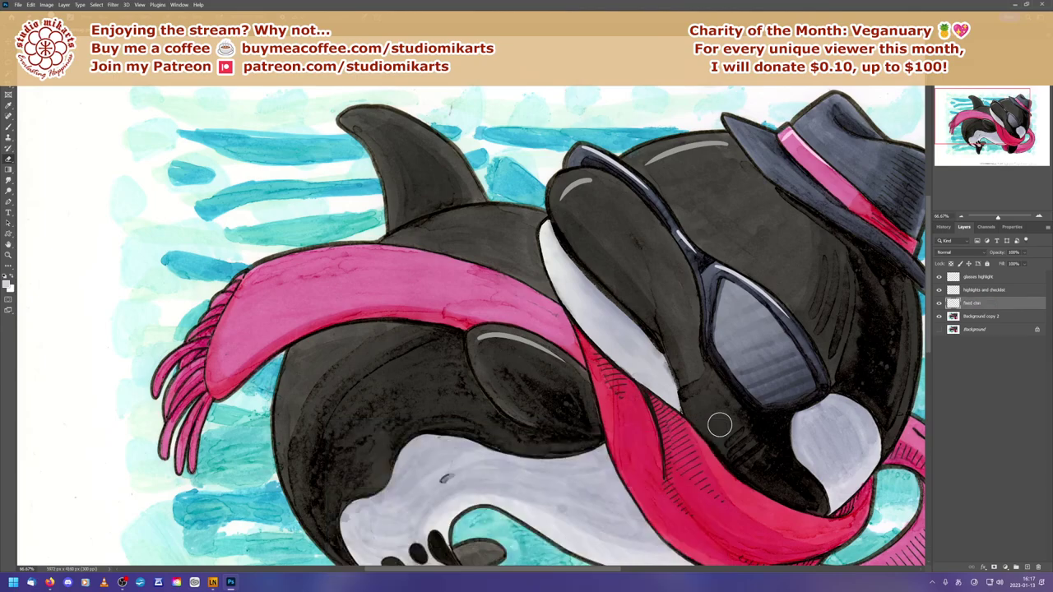
pyautogui.click(960, 216)
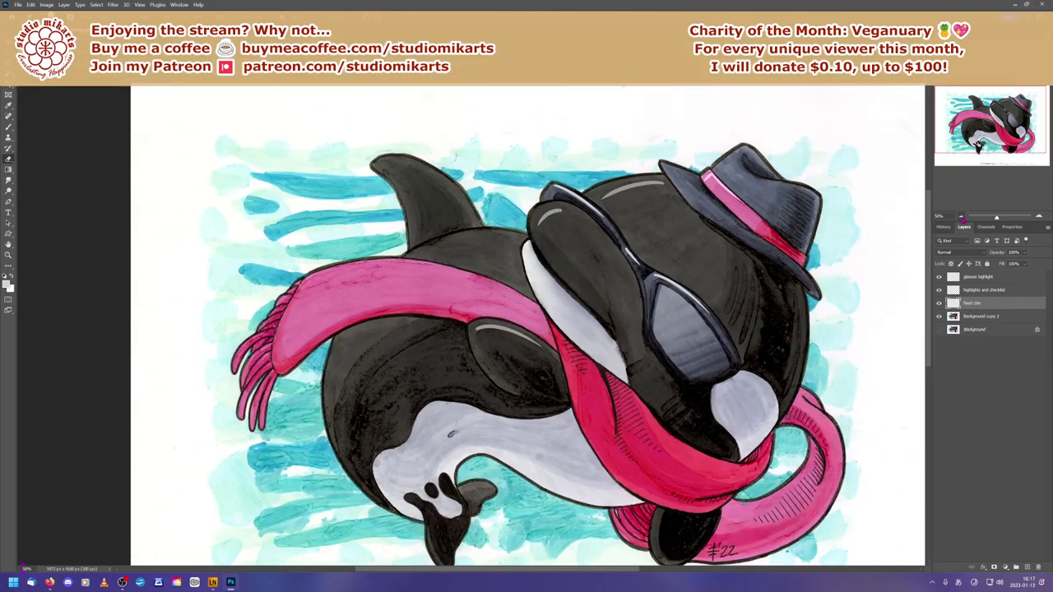
# Step: Examine the whole illustration and its checklist at several reduced sizes
pyautogui.click(960, 216)
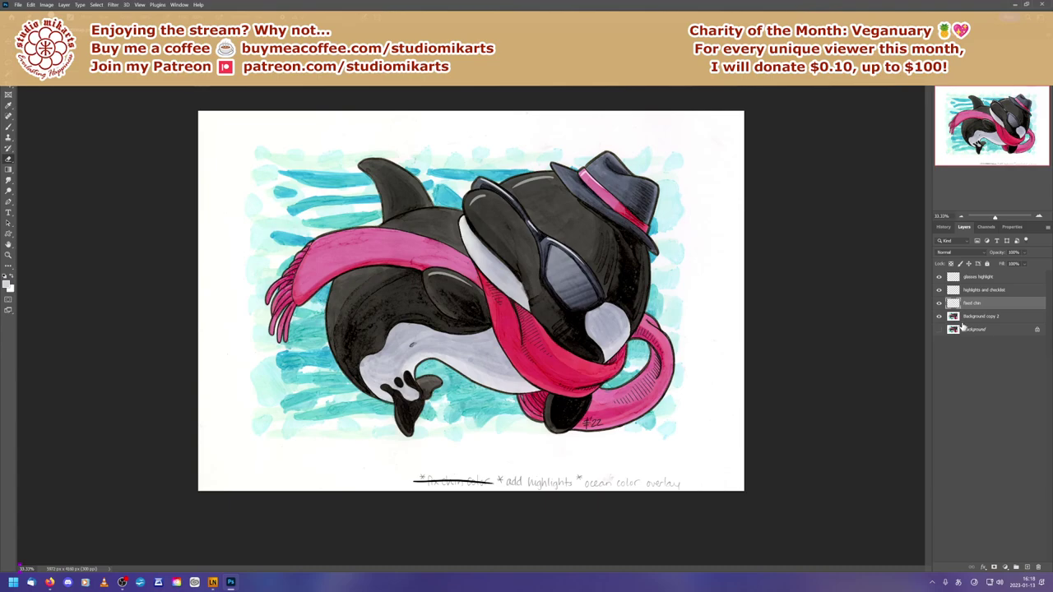
pyautogui.click(961, 216)
pyautogui.click(960, 216)
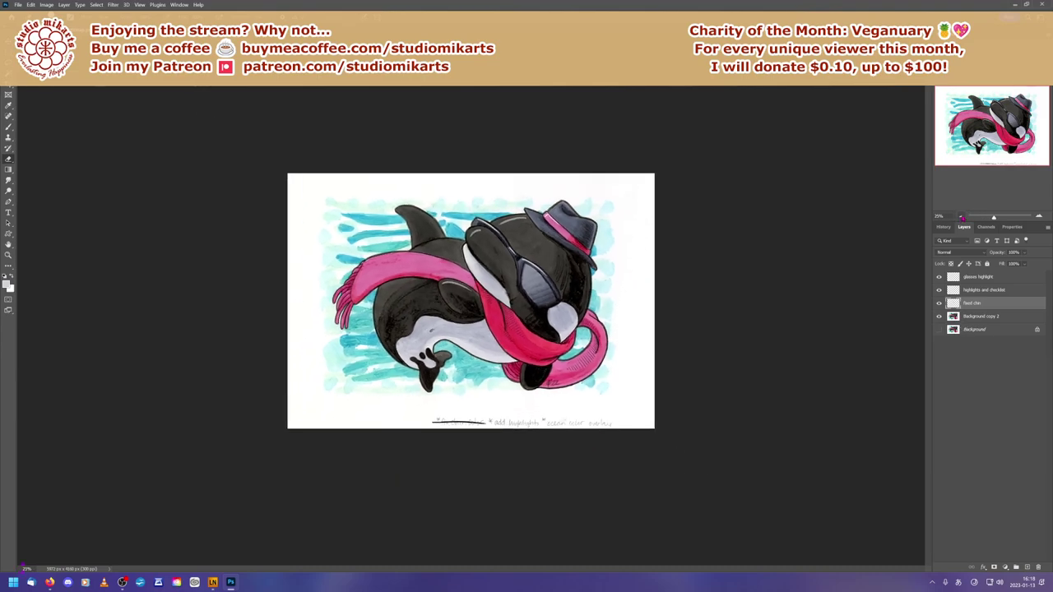
pyautogui.click(961, 217)
pyautogui.click(960, 217)
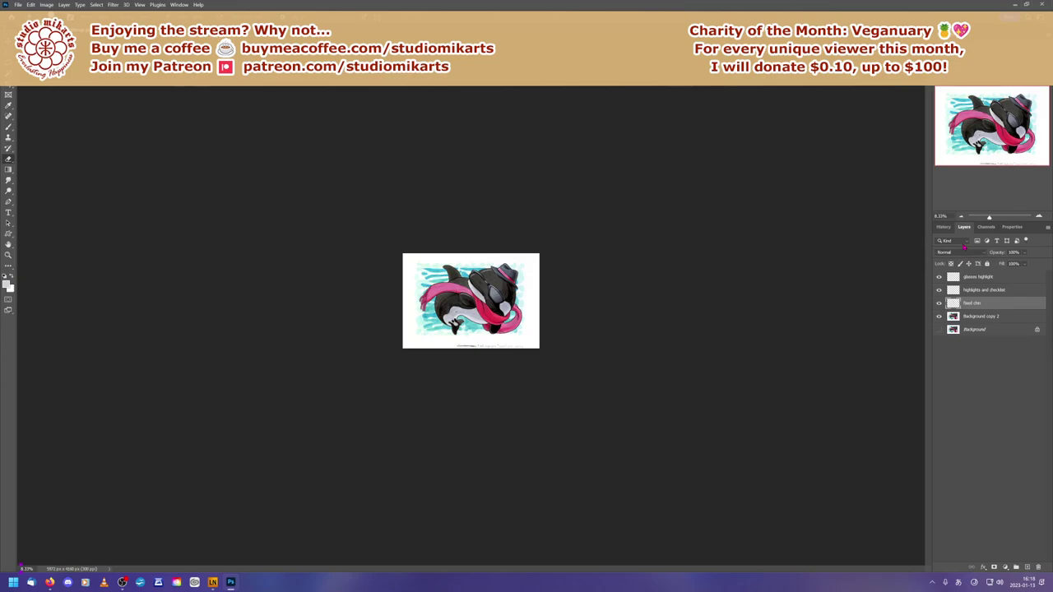
pyautogui.click(1039, 217)
pyautogui.click(1038, 217)
pyautogui.click(1038, 217)
pyautogui.click(1039, 217)
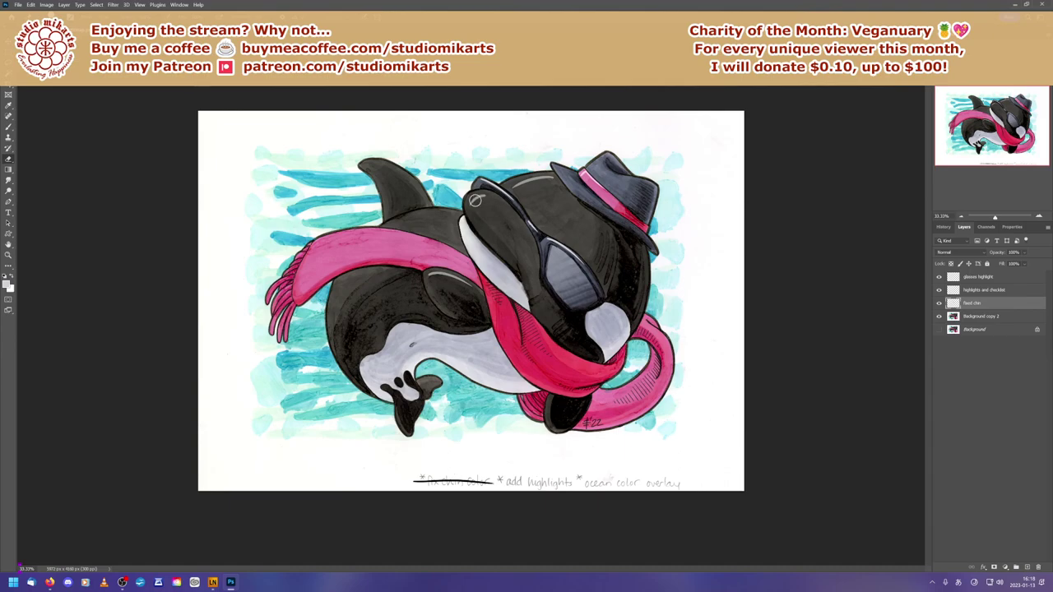
# Step: Select the "highlights and checklist" layer and set the foreground colour to grey 999996 sampled from the orca's head highlight
pyautogui.click(973, 292)
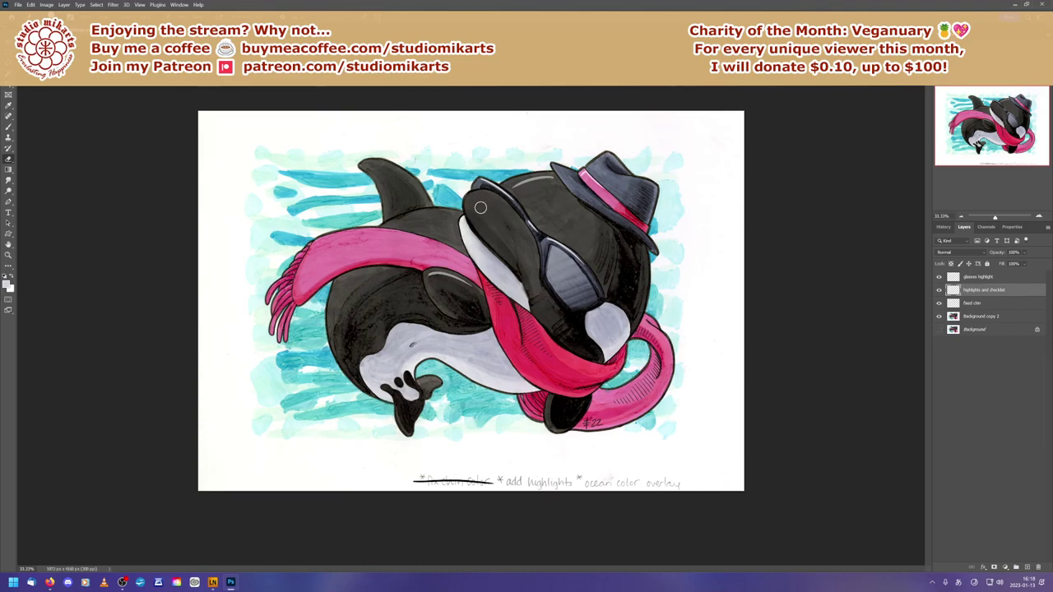
pyautogui.rightClick(524, 183)
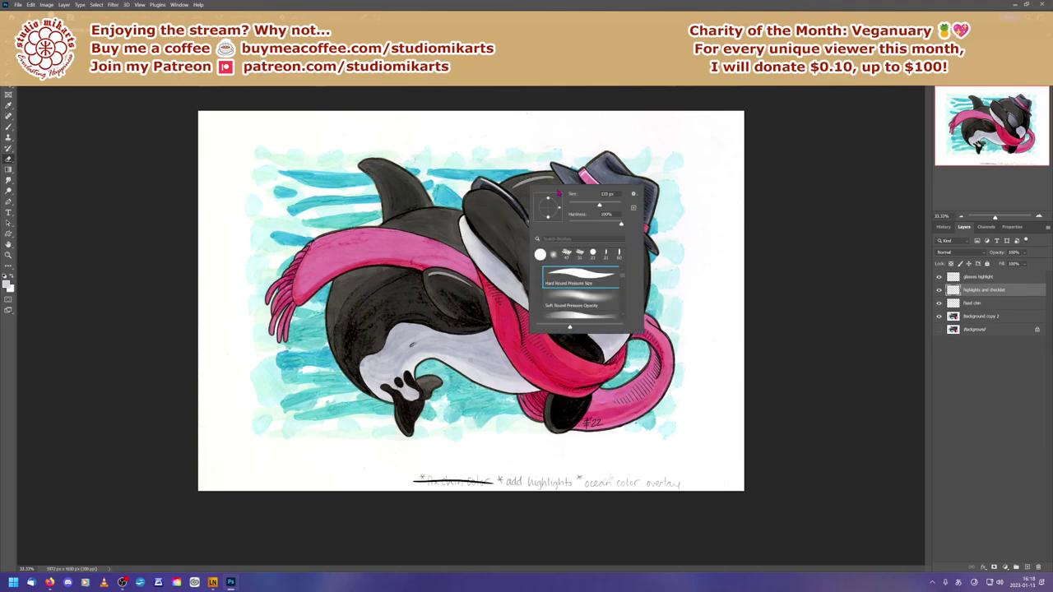
pyautogui.click(8, 287)
pyautogui.click(7, 286)
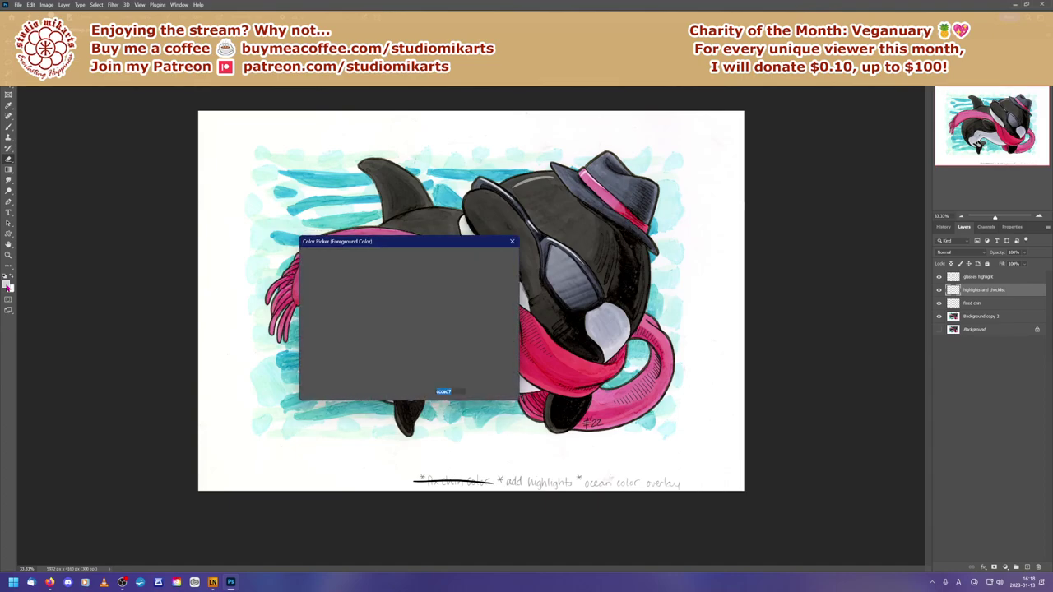
pyautogui.click(533, 175)
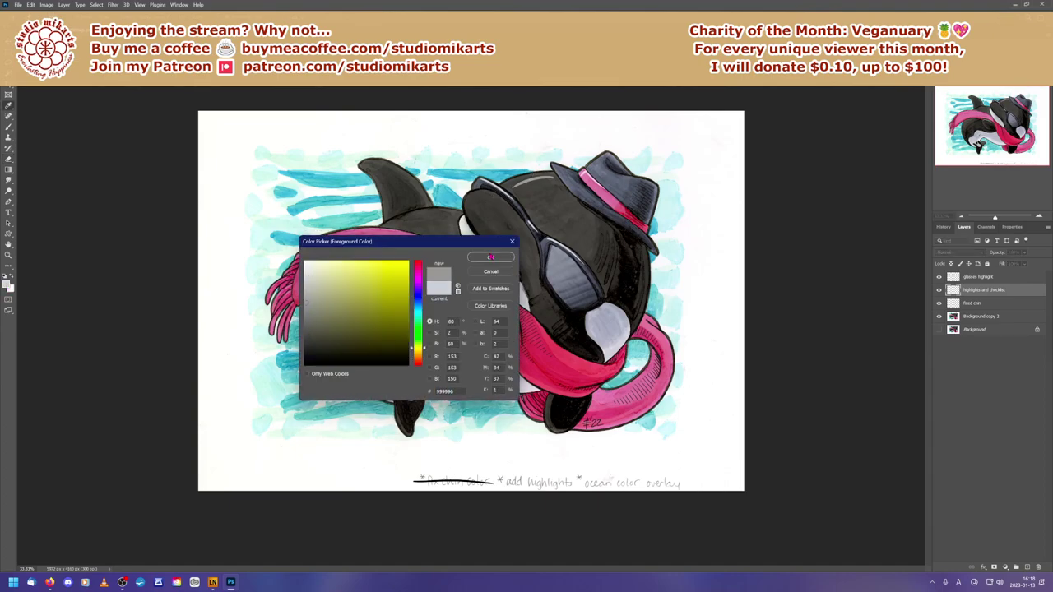
pyautogui.click(490, 256)
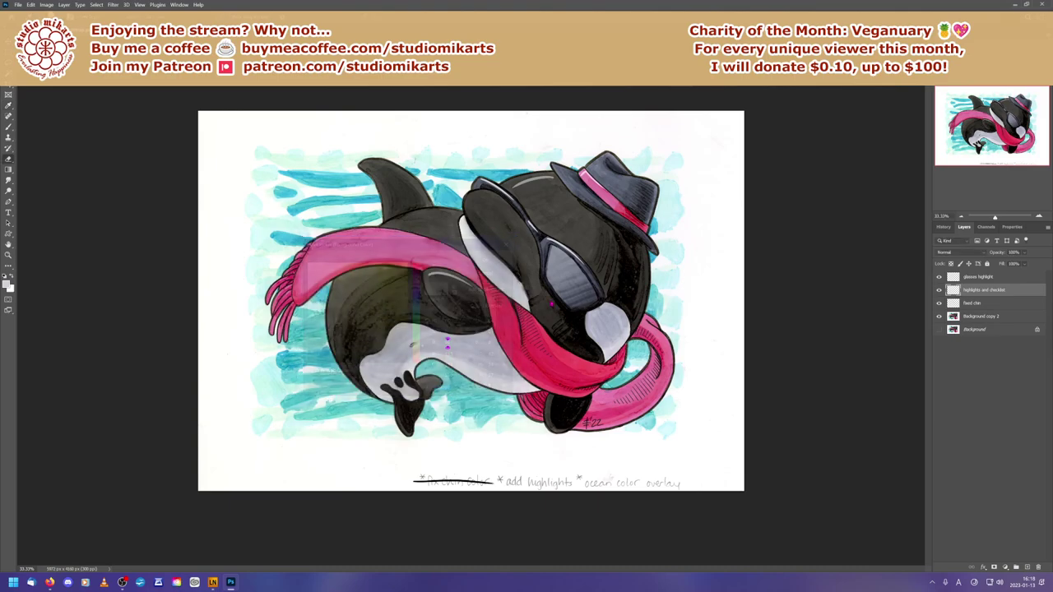
# Step: Choose the Brush with the Hard Round Pressure Size preset and paint a grey highlight along the orca's snout
pyautogui.rightClick(496, 220)
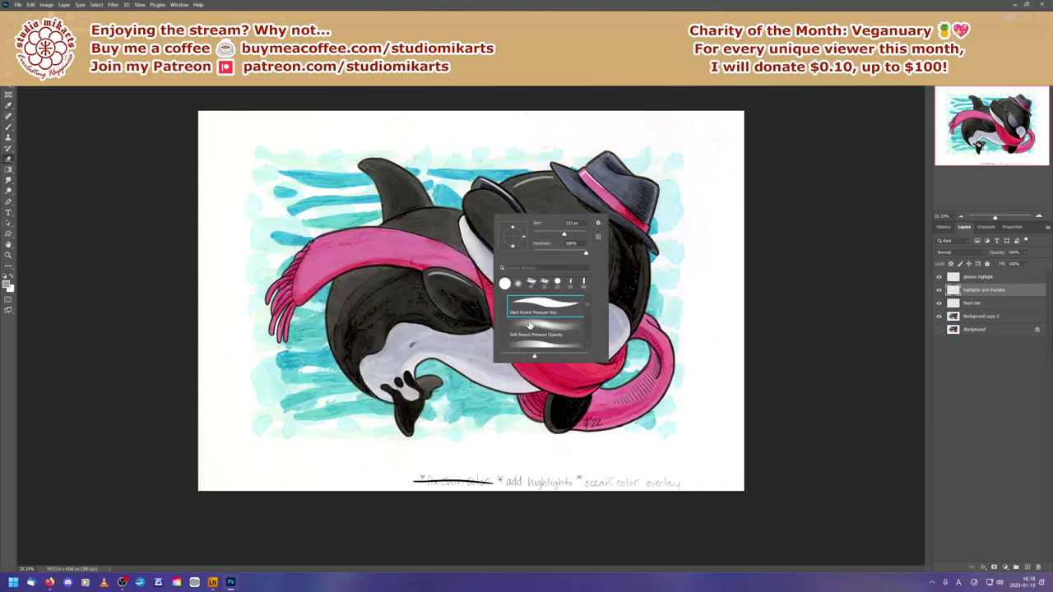
pyautogui.click(476, 200)
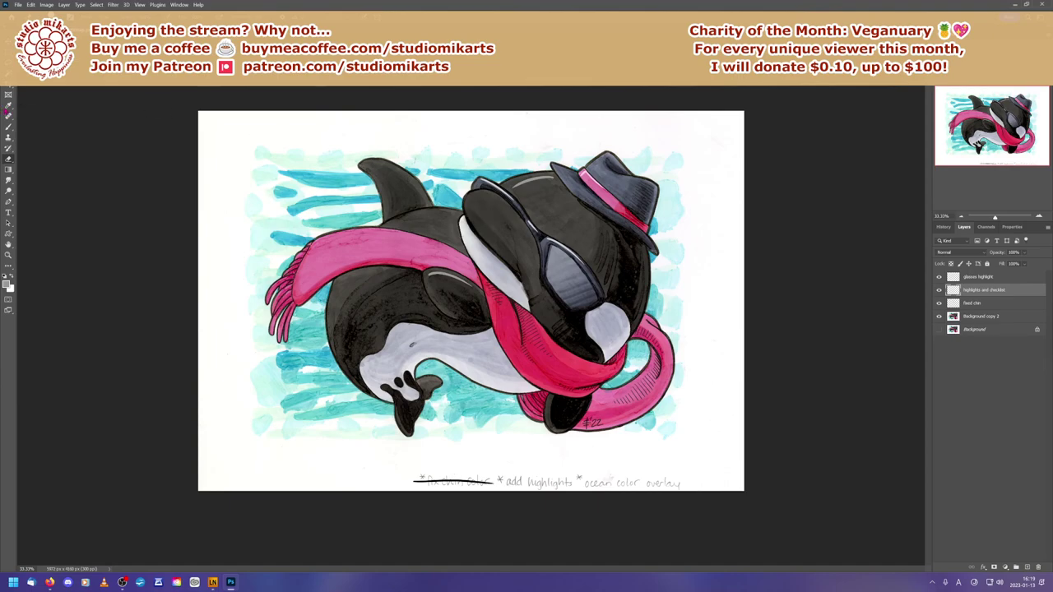
pyautogui.click(8, 126)
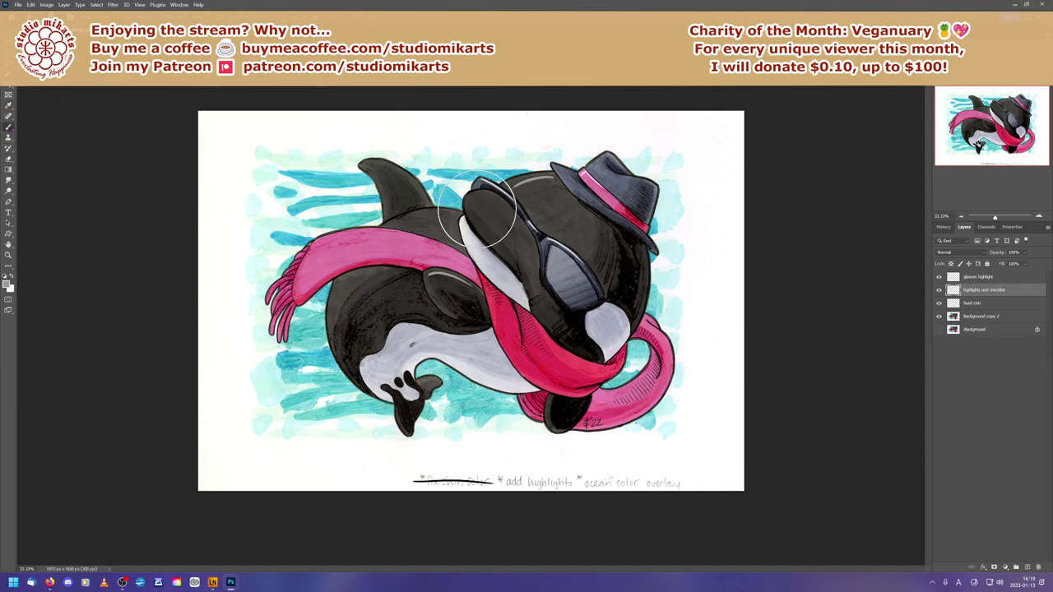
pyautogui.rightClick(508, 232)
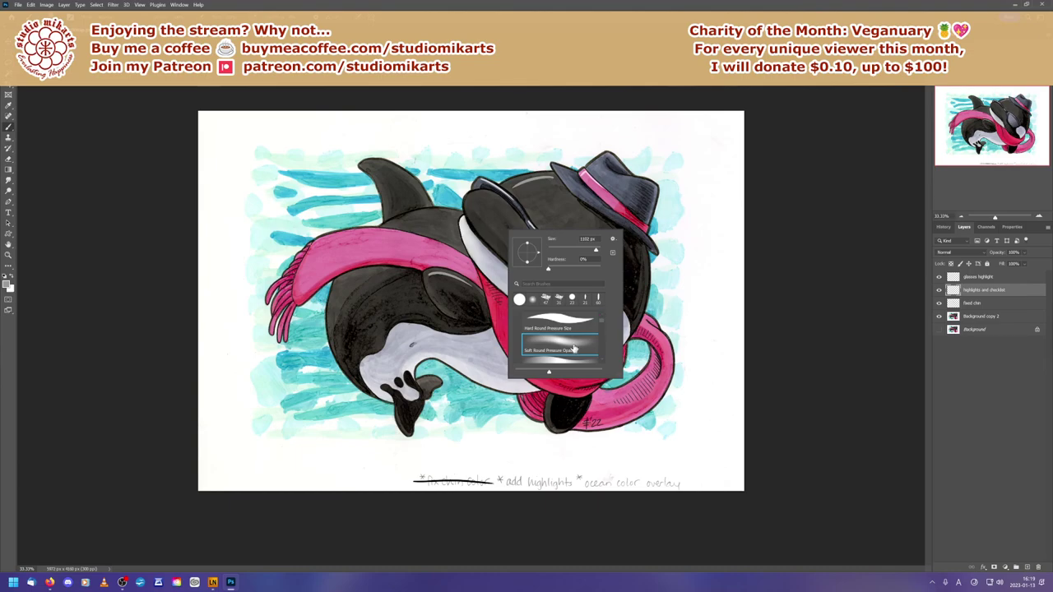
pyautogui.click(559, 321)
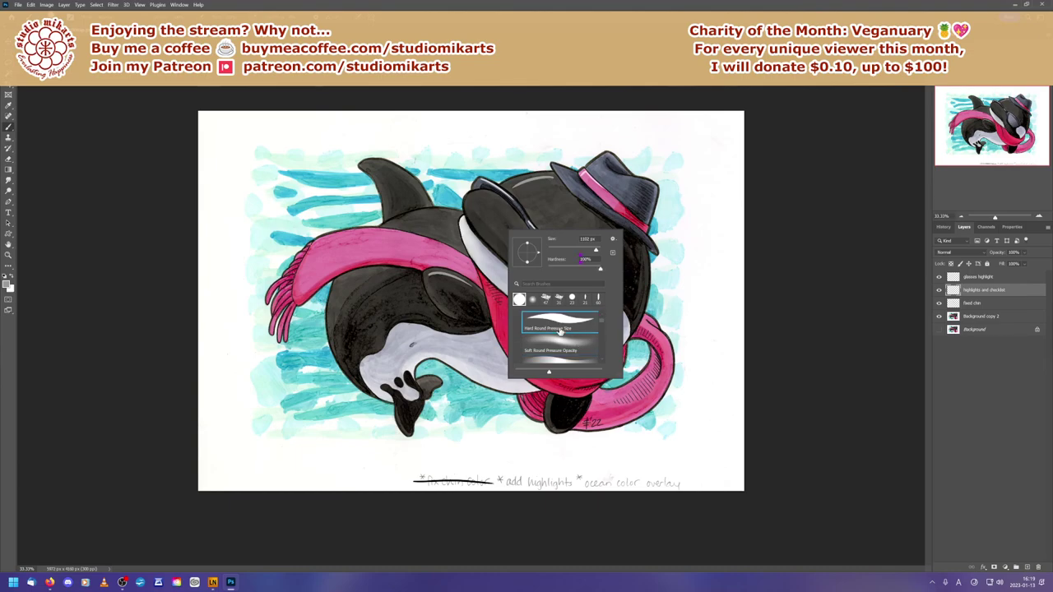
pyautogui.click(472, 199)
pyautogui.moveTo(472, 199); pyautogui.dragTo(492, 227)
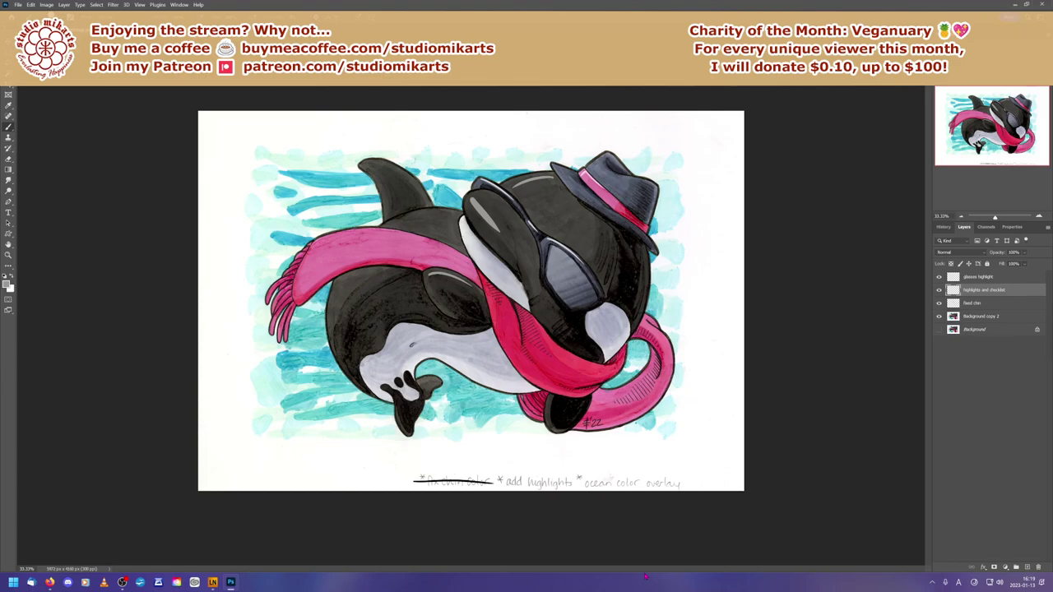
# Step: Undo the snout highlight, try a longer curved stroke, and compare versions by undoing and redoing
pyautogui.hotkey('ctrl', 'z')
pyautogui.hotkey('ctrl', 'z')
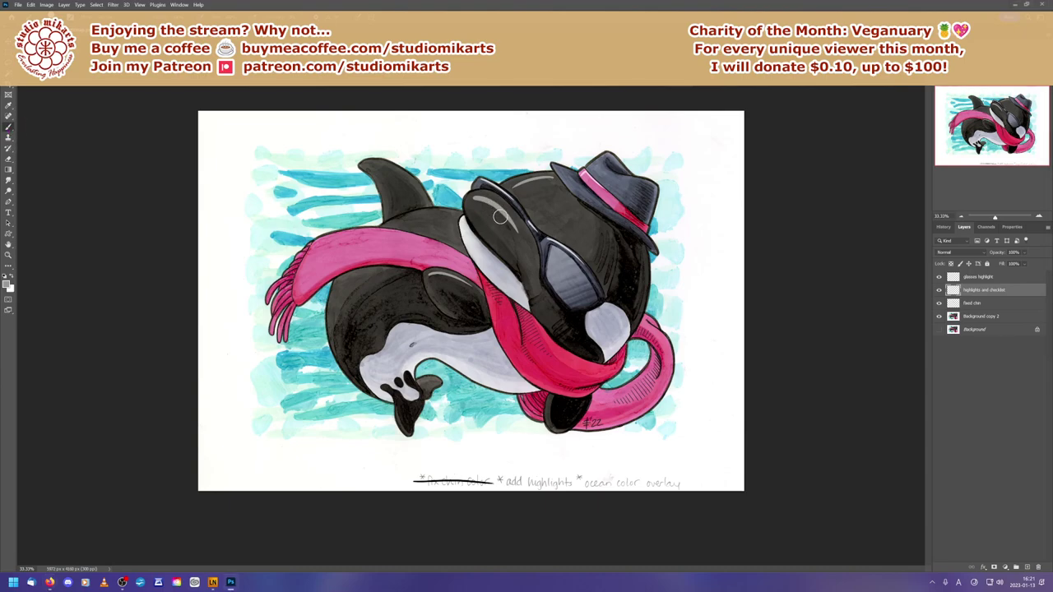
pyautogui.moveTo(470, 197)
pyautogui.mouseDown()
pyautogui.moveTo(495, 203)
pyautogui.moveTo(516, 233)
pyautogui.mouseUp()
pyautogui.hotkey('ctrl', 'z')
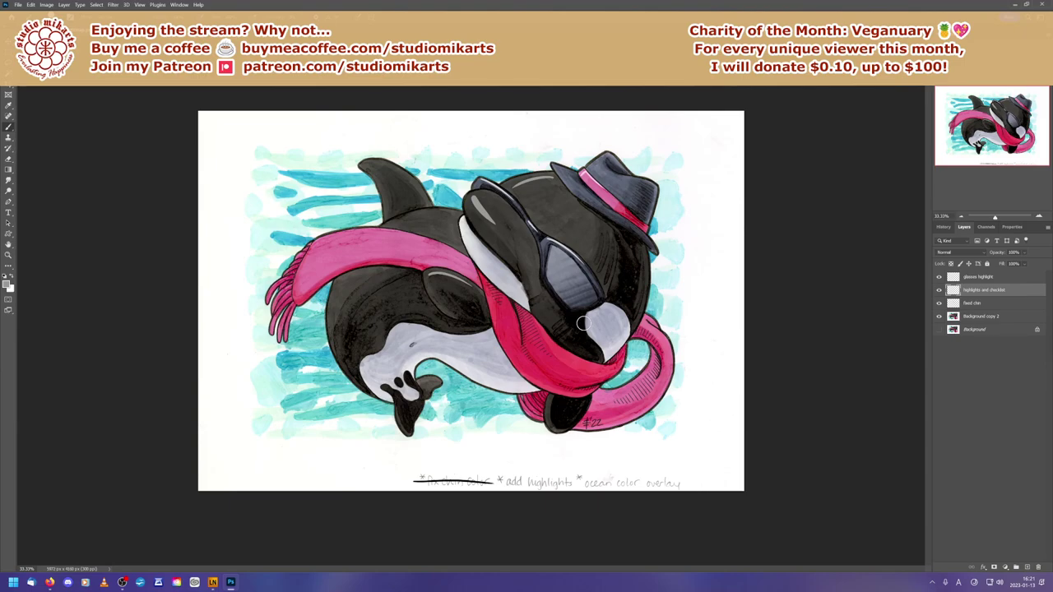
pyautogui.hotkey('ctrl', 'z')
pyautogui.hotkey('ctrl', 'shift', 'z')
pyautogui.hotkey('ctrl', 'z')
pyautogui.hotkey('ctrl', 'shift', 'z')
# Step: Repaint the snout highlight, undoing the longer attempts and keeping one short tapered stroke near the tip
pyautogui.moveTo(479, 197); pyautogui.dragTo(501, 225)
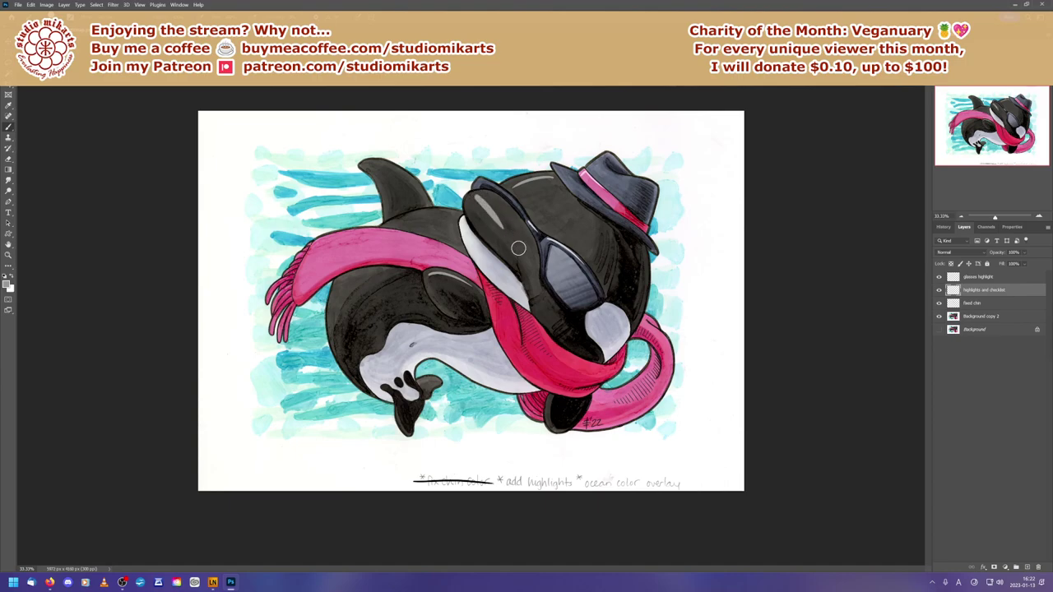
pyautogui.hotkey('ctrl', 'z')
pyautogui.moveTo(475, 197); pyautogui.dragTo(490, 216)
pyautogui.hotkey('ctrl', 'z')
pyautogui.moveTo(480, 195); pyautogui.dragTo(496, 210)
# Step: Set the foreground colour to light grey ccced7 sampled from the sunglasses frame and reduce the brush size
pyautogui.click(6, 285)
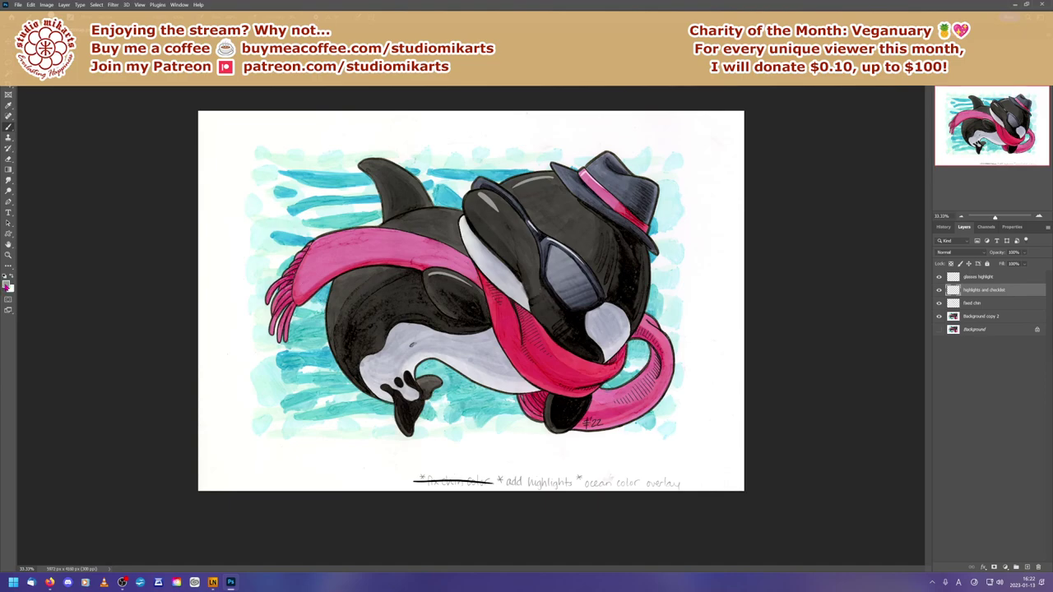
pyautogui.click(561, 237)
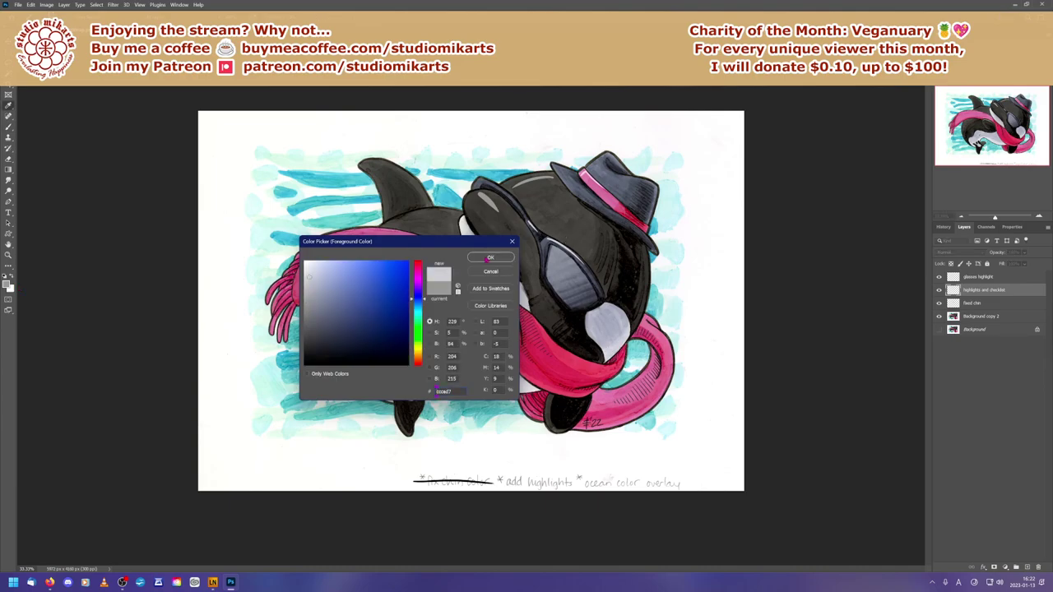
pyautogui.press('Return')
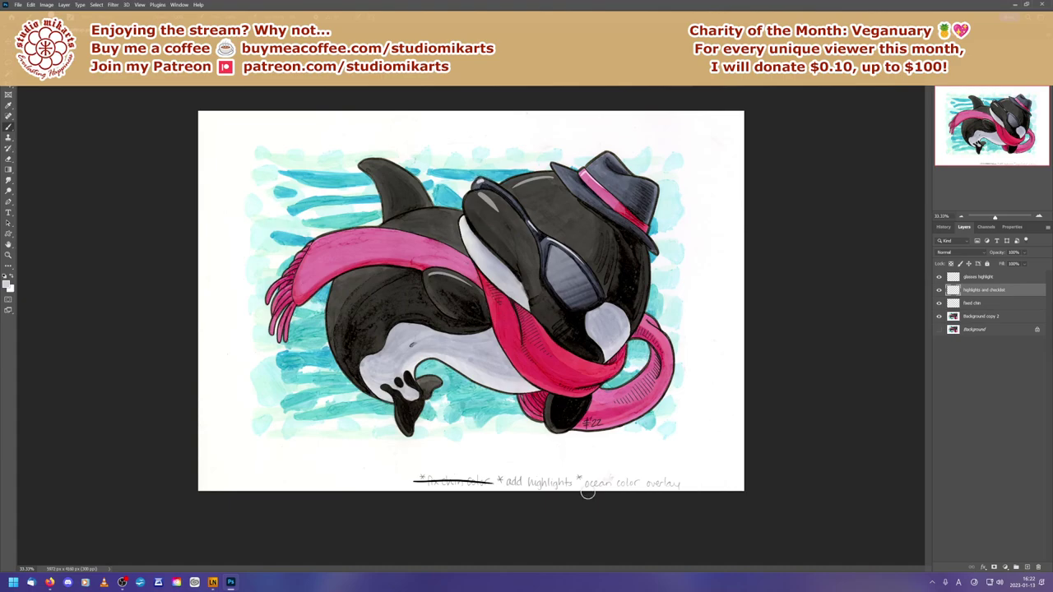
pyautogui.rightClick(477, 191)
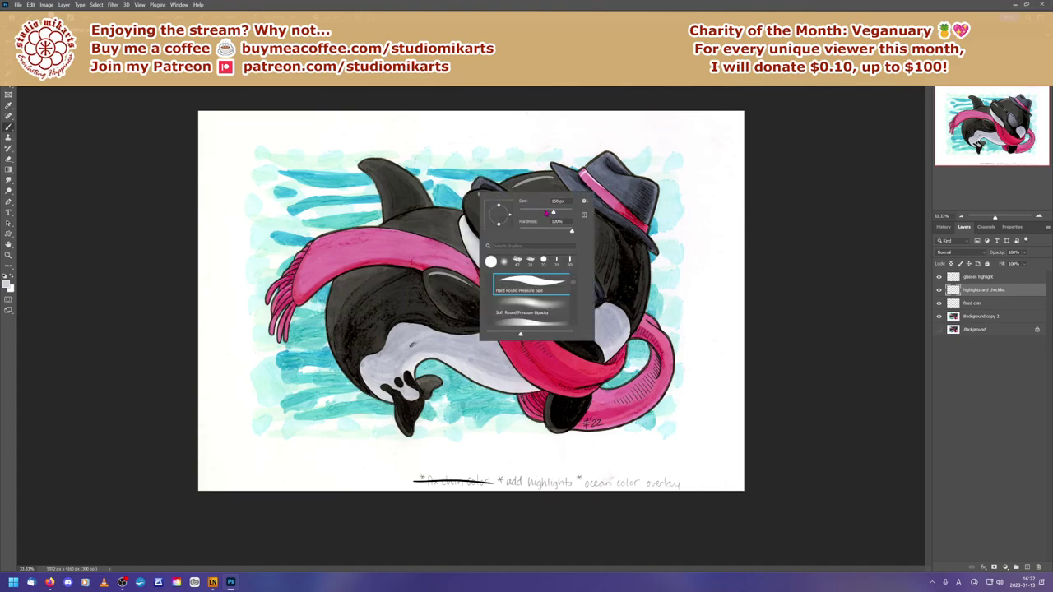
pyautogui.moveTo(543, 212); pyautogui.dragTo(531, 213)
pyautogui.press('Return')
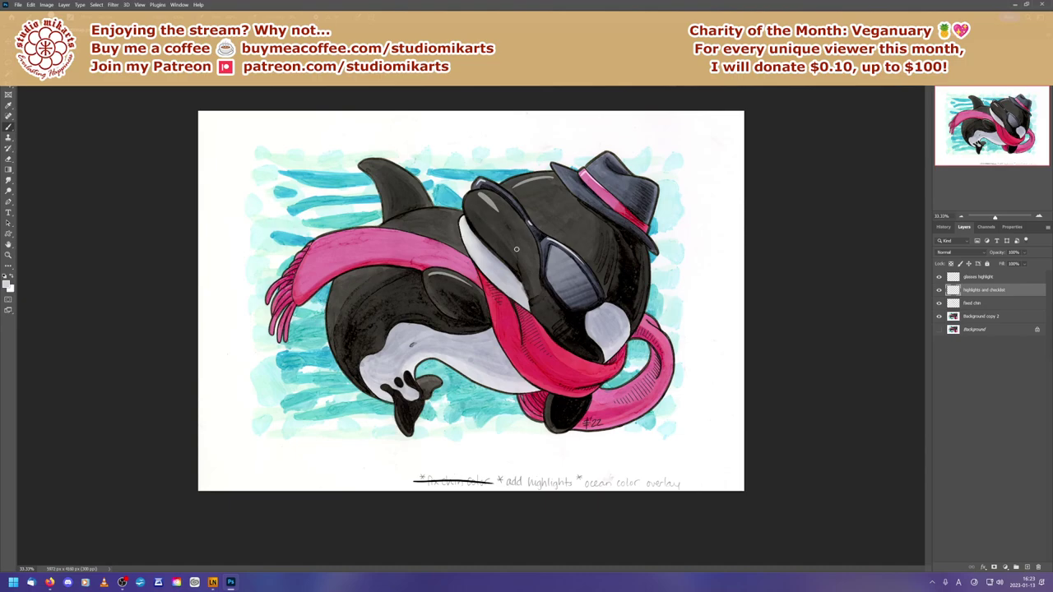
# Step: Lock the transparent pixels of the "highlights and checklist" layer and compare its latest history states, returning to the newest
pyautogui.click(950, 264)
pyautogui.click(944, 228)
pyautogui.click(963, 548)
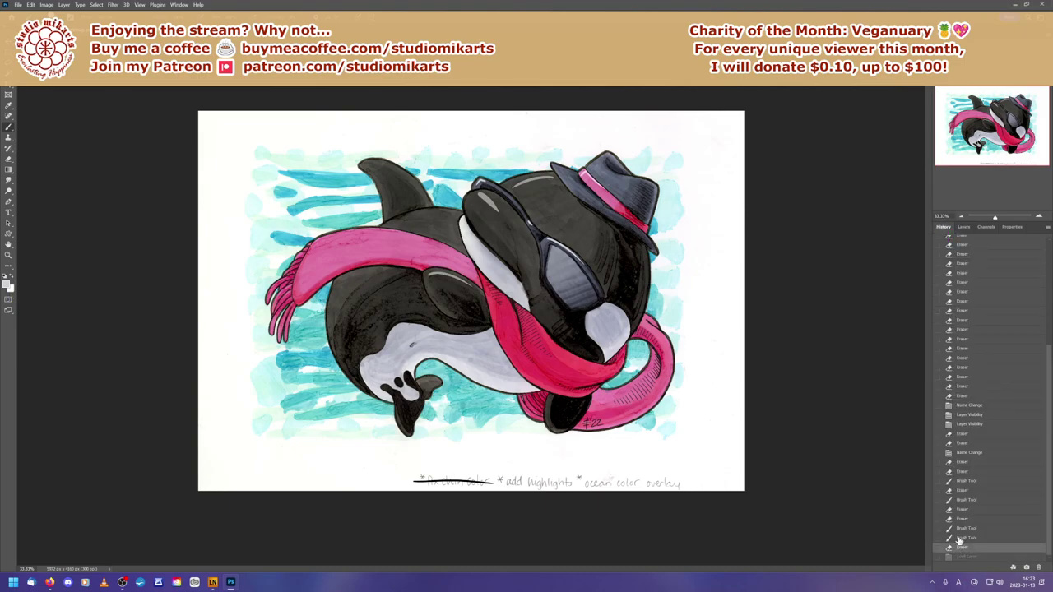
pyautogui.click(958, 538)
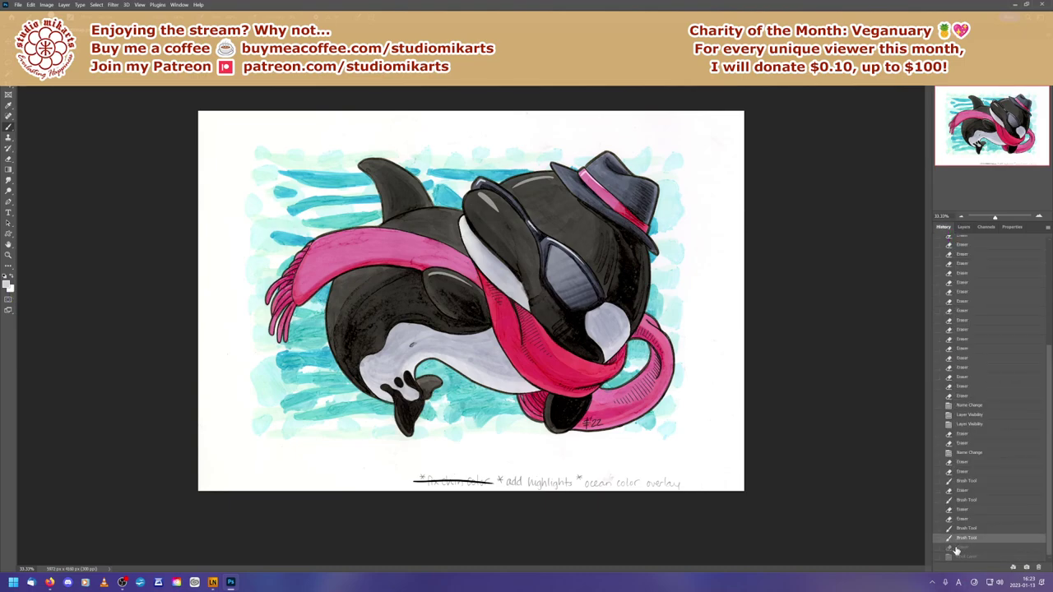
pyautogui.click(960, 558)
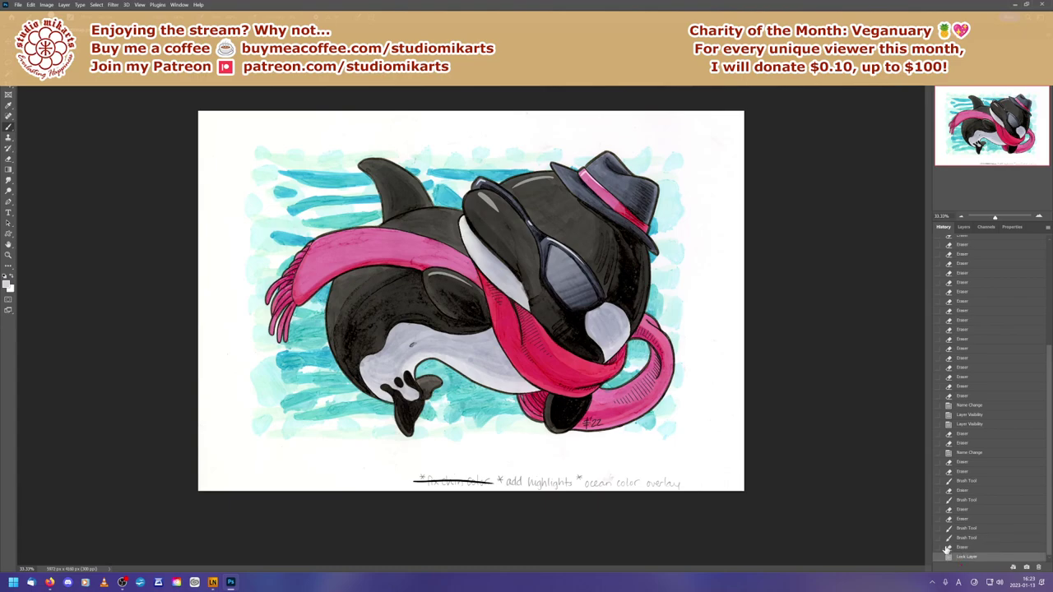
pyautogui.click(964, 227)
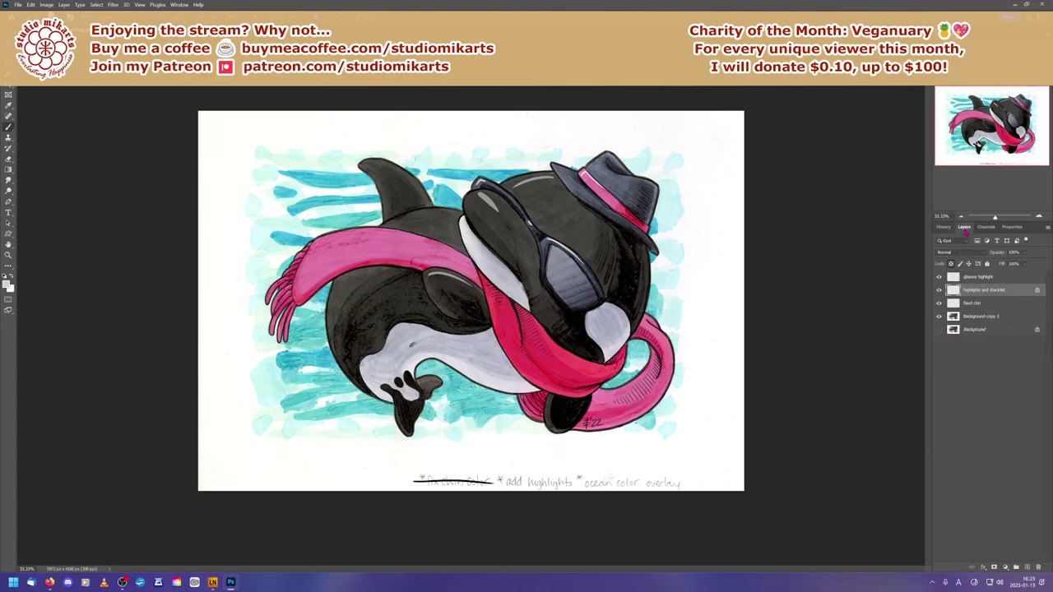
# Step: Sample a blue-grey from the sunglasses, lighten it, and cross out "add highlights" in the checklist with it
pyautogui.click(7, 284)
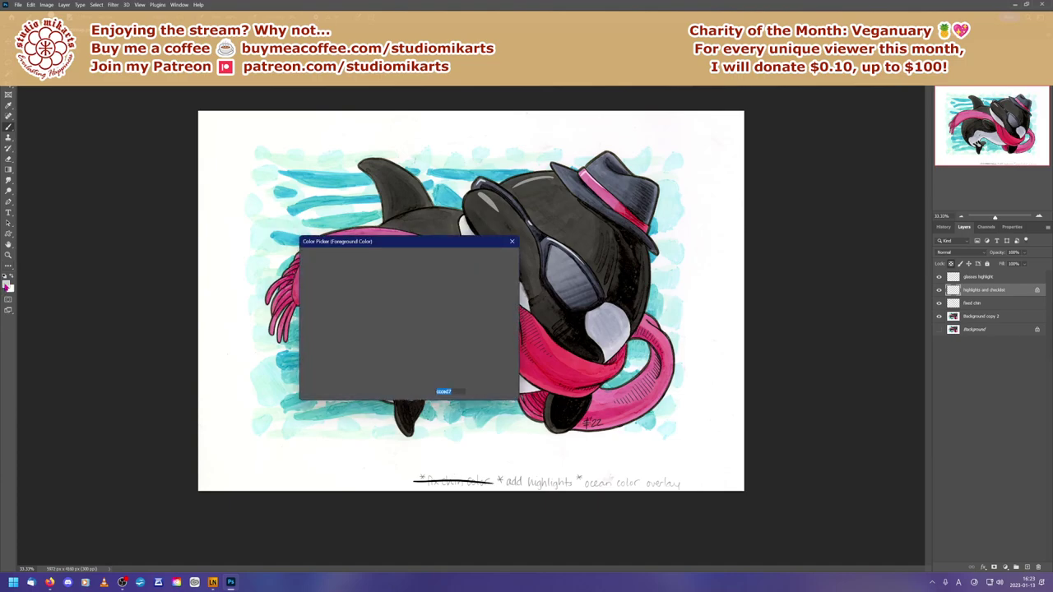
pyautogui.click(549, 238)
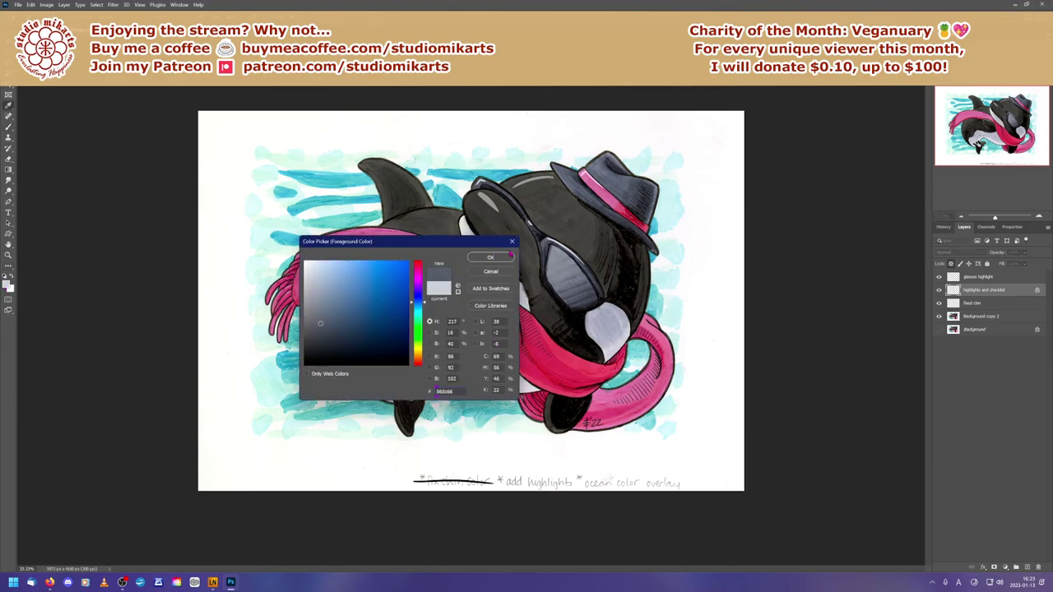
pyautogui.click(316, 317)
pyautogui.click(487, 258)
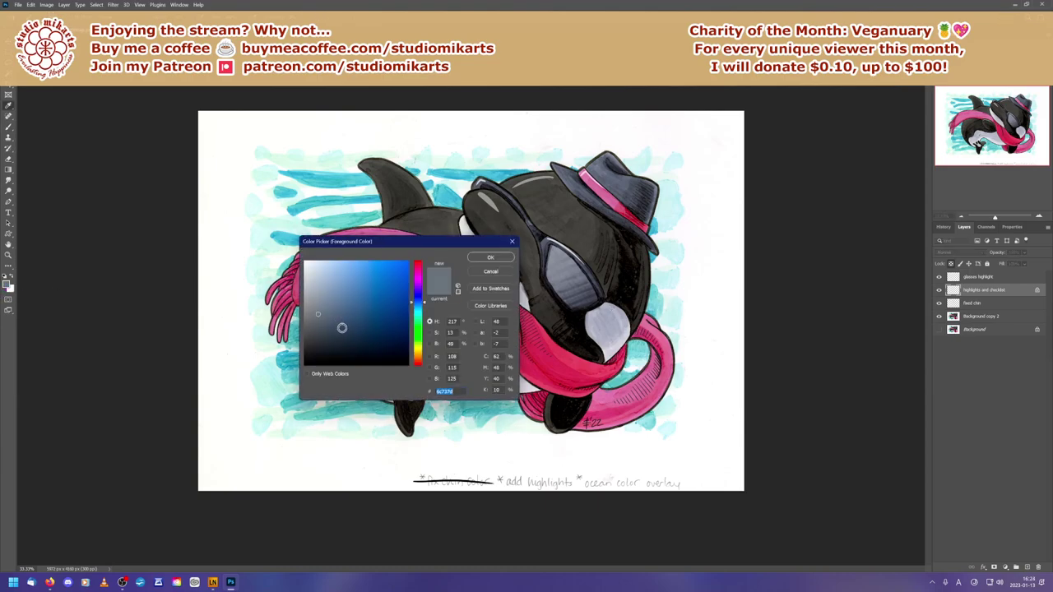
pyautogui.click(314, 304)
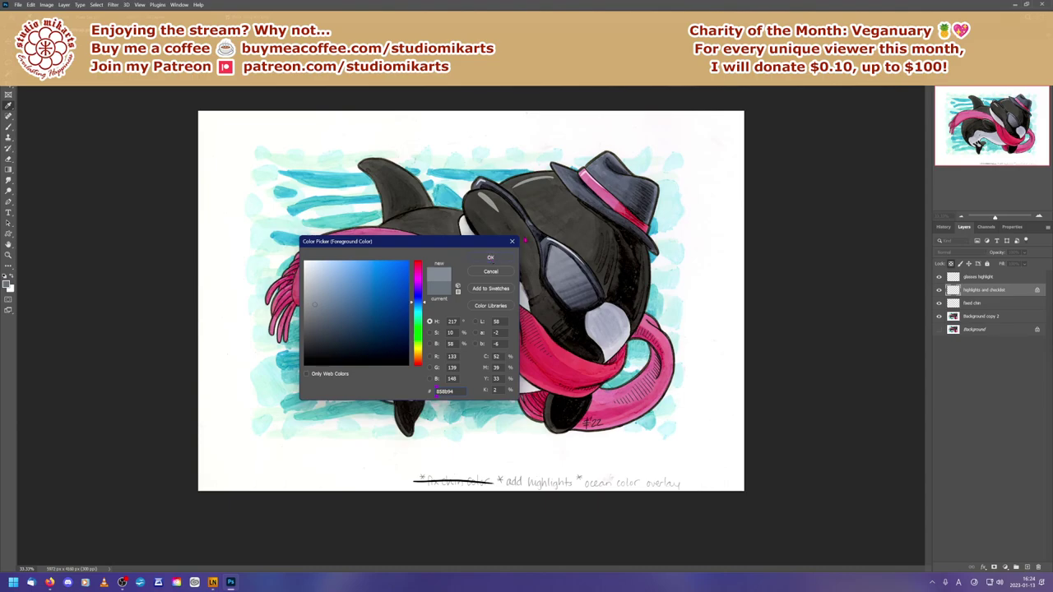
pyautogui.click(513, 241)
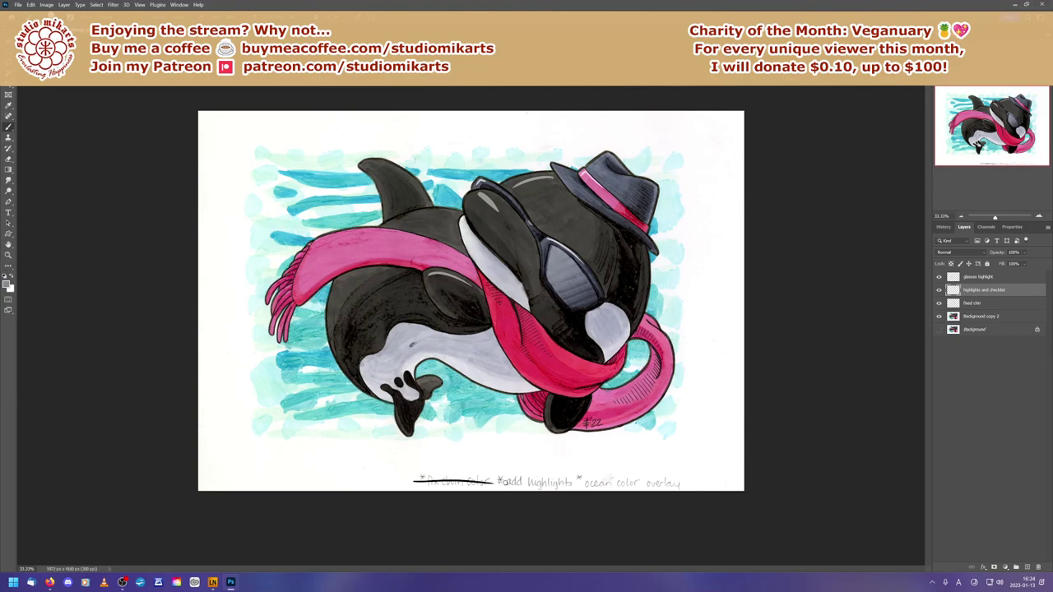
pyautogui.moveTo(498, 484); pyautogui.dragTo(580, 483)
pyautogui.click(976, 319)
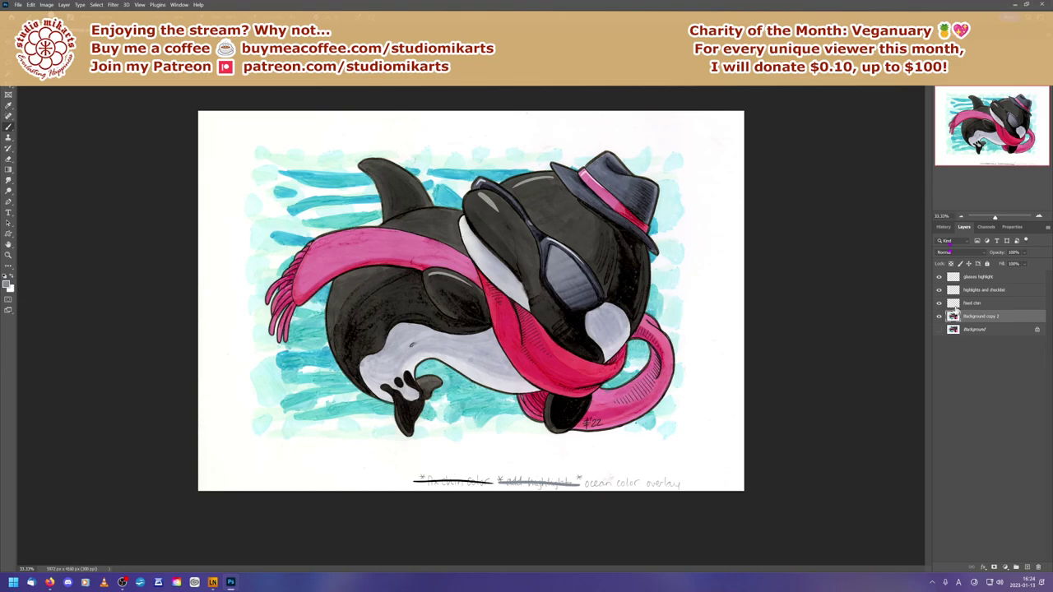
pyautogui.click(1038, 217)
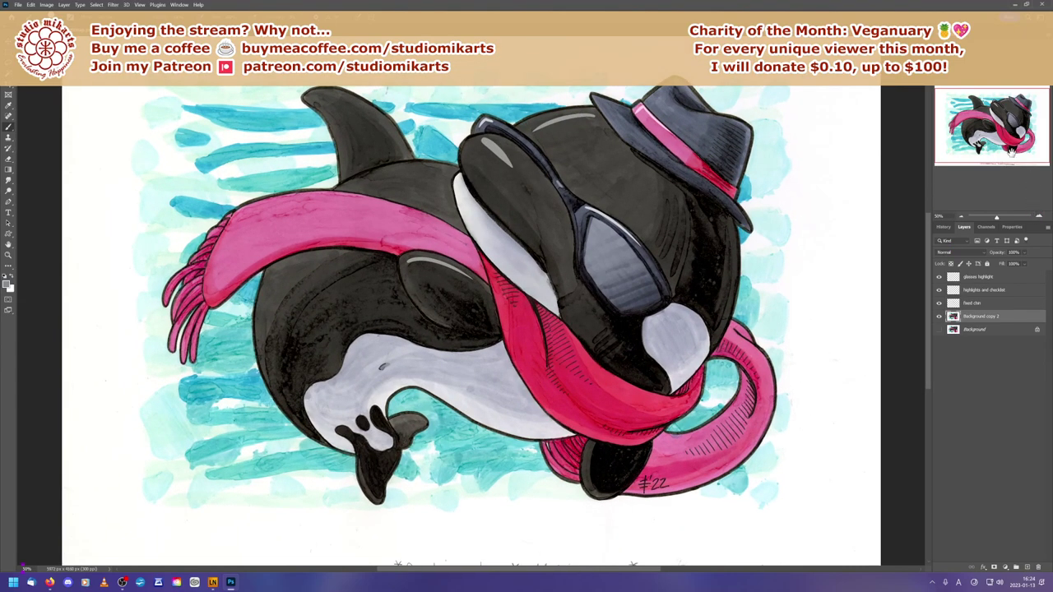
pyautogui.click(1037, 216)
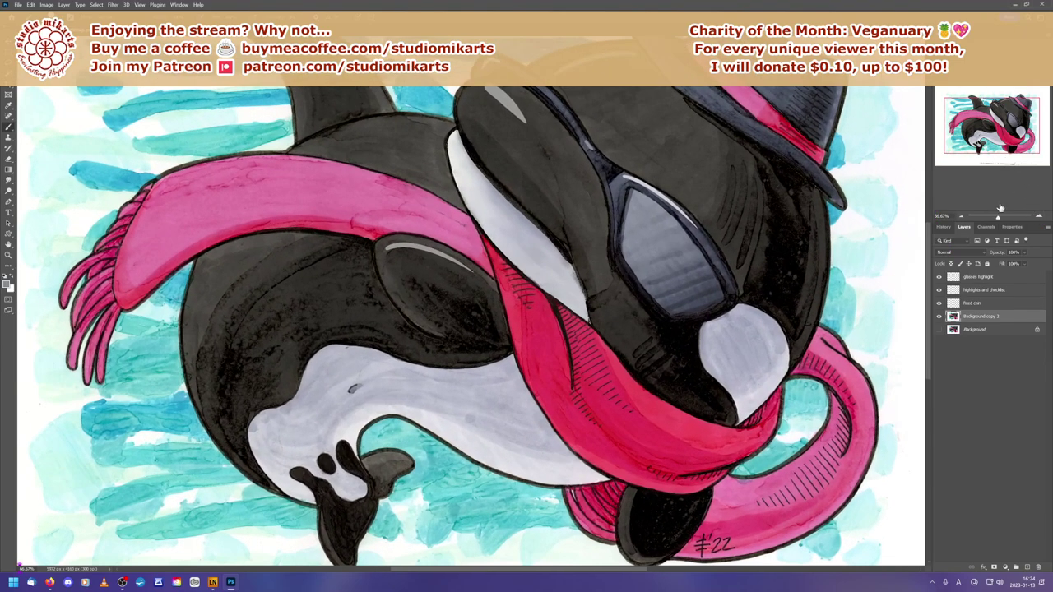
pyautogui.click(960, 216)
pyautogui.click(960, 216)
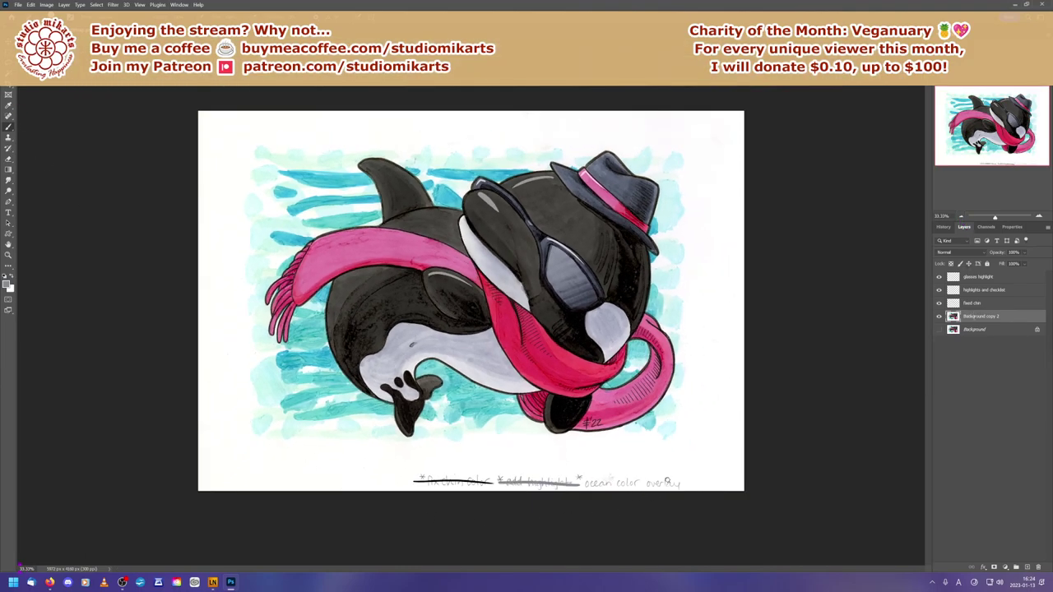
# Step: Add a new layer above the "glasses highlight" layer and name it "ocean color overlay"
pyautogui.click(979, 277)
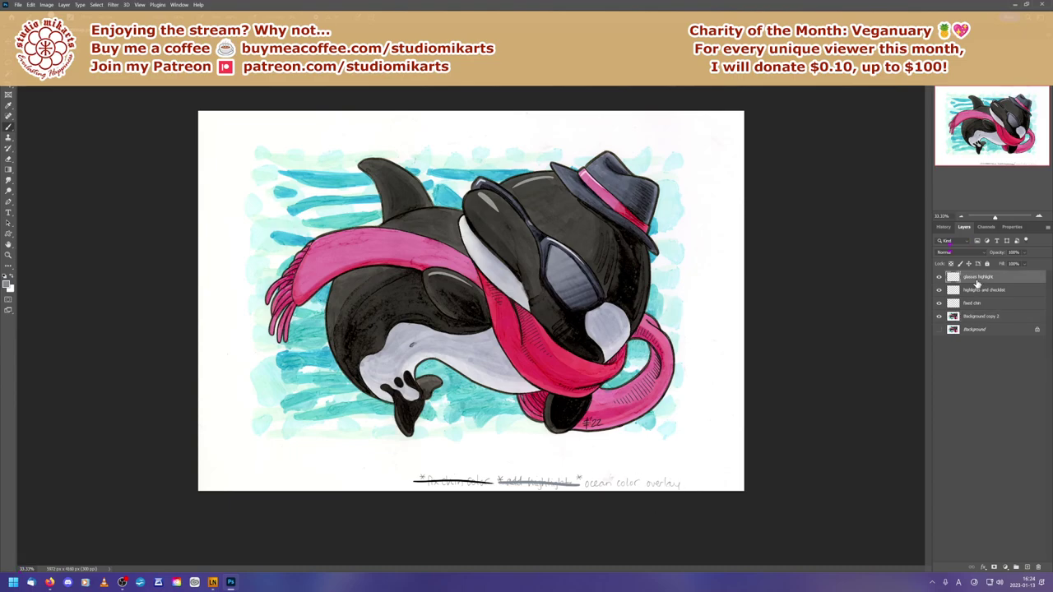
pyautogui.click(1027, 568)
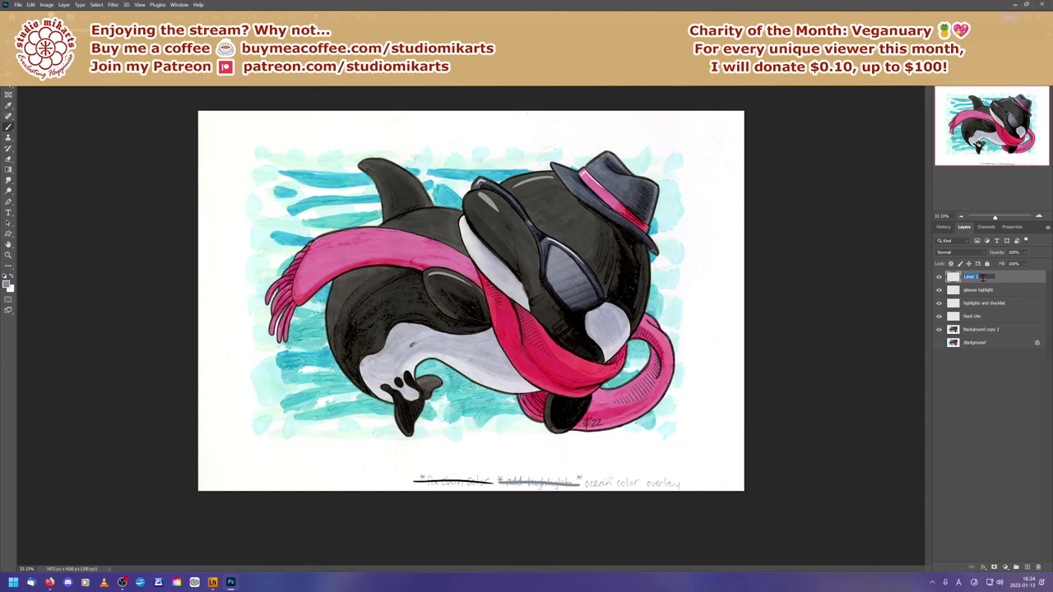
pyautogui.click(981, 278)
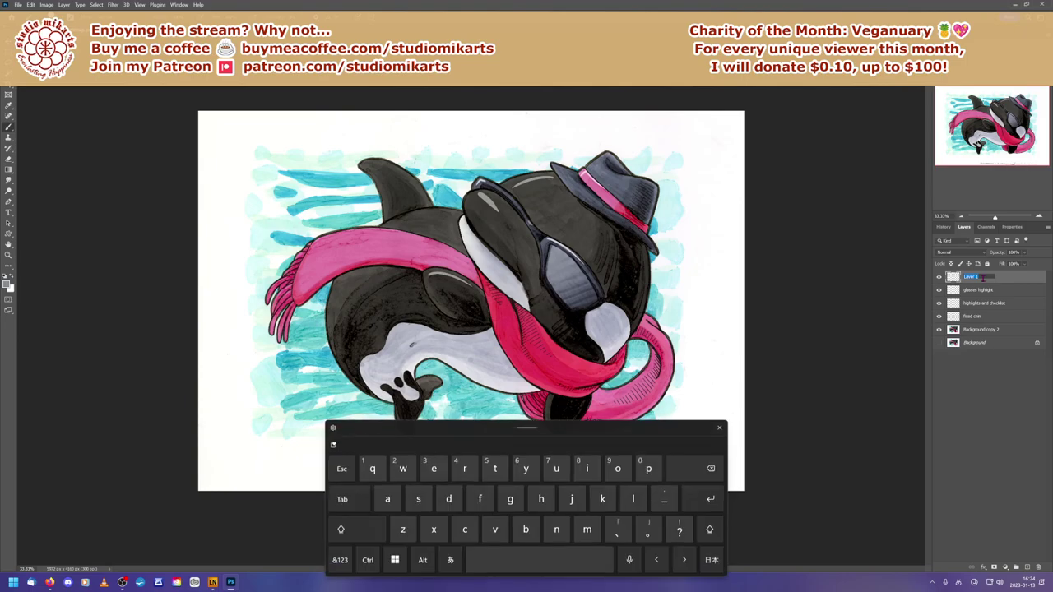
pyautogui.click(698, 475)
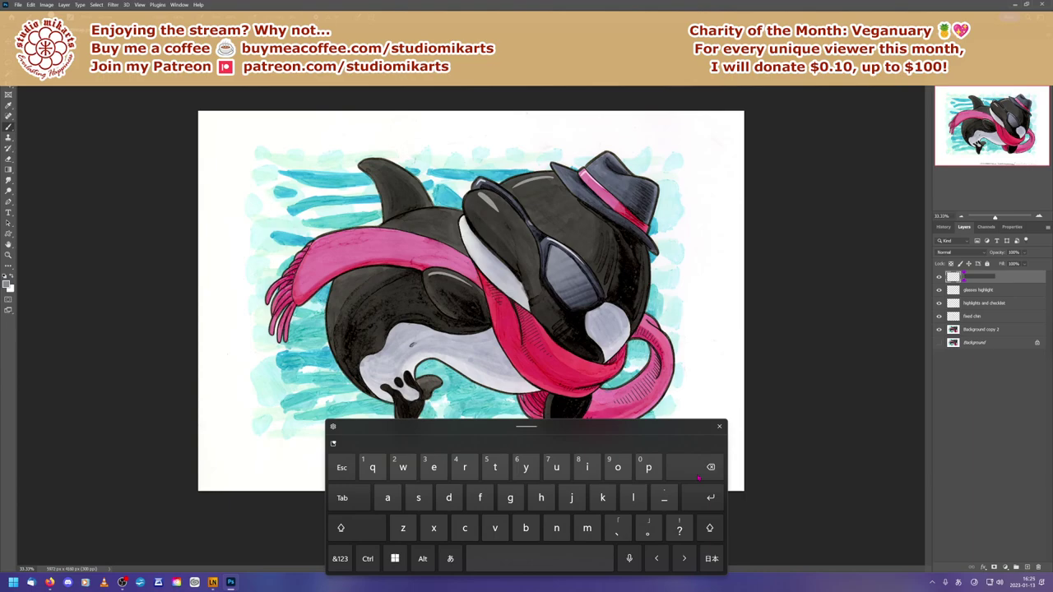
pyautogui.write('vbvaoce')
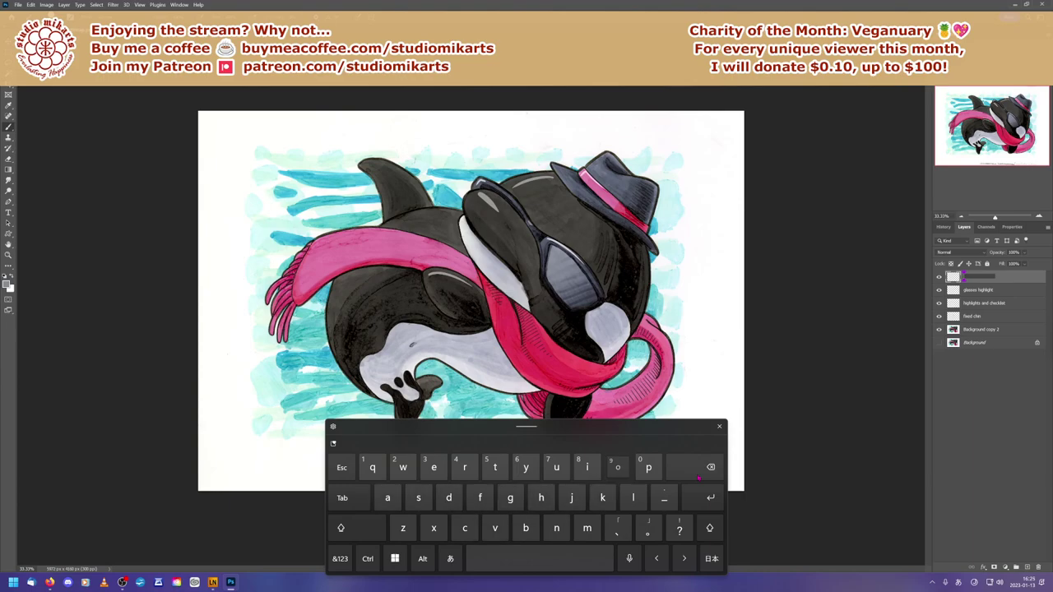
pyautogui.press('BackSpace')
pyautogui.press('BackSpace')
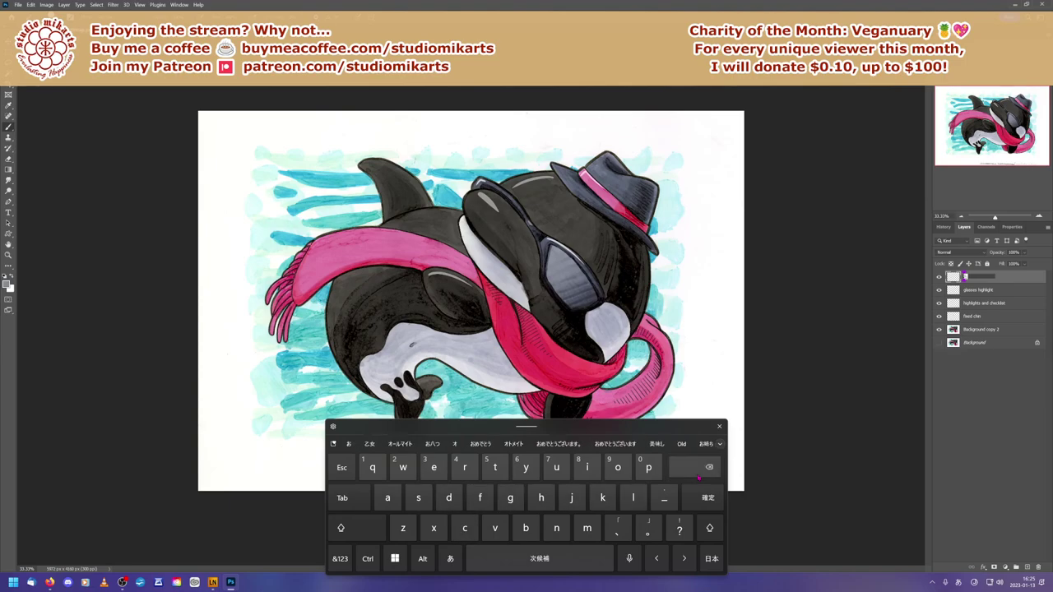
pyautogui.click(450, 559)
pyautogui.write('voec')
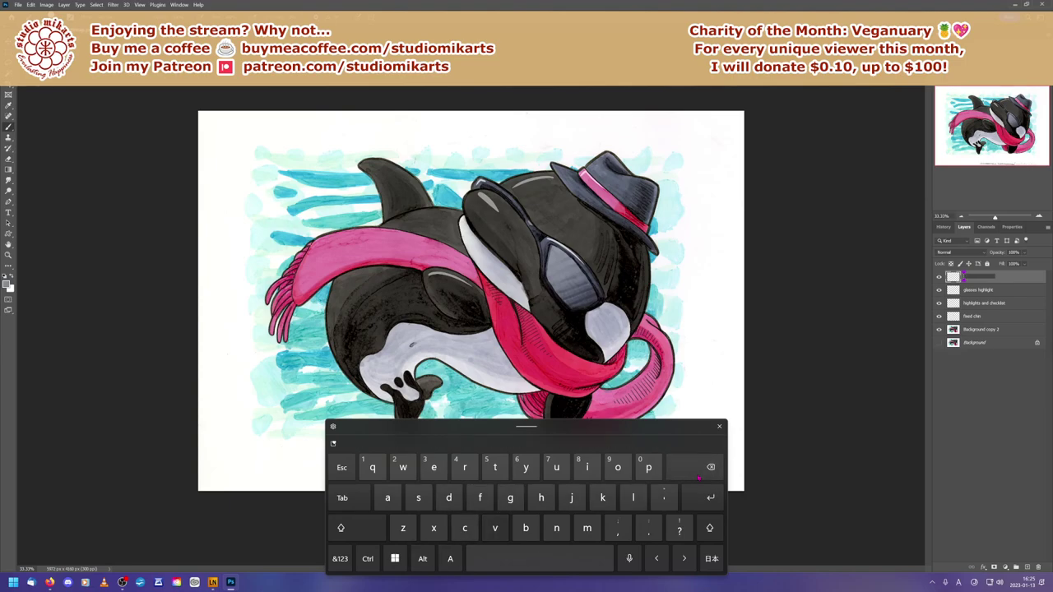
pyautogui.write('c')
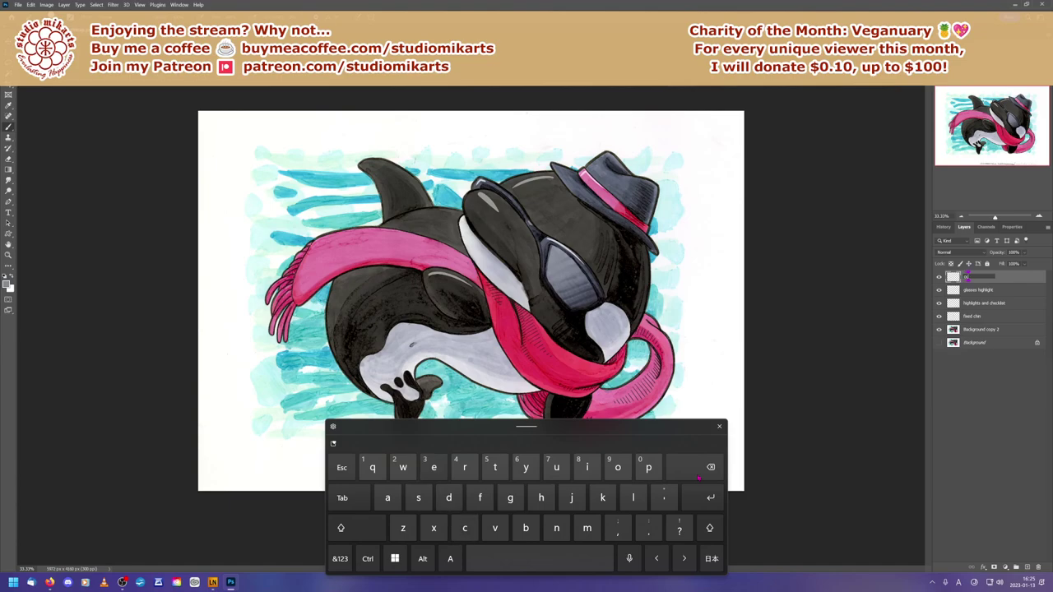
pyautogui.write('eamn bjhd')
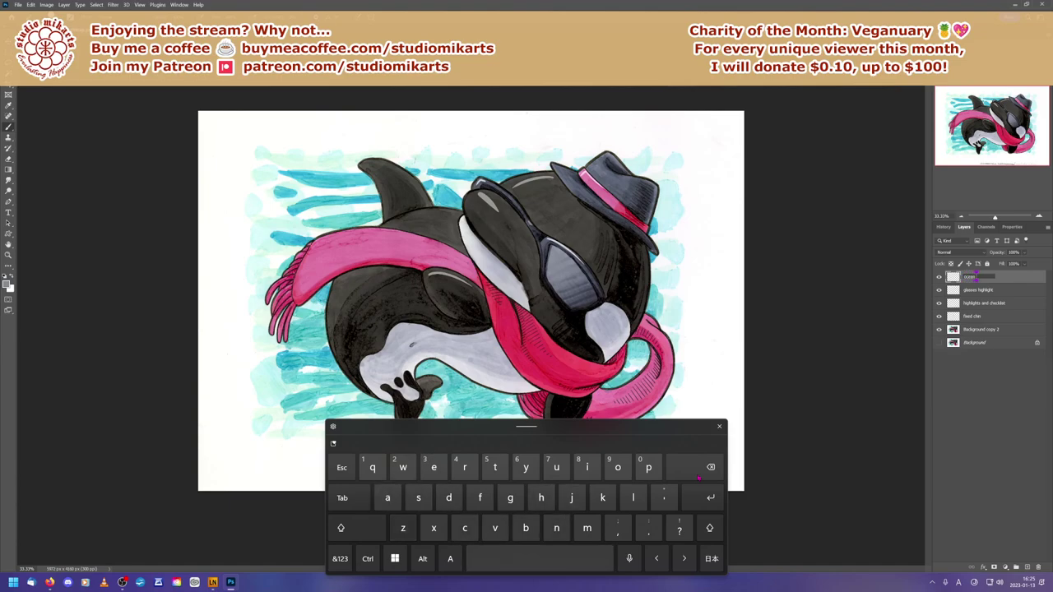
pyautogui.write('col')
pyautogui.write('rc mo')
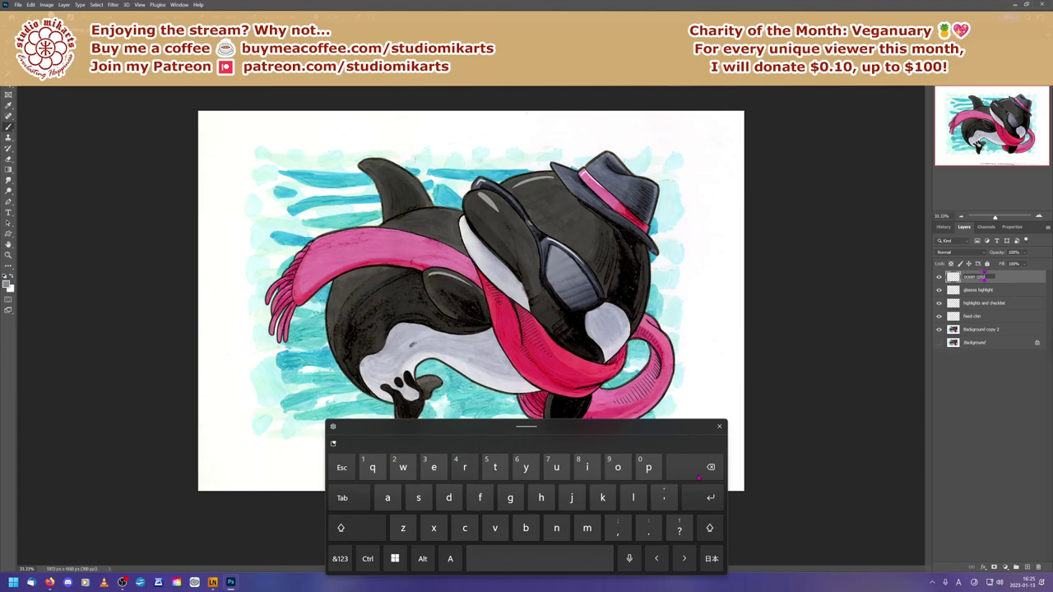
pyautogui.write('verla')
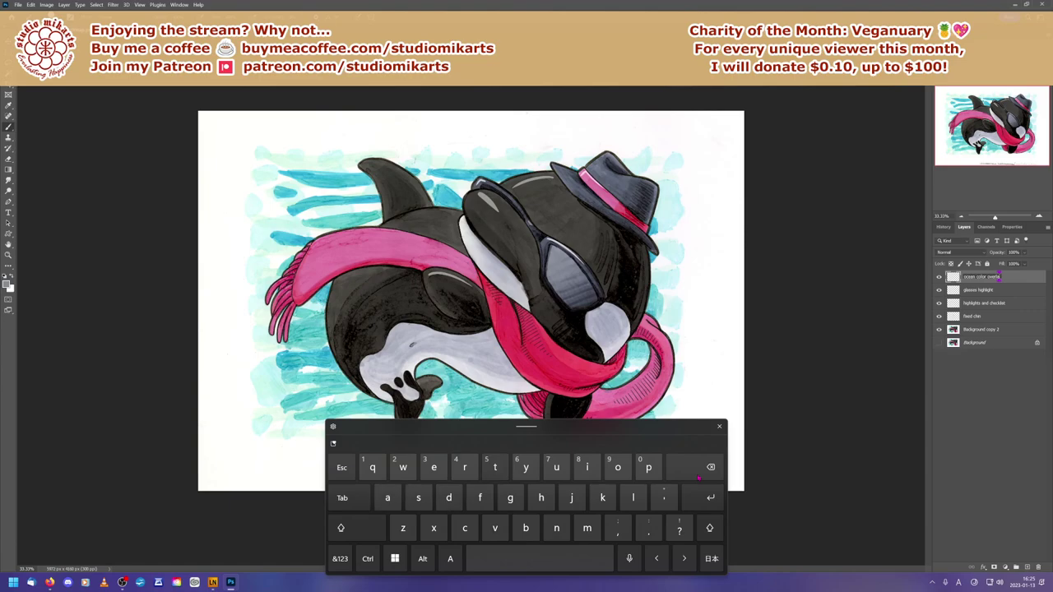
pyautogui.write('y')
pyautogui.press('Return')
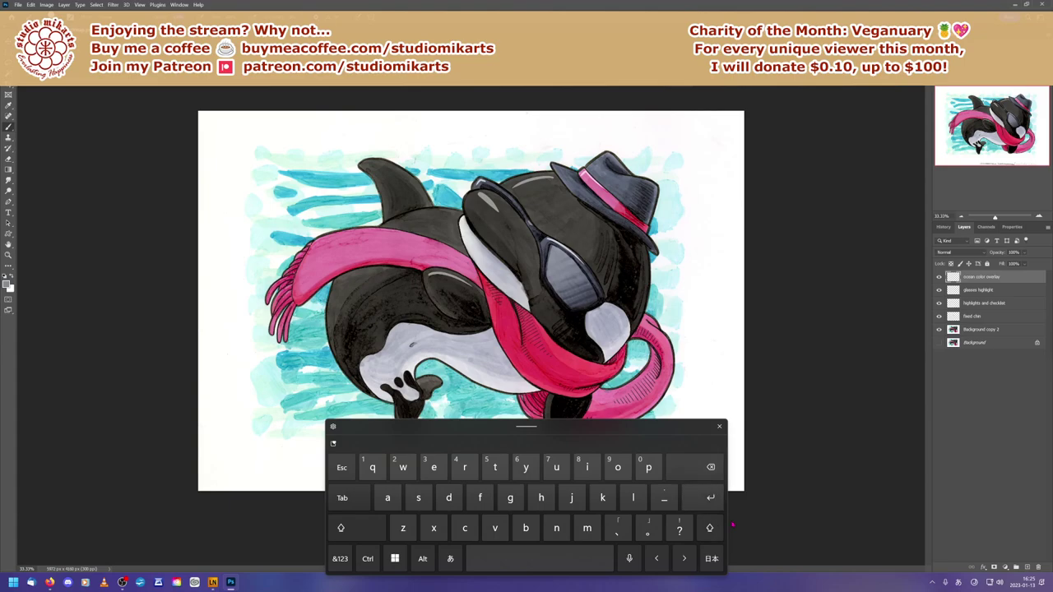
pyautogui.click(718, 426)
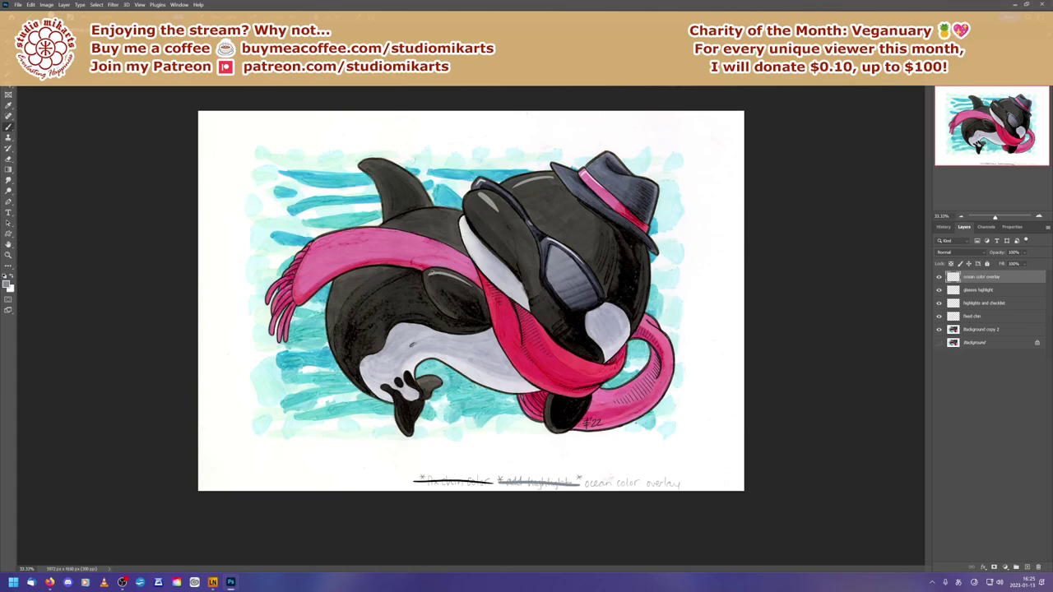
# Step: Select the "Background copy 2" layer and draw a crop frame around the painted orca and ocean background, excluding the handwritten checklist
pyautogui.click(976, 332)
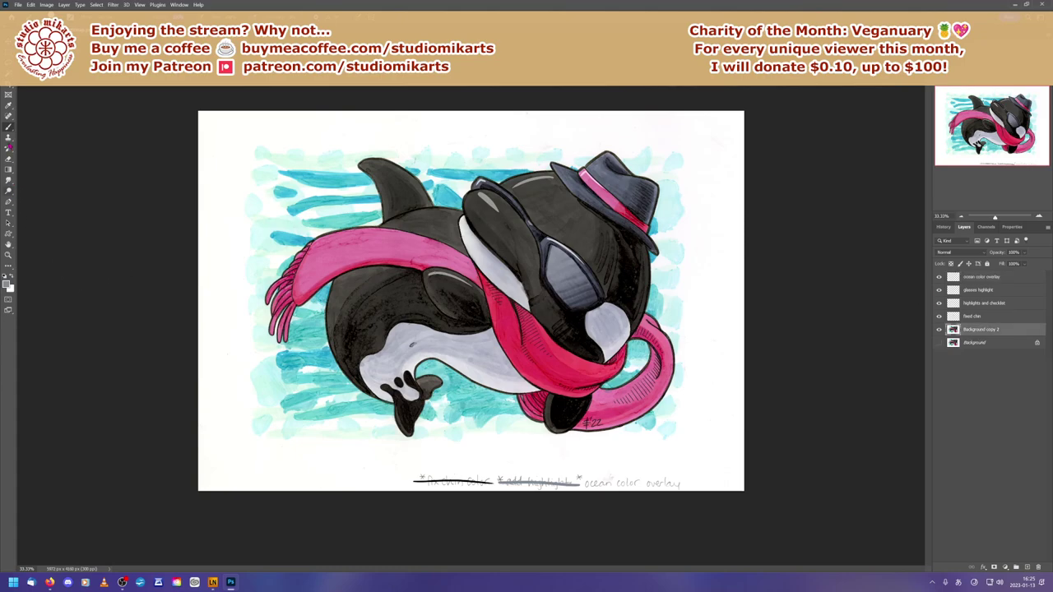
pyautogui.click(8, 93)
pyautogui.moveTo(242, 142); pyautogui.dragTo(697, 450)
pyautogui.press('c')
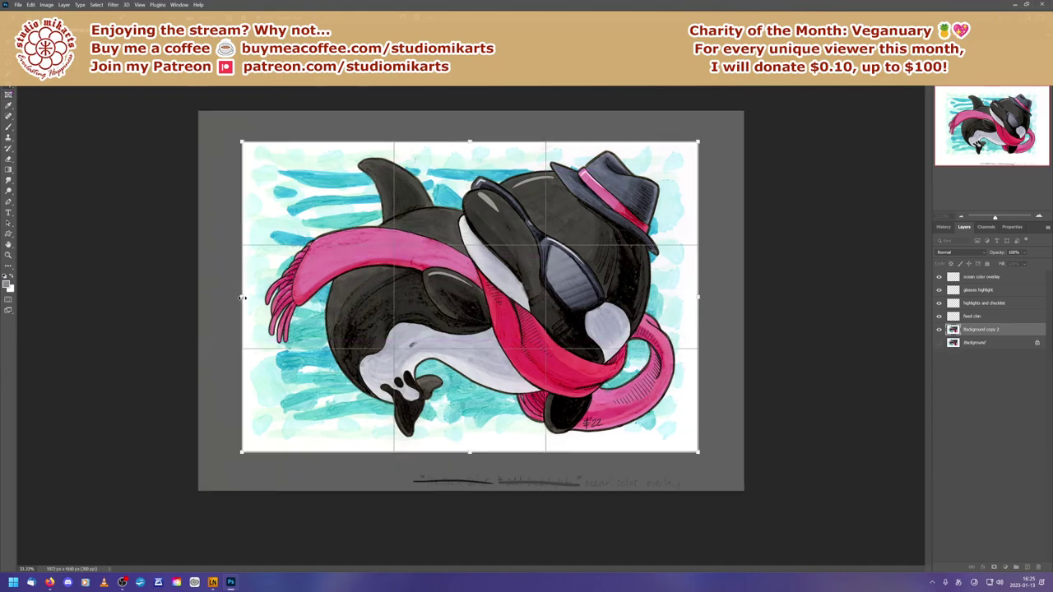
# Step: Try tightening the crop frame on all four sides to the edges of the painted ocean background, cutting off the white margin
pyautogui.moveTo(242, 298); pyautogui.dragTo(249, 299)
pyautogui.moveTo(474, 141); pyautogui.dragTo(474, 148)
pyautogui.moveTo(697, 300); pyautogui.dragTo(685, 300)
pyautogui.moveTo(467, 451); pyautogui.dragTo(468, 444)
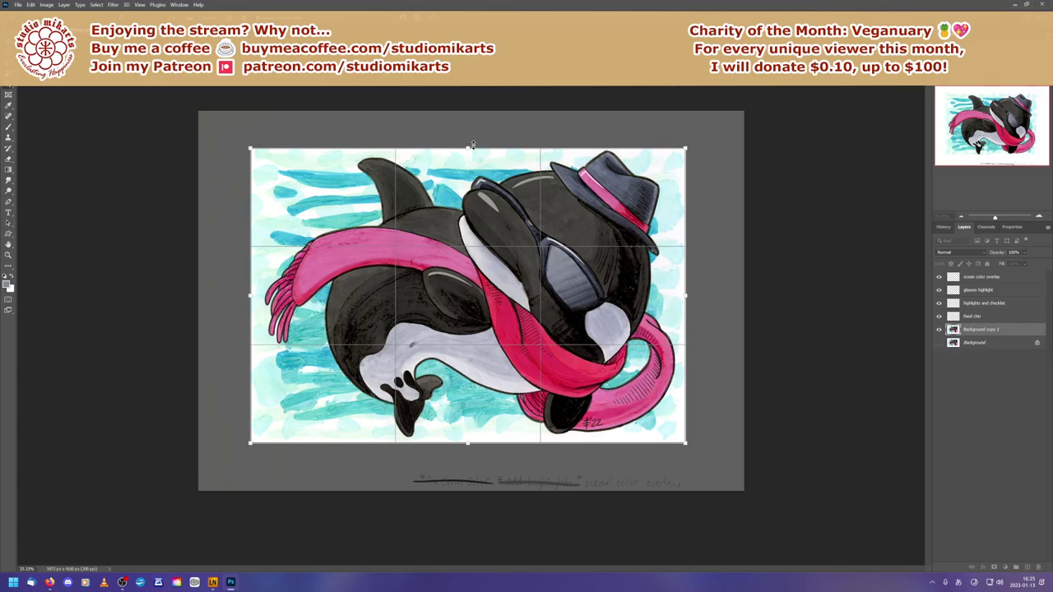
pyautogui.moveTo(467, 147); pyautogui.dragTo(468, 147)
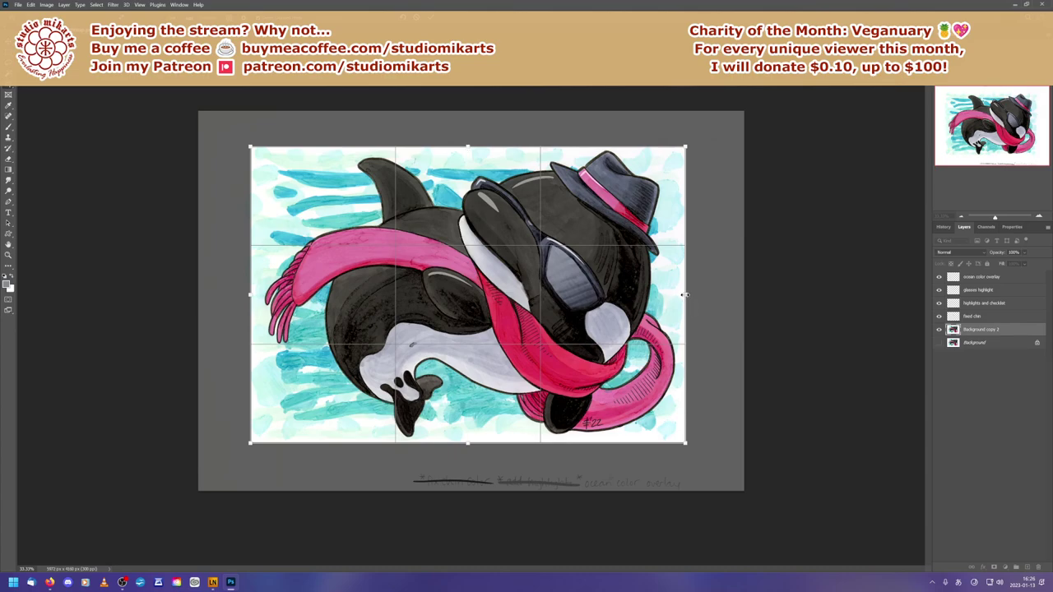
pyautogui.moveTo(683, 294); pyautogui.dragTo(680, 297)
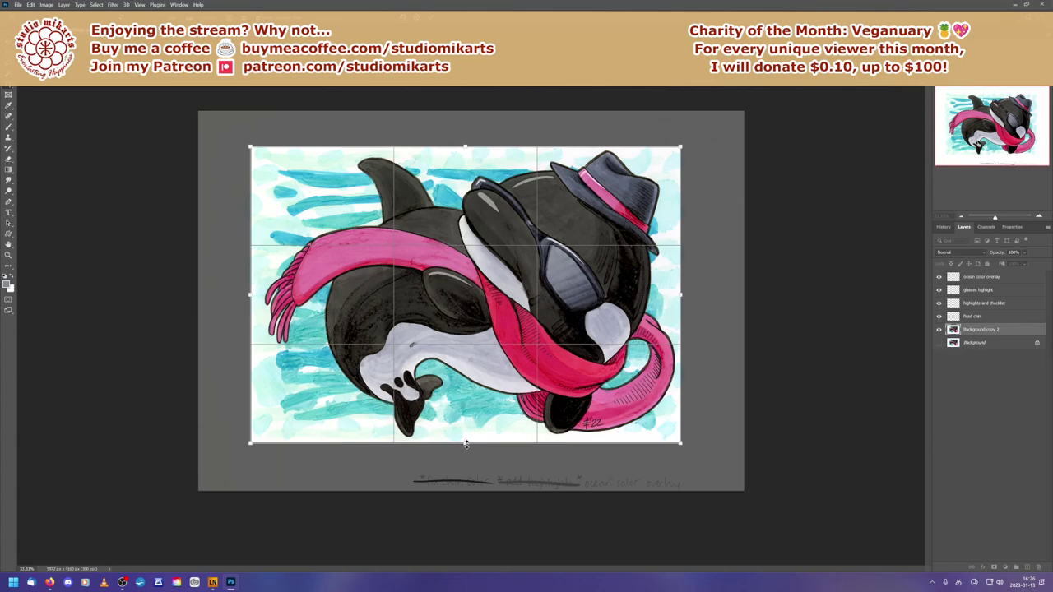
pyautogui.moveTo(463, 442); pyautogui.dragTo(463, 441)
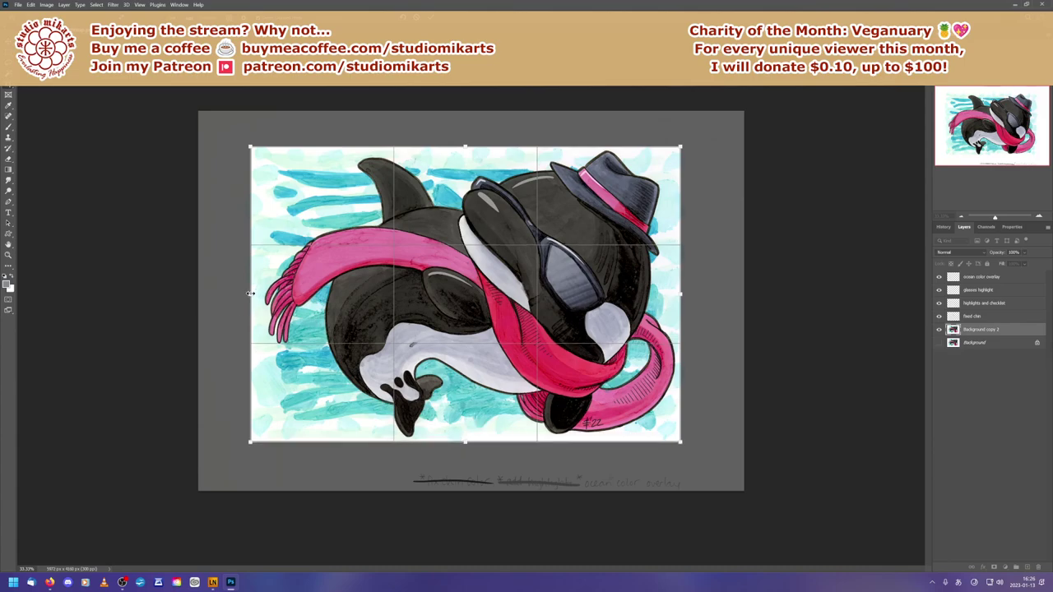
pyautogui.moveTo(250, 293); pyautogui.dragTo(254, 294)
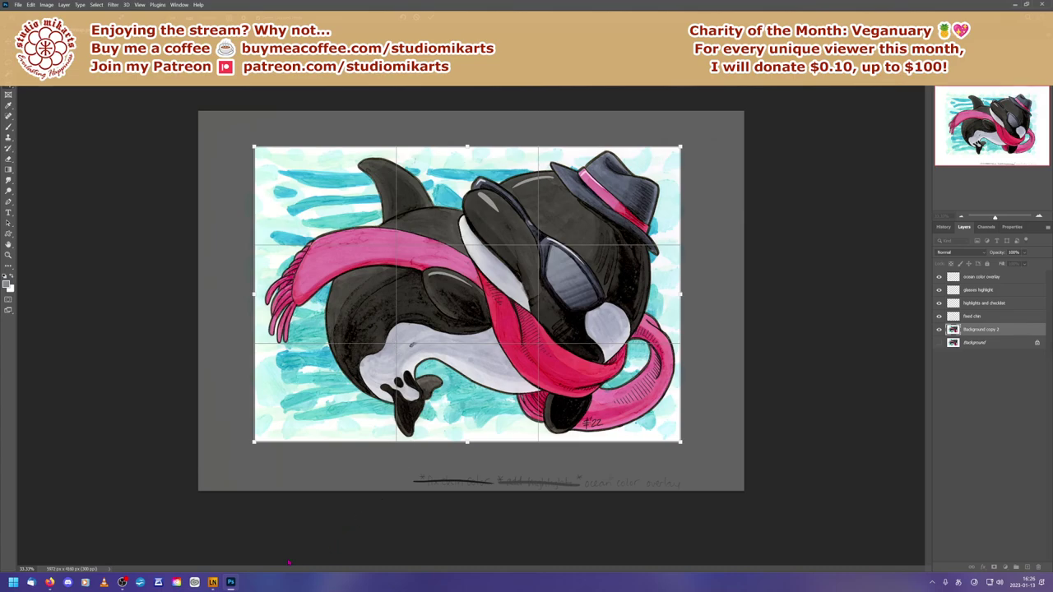
pyautogui.moveTo(254, 295); pyautogui.dragTo(258, 295)
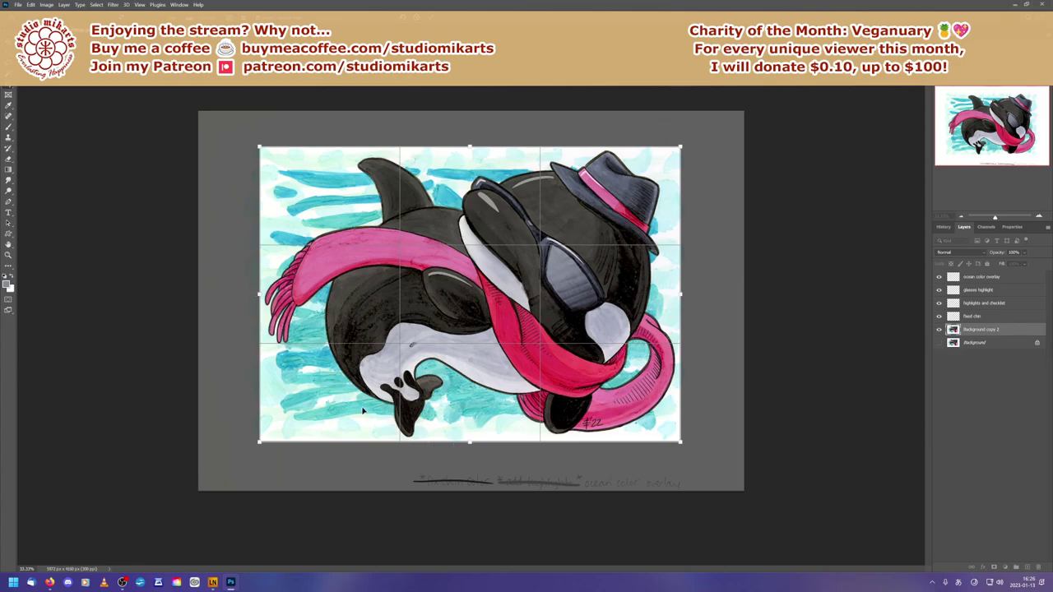
# Step: Widen the crop frame on all four sides to leave a white margin around the painted ocean background
pyautogui.moveTo(681, 289); pyautogui.dragTo(695, 289)
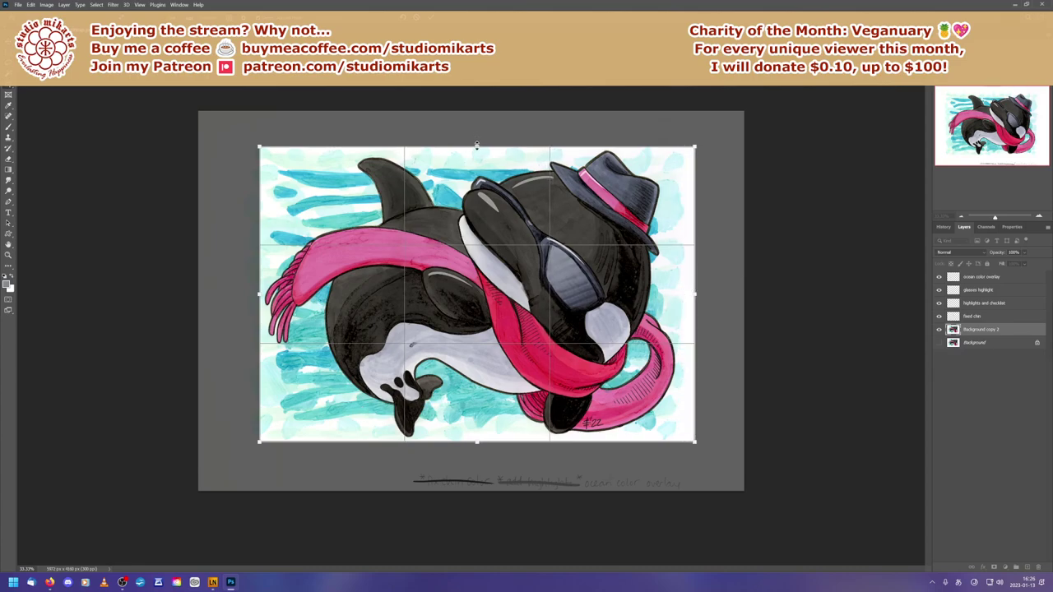
pyautogui.moveTo(476, 148); pyautogui.dragTo(476, 133)
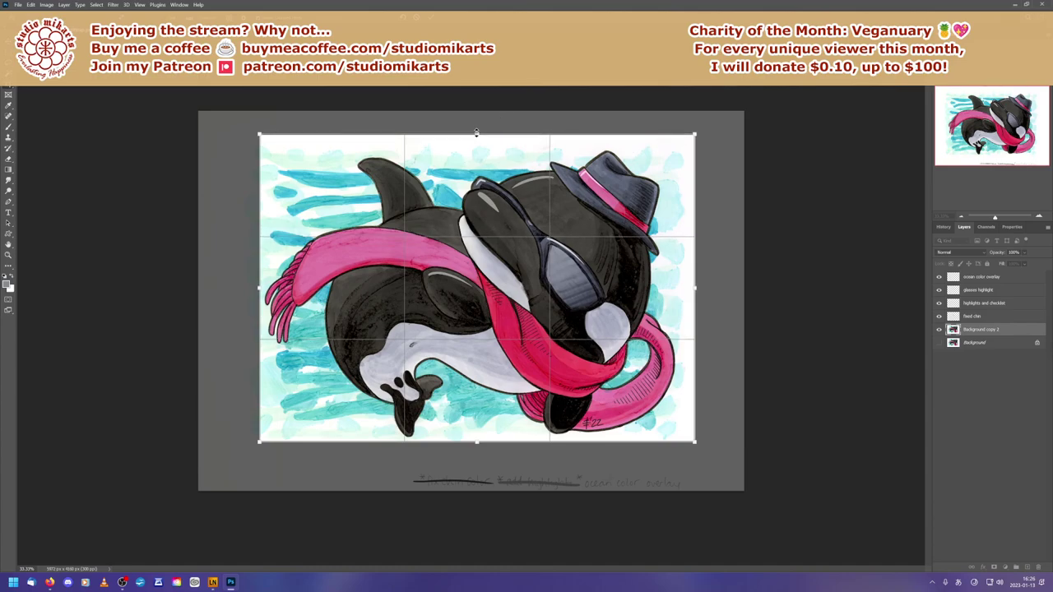
pyautogui.moveTo(257, 285); pyautogui.dragTo(245, 287)
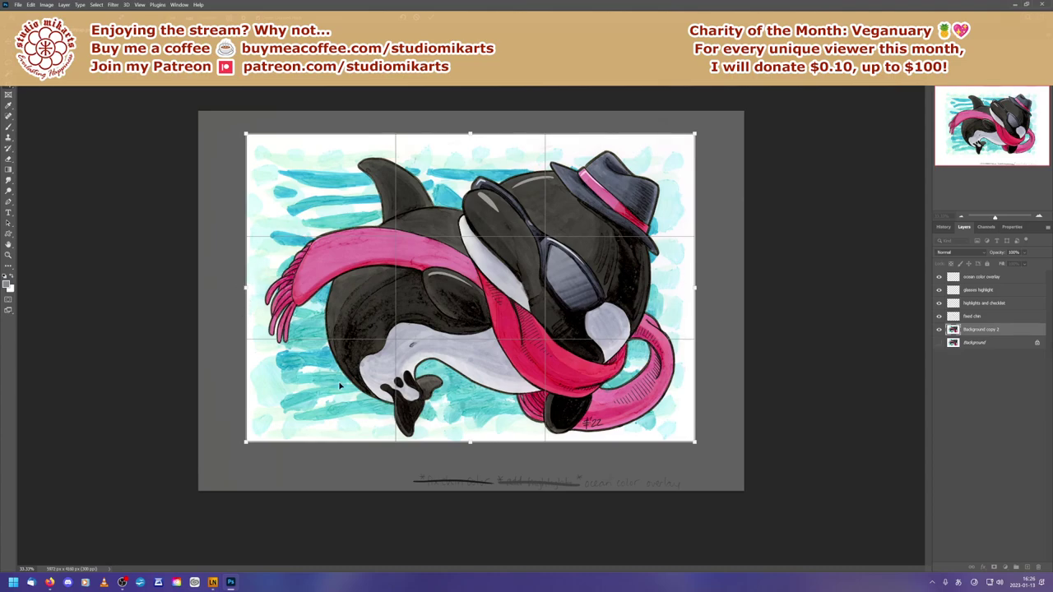
pyautogui.moveTo(470, 441); pyautogui.dragTo(471, 451)
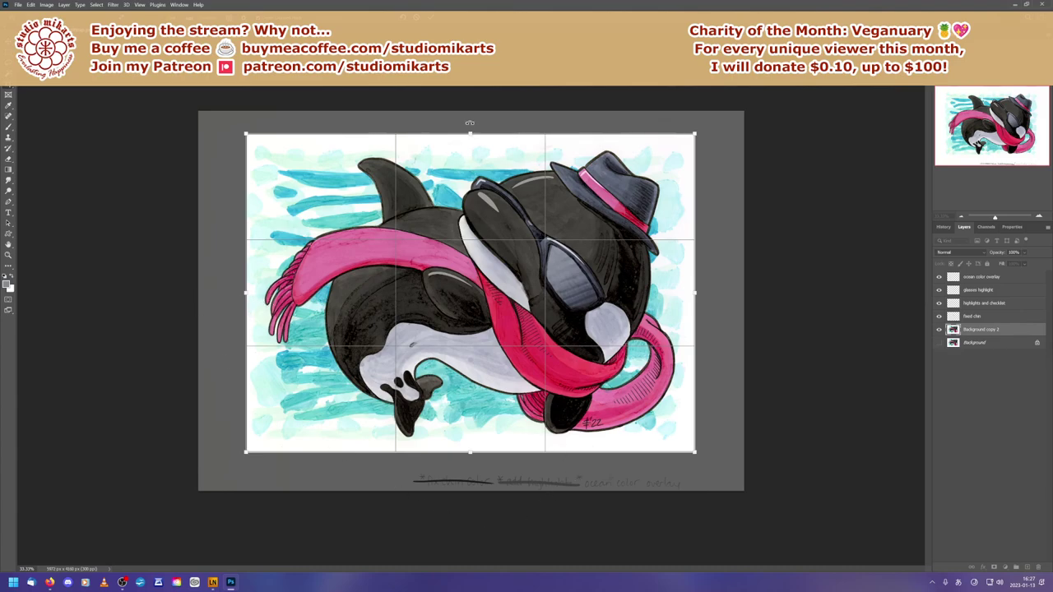
pyautogui.moveTo(469, 133); pyautogui.dragTo(471, 130)
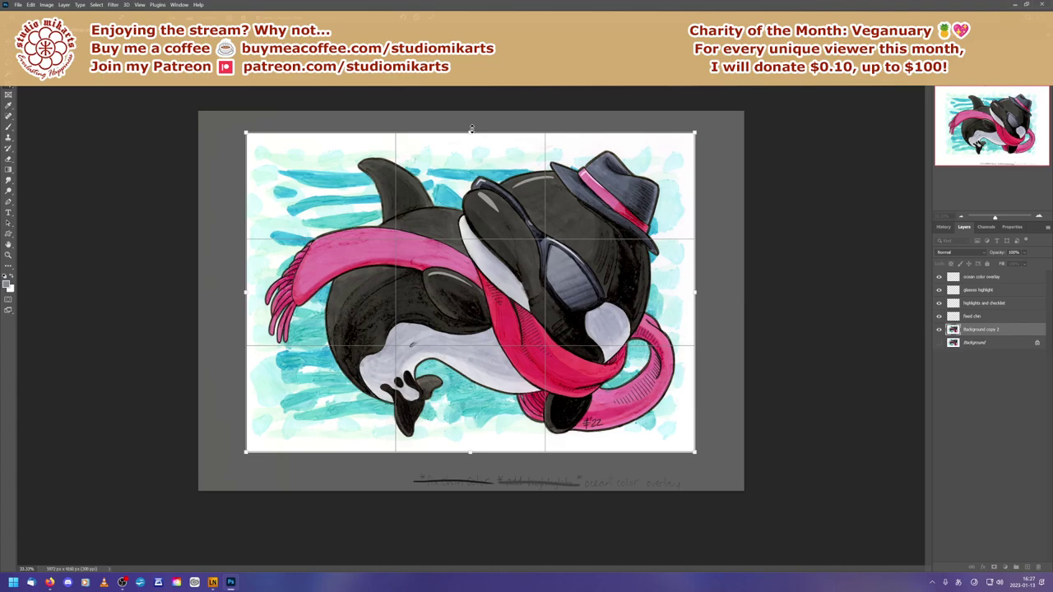
pyautogui.moveTo(469, 132); pyautogui.dragTo(470, 129)
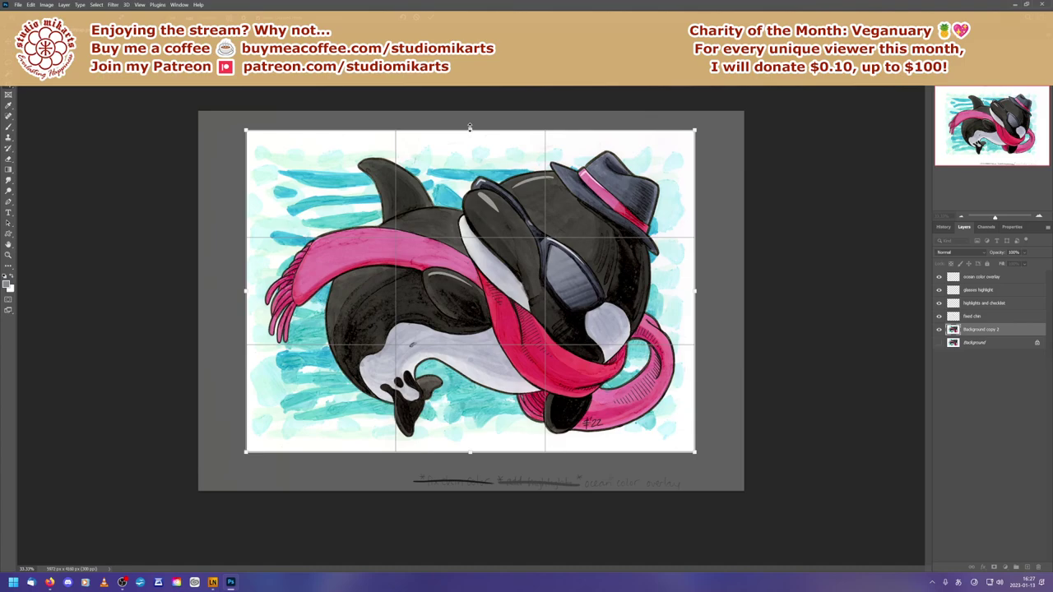
# Step: Fine-tune the left and bottom edges of the crop frame around the white margin and apply the crop
pyautogui.moveTo(244, 291); pyautogui.dragTo(245, 291)
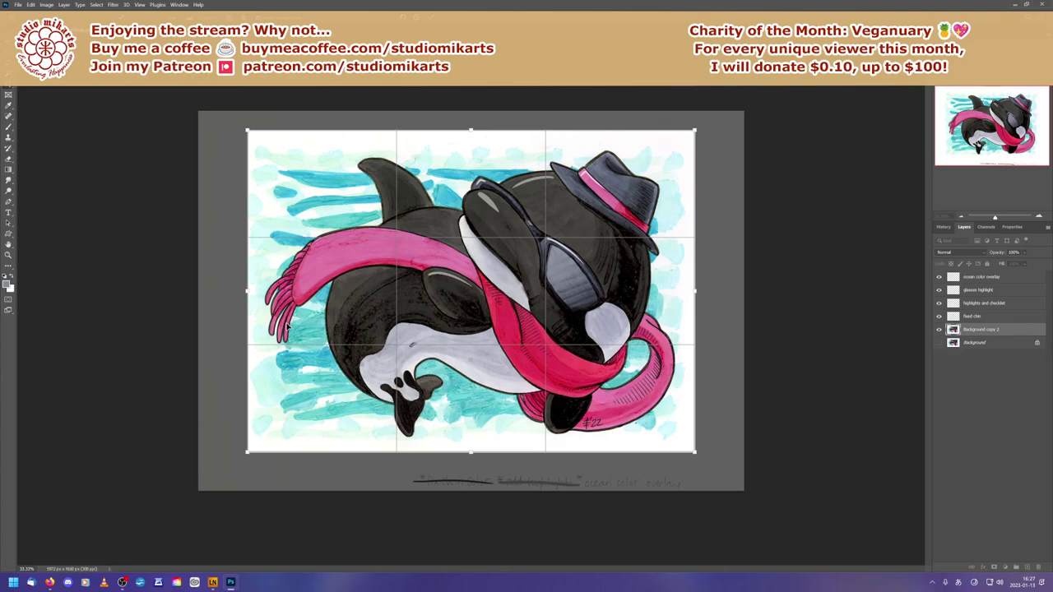
pyautogui.moveTo(247, 293); pyautogui.dragTo(250, 292)
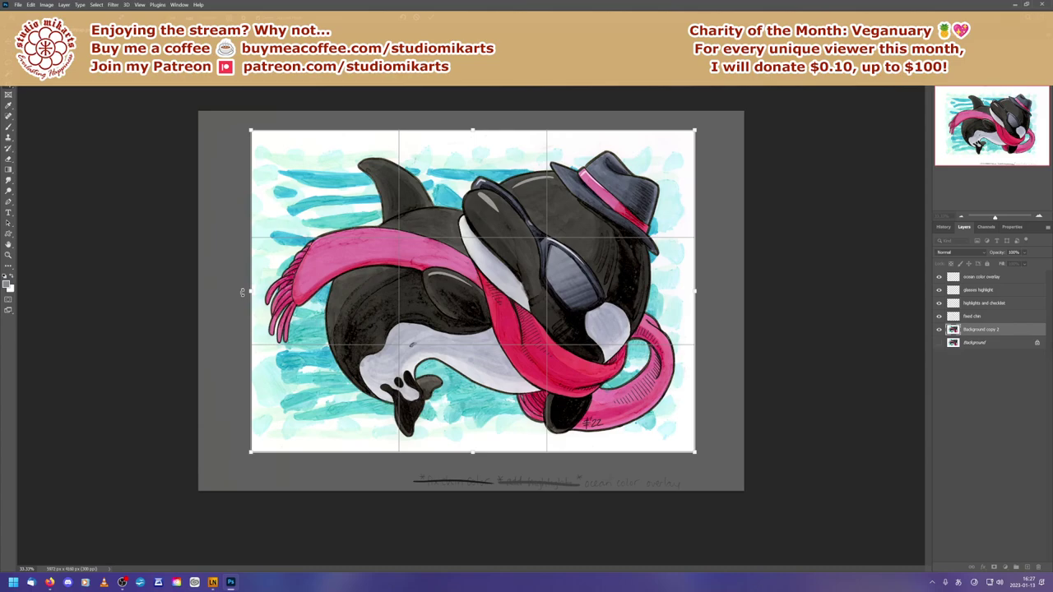
pyautogui.moveTo(242, 293); pyautogui.dragTo(245, 288)
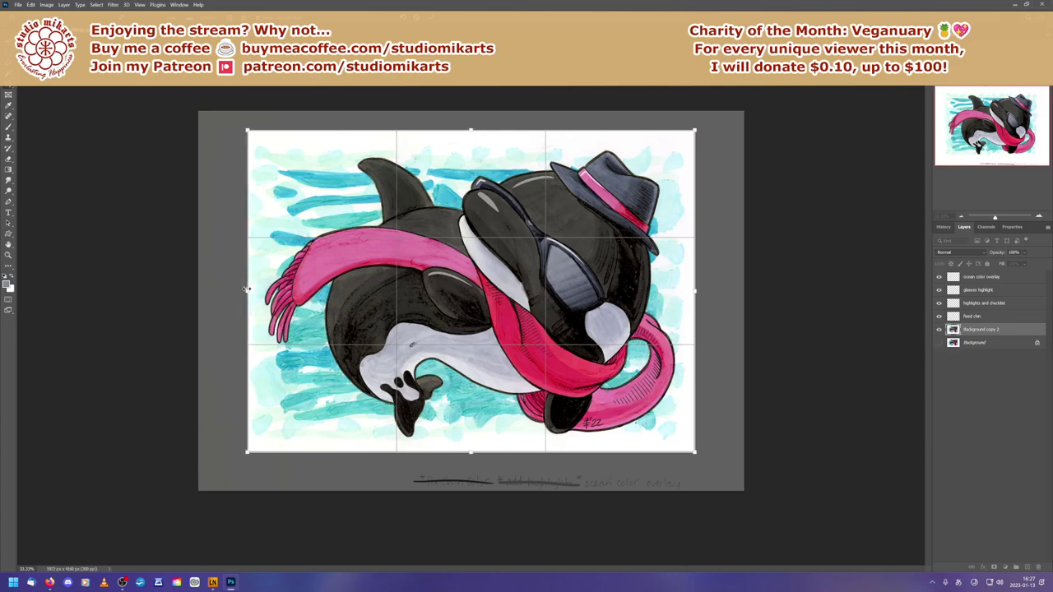
pyautogui.click(960, 217)
pyautogui.click(960, 216)
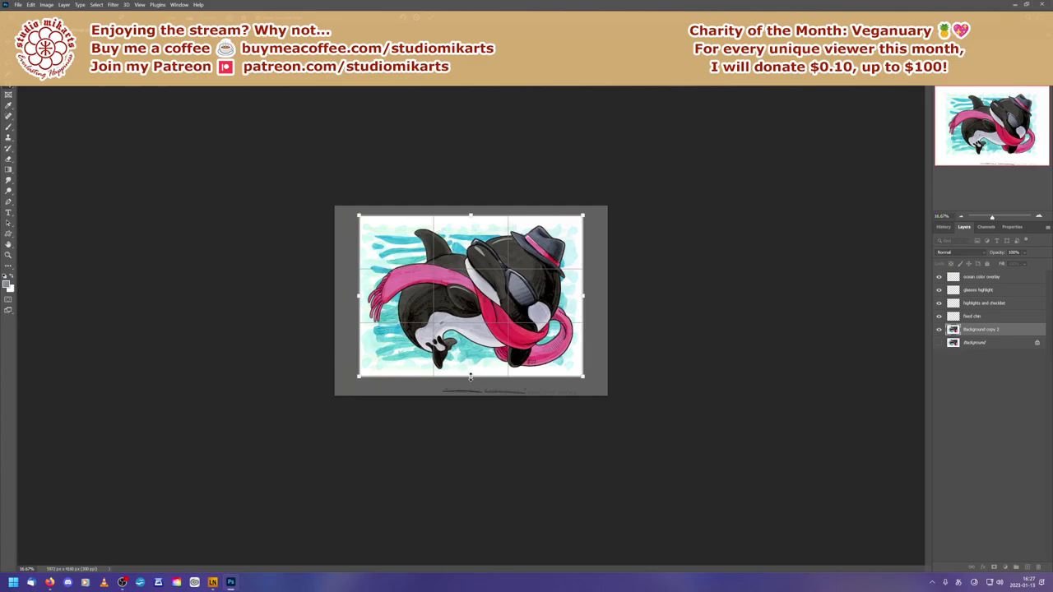
pyautogui.moveTo(471, 376); pyautogui.dragTo(468, 374)
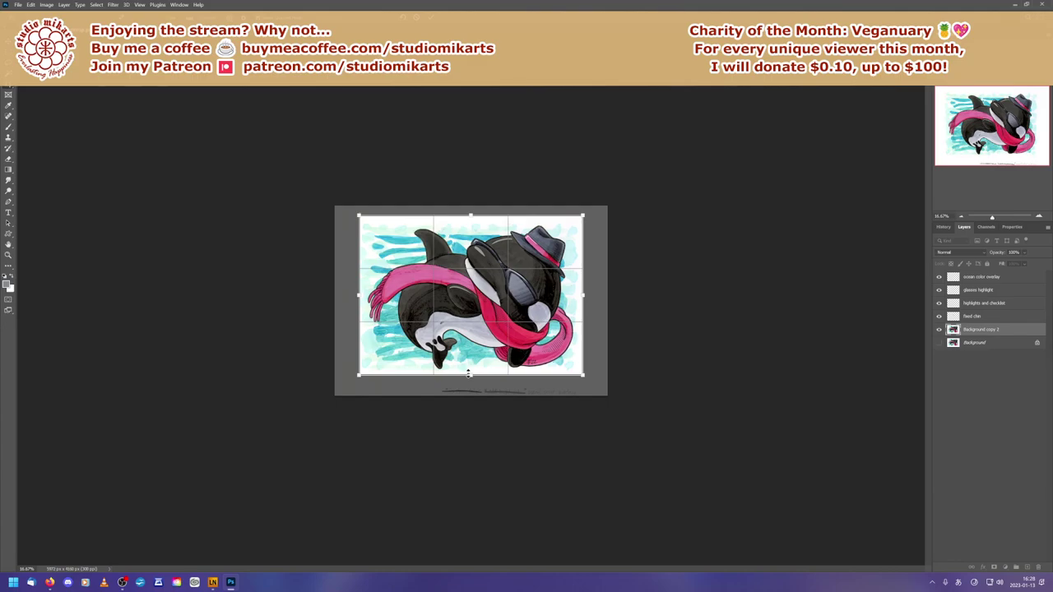
pyautogui.press('Return')
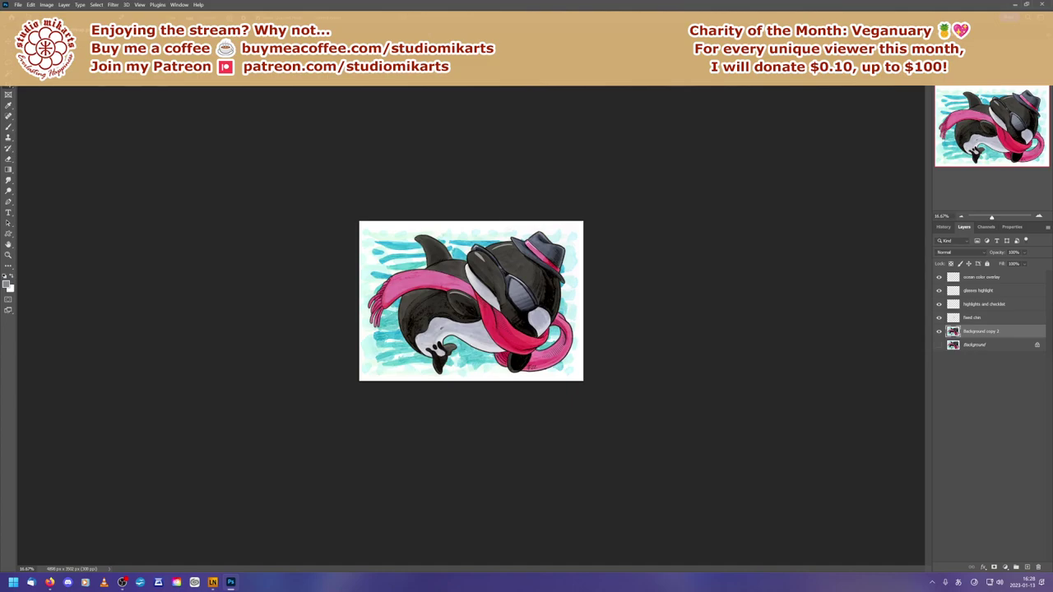
# Step: Try cleaning up the white paper areas around the hat on "Background copy 2" with a white Hard Round Pressure Size brush
pyautogui.click(1038, 217)
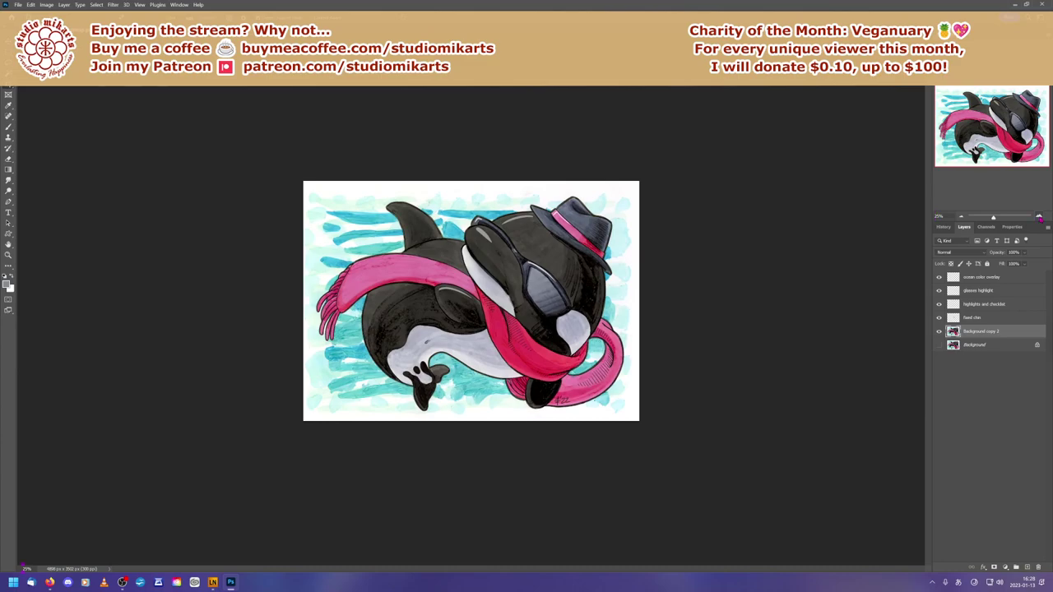
pyautogui.click(1039, 217)
pyautogui.click(1038, 217)
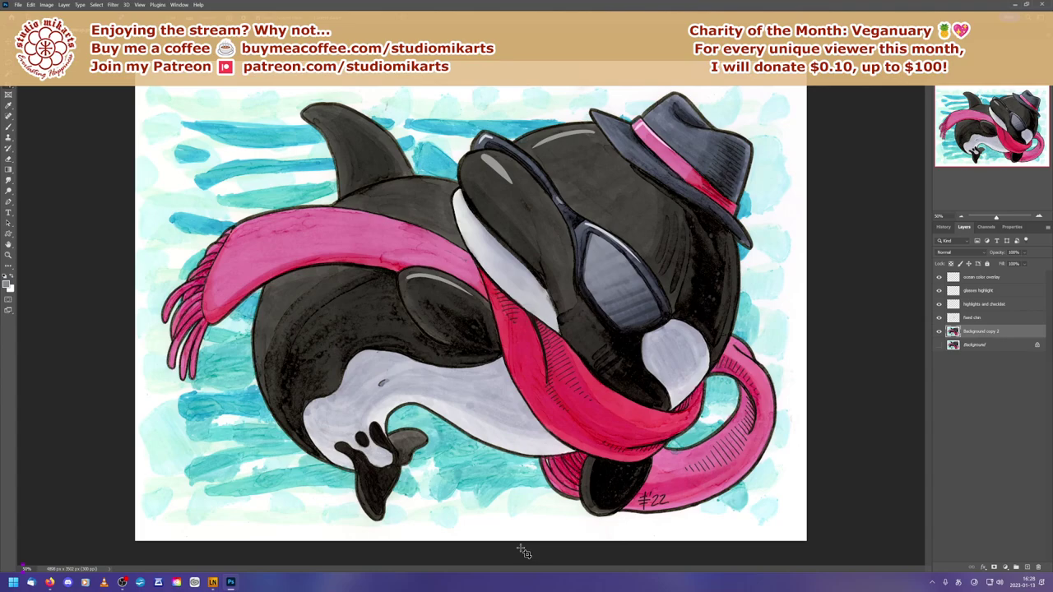
pyautogui.click(1038, 215)
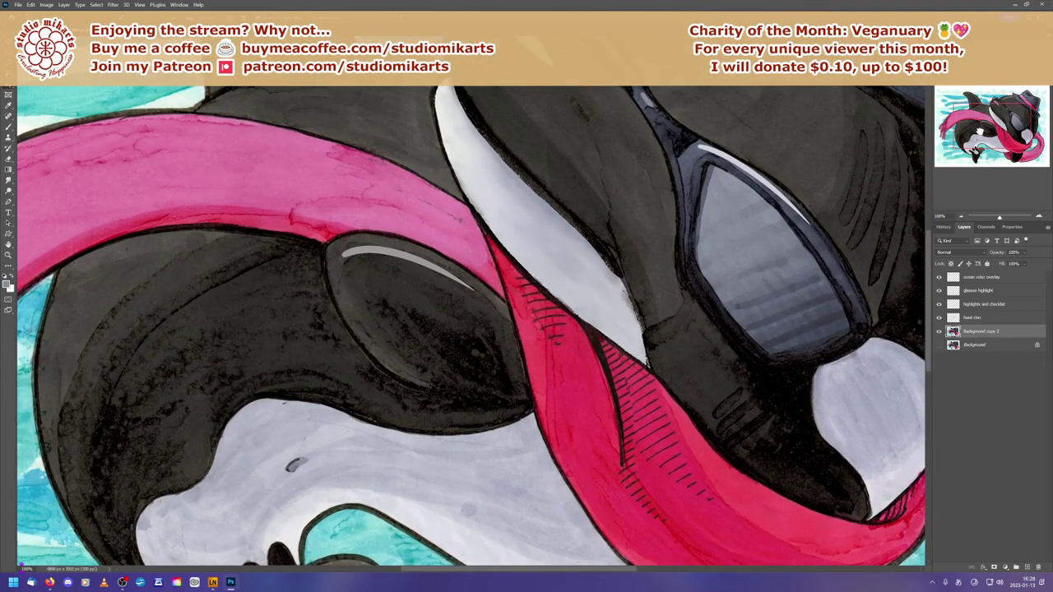
pyautogui.click(1011, 102)
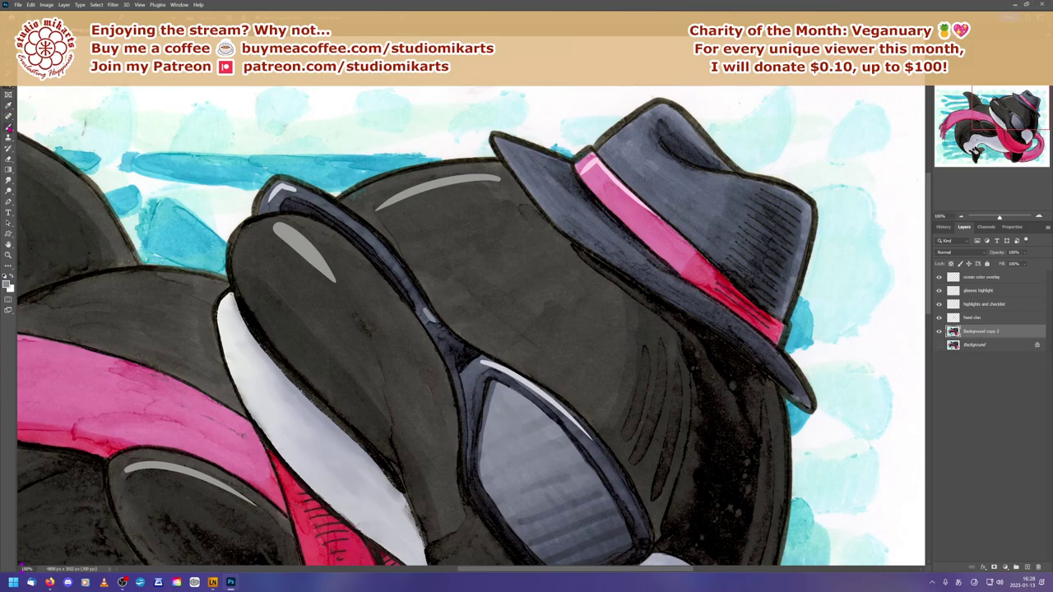
pyautogui.click(10, 278)
pyautogui.rightClick(614, 80)
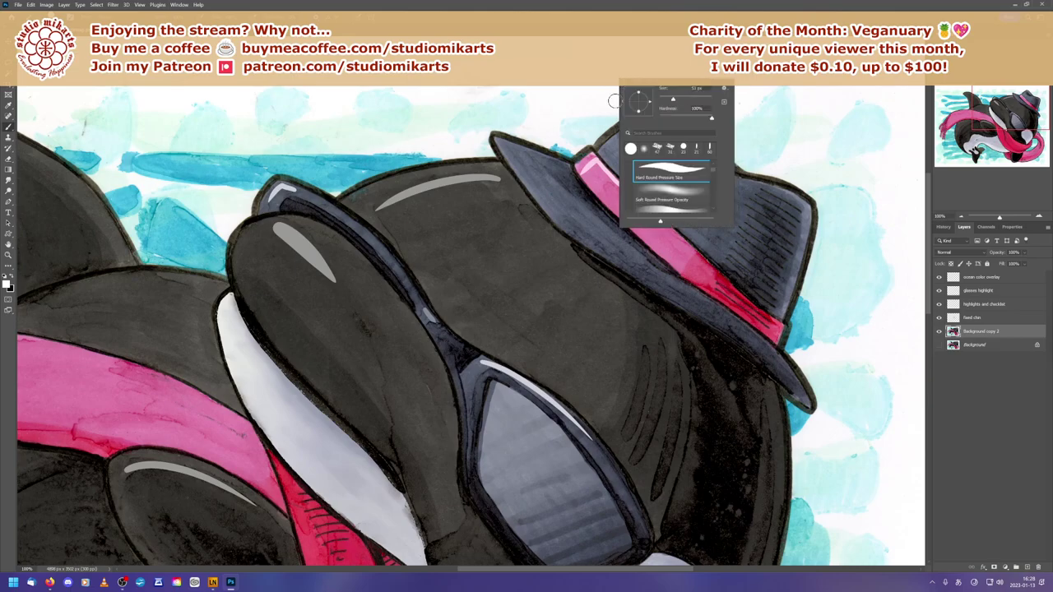
pyautogui.press('Escape')
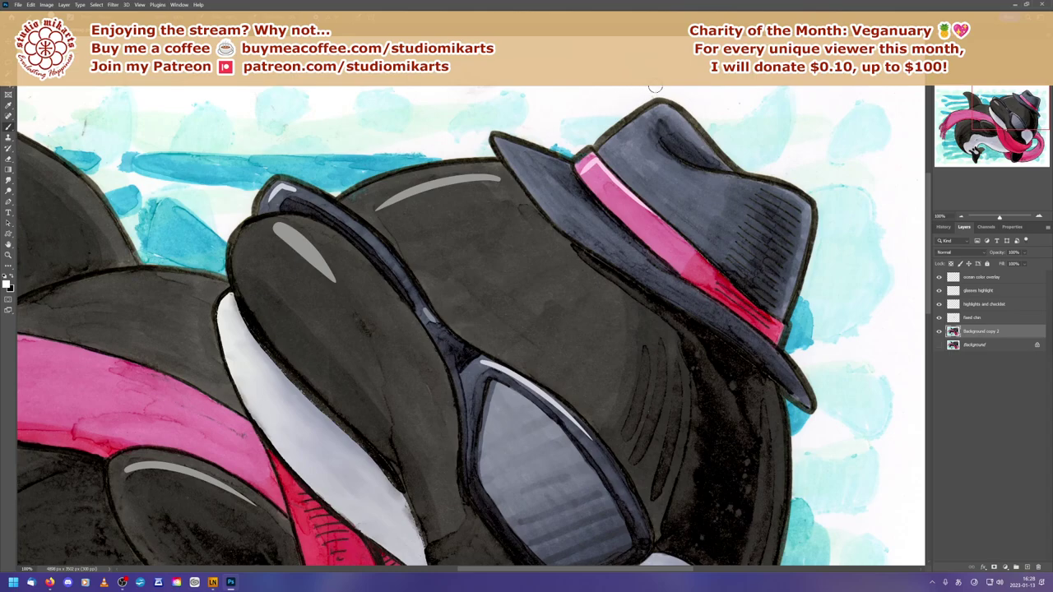
pyautogui.rightClick(663, 89)
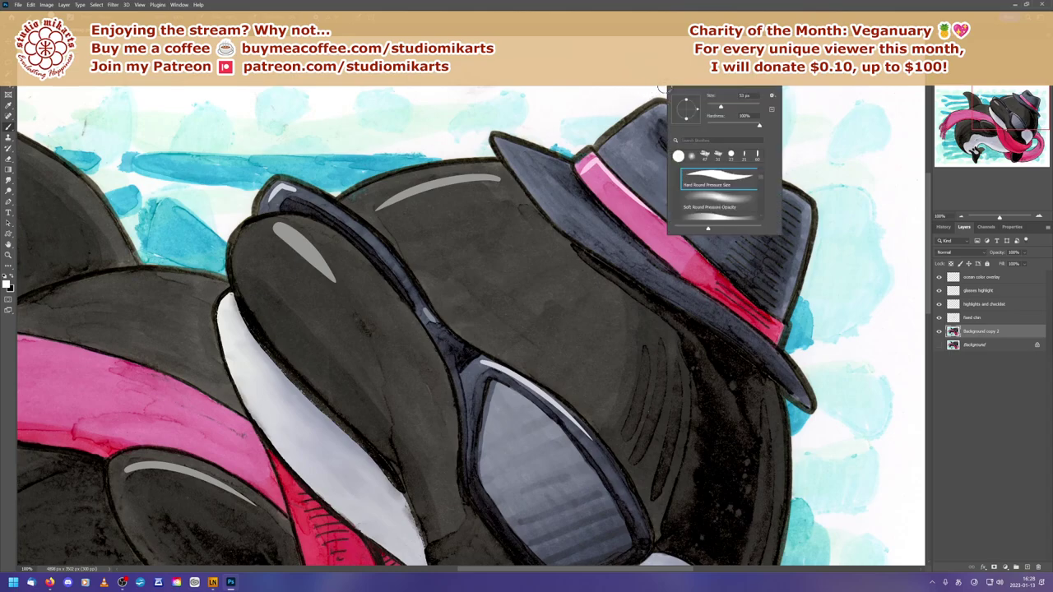
pyautogui.press('Escape')
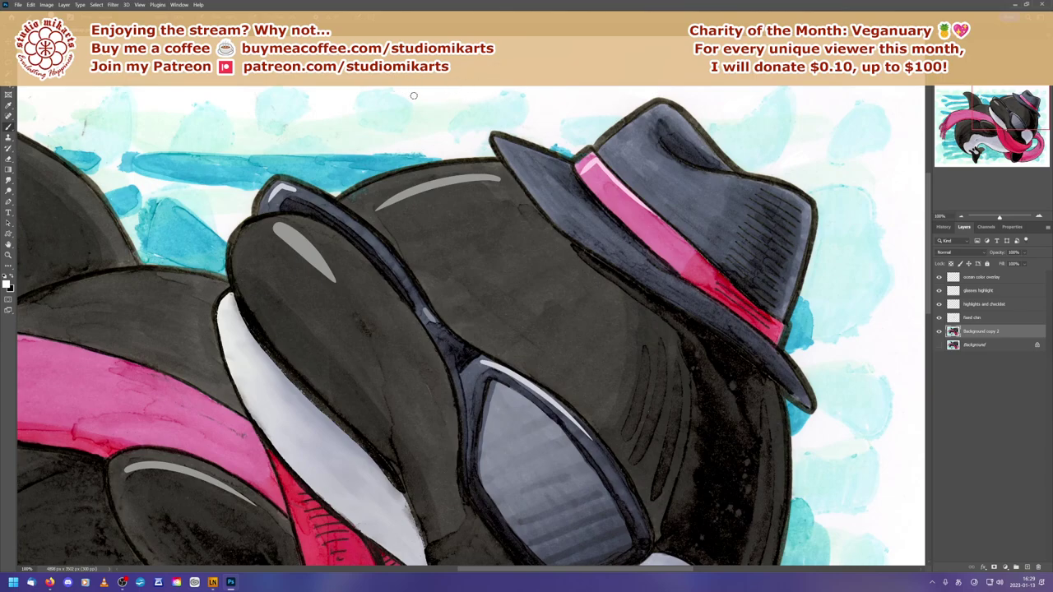
pyautogui.rightClick(343, 90)
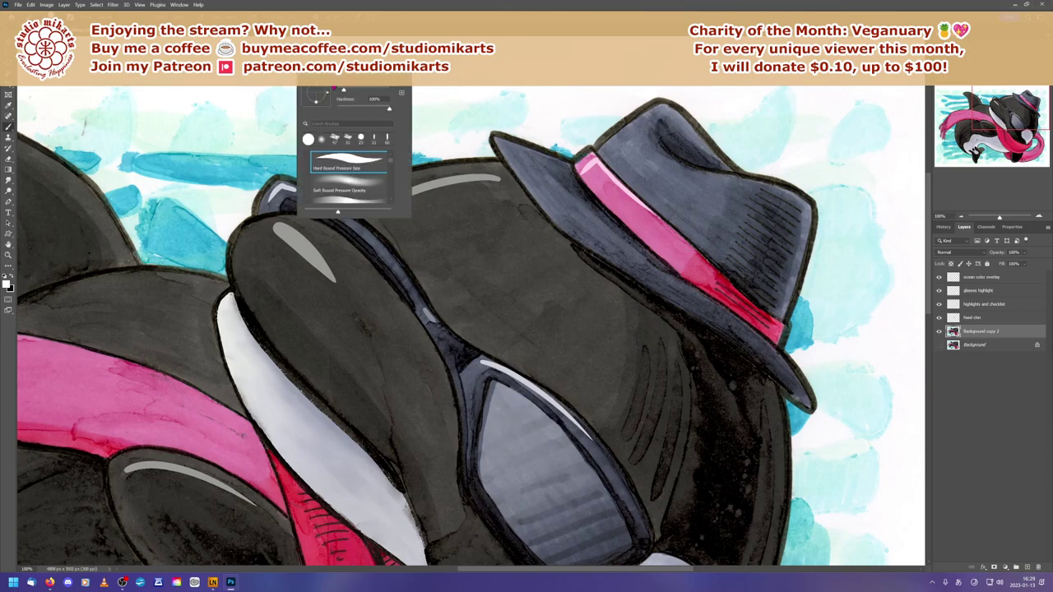
pyautogui.press('Escape')
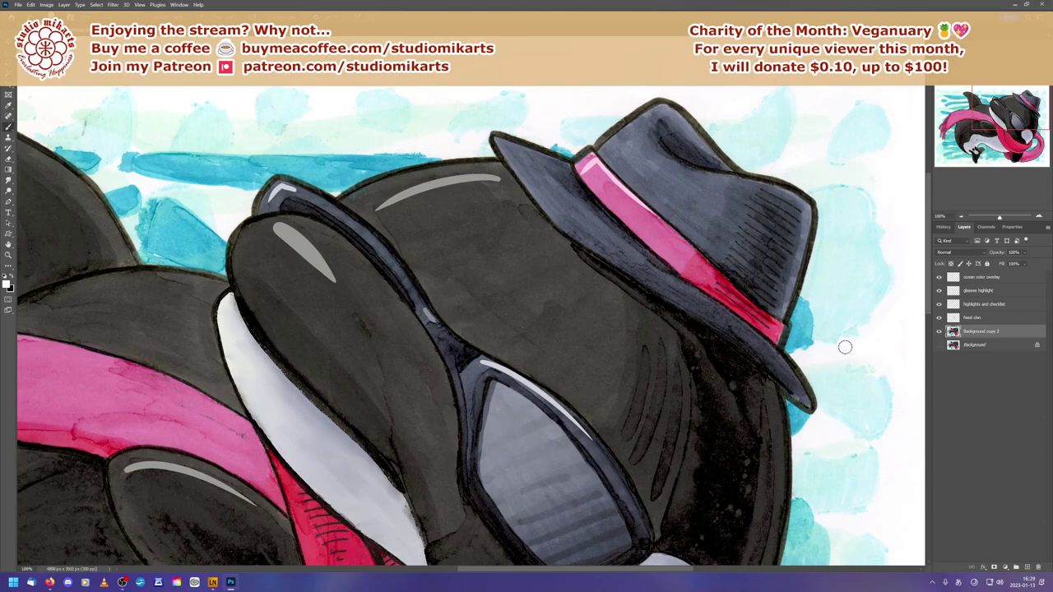
# Step: Revert the document to the Crop history state, discarding all brush strokes made since the crop
pyautogui.click(943, 226)
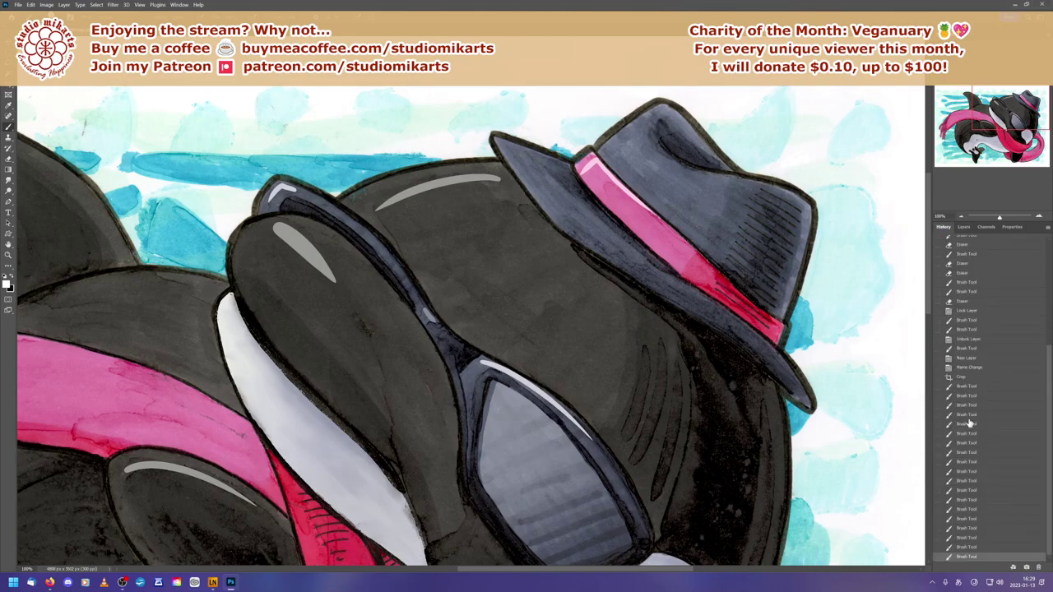
pyautogui.click(957, 378)
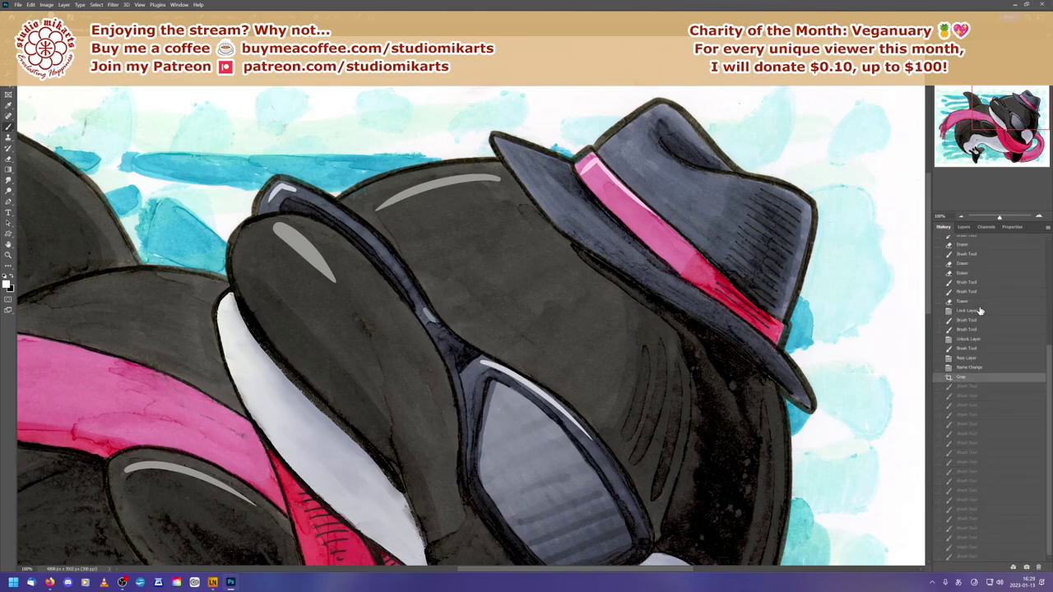
pyautogui.click(964, 227)
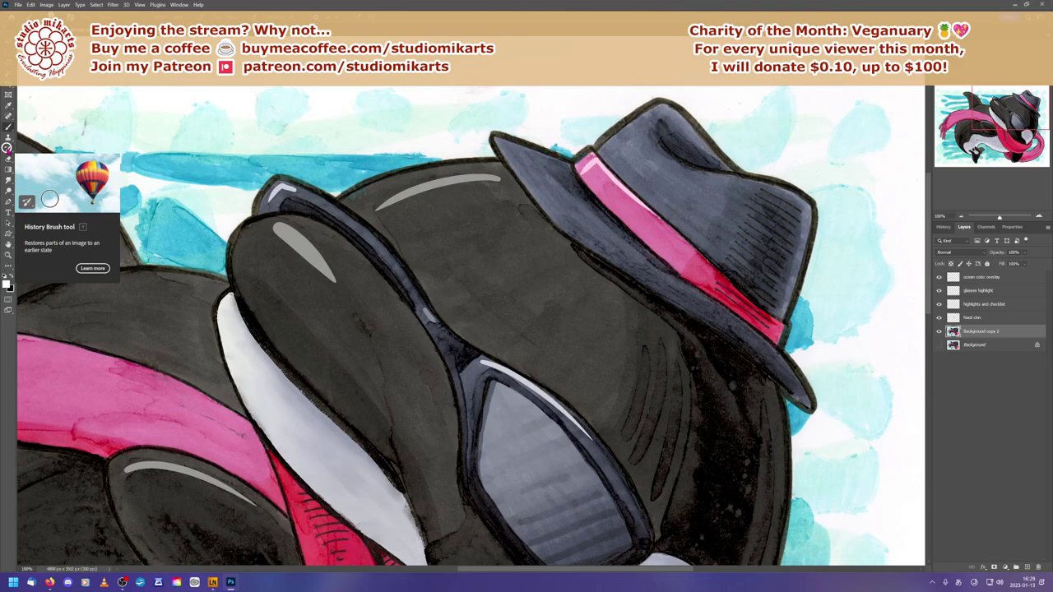
# Step: Heal marks in the white margin above the hat on "Background copy 2" with the Spot Healing Brush
pyautogui.click(8, 147)
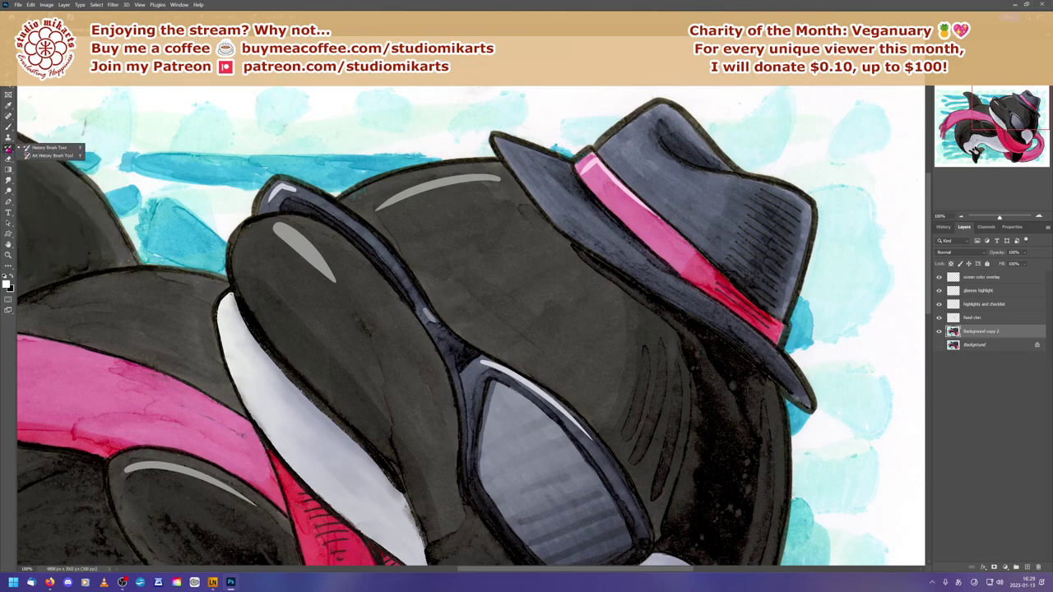
pyautogui.click(7, 136)
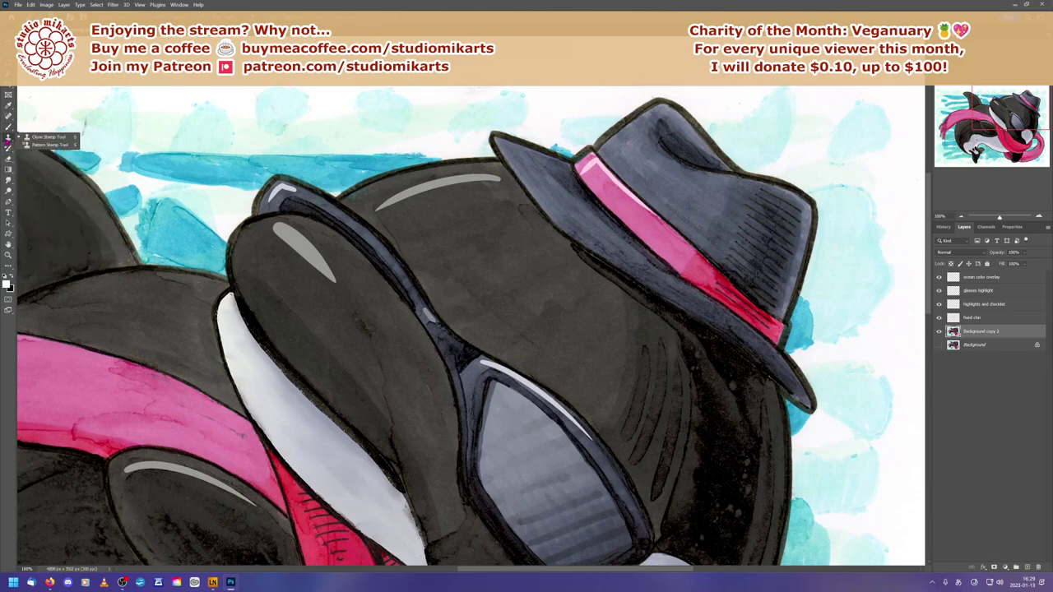
pyautogui.click(7, 116)
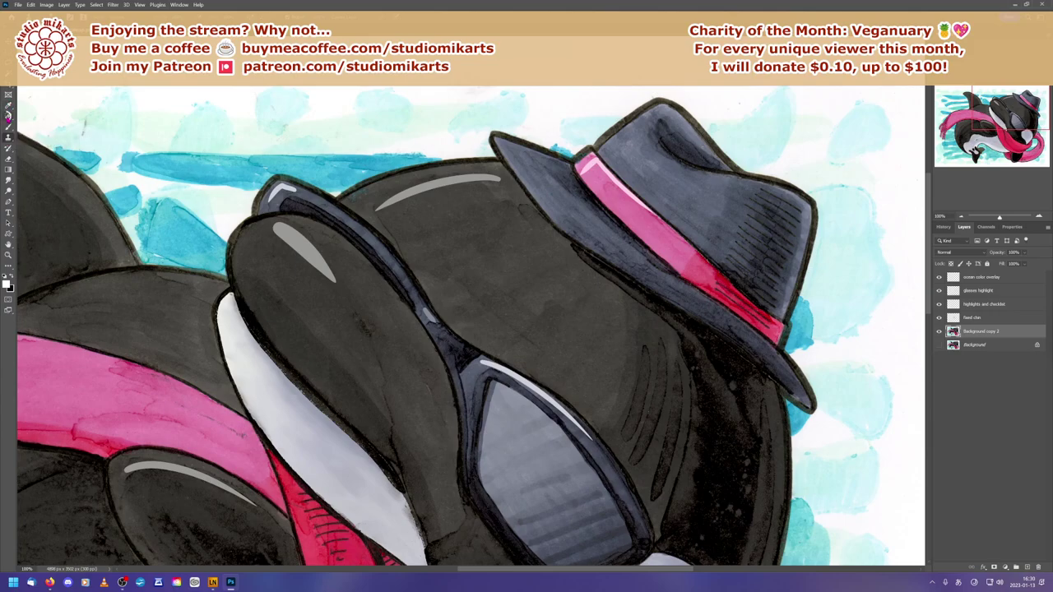
pyautogui.click(6, 117)
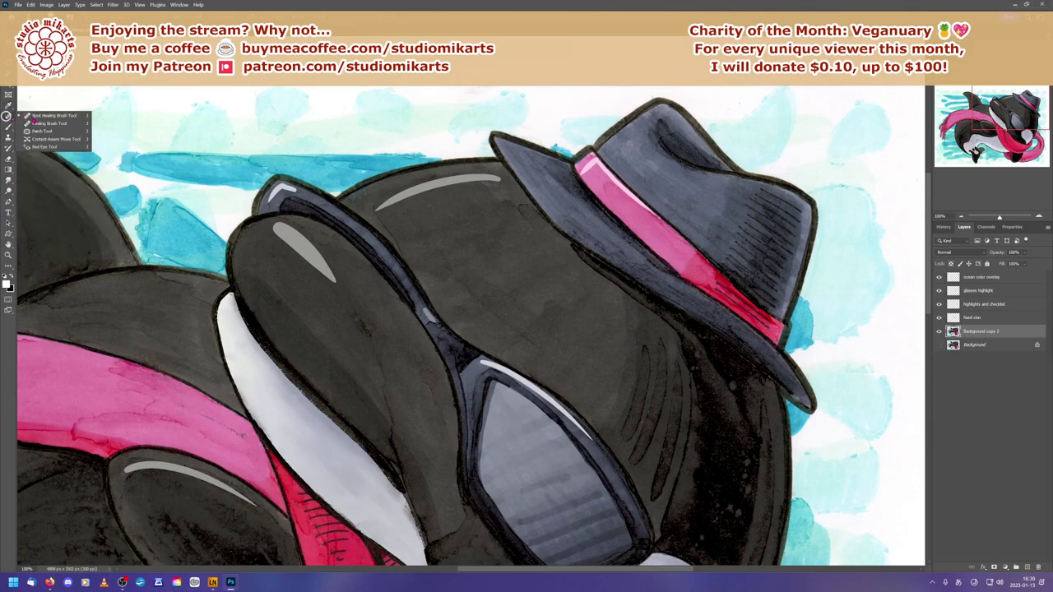
pyautogui.click(41, 117)
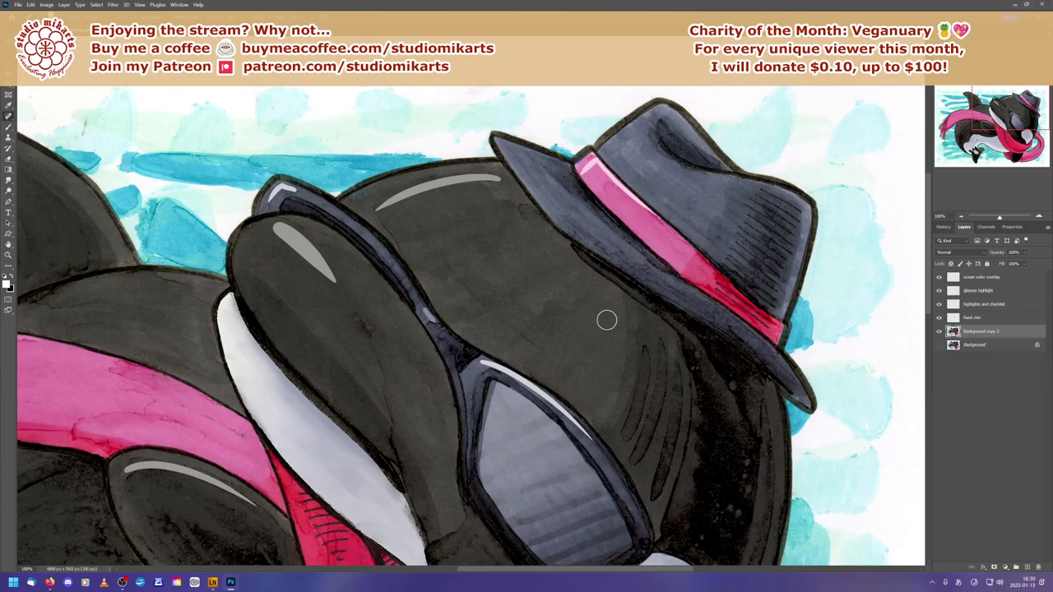
pyautogui.moveTo(650, 94); pyautogui.dragTo(613, 95)
# Step: Try spot-healing the background around the hat and the dark streak along the pink scarf, undoing each stroke
pyautogui.moveTo(792, 153); pyautogui.dragTo(790, 156)
pyautogui.hotkey('ctrl', 'z')
pyautogui.moveTo(495, 88); pyautogui.dragTo(426, 102)
pyautogui.hotkey('ctrl', 'z')
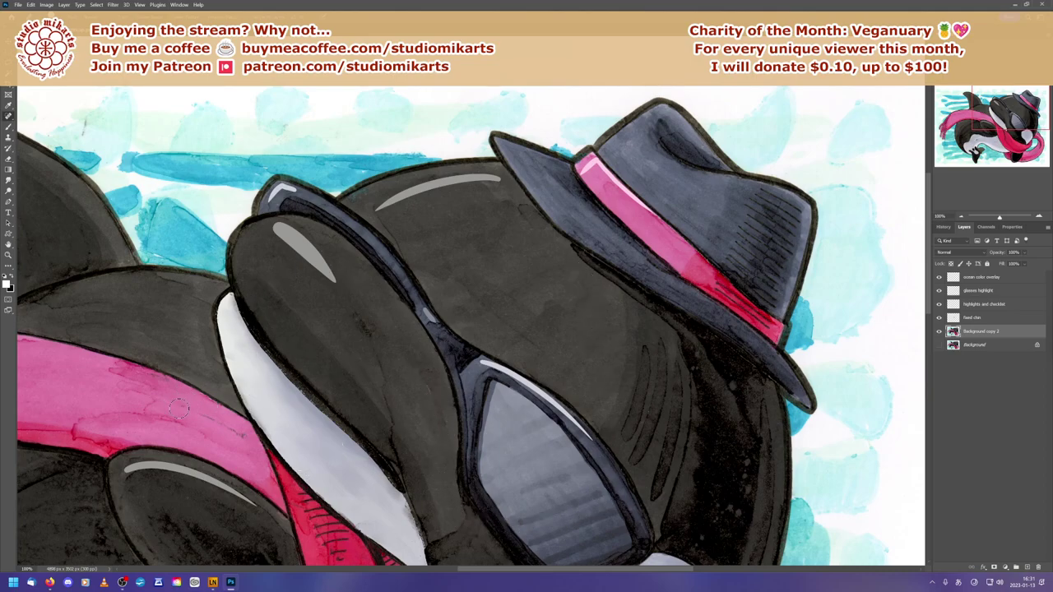
pyautogui.moveTo(183, 404); pyautogui.dragTo(251, 444)
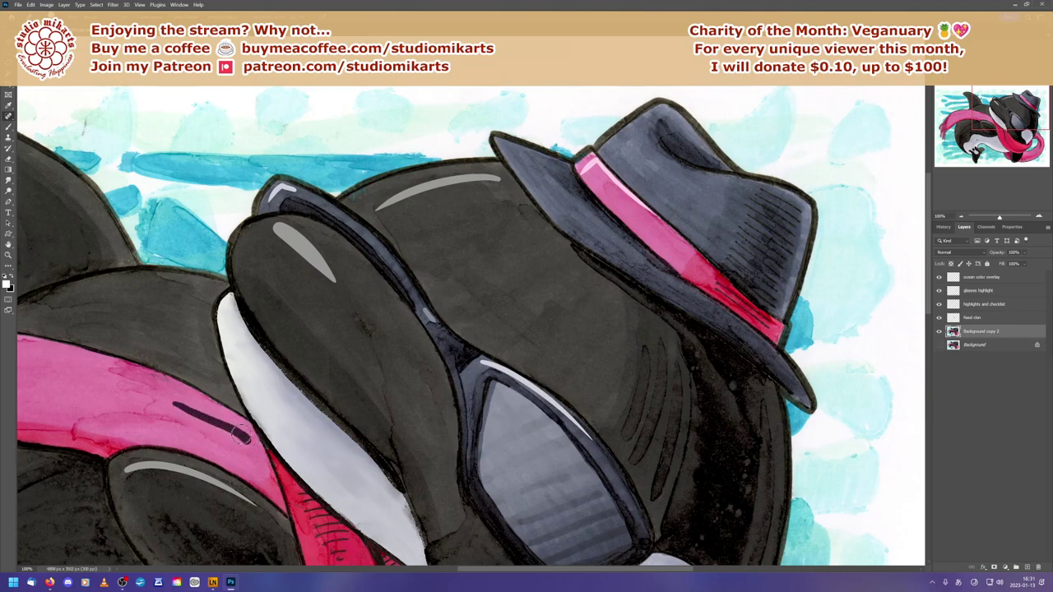
pyautogui.hotkey('ctrl', 'z')
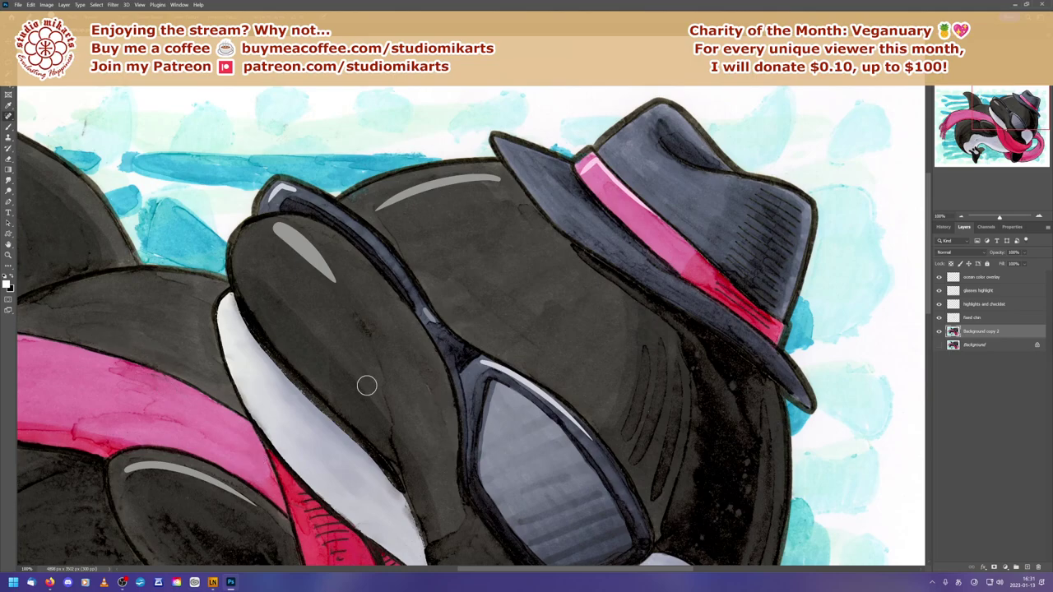
# Step: Try spot-healing blemishes across the orca's pale belly and near the tail, undoing the strokes
pyautogui.scroll(-5, 367, 385)
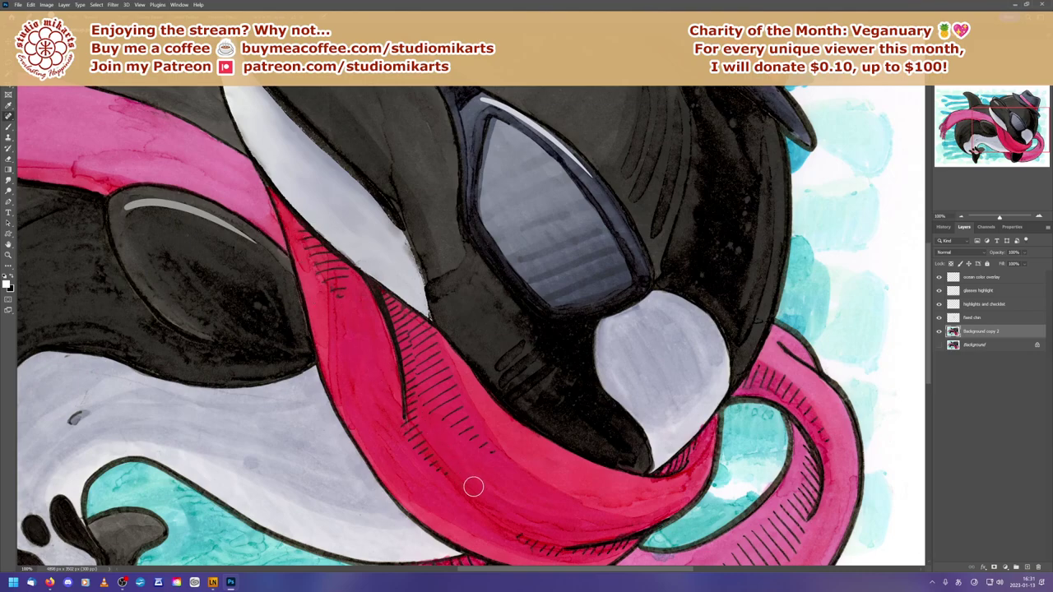
pyautogui.scroll(-5, 473, 487)
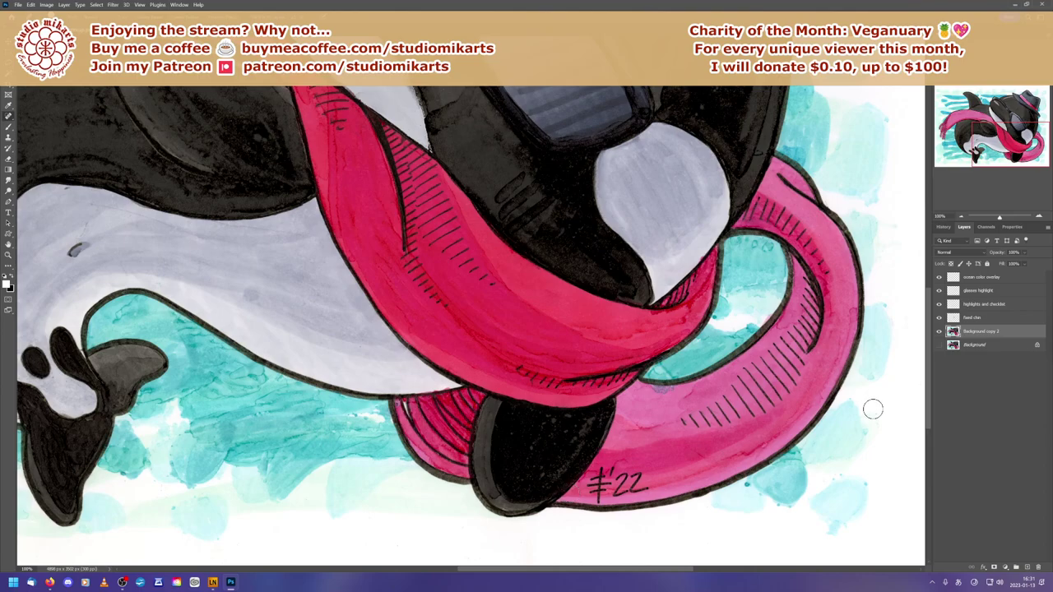
pyautogui.moveTo(987, 151); pyautogui.dragTo(945, 195)
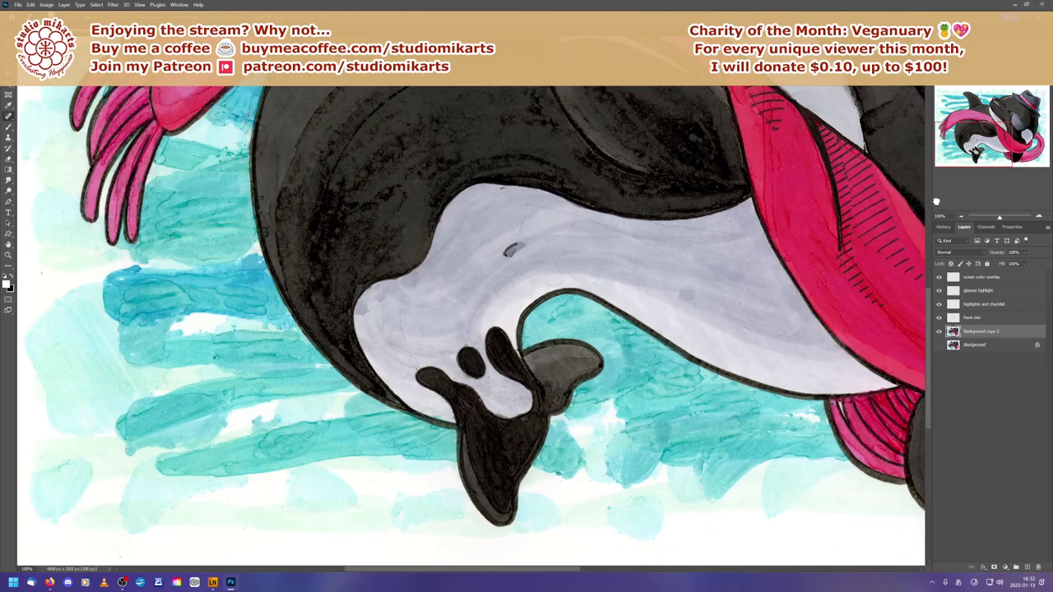
pyautogui.moveTo(497, 189); pyautogui.dragTo(700, 270)
pyautogui.hotkey('ctrl', 'z')
pyautogui.hotkey('ctrl', 'z')
pyautogui.click(806, 380)
pyautogui.moveTo(401, 310); pyautogui.dragTo(423, 378)
pyautogui.hotkey('ctrl', 'z')
pyautogui.moveTo(418, 312)
pyautogui.mouseDown()
pyautogui.moveTo(422, 299)
pyautogui.moveTo(434, 365)
pyautogui.mouseUp()
pyautogui.hotkey('ctrl', 'z')
pyautogui.hotkey('ctrl', 'z')
# Step: Try spot-healing the stain lines on the pink scarf above the flipper, undoing each stroke
pyautogui.moveTo(947, 151); pyautogui.dragTo(947, 147)
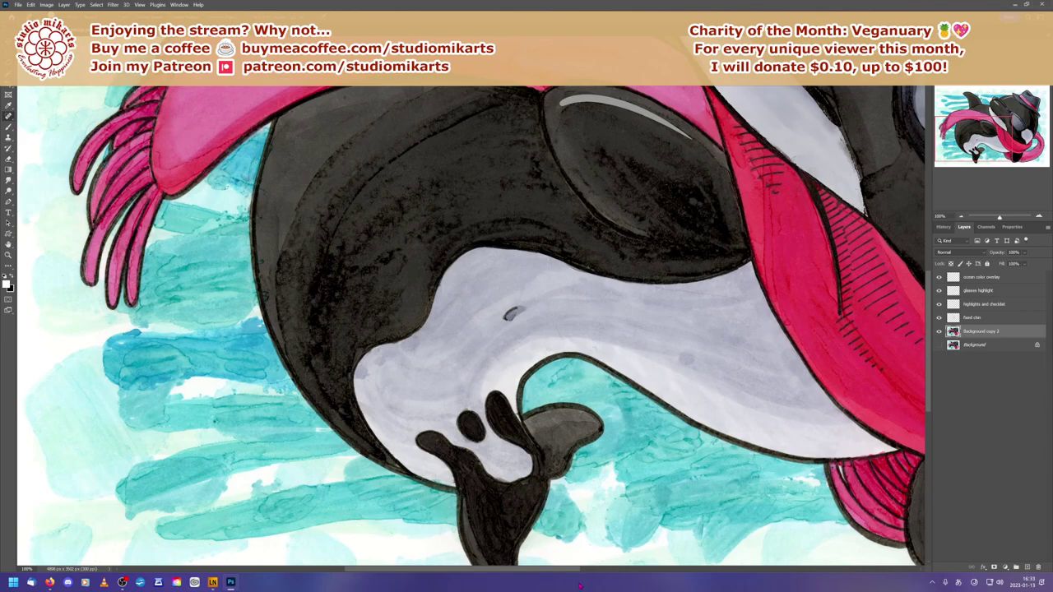
pyautogui.moveTo(934, 127); pyautogui.dragTo(938, 117)
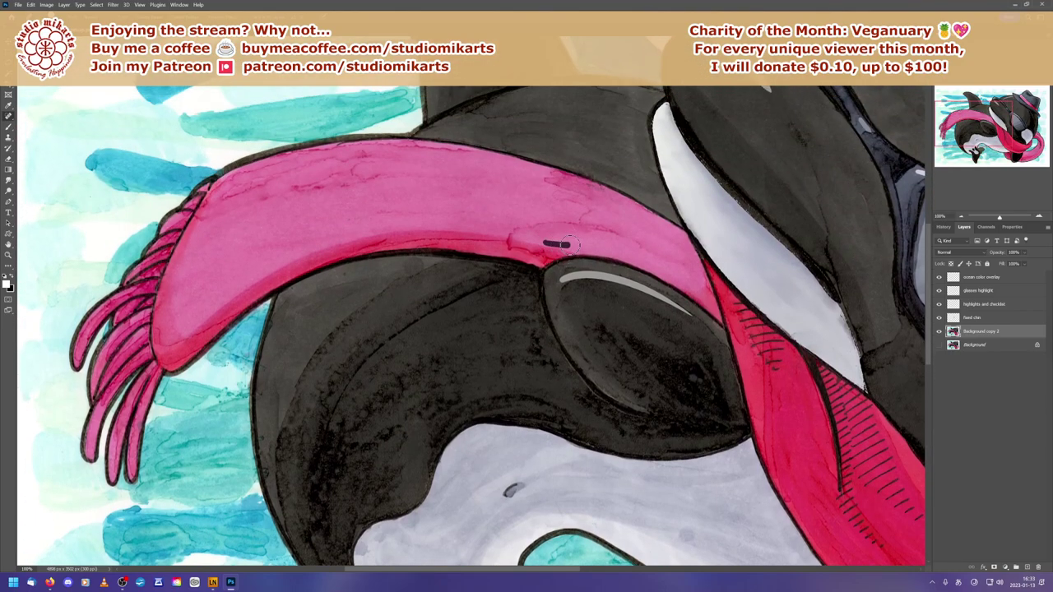
pyautogui.moveTo(567, 244); pyautogui.dragTo(579, 244)
pyautogui.hotkey('ctrl', 'z')
pyautogui.moveTo(341, 219); pyautogui.dragTo(384, 220)
pyautogui.hotkey('ctrl', 'z')
# Step: Spot-heal marks in the ocean background left of the dorsal fin, and select the "fixed chin" layer
pyautogui.moveTo(977, 126); pyautogui.dragTo(970, 119)
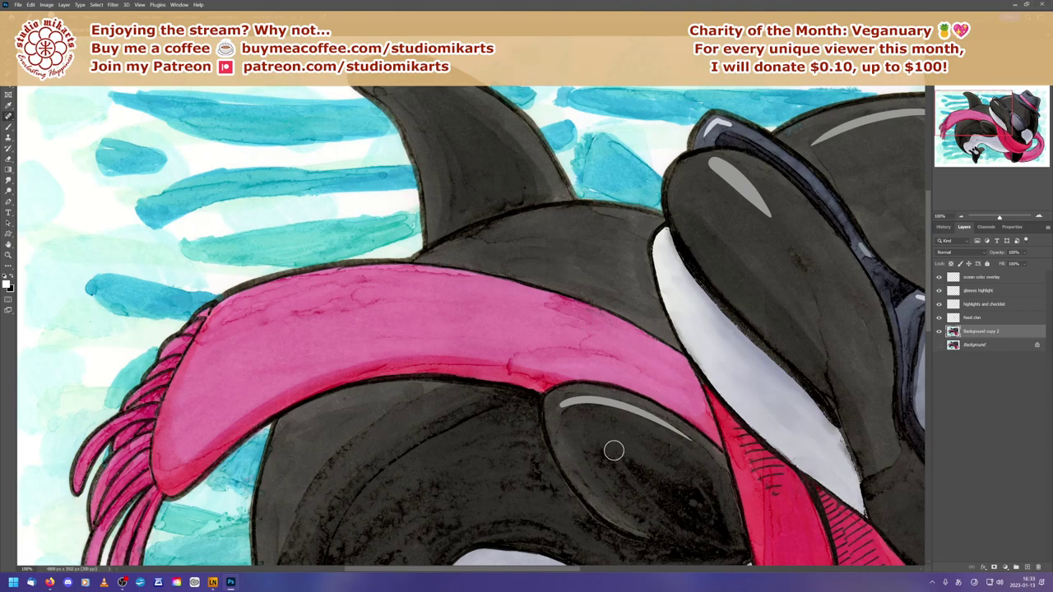
pyautogui.moveTo(986, 124); pyautogui.dragTo(976, 107)
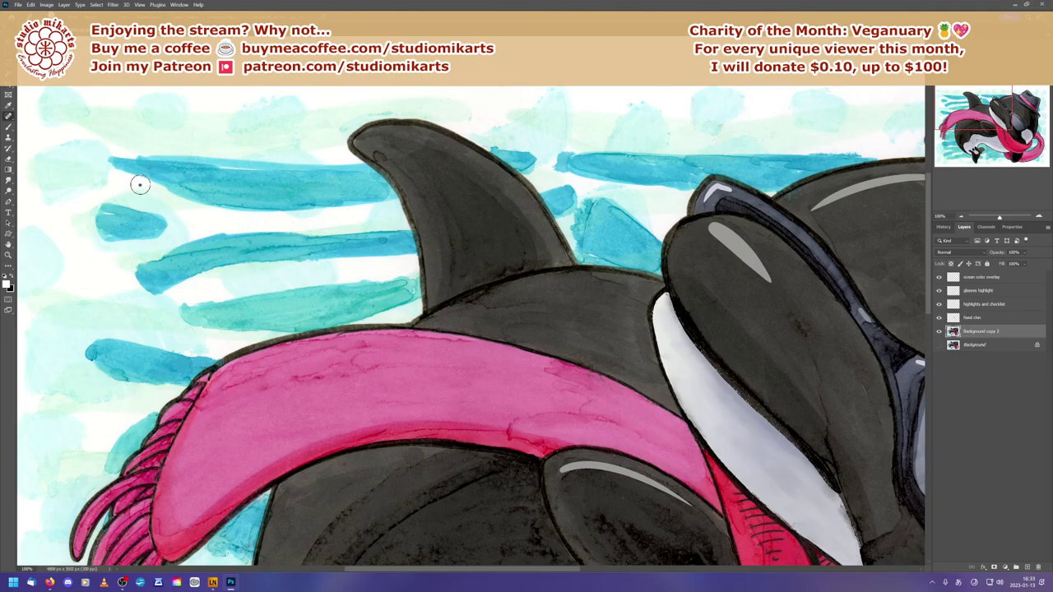
pyautogui.moveTo(146, 173); pyautogui.dragTo(148, 168)
pyautogui.hotkey('ctrl', 'z')
pyautogui.moveTo(192, 127); pyautogui.dragTo(192, 154)
pyautogui.click(967, 319)
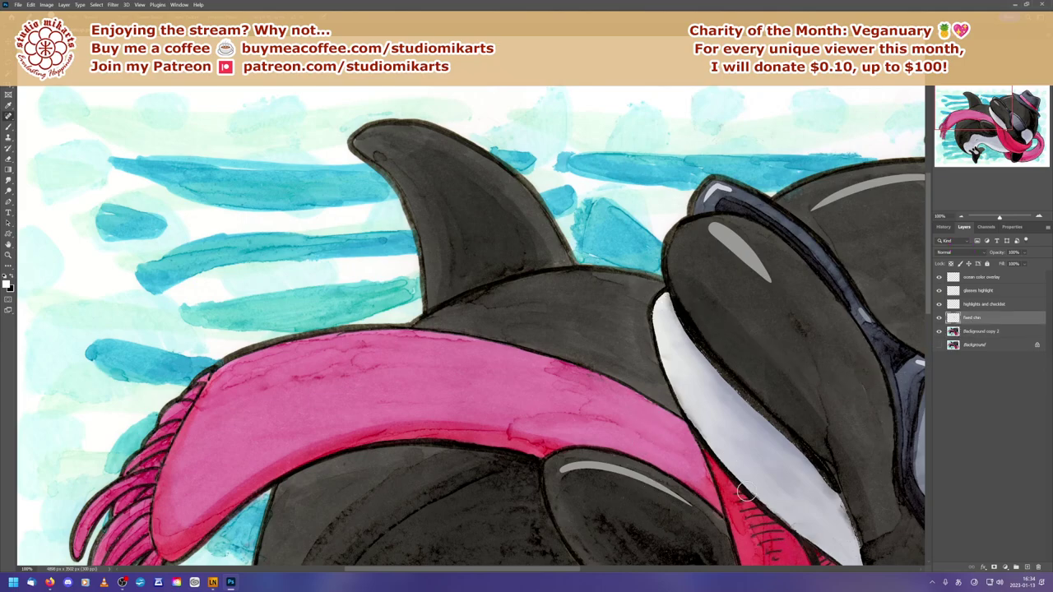
# Step: On the Background copy layer, try spot-healing near the dorsal fin, undo it, and spot-heal the red scarf beside the chin
pyautogui.click(975, 331)
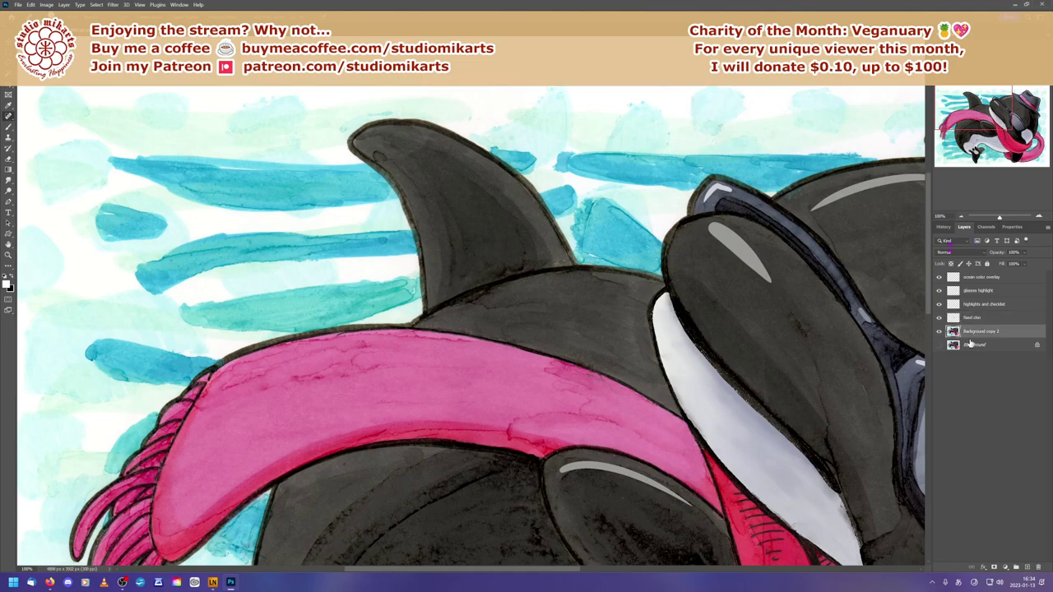
pyautogui.moveTo(979, 121); pyautogui.dragTo(1022, 113)
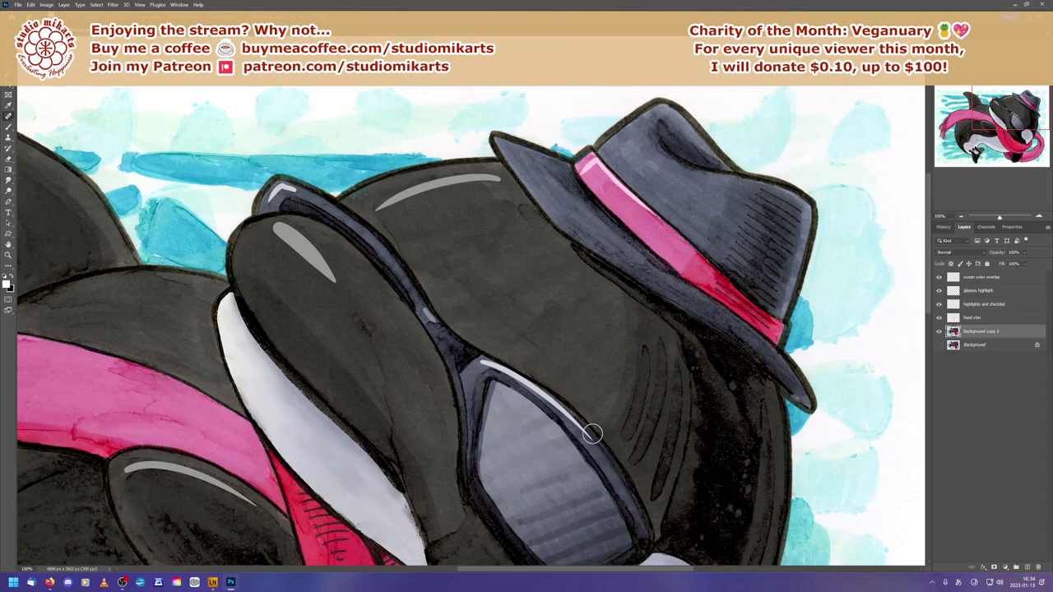
pyautogui.moveTo(54, 112); pyautogui.dragTo(64, 121)
pyautogui.hotkey('ctrl', 'z')
pyautogui.moveTo(342, 379); pyautogui.dragTo(535, 154)
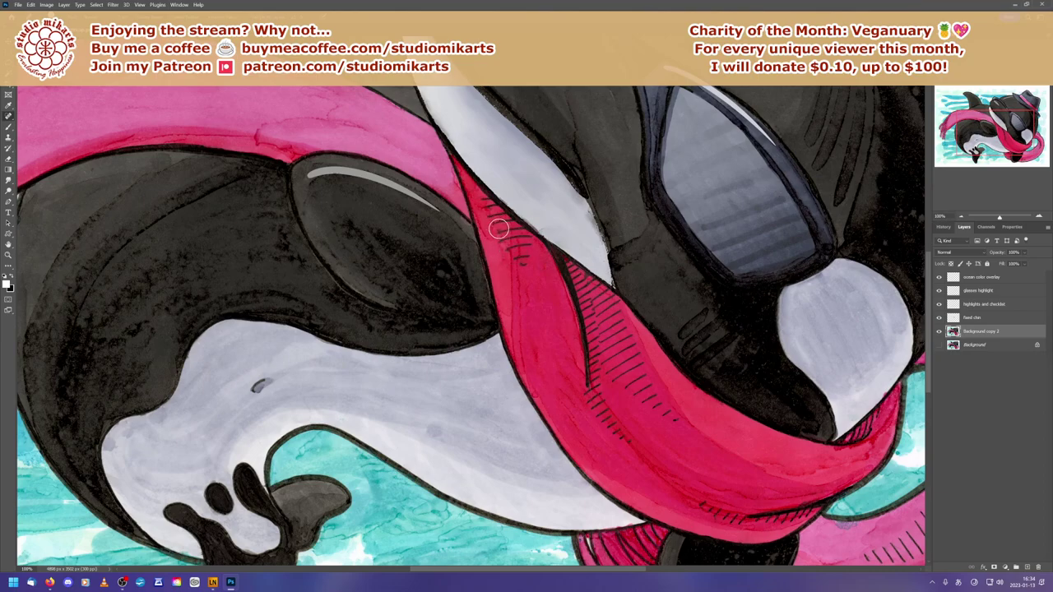
pyautogui.moveTo(485, 205); pyautogui.dragTo(503, 217)
pyautogui.click(960, 217)
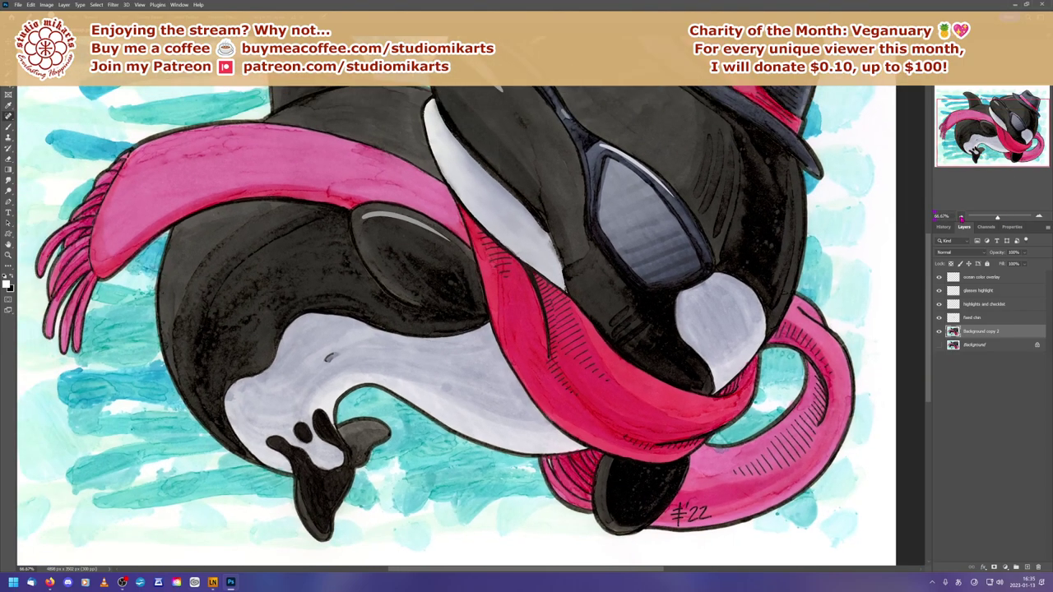
pyautogui.click(960, 216)
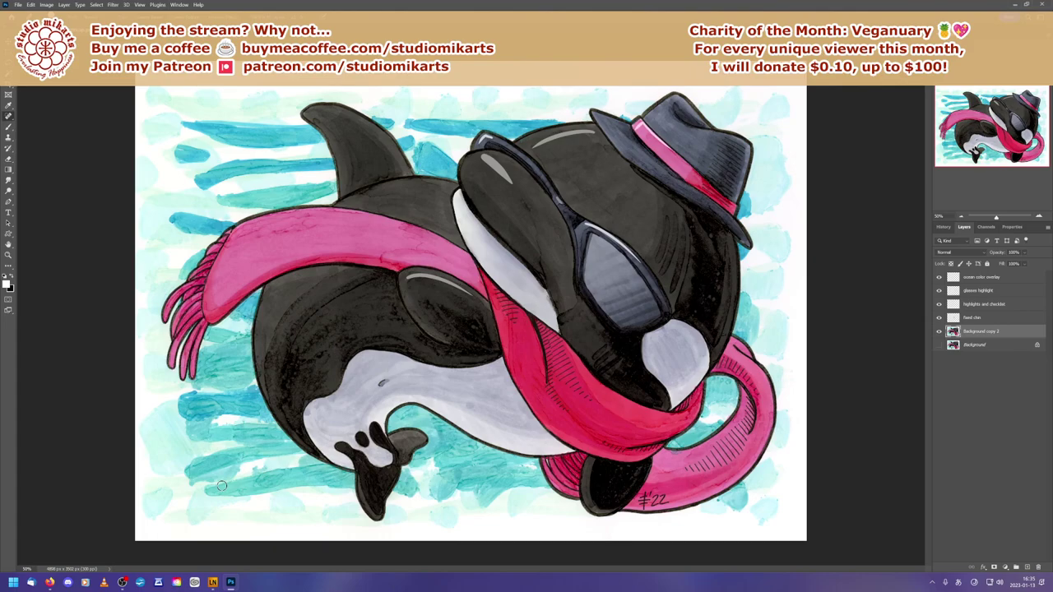
# Step: Select the ocean color overlay layer and open the Gradient tool's foreground-to-background gradient for editing
pyautogui.click(984, 278)
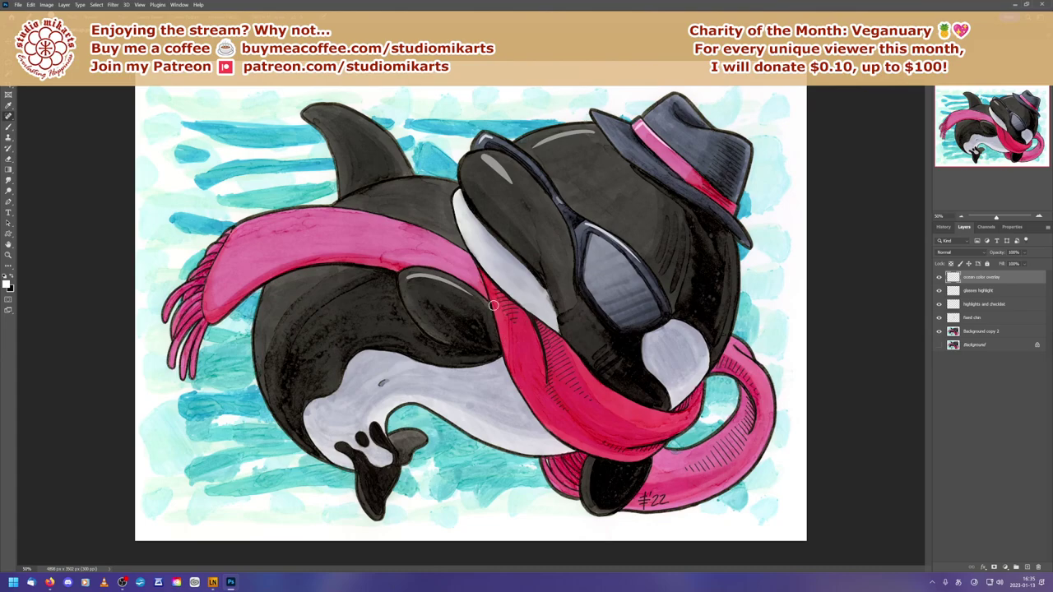
pyautogui.click(17, 4)
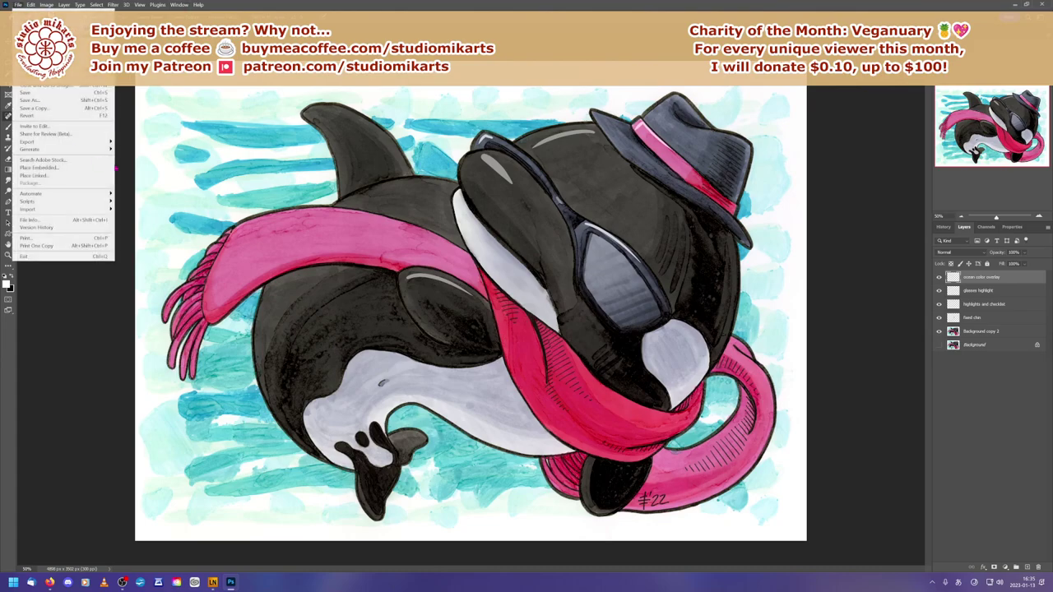
pyautogui.moveTo(30, 5)
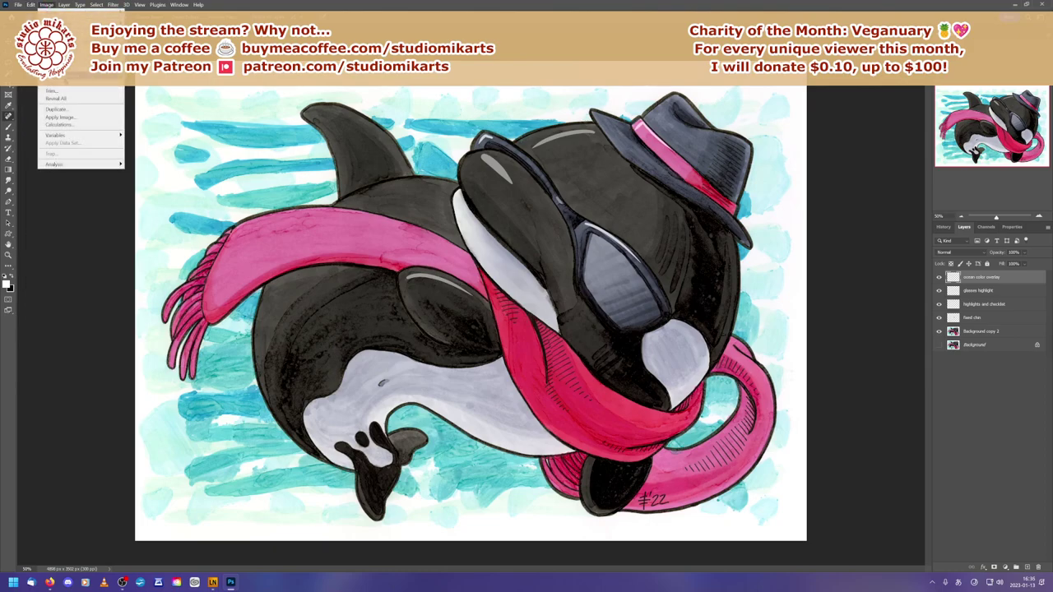
pyautogui.moveTo(74, 76)
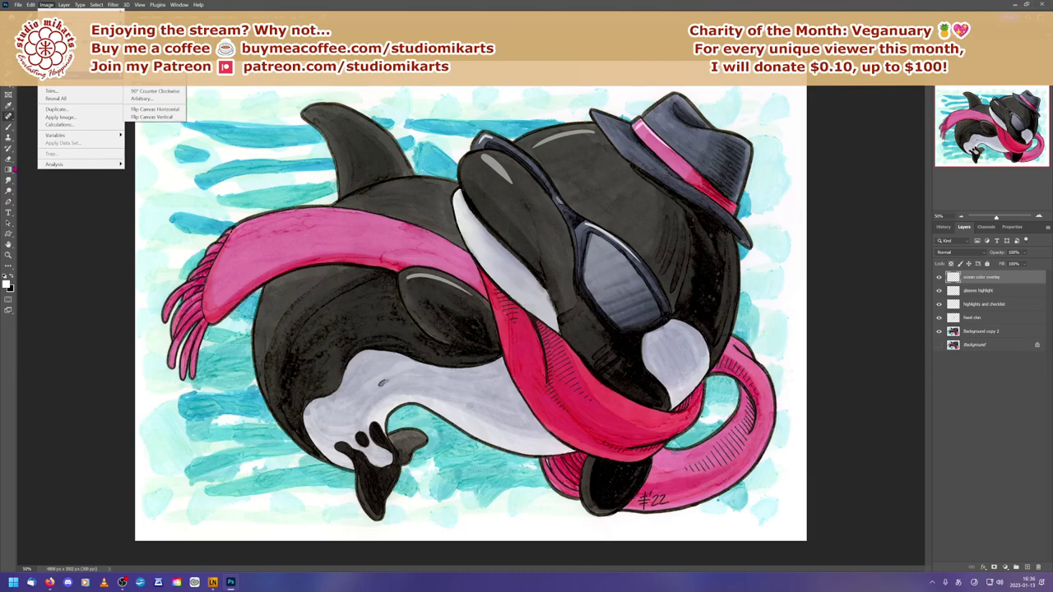
pyautogui.click(9, 170)
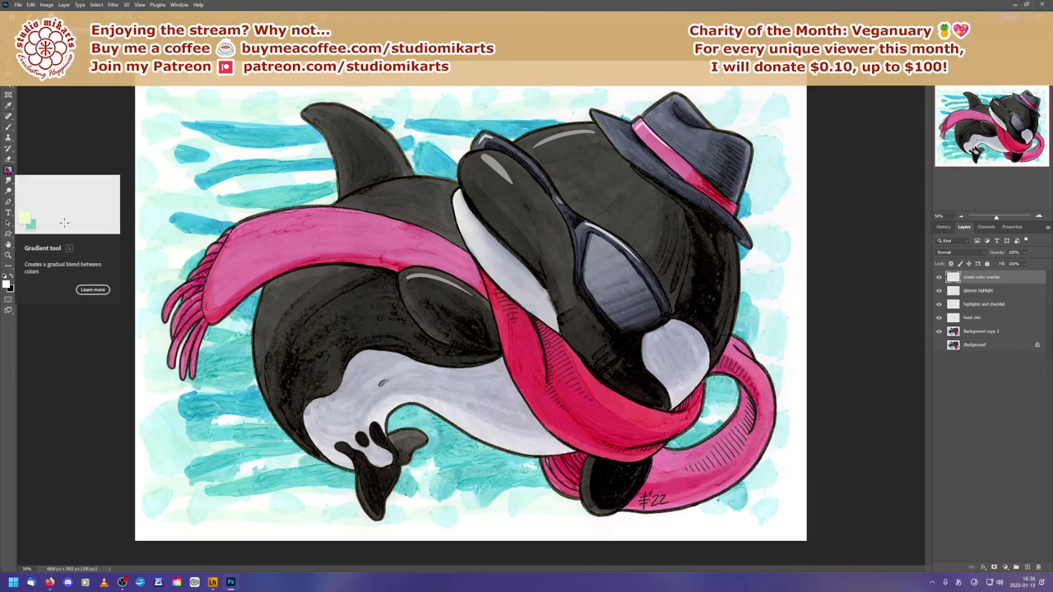
pyautogui.click(54, 19)
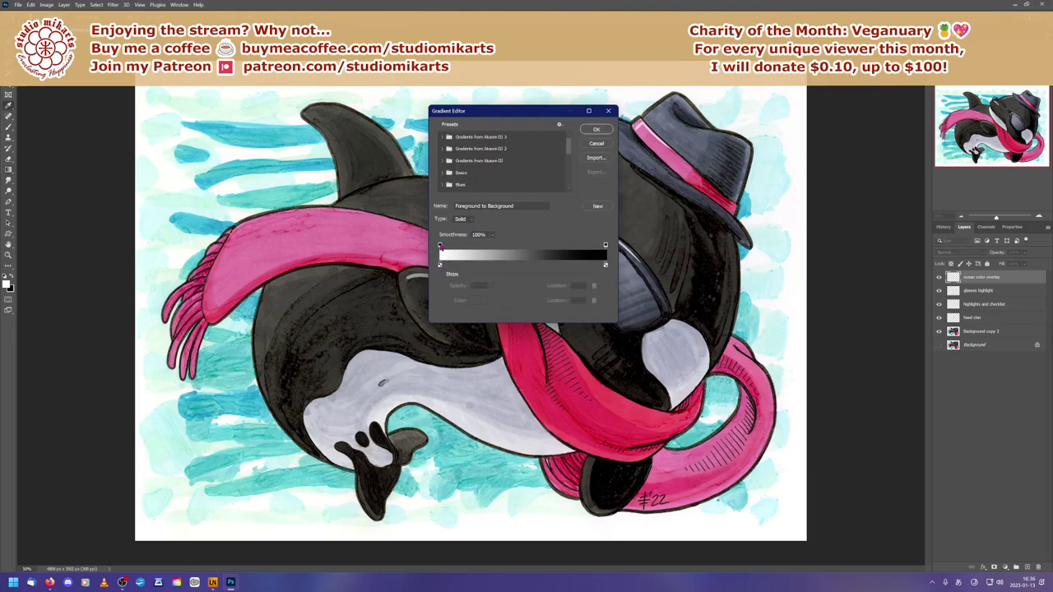
# Step: Set the gradient's starting color stop to a pale blue sampled from the wash along the illustration's upper edge
pyautogui.click(439, 245)
pyautogui.click(440, 264)
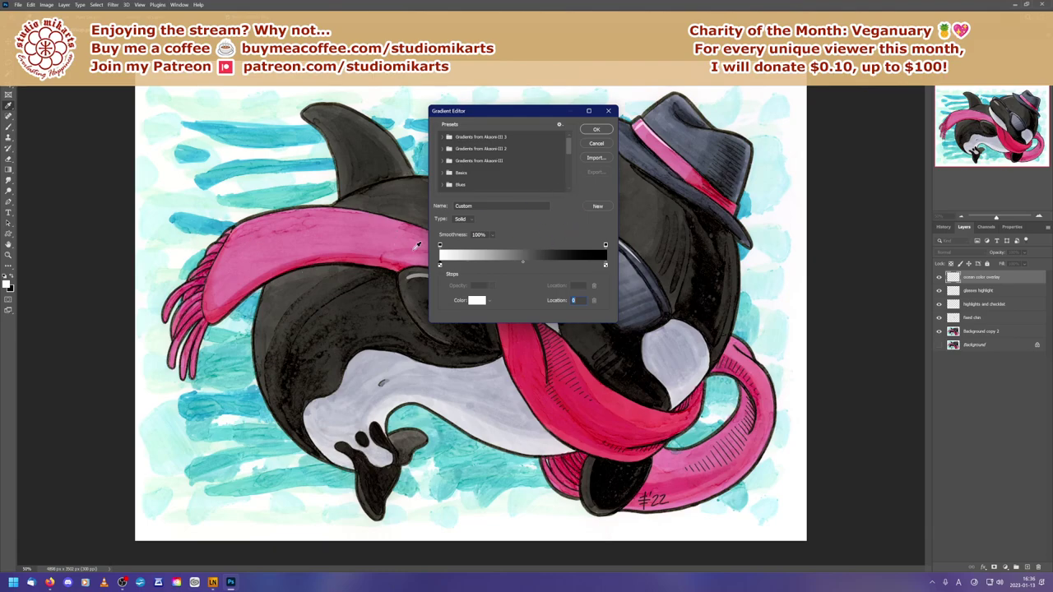
pyautogui.click(484, 301)
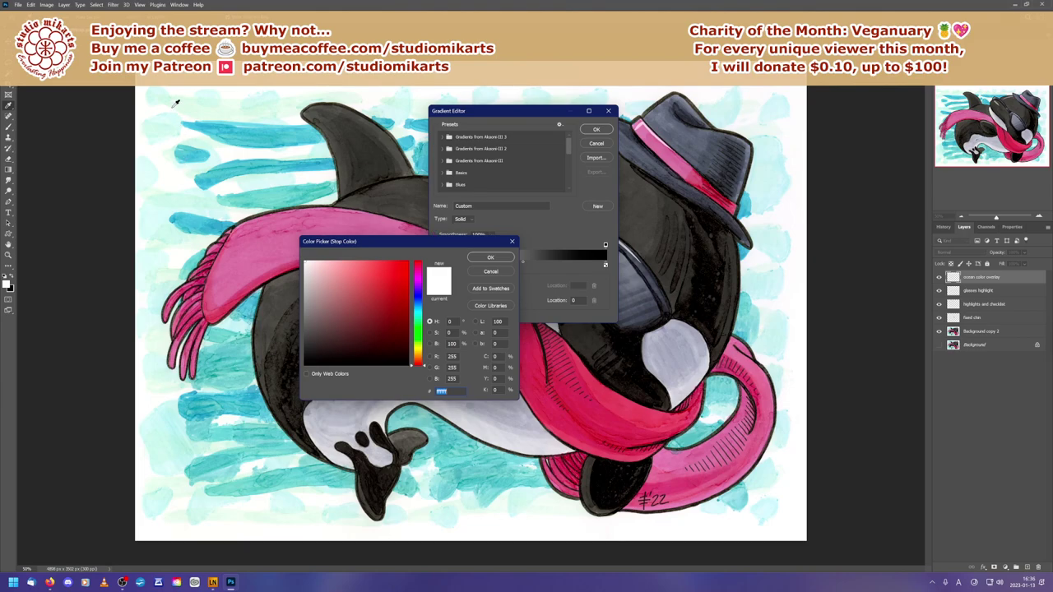
pyautogui.click(210, 92)
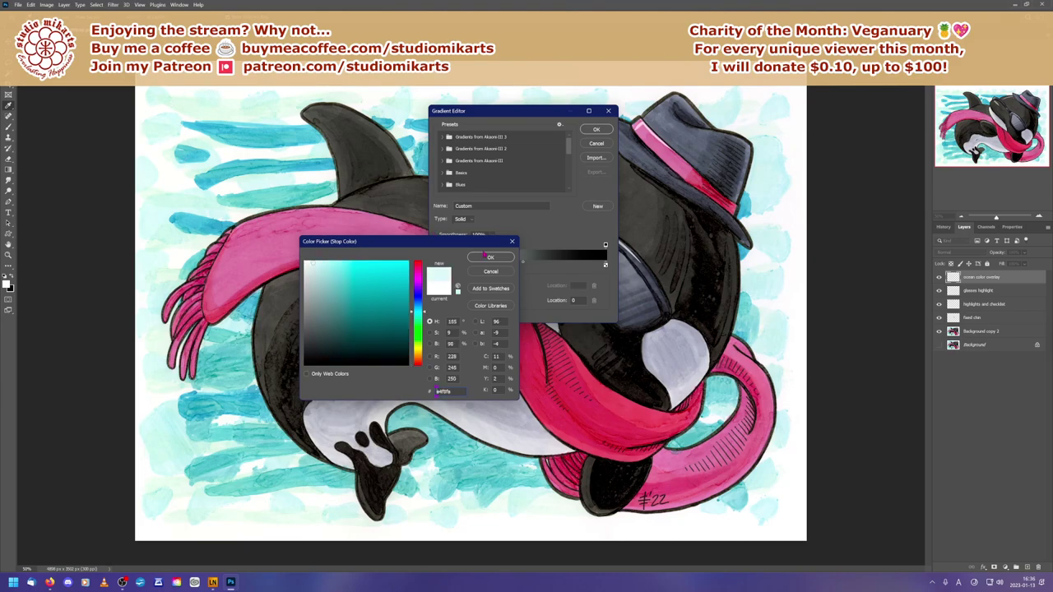
pyautogui.click(488, 256)
# Step: Add a gradient color stop at 29% in pale mint #f0fdf1, sampled from the background beside the upper ocean strokes
pyautogui.click(605, 265)
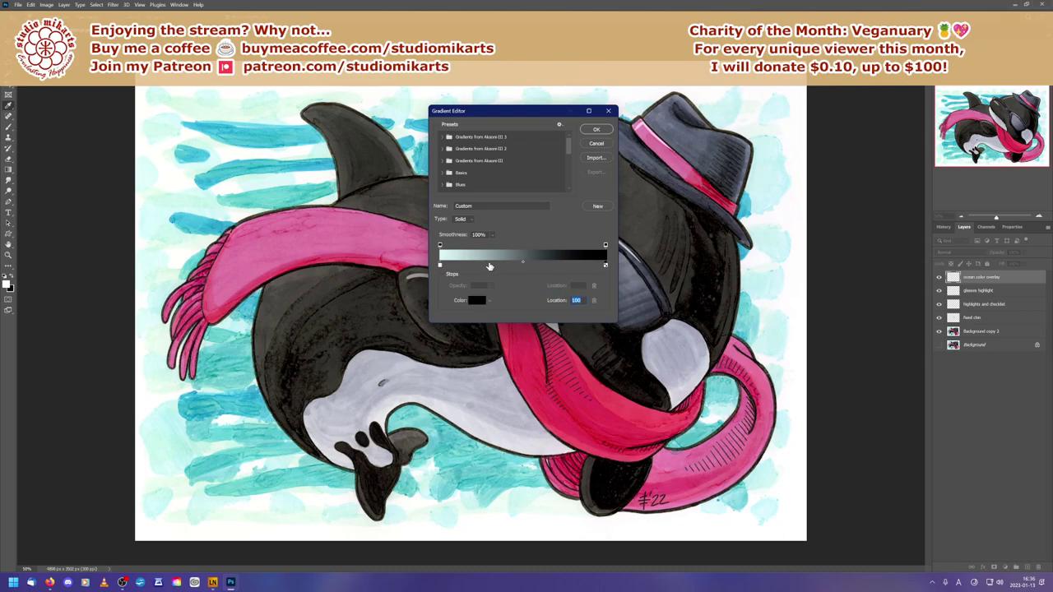
pyautogui.click(489, 265)
pyautogui.click(477, 300)
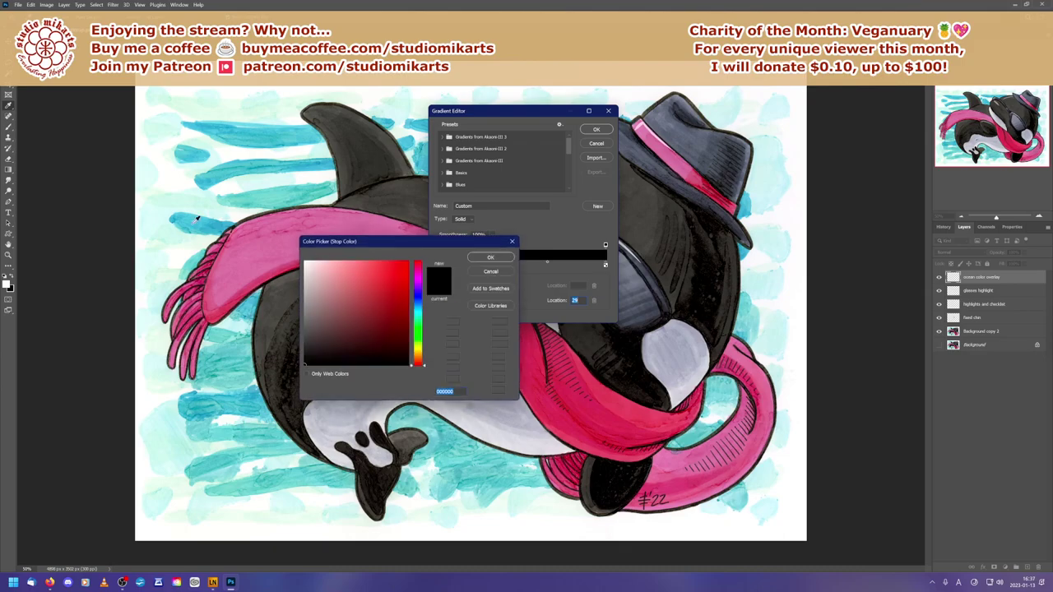
pyautogui.click(154, 189)
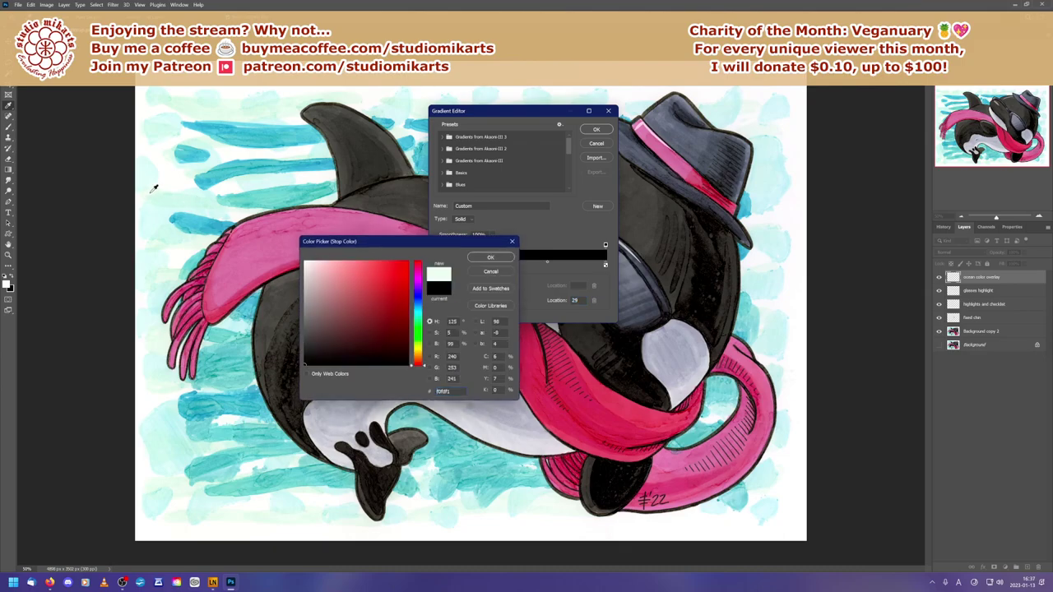
pyautogui.click(490, 257)
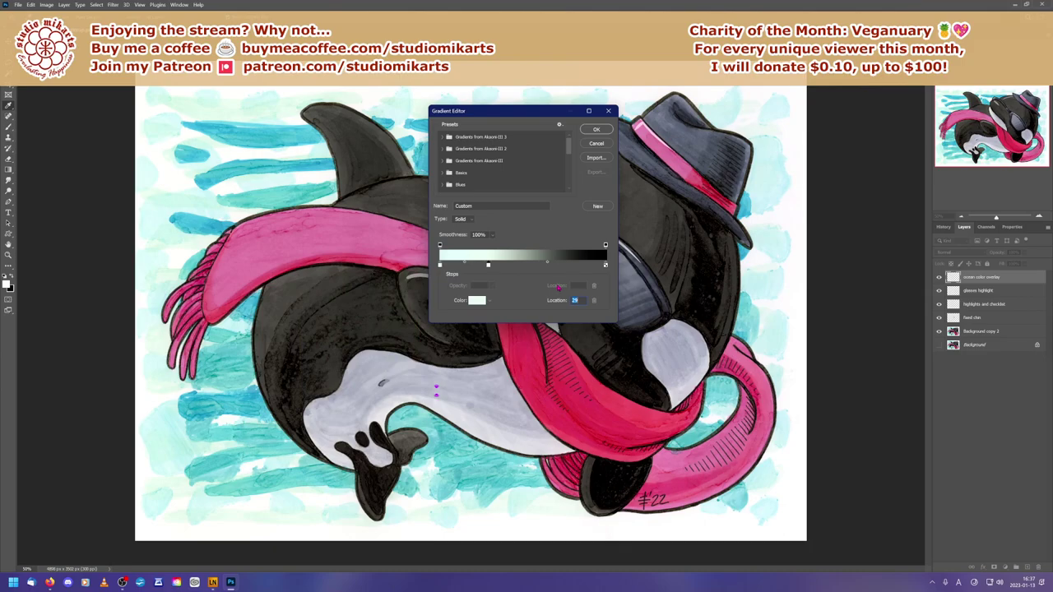
# Step: Add a light blue #9dd3de stop at 65% and set the end stop to turquoise sampled from the stroke beside the dorsal fin
pyautogui.click(547, 265)
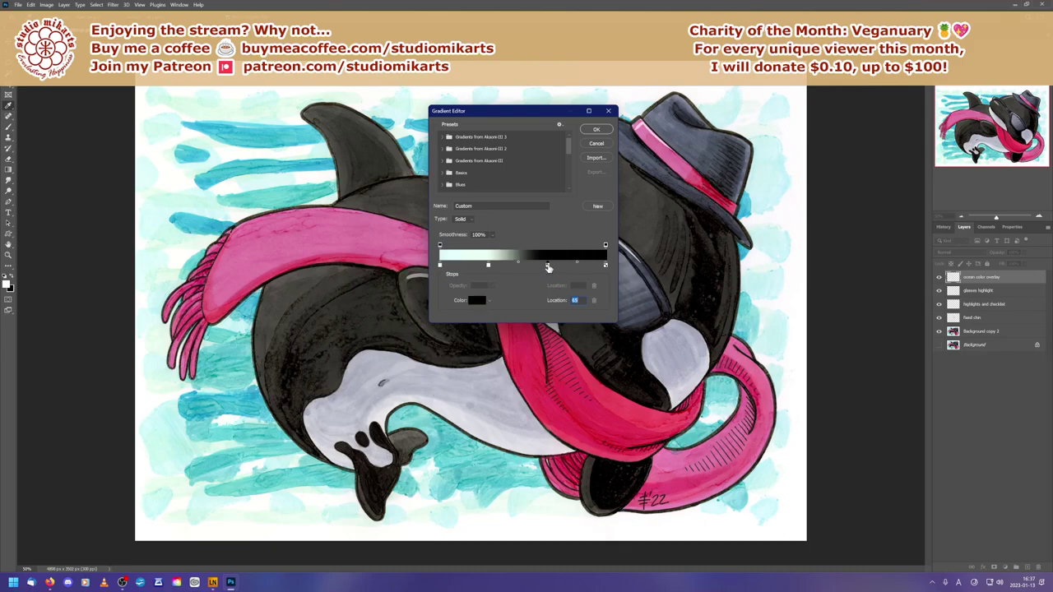
pyautogui.click(477, 300)
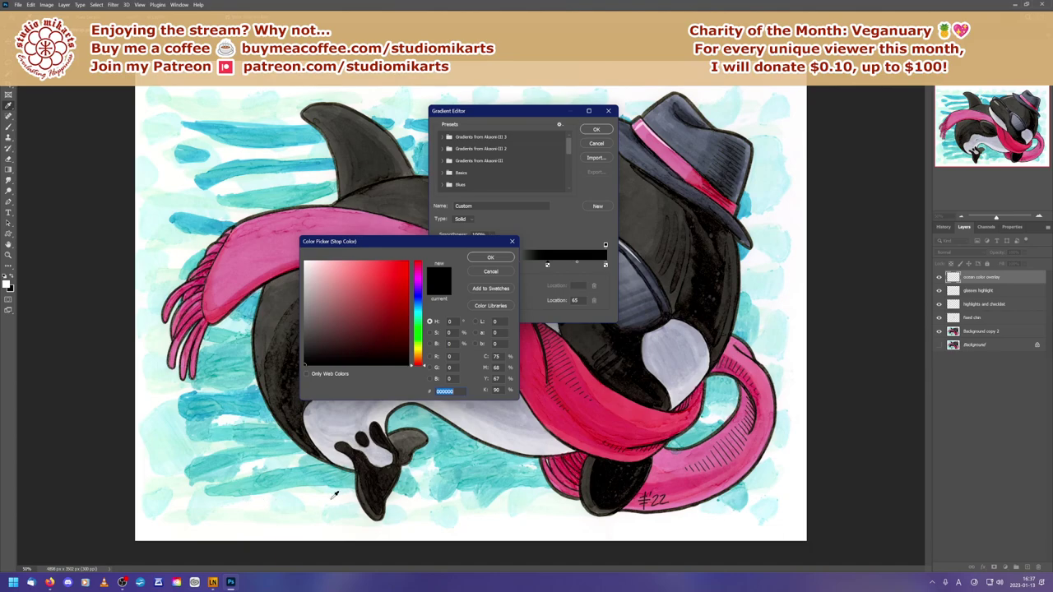
pyautogui.click(237, 466)
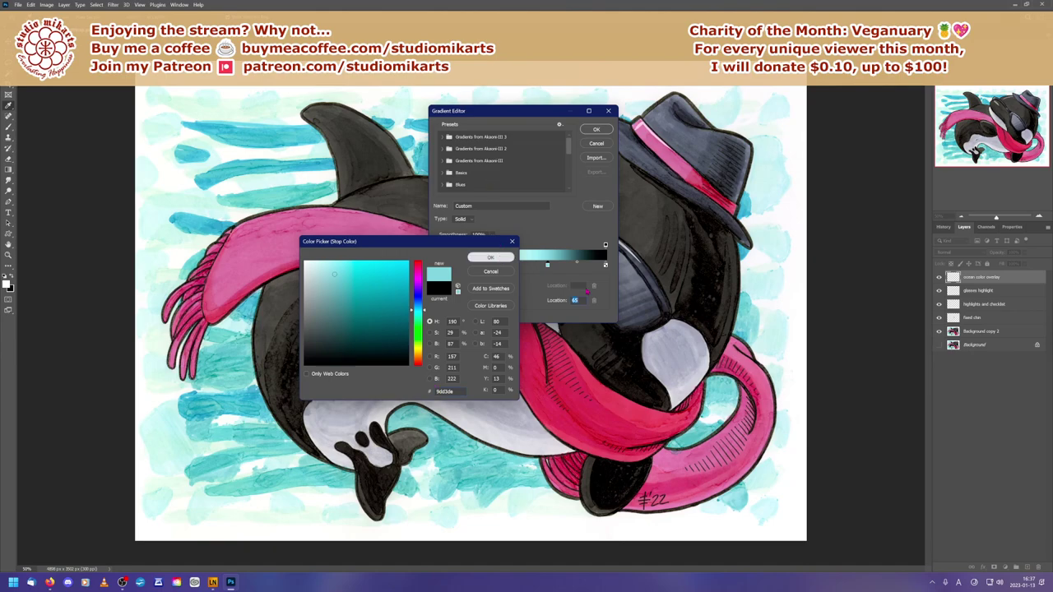
pyautogui.click(502, 256)
pyautogui.click(605, 265)
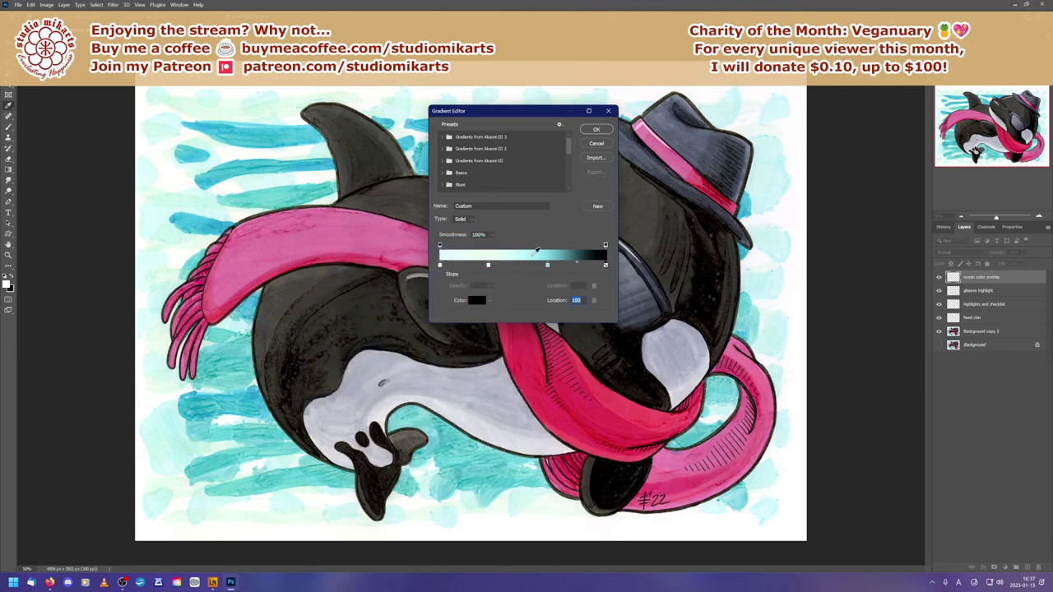
pyautogui.click(257, 134)
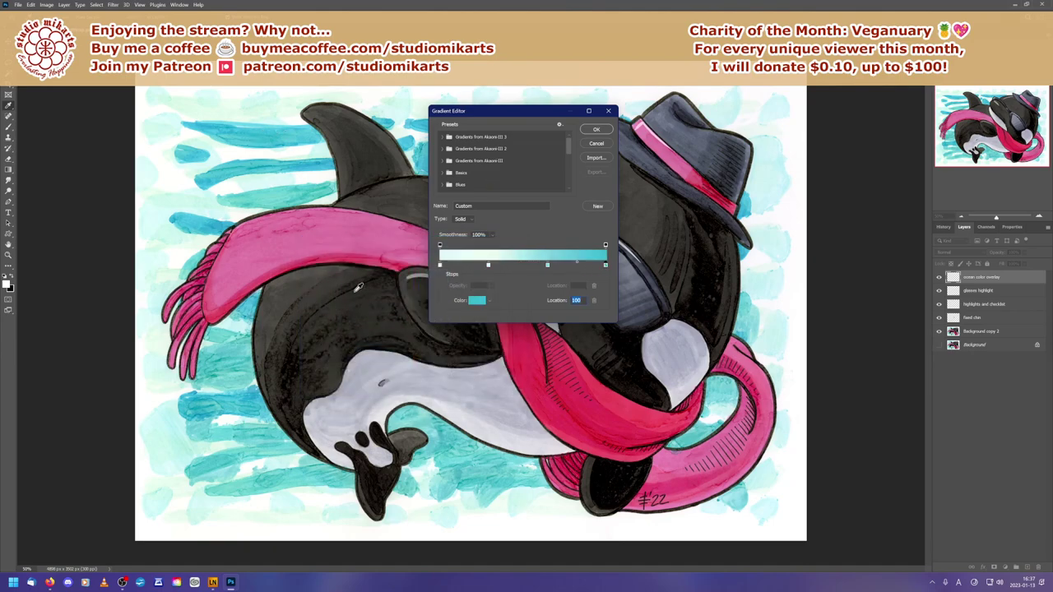
# Step: Recolor the 29% gradient stop to light mint #d5f5ed, sampled from the painted background
pyautogui.click(488, 265)
pyautogui.click(476, 299)
pyautogui.click(209, 106)
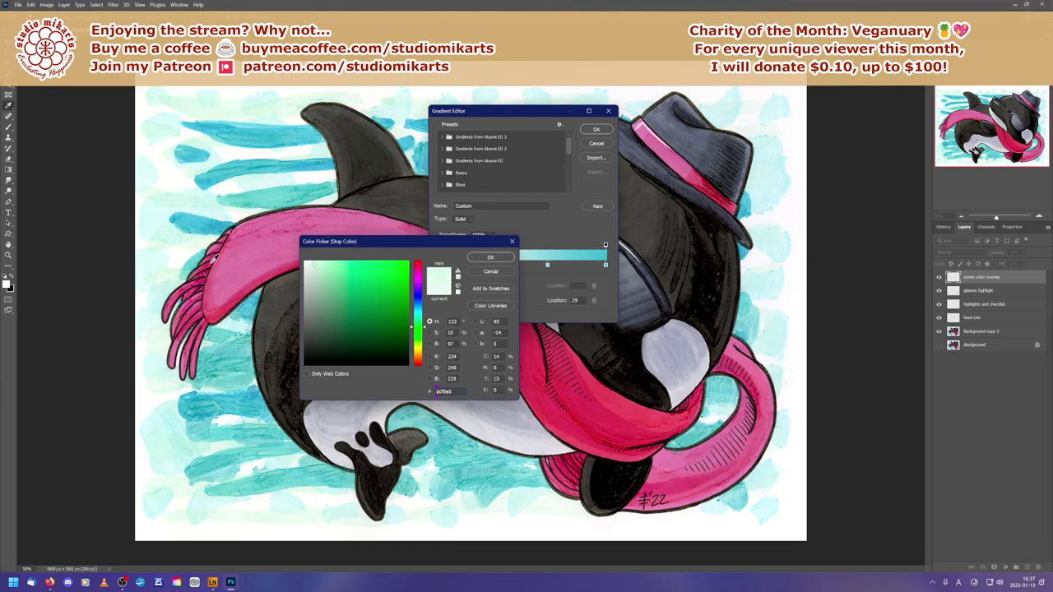
pyautogui.click(171, 195)
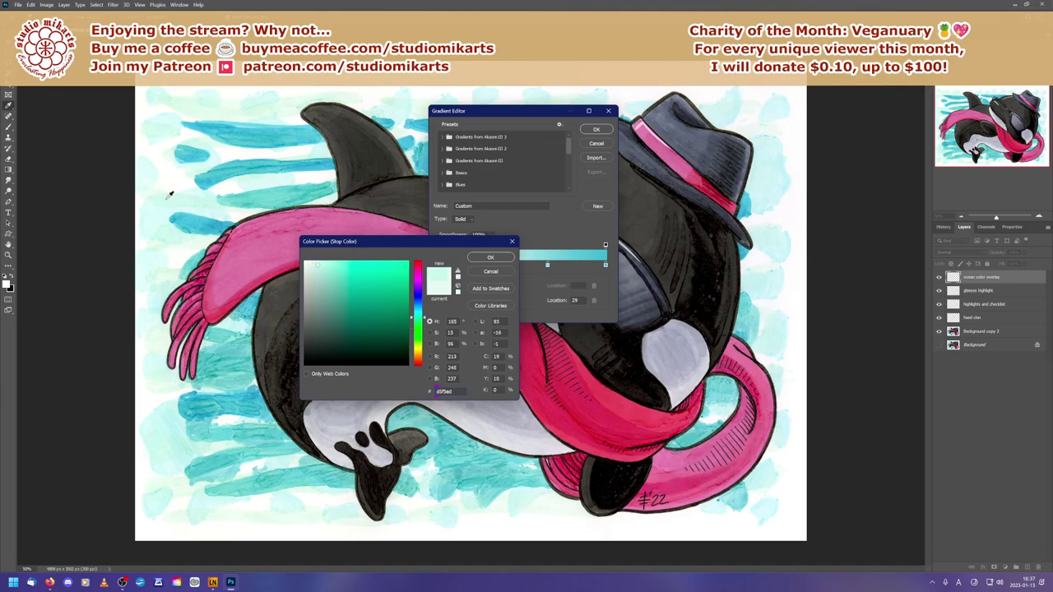
pyautogui.click(490, 258)
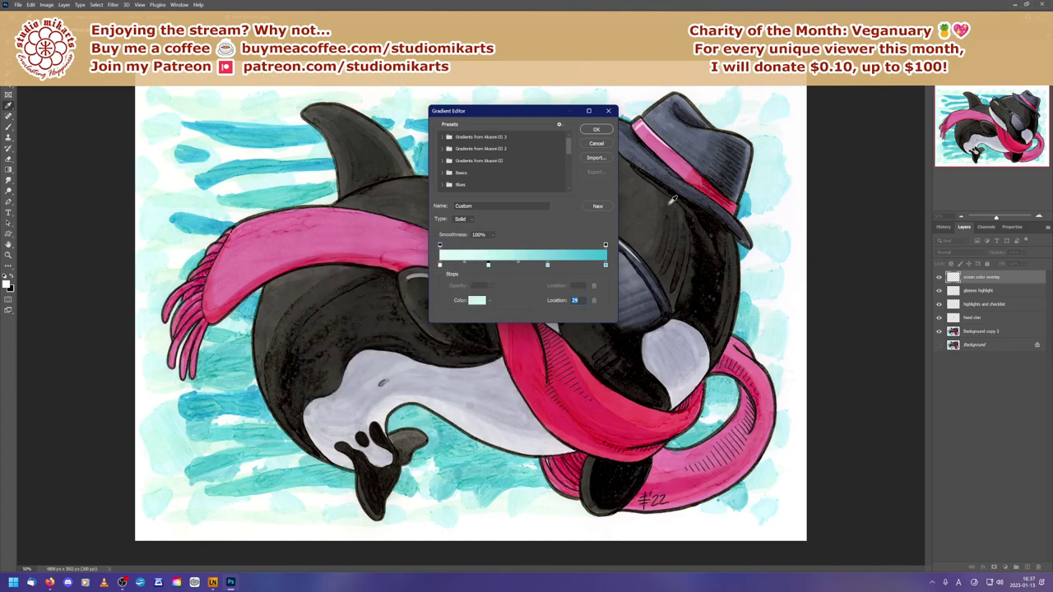
# Step: Recolor the 65% gradient stop to a teal green sampled from the ocean strokes and accept the custom gradient
pyautogui.click(547, 265)
pyautogui.click(470, 301)
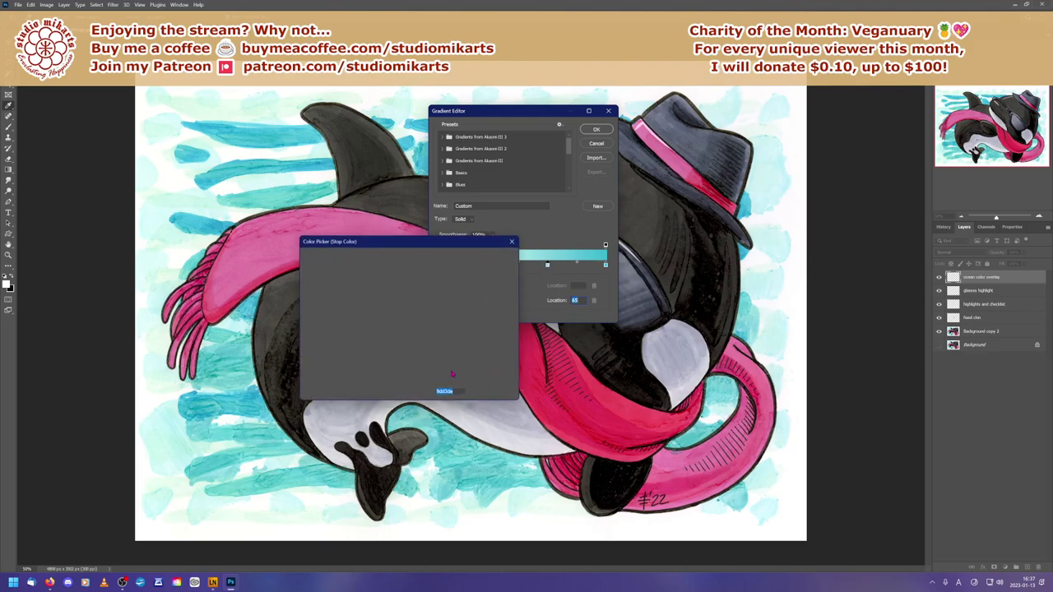
pyautogui.click(309, 455)
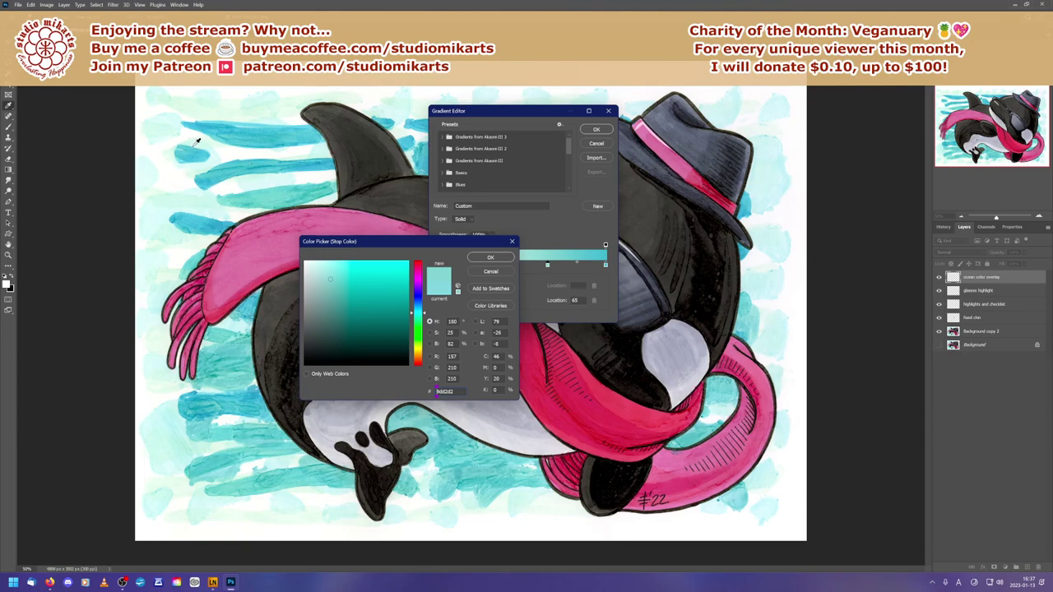
pyautogui.click(236, 381)
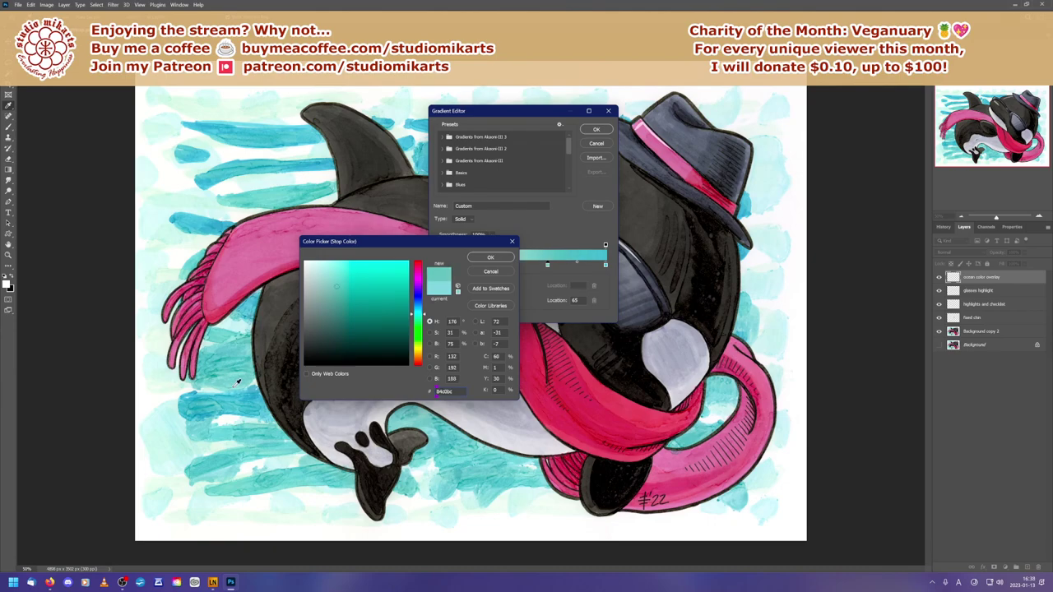
pyautogui.click(490, 257)
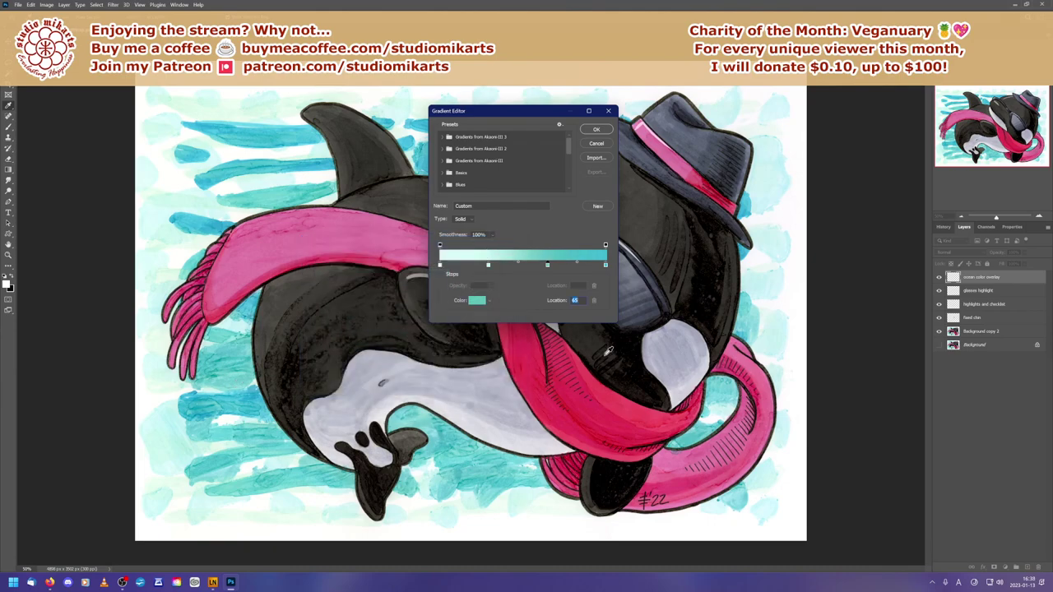
pyautogui.click(593, 130)
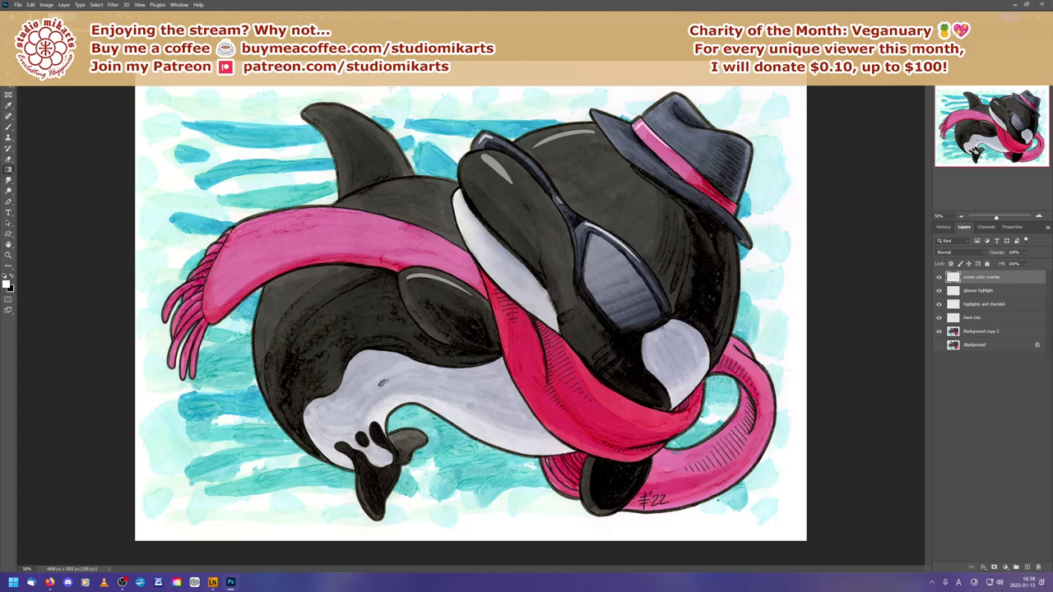
# Step: Fill the ocean color overlay layer with a slightly slanted linear gradient, pale above and turquoise below, and set the layer's opacity to 25%
pyautogui.moveTo(428, 89); pyautogui.dragTo(528, 510)
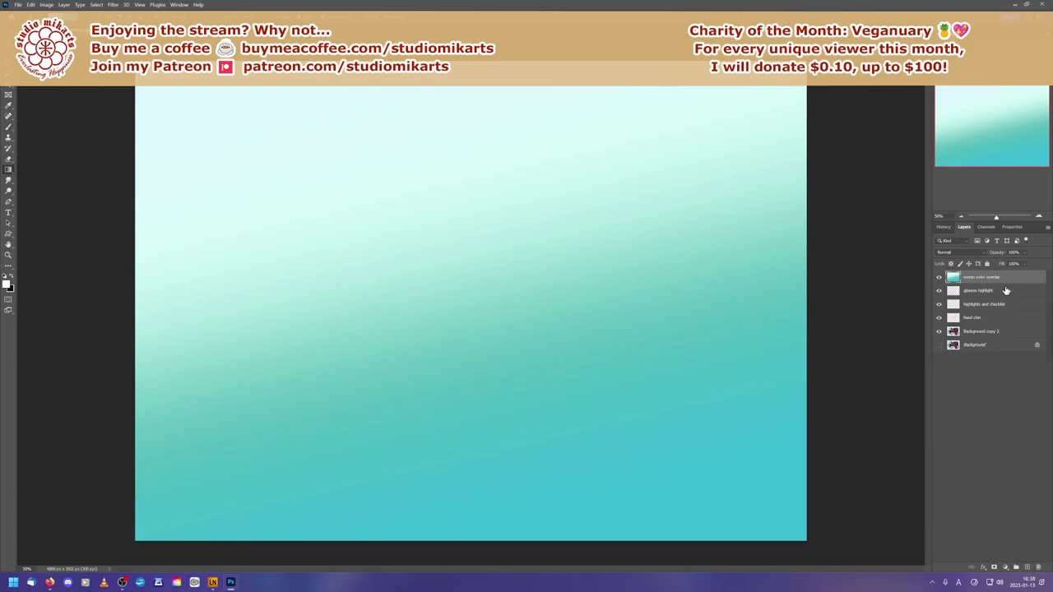
pyautogui.click(982, 227)
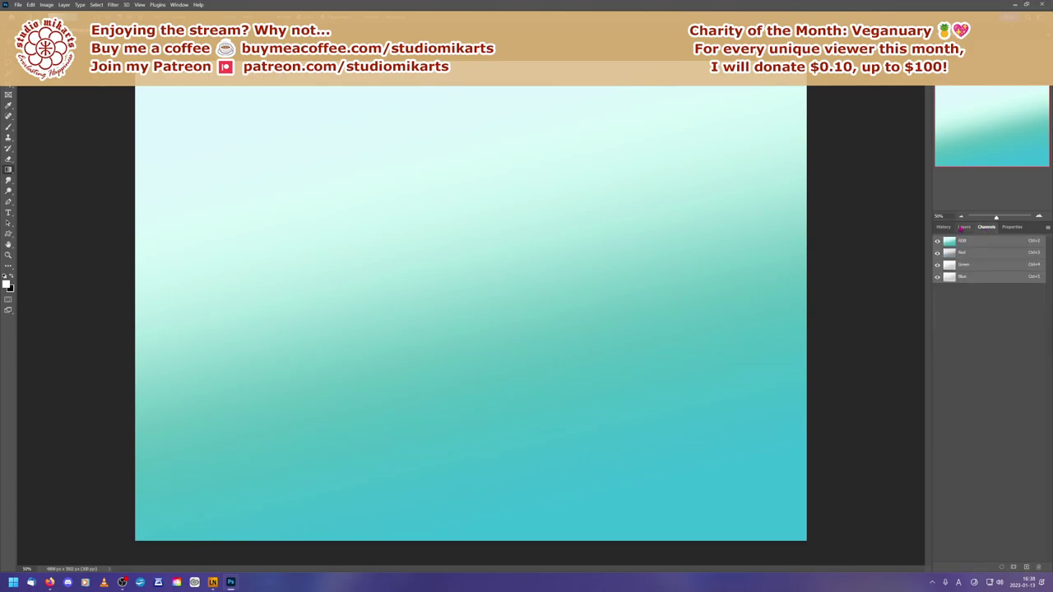
pyautogui.click(963, 227)
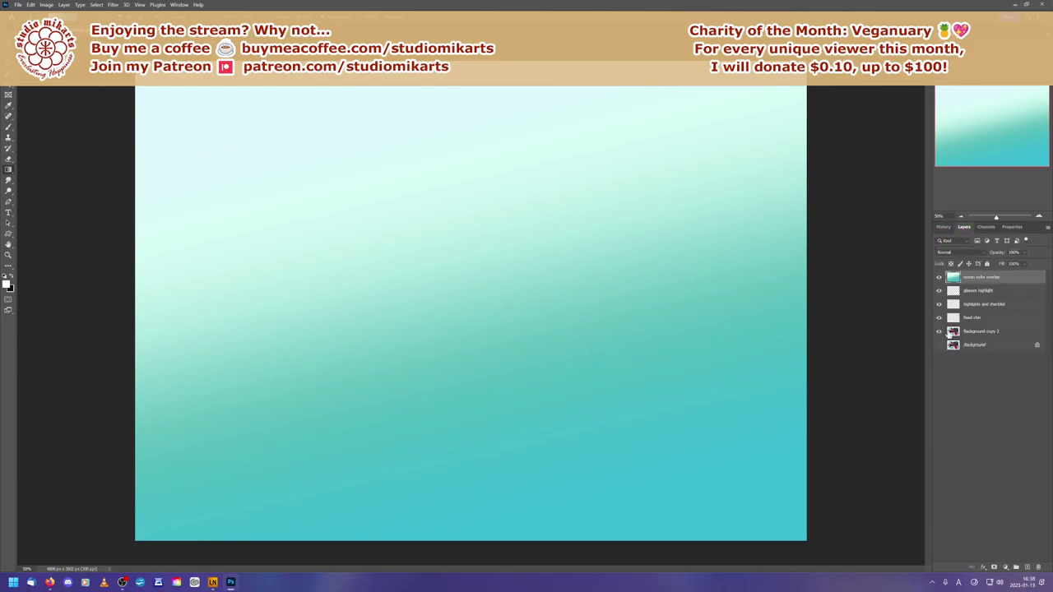
pyautogui.click(1013, 252)
pyautogui.write('25')
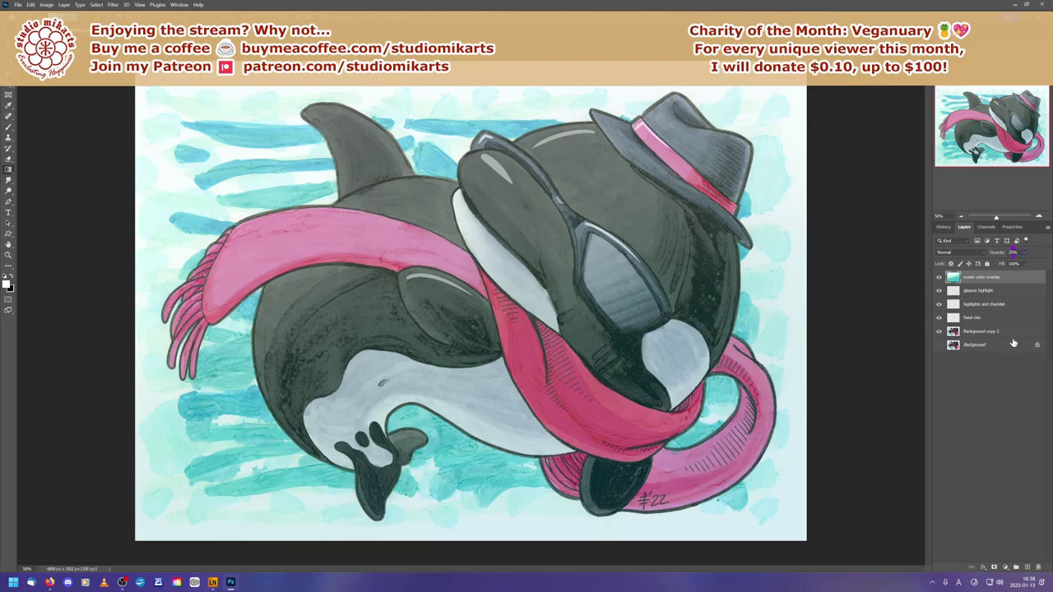
# Step: Set the ocean color overlay layer's opacity to 10% and its blend mode to Overlay
pyautogui.click(1012, 253)
pyautogui.write('100')
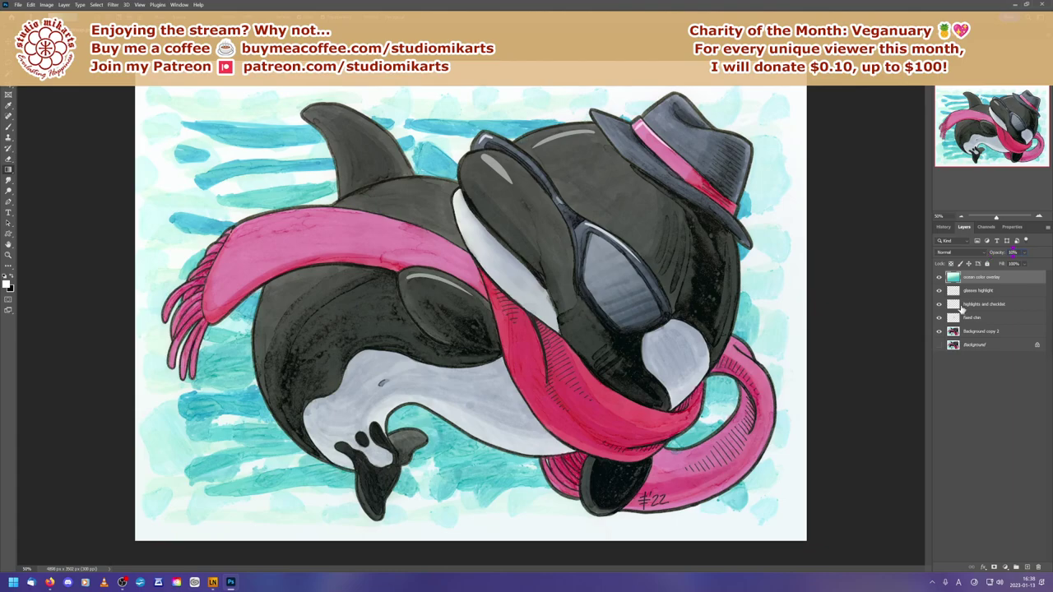
pyautogui.click(985, 253)
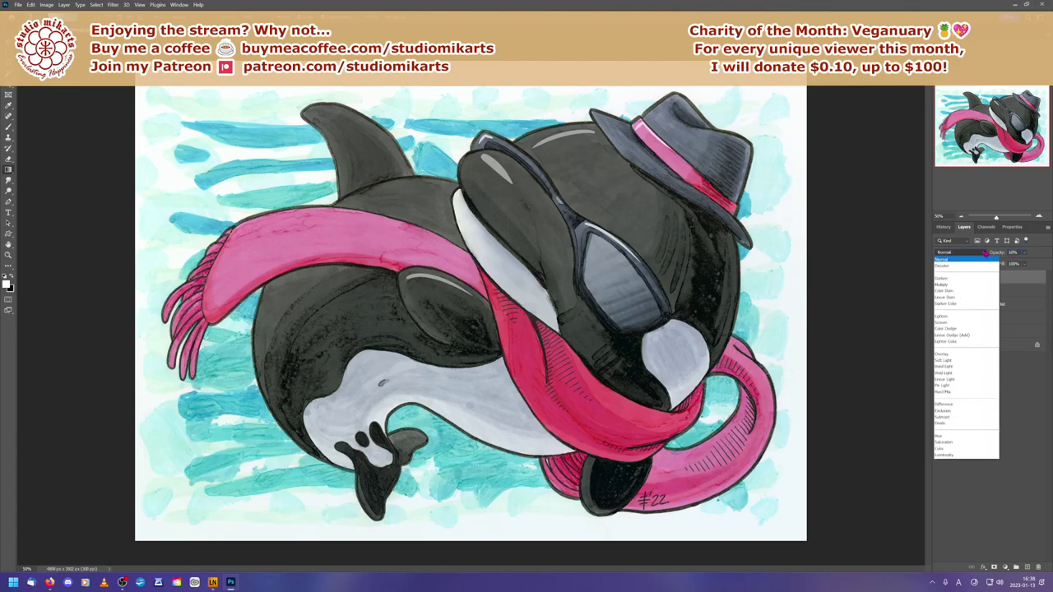
pyautogui.click(954, 353)
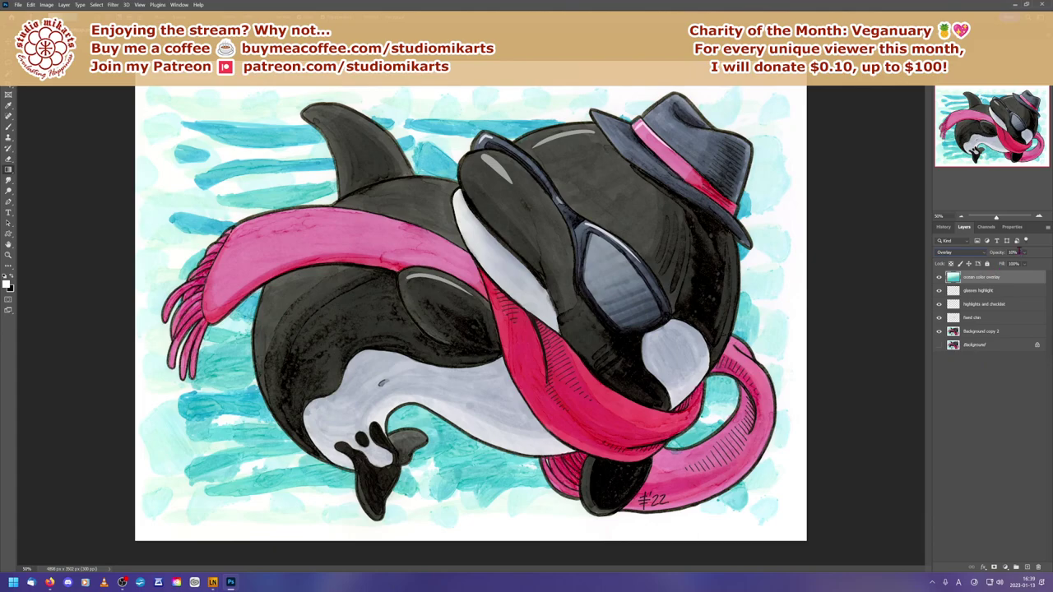
# Step: Toggle the ocean color overlay layer's visibility repeatedly to compare the painting with and without the tint
pyautogui.click(938, 277)
pyautogui.click(938, 277)
pyautogui.click(938, 279)
pyautogui.click(939, 279)
pyautogui.click(938, 279)
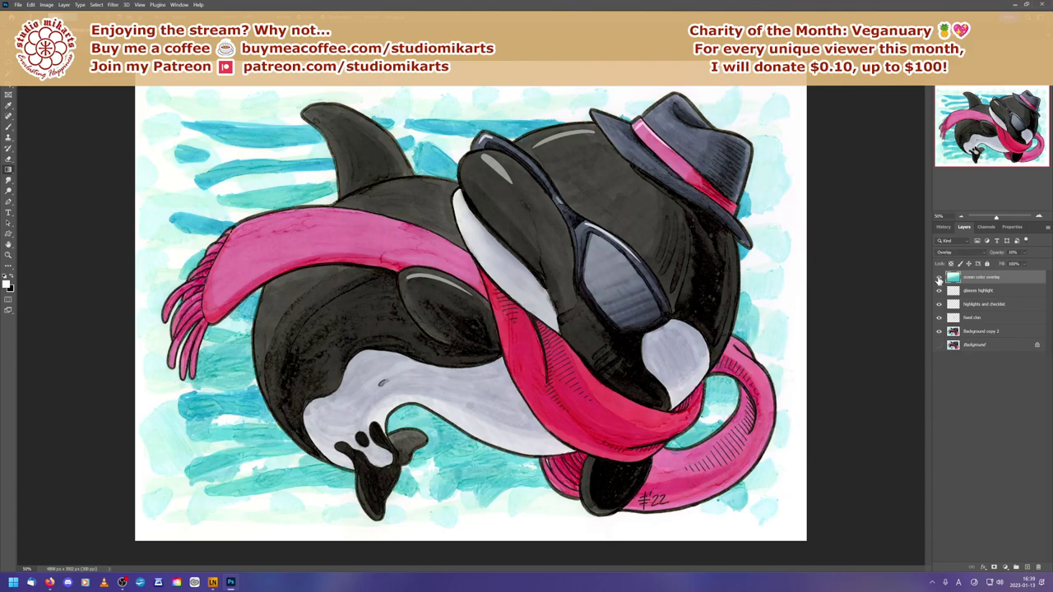
pyautogui.click(938, 279)
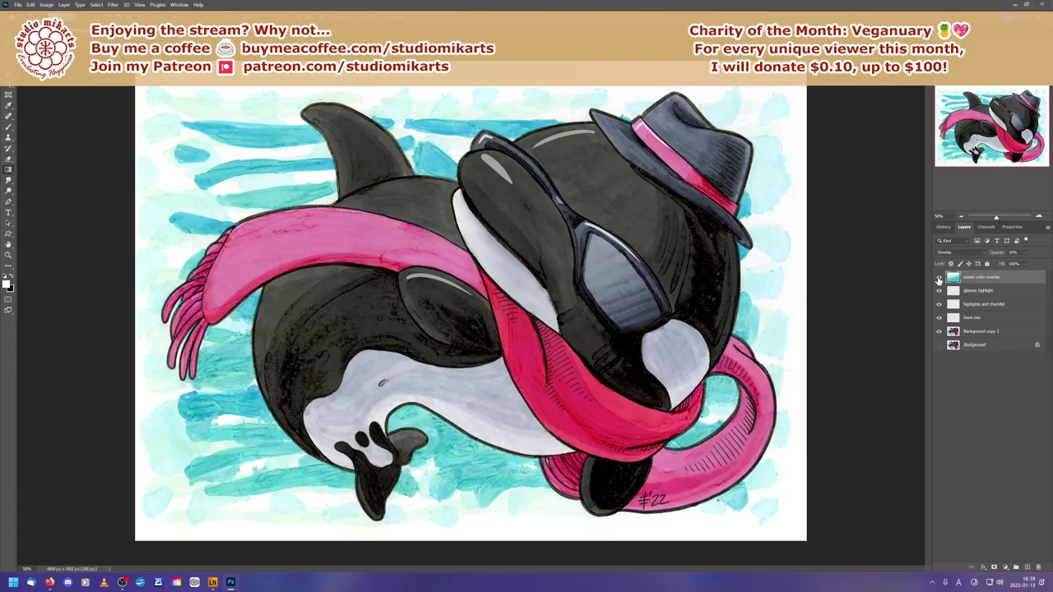
# Step: Duplicate the ocean color overlay layer and place the copy directly beneath the Background copy 2 layer
pyautogui.click(1012, 253)
pyautogui.moveTo(983, 277); pyautogui.dragTo(1027, 566)
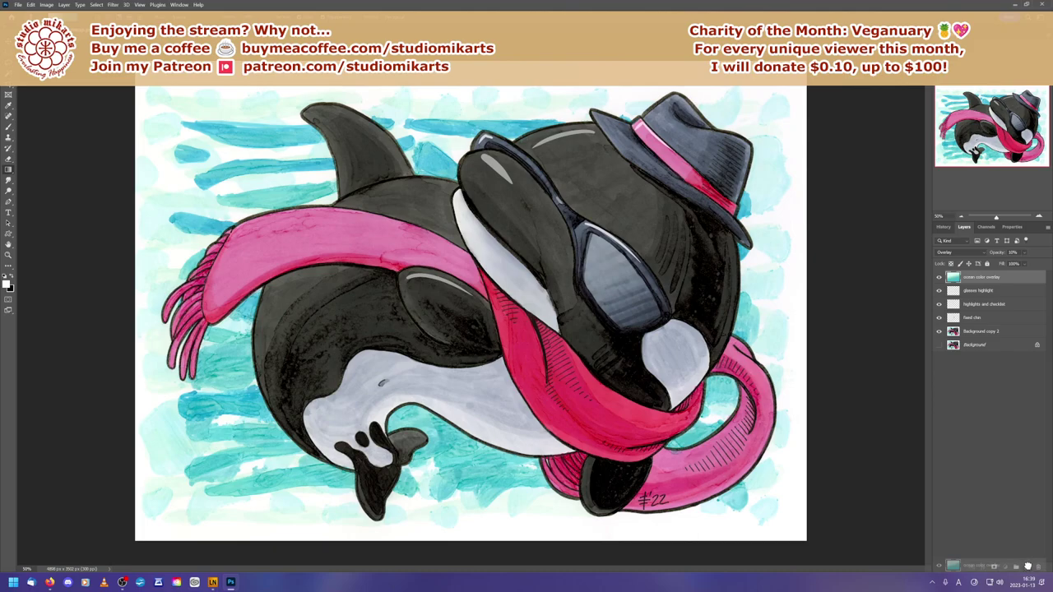
pyautogui.moveTo(1027, 567)
pyautogui.mouseDown()
pyautogui.moveTo(1027, 546)
pyautogui.moveTo(1026, 567)
pyautogui.mouseUp()
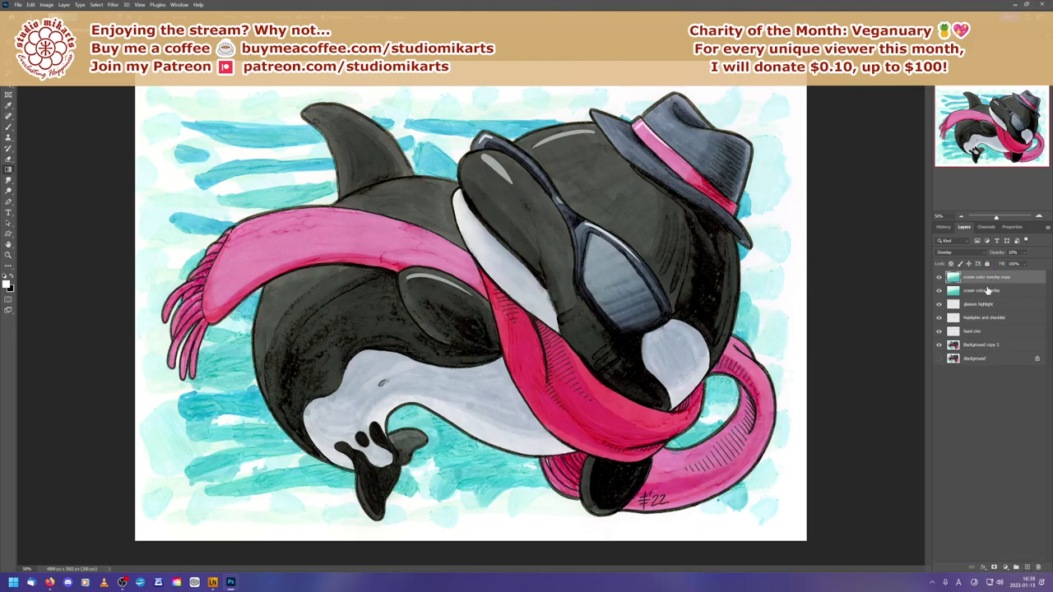
pyautogui.moveTo(985, 281); pyautogui.dragTo(991, 351)
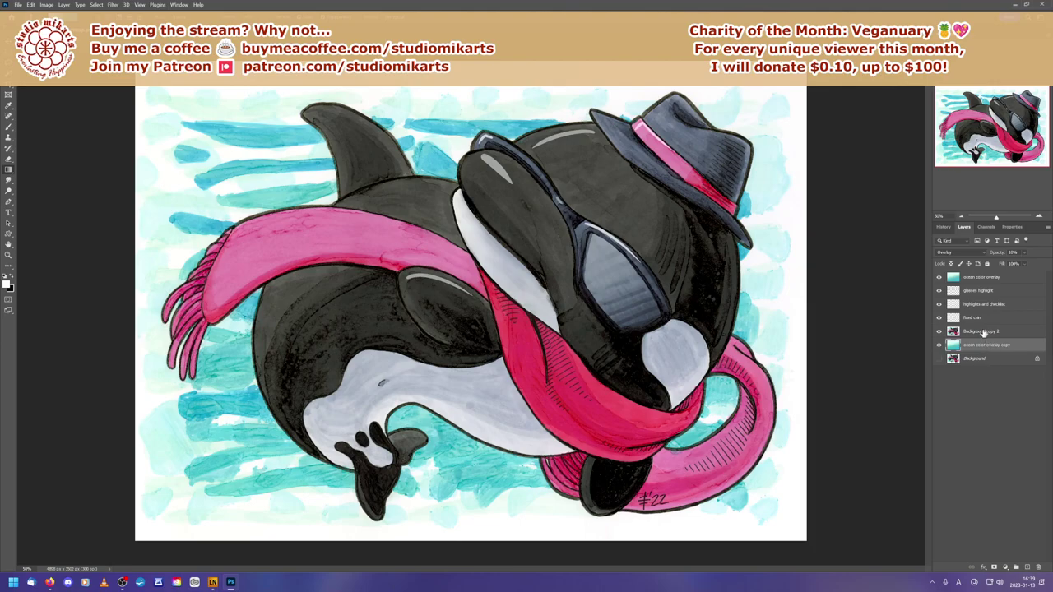
# Step: Set the Background copy 2 layer's blend mode to Multiply
pyautogui.click(983, 331)
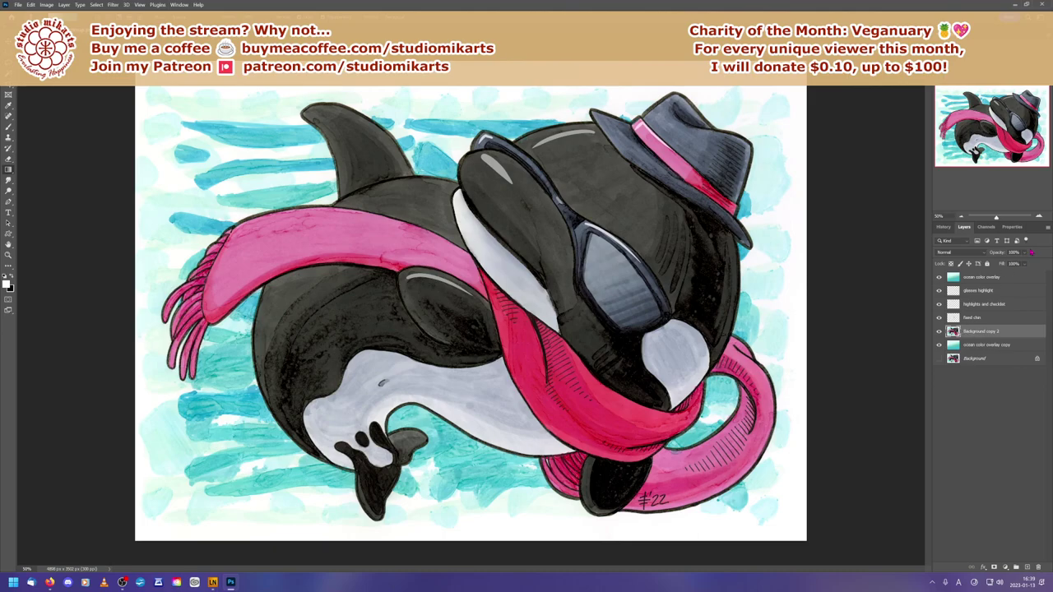
pyautogui.click(958, 253)
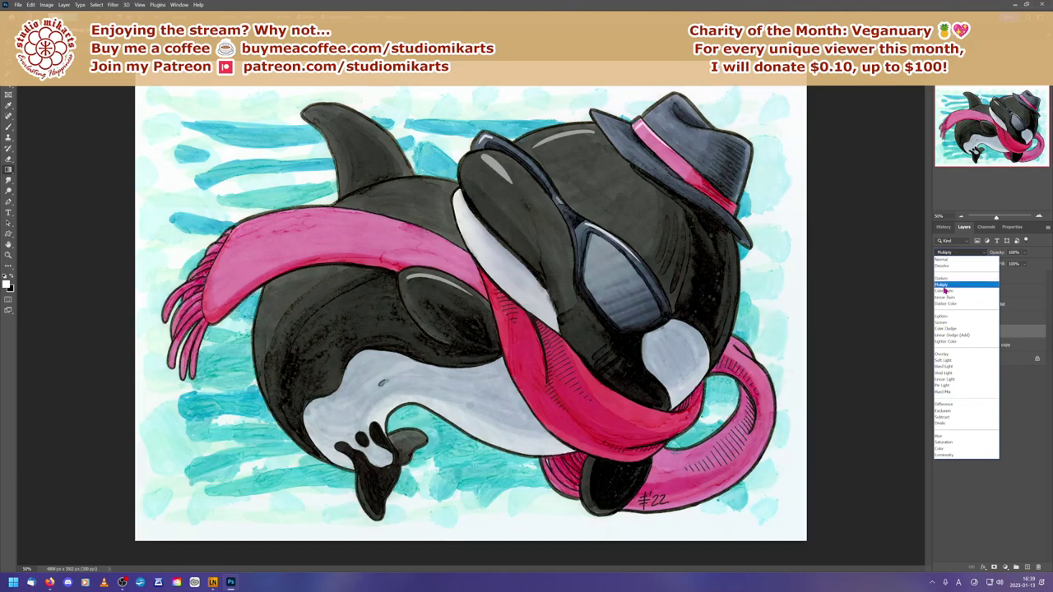
pyautogui.click(944, 288)
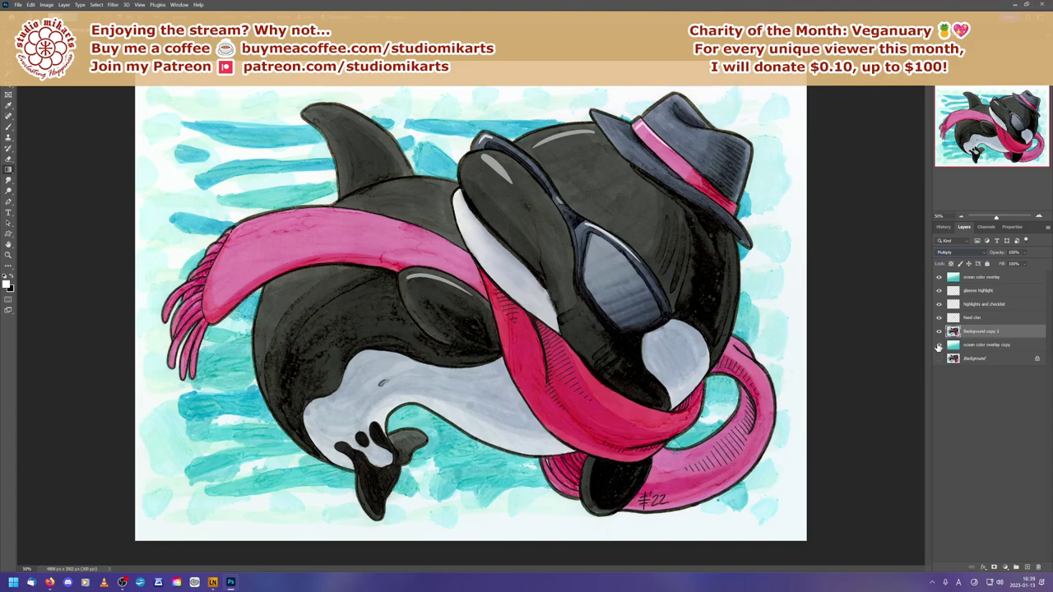
# Step: Select the ocean color overlay copy layer and open its opacity for adjustment
pyautogui.click(979, 346)
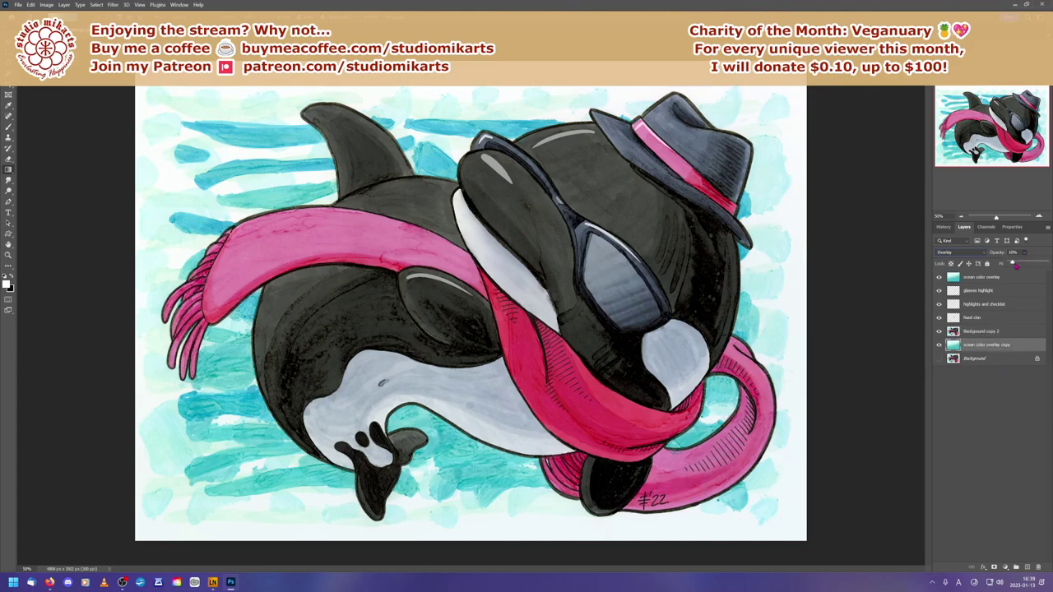